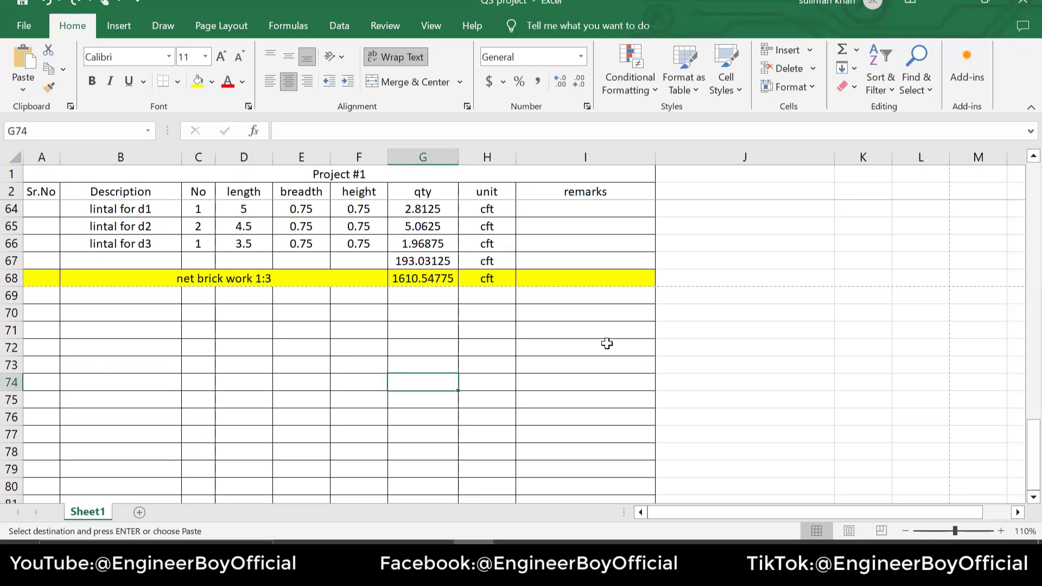
# - Review the super structure brick work entries, from the wall quantities through the deductions to the net brick work 1:3 row
pyautogui.scroll(6, 589, 331)
pyautogui.scroll(1, 589, 331)
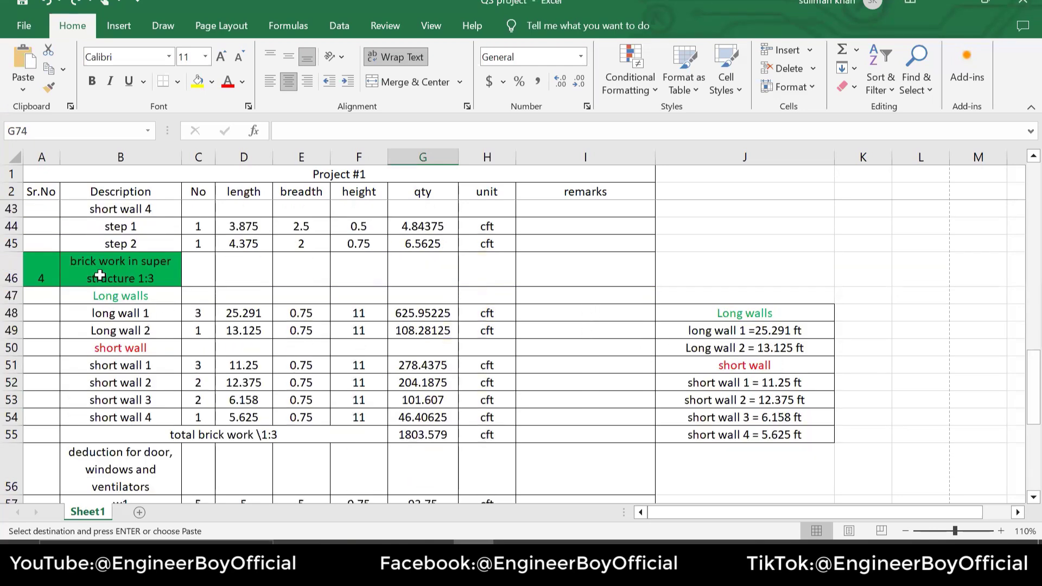
pyautogui.scroll(-4, 293, 342)
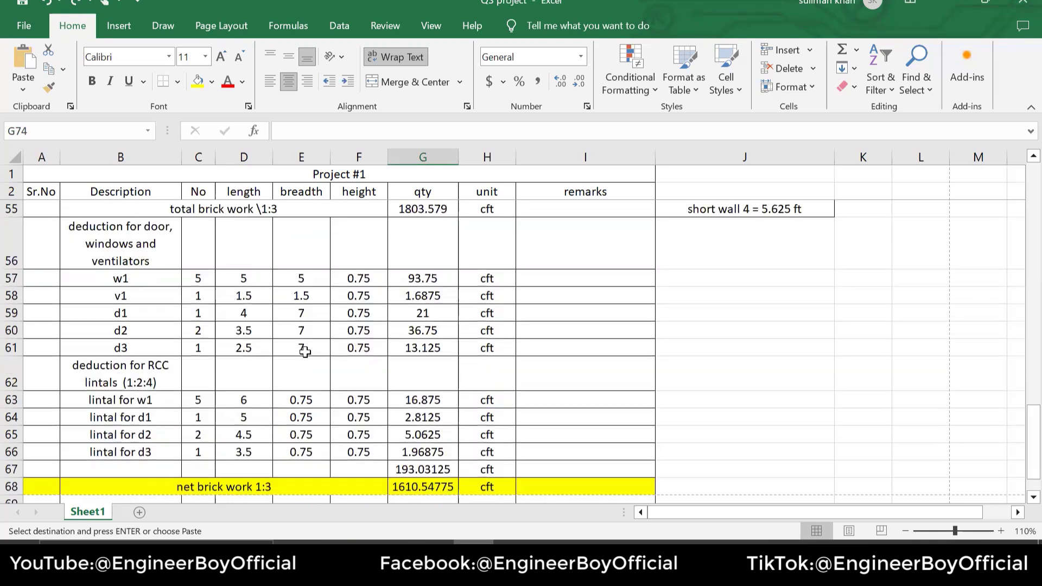
pyautogui.scroll(-1, 301, 353)
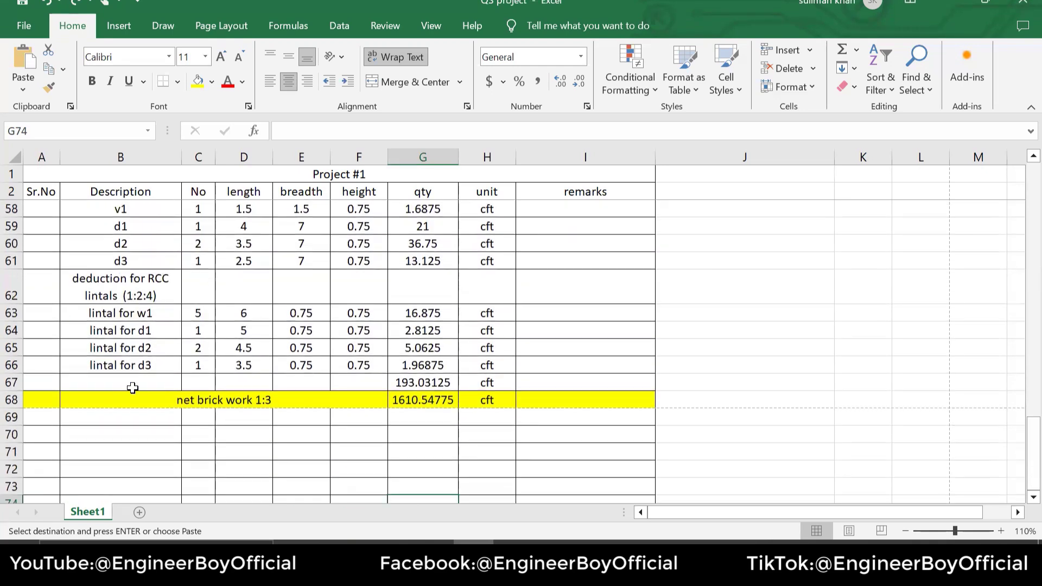
pyautogui.scroll(1, 197, 305)
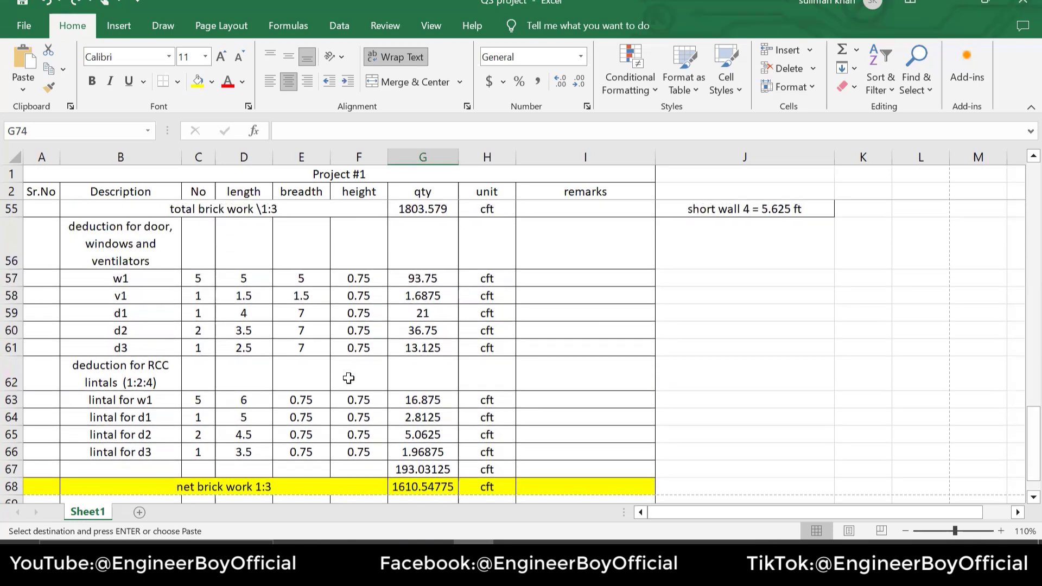
pyautogui.scroll(-3, 363, 383)
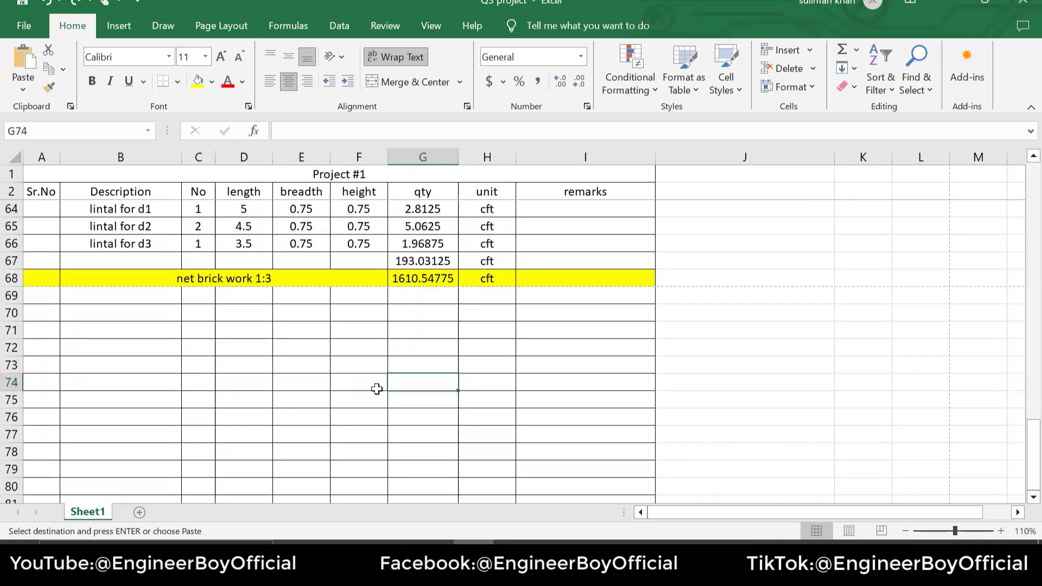
pyautogui.click(259, 280)
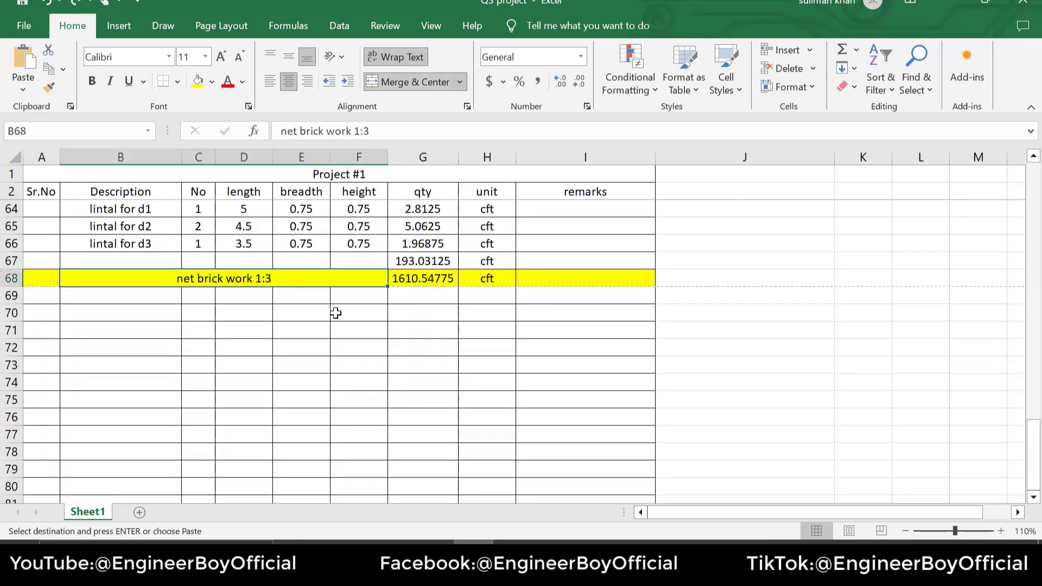
# - Add item 5 with the description "DPC work 1:2:4" in row 69, directly below the net brick work row
pyautogui.click(58, 298)
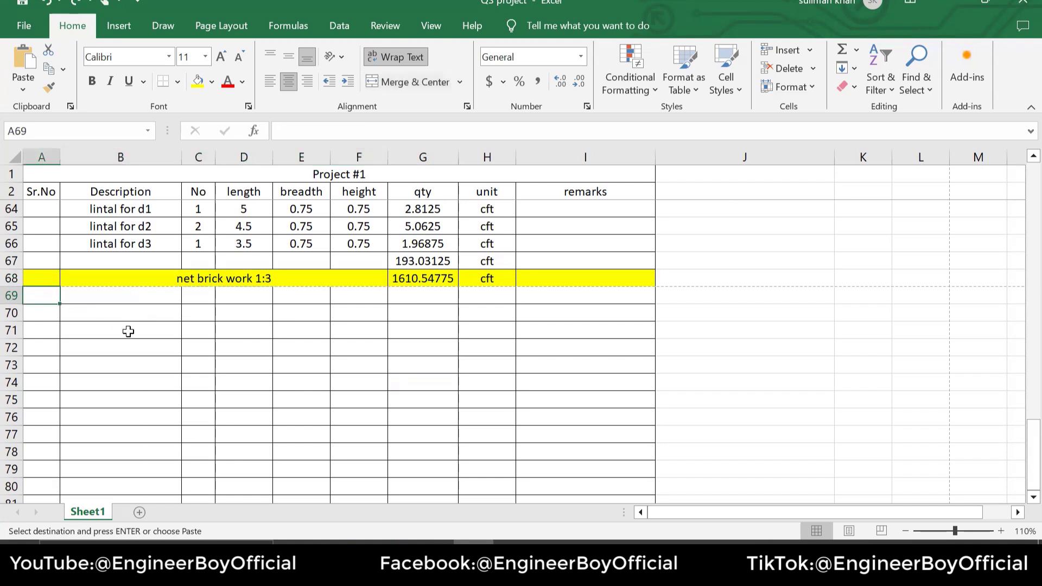
pyautogui.write('5')
pyautogui.click(129, 298)
pyautogui.write('DPC work 1:2:4')
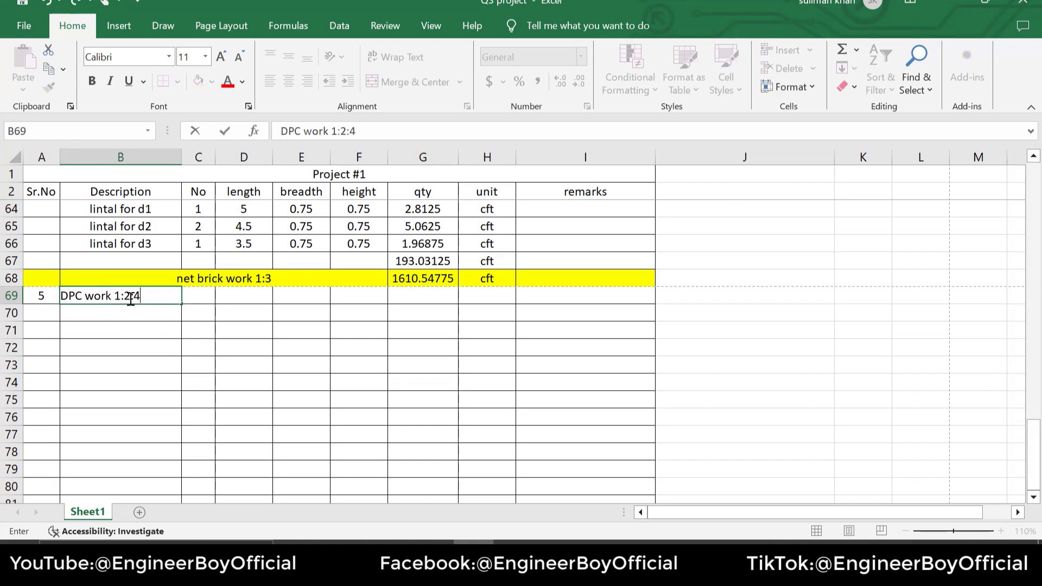
pyautogui.click(173, 340)
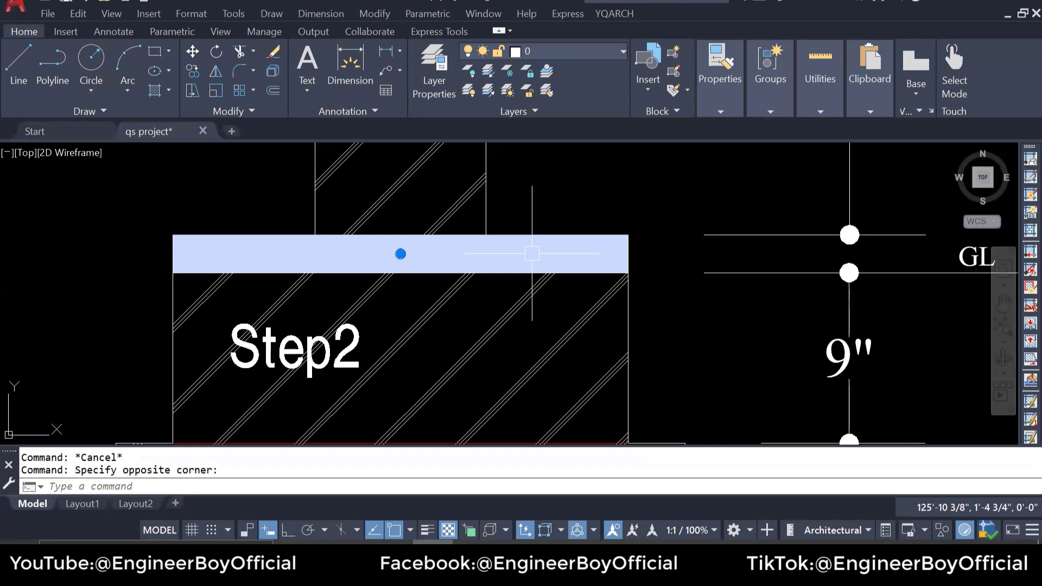
# - In the AutoCAD foundation section, add a linear dimension for the thickness of the white DPC layer above Step2
pyautogui.press('Escape')
pyautogui.click(113, 32)
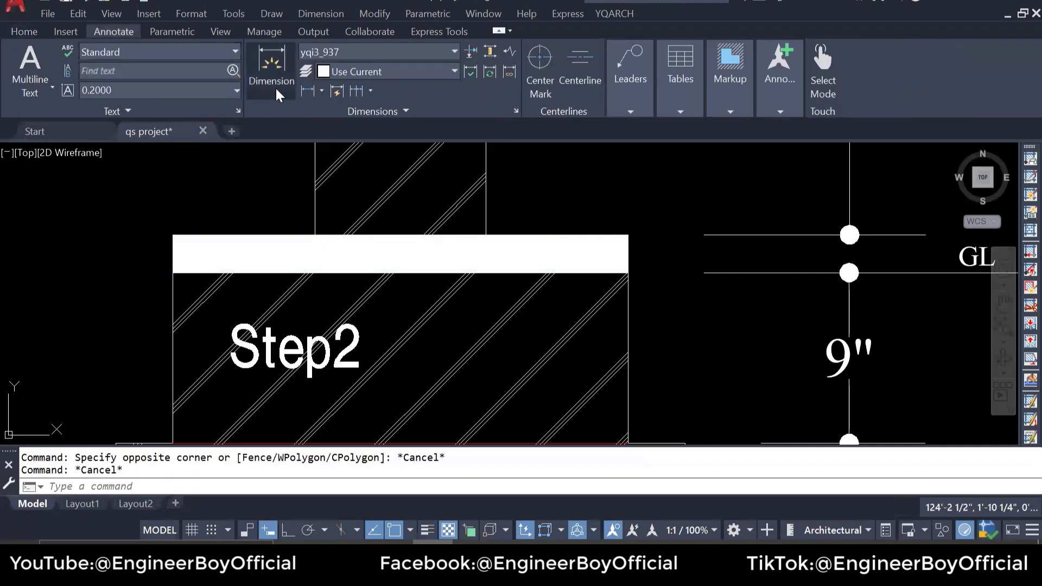
pyautogui.click(314, 91)
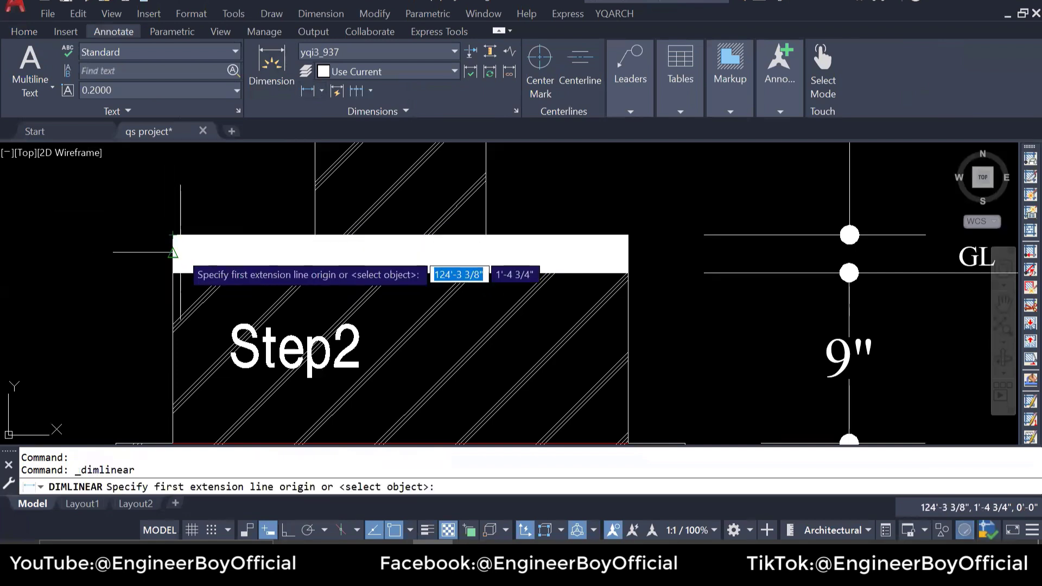
pyautogui.click(174, 252)
pyautogui.click(154, 252)
pyautogui.scroll(-3, 157, 260)
pyautogui.press('Escape')
pyautogui.press('Escape')
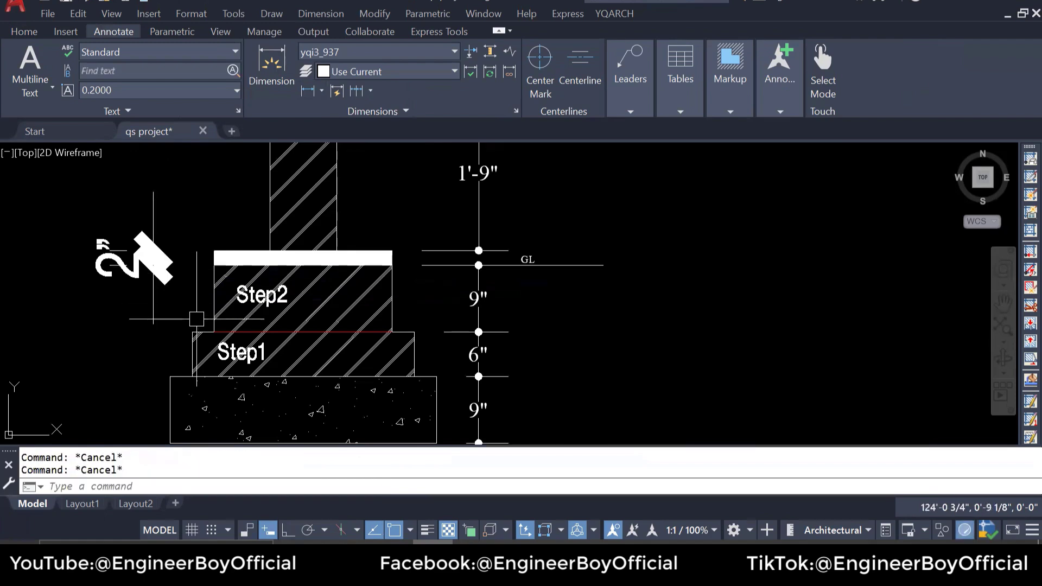
pyautogui.moveTo(196, 320)
pyautogui.mouseDown()
pyautogui.moveTo(267, 303)
pyautogui.moveTo(307, 271)
pyautogui.mouseUp()
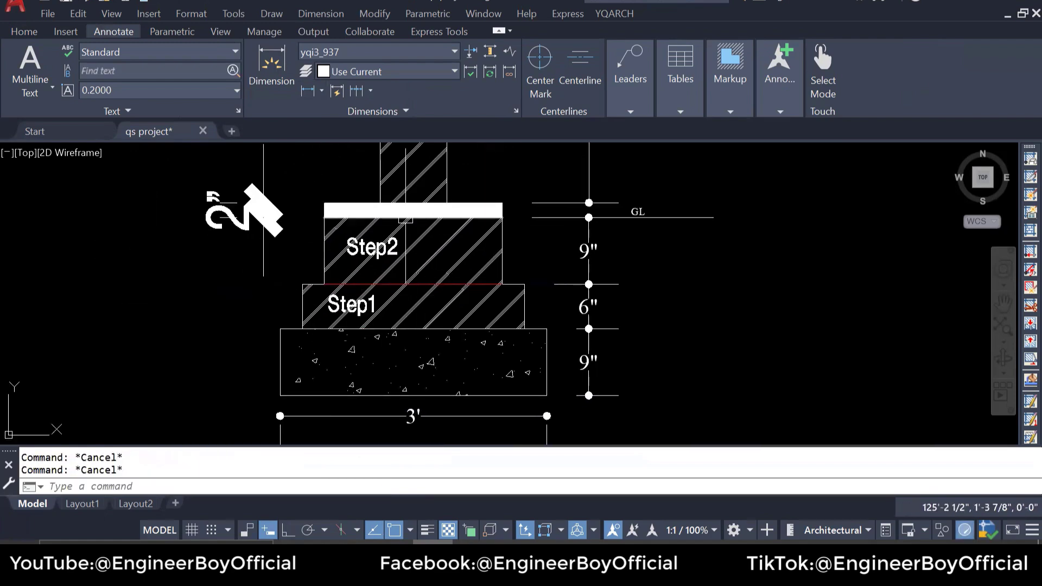
pyautogui.scroll(5, 405, 217)
pyautogui.scroll(-2, 566, 239)
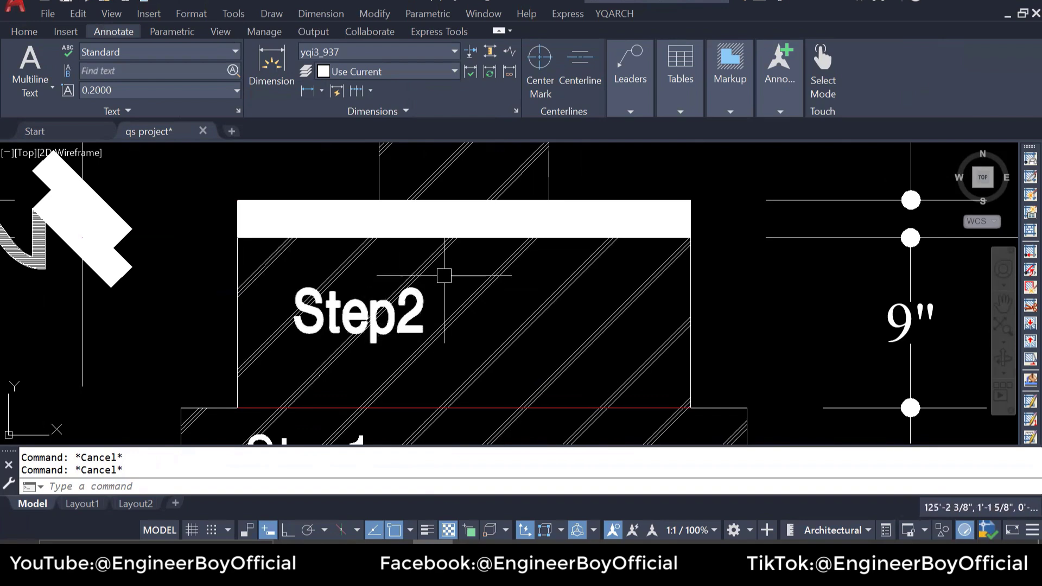
pyautogui.scroll(-3, 444, 275)
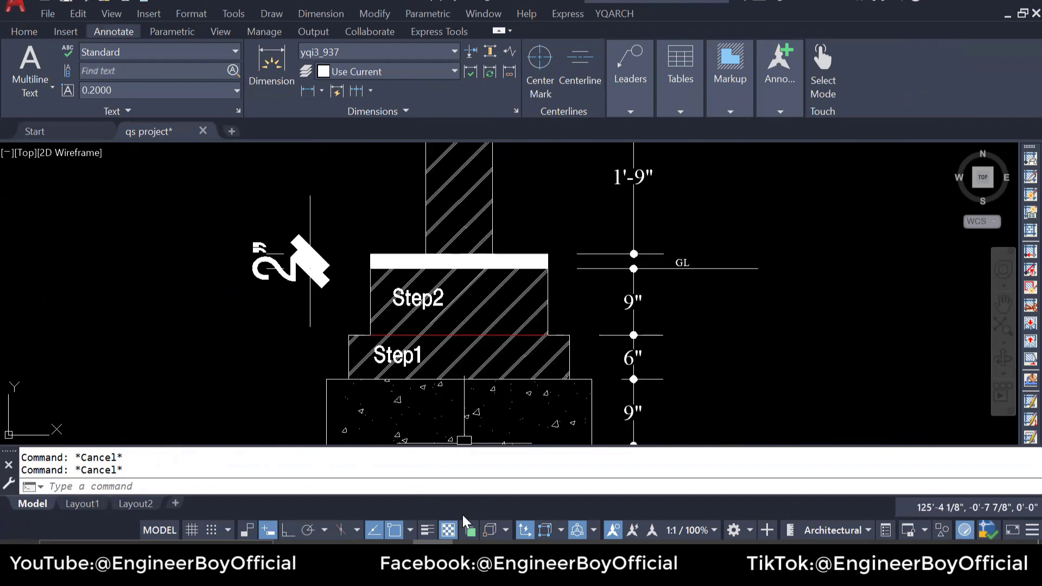
# - Switch back to the Excel sheet and copy the foundation brick work descriptions, numbers and lengths in B26:D45
pyautogui.hotkey('alt', 'Tab')
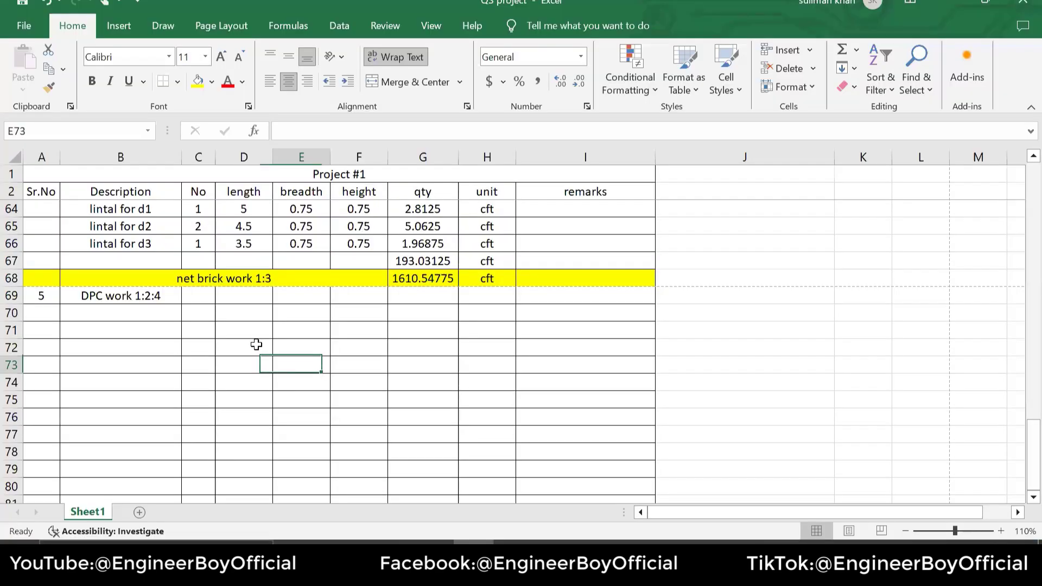
pyautogui.scroll(6, 255, 344)
pyautogui.scroll(1, 254, 338)
pyautogui.scroll(6, 254, 338)
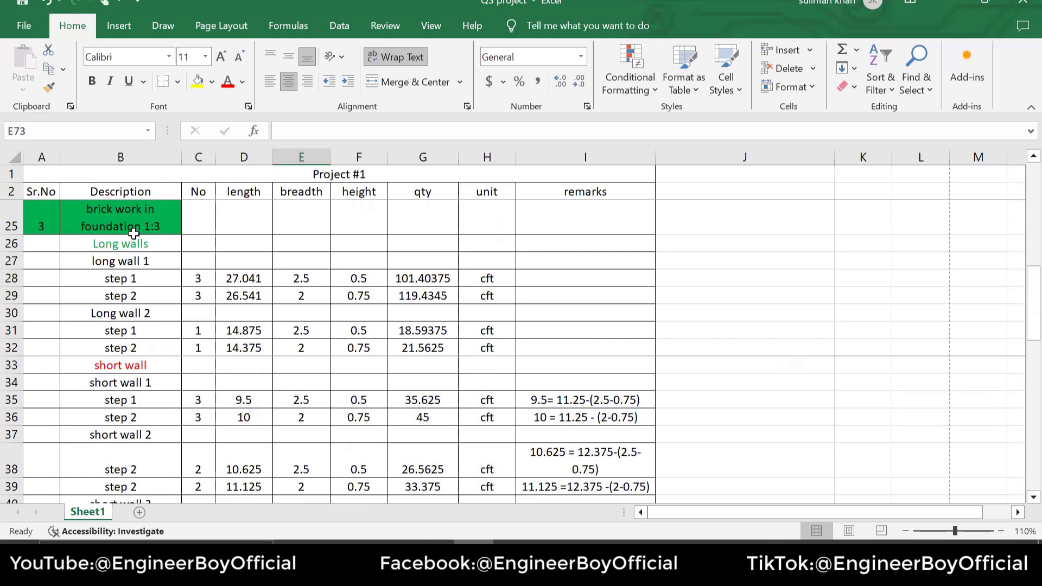
pyautogui.click(118, 242)
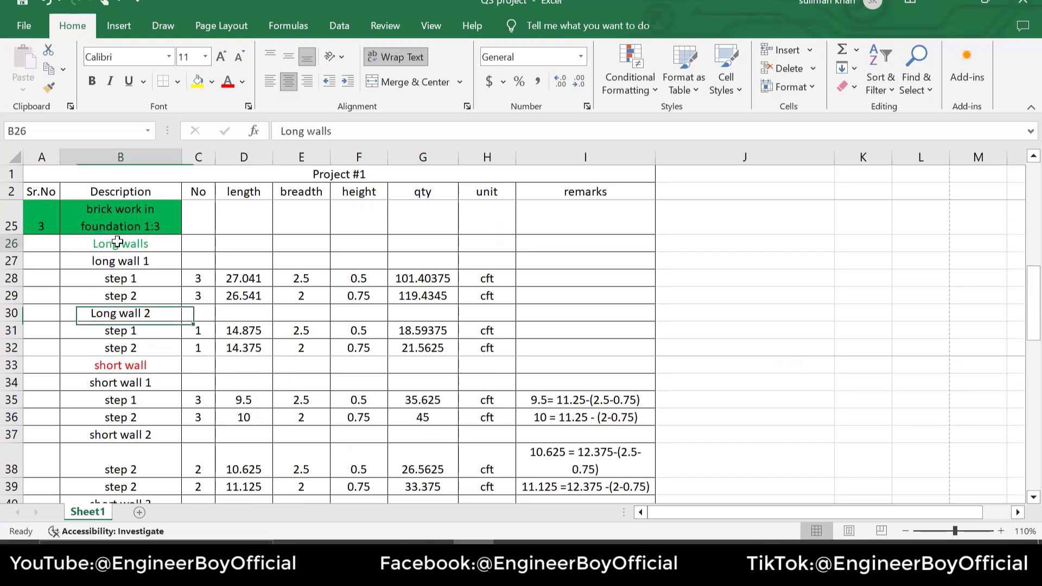
pyautogui.moveTo(117, 242); pyautogui.dragTo(253, 434)
pyautogui.hotkey('ctrl', 'c')
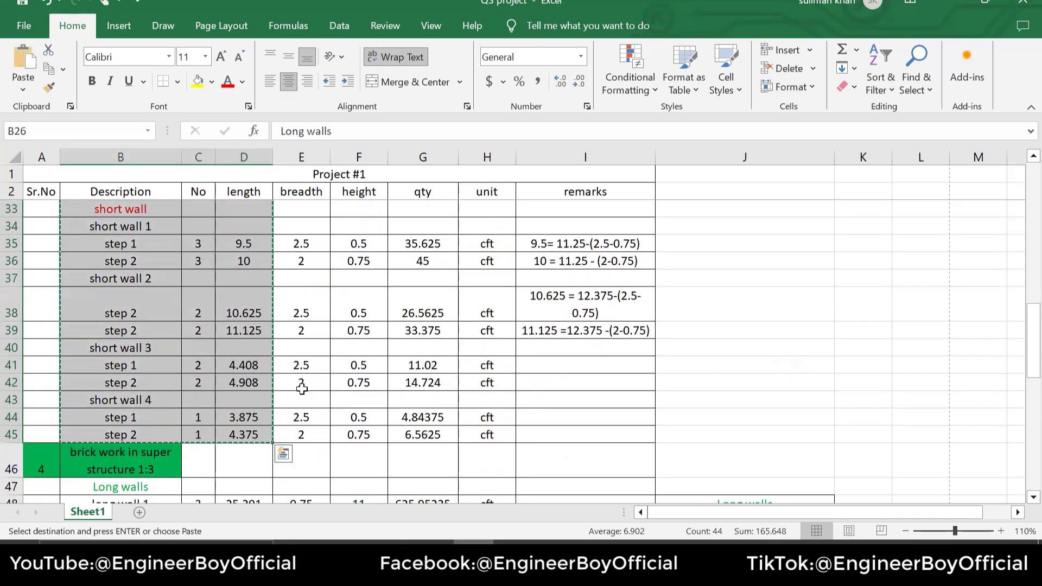
# - Paste the copied wall descriptions, numbers and lengths below the DPC work 1:2:4 heading, starting at B70
pyautogui.scroll(-10, 442, 345)
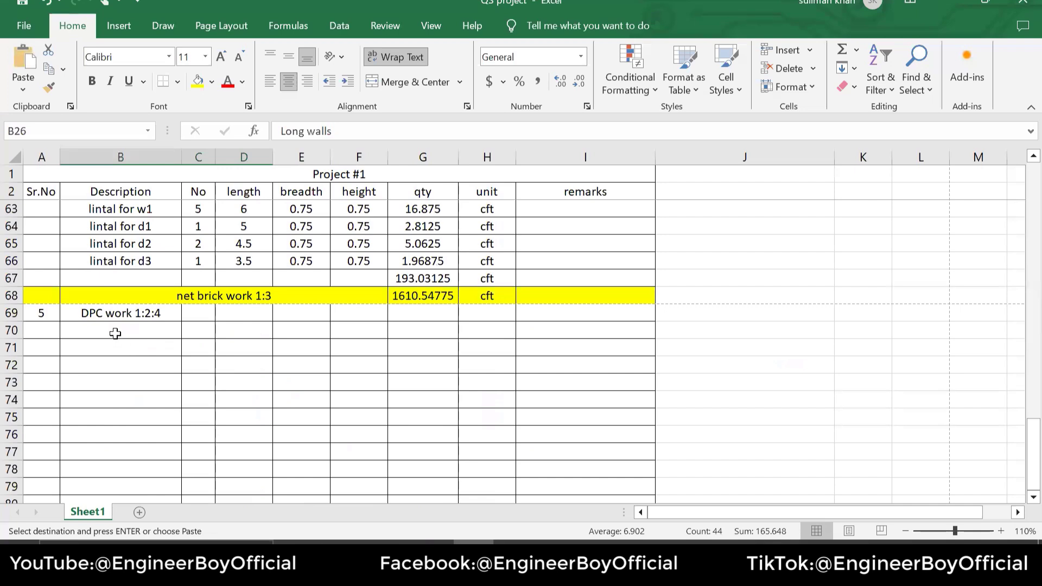
pyautogui.click(117, 330)
pyautogui.hotkey('ctrl', 'v')
pyautogui.press('Escape')
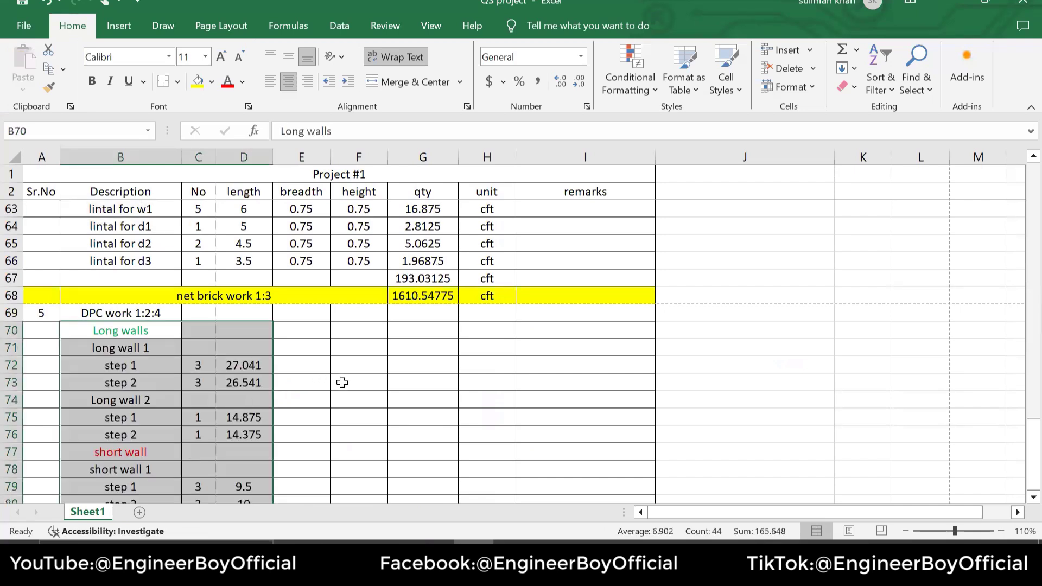
pyautogui.click(344, 383)
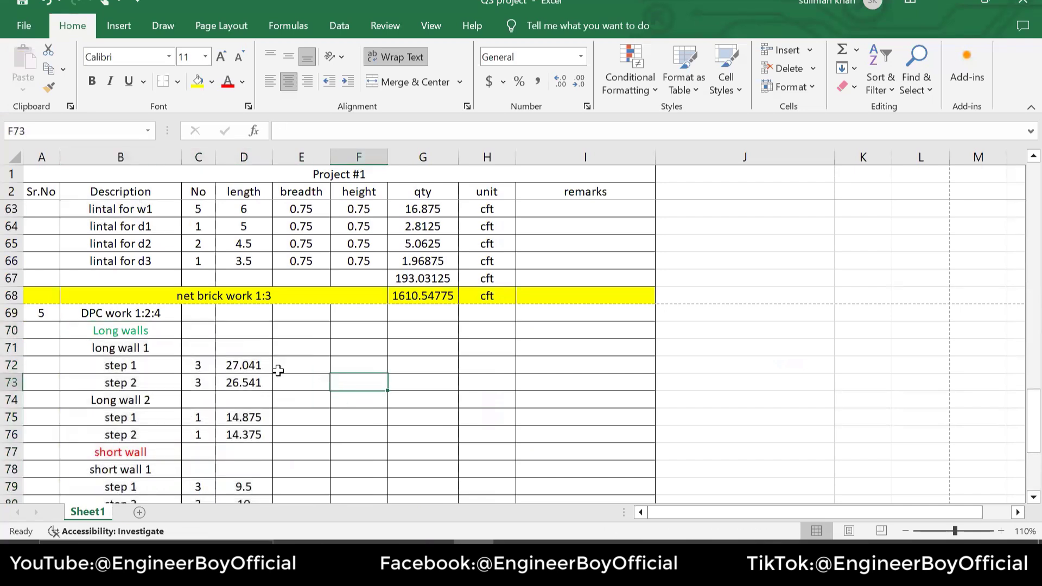
# - Delete the step 1 row under long wall 1 in the DPC section
pyautogui.click(113, 364)
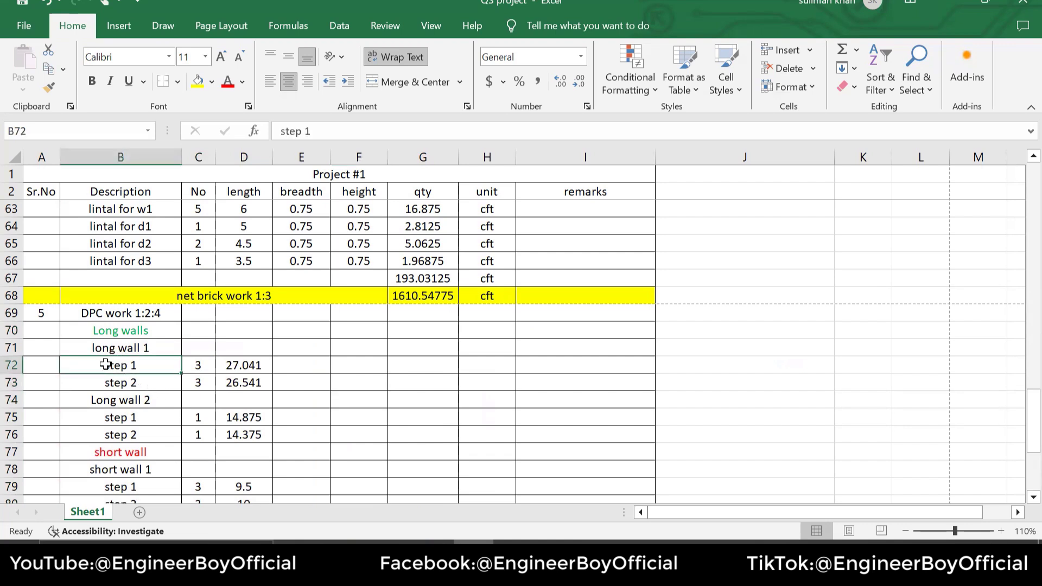
pyautogui.click(11, 365)
pyautogui.rightClick(11, 365)
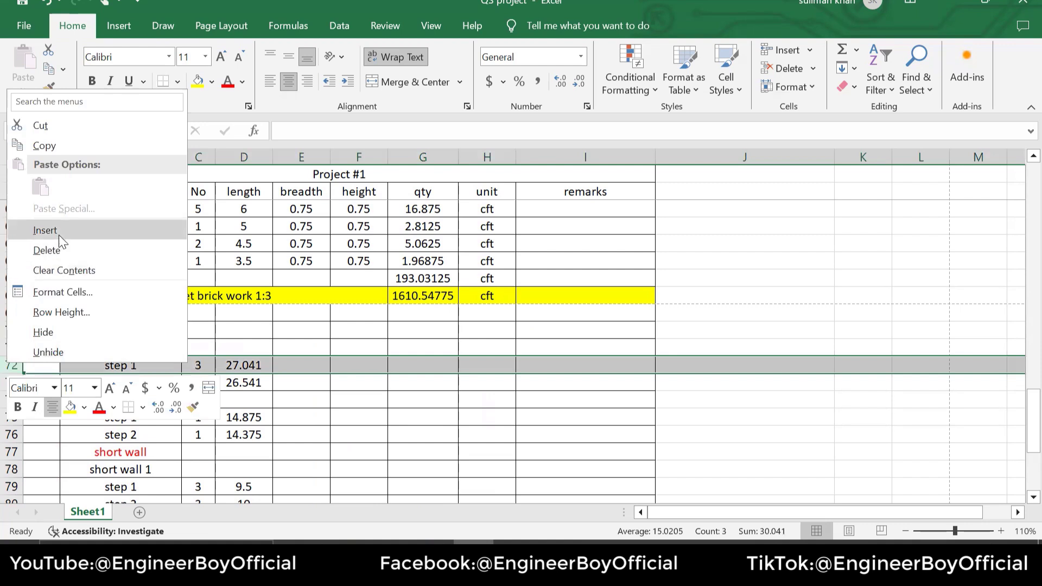
pyautogui.click(59, 249)
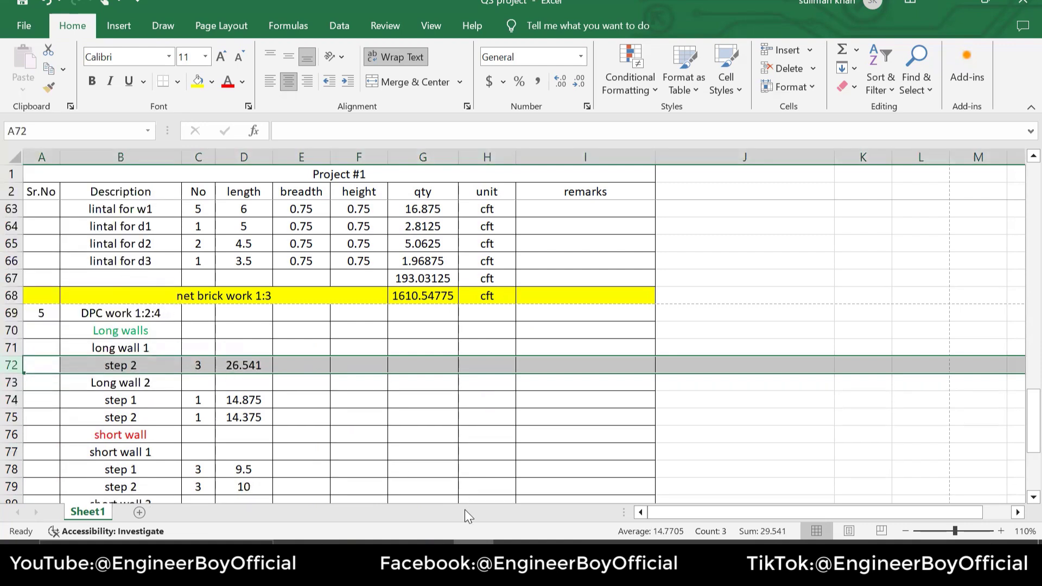
# - Delete the step 1 row under Long wall 2 in the DPC section
pyautogui.moveTo(433, 574)
pyautogui.click(149, 385)
pyautogui.click(126, 404)
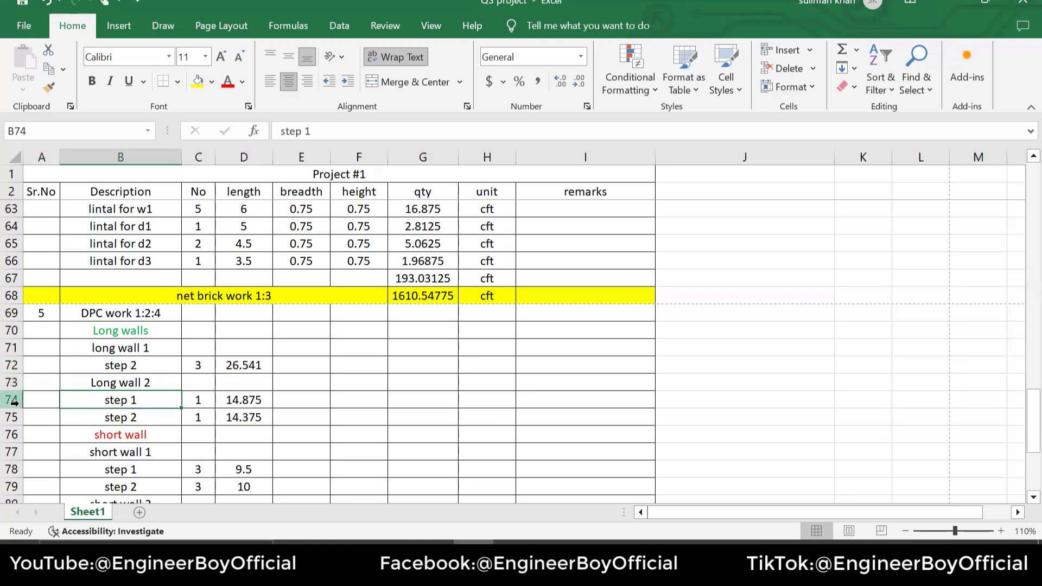
pyautogui.click(12, 401)
pyautogui.rightClick(12, 401)
pyautogui.click(59, 293)
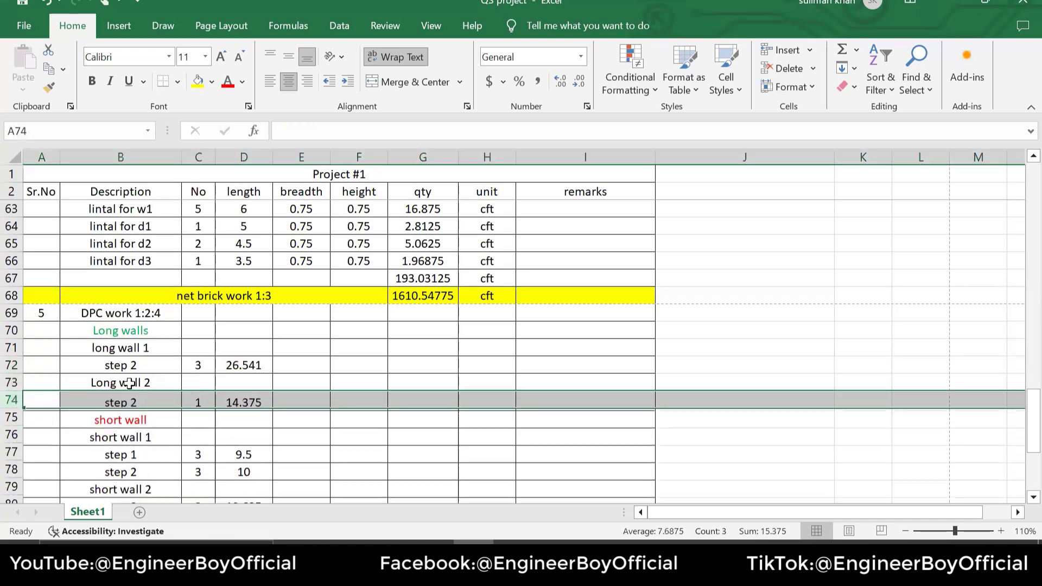
# - Delete the step 1 row under short wall 1 in the DPC section
pyautogui.scroll(-2, 169, 404)
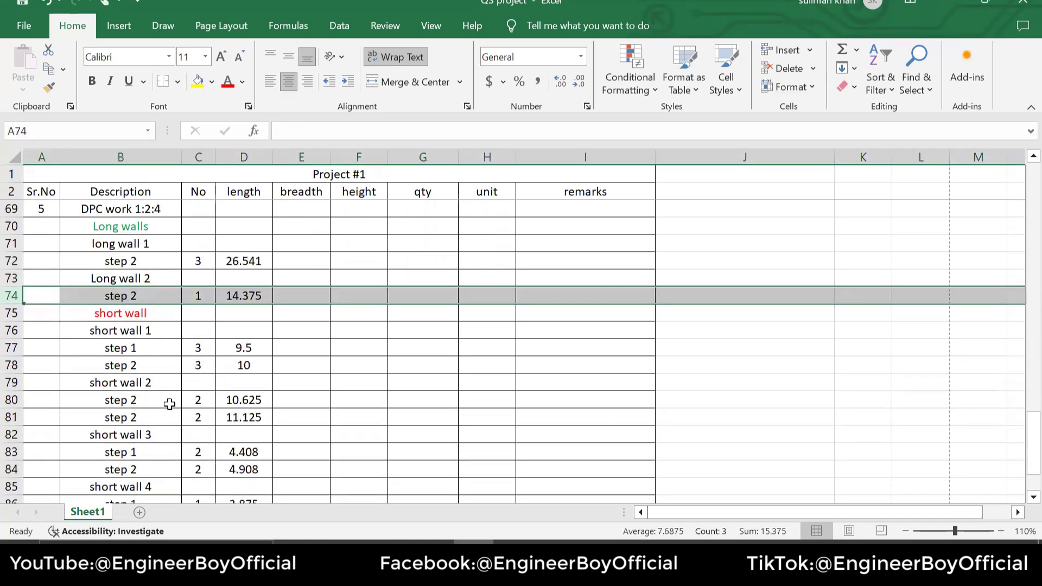
pyautogui.rightClick(12, 348)
pyautogui.click(61, 235)
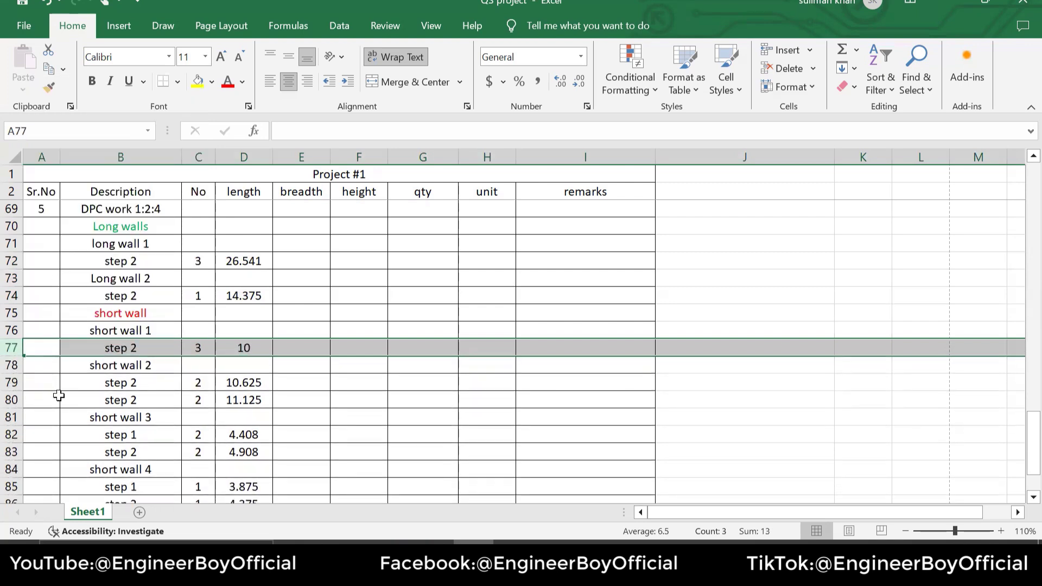
# - Change the first step label under short wall 2 in the foundation brick work (B38) to "step 1"
pyautogui.click(135, 369)
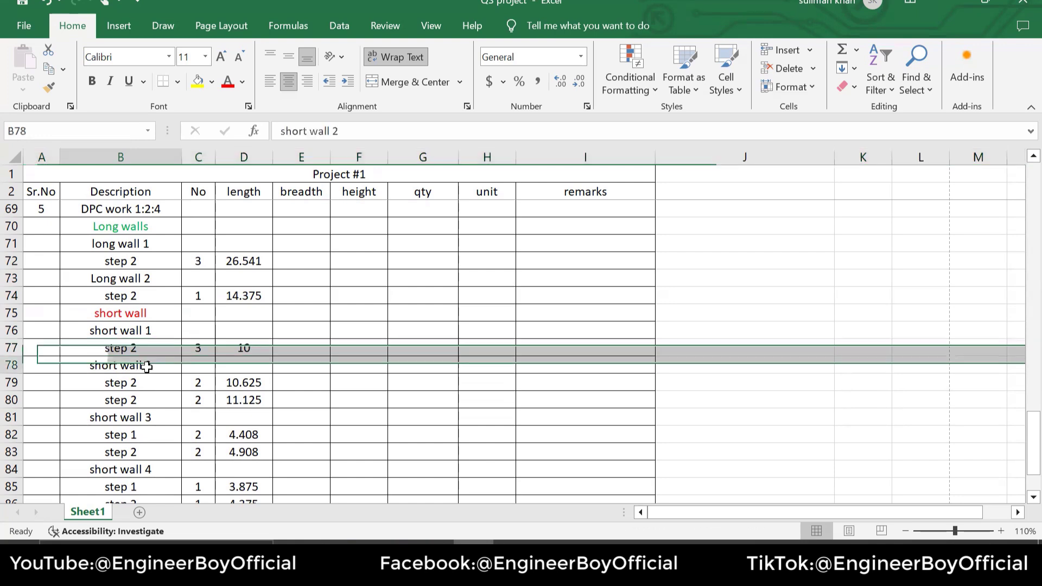
pyautogui.click(137, 384)
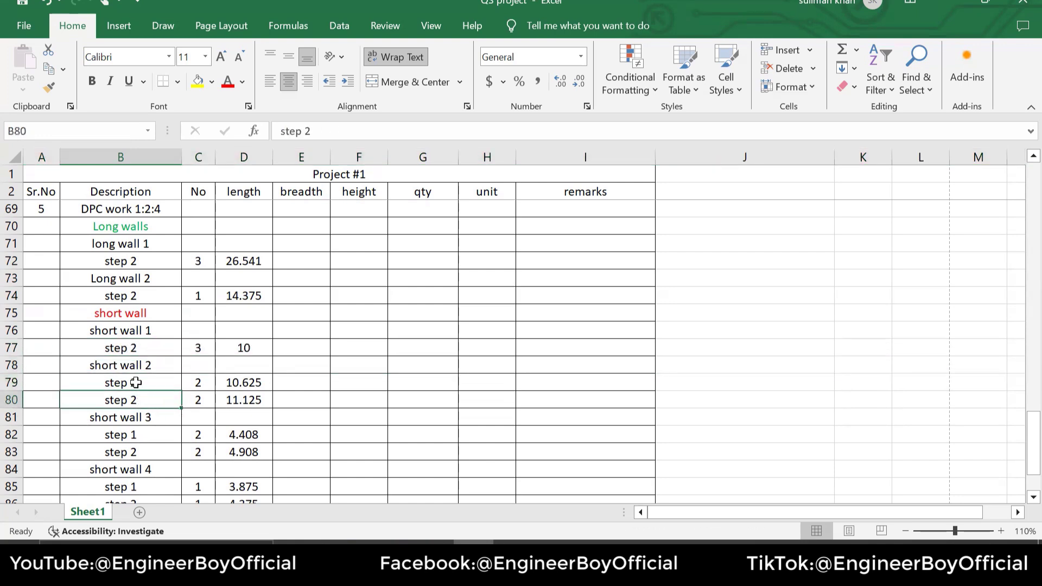
pyautogui.scroll(3, 283, 385)
pyautogui.scroll(10, 287, 392)
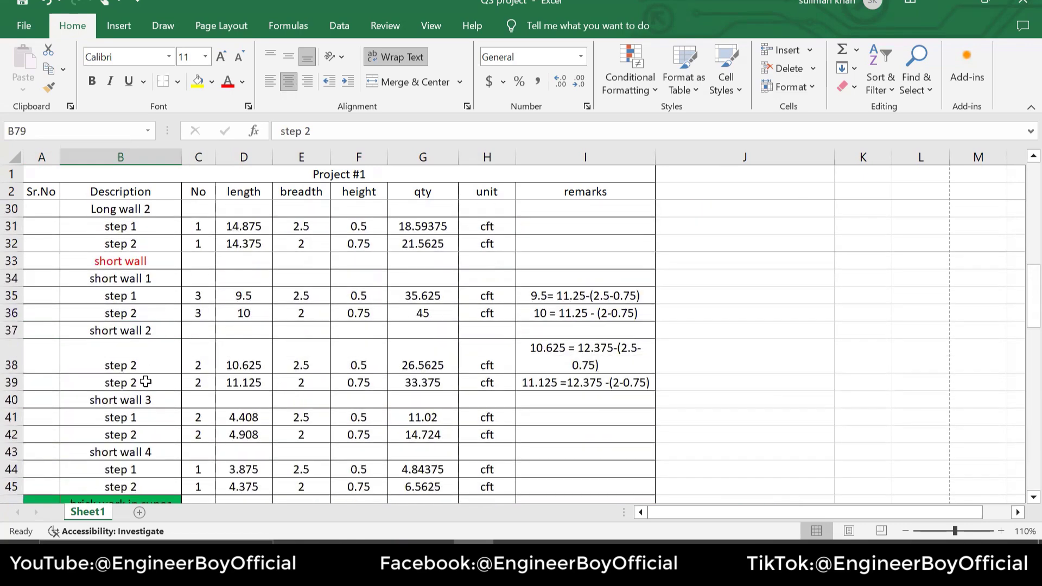
pyautogui.click(130, 329)
pyautogui.click(136, 360)
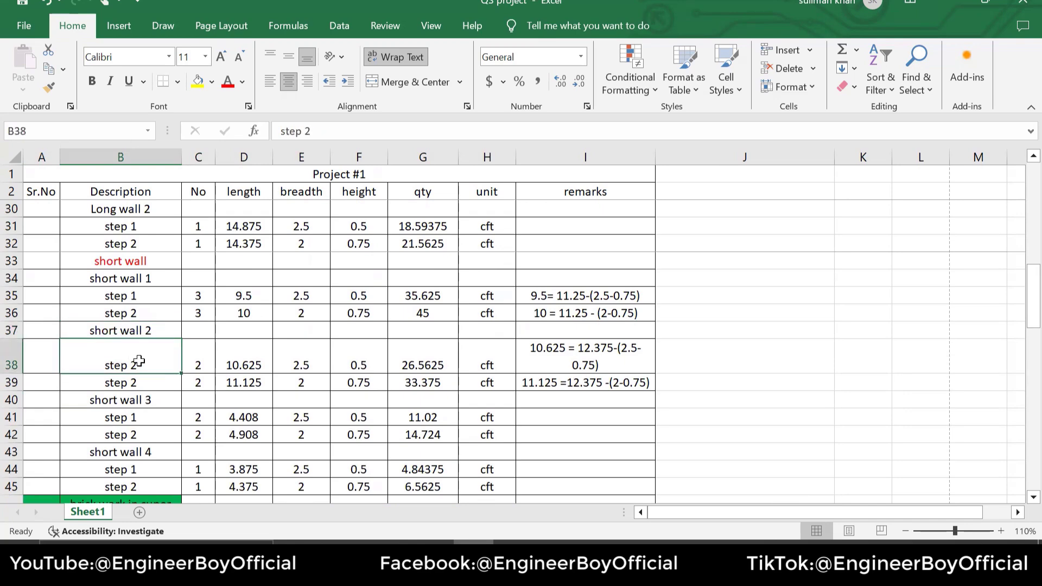
pyautogui.doubleClick(140, 365)
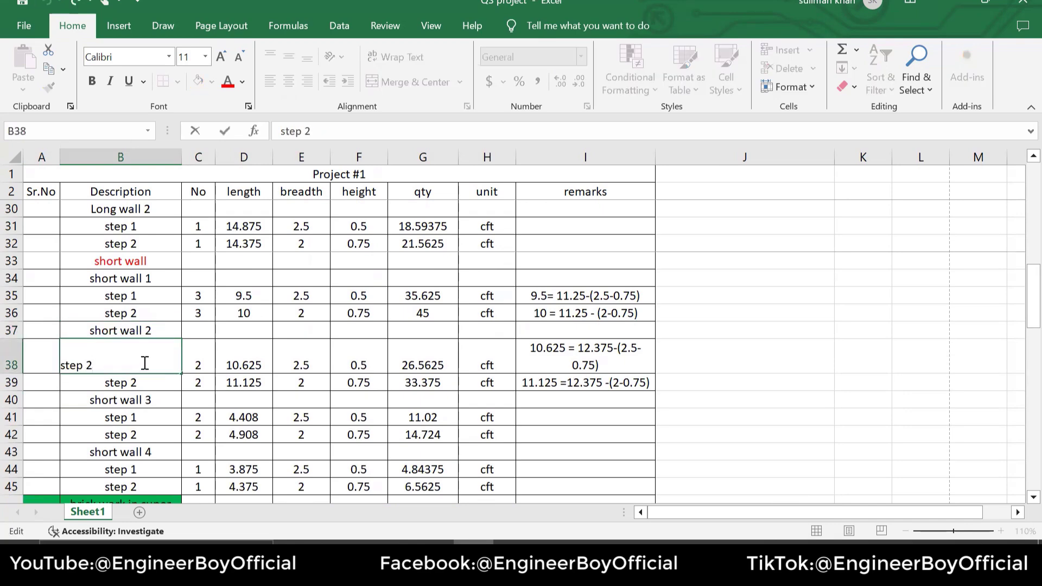
pyautogui.write('1')
pyautogui.press('Return')
pyautogui.scroll(-10, 145, 364)
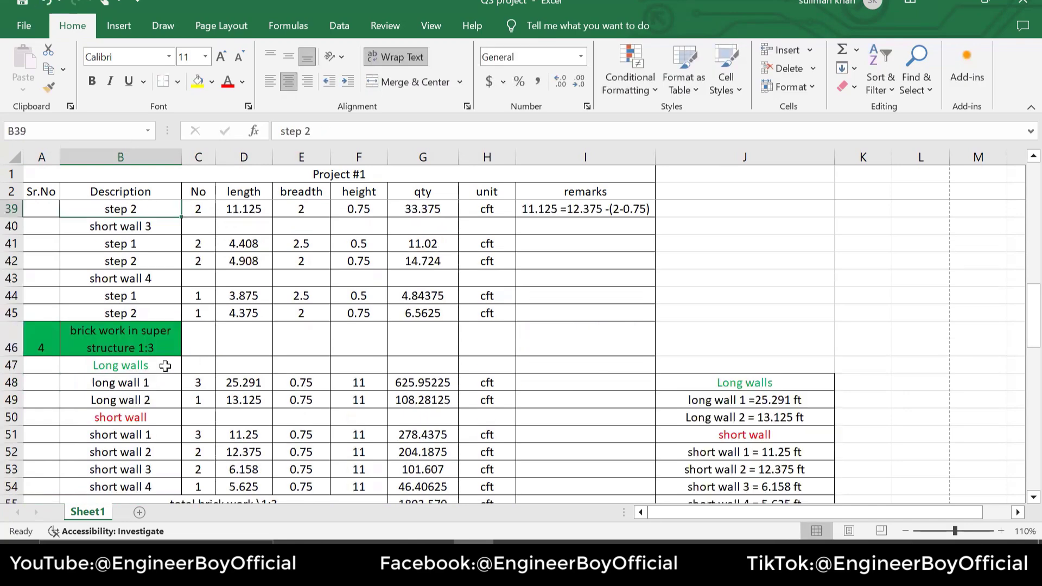
# - Delete the first step row under short wall 2 in the DPC section (row 79)
pyautogui.scroll(-4, 241, 375)
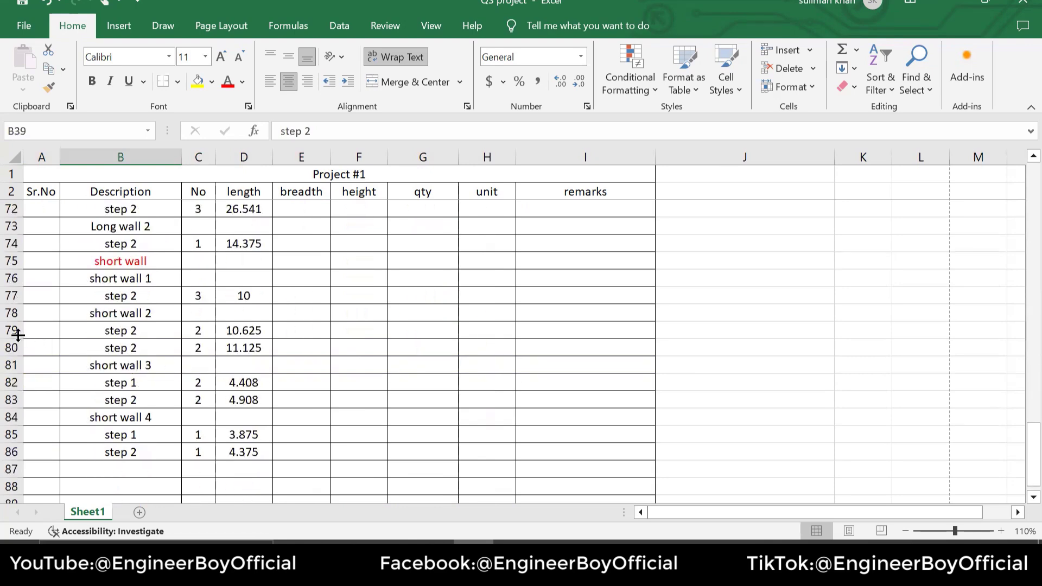
pyautogui.click(16, 331)
pyautogui.rightClick(16, 331)
pyautogui.press('Escape')
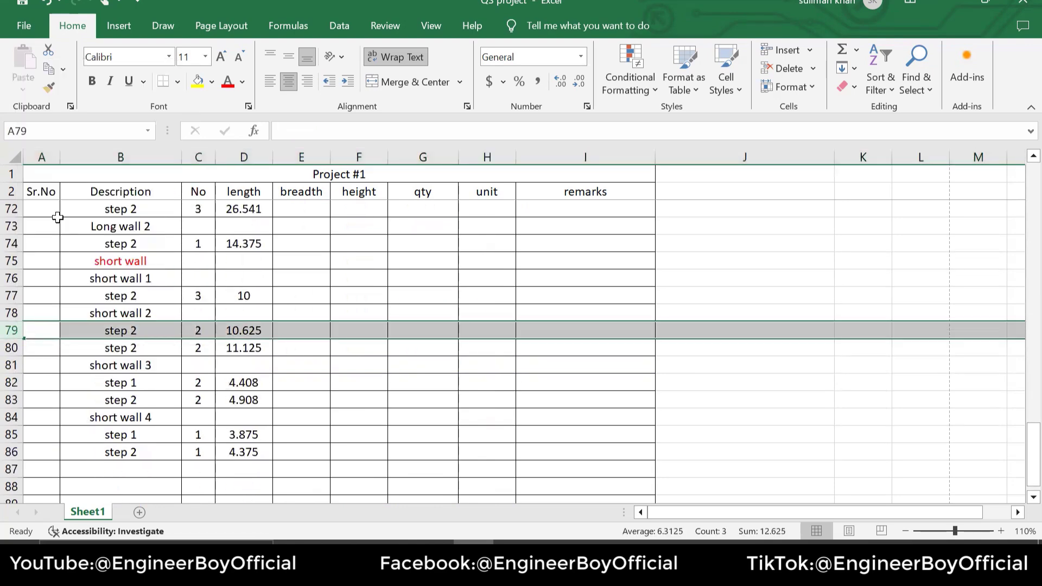
pyautogui.hotkey('ctrl', '-')
pyautogui.click(140, 349)
# - Delete the step 1 rows under short wall 3 and short wall 4 in the DPC section
pyautogui.click(15, 364)
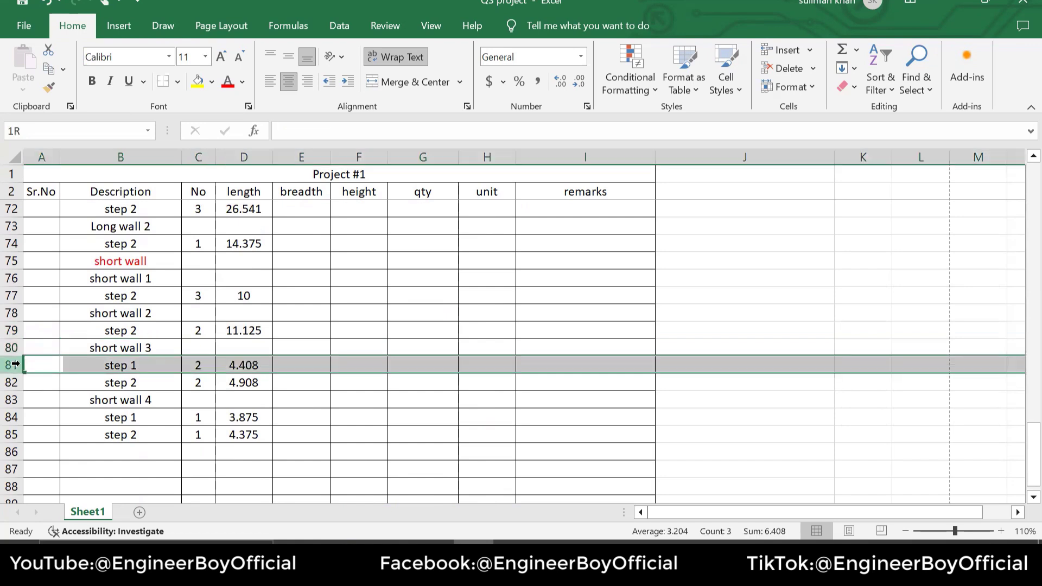
pyautogui.rightClick(15, 364)
pyautogui.click(74, 251)
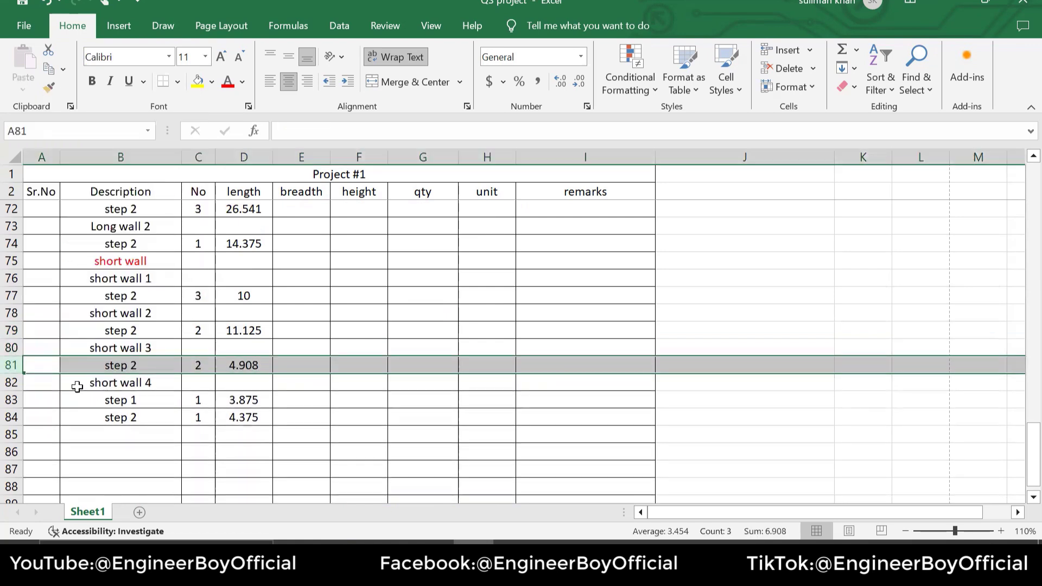
pyautogui.click(11, 400)
pyautogui.rightClick(11, 399)
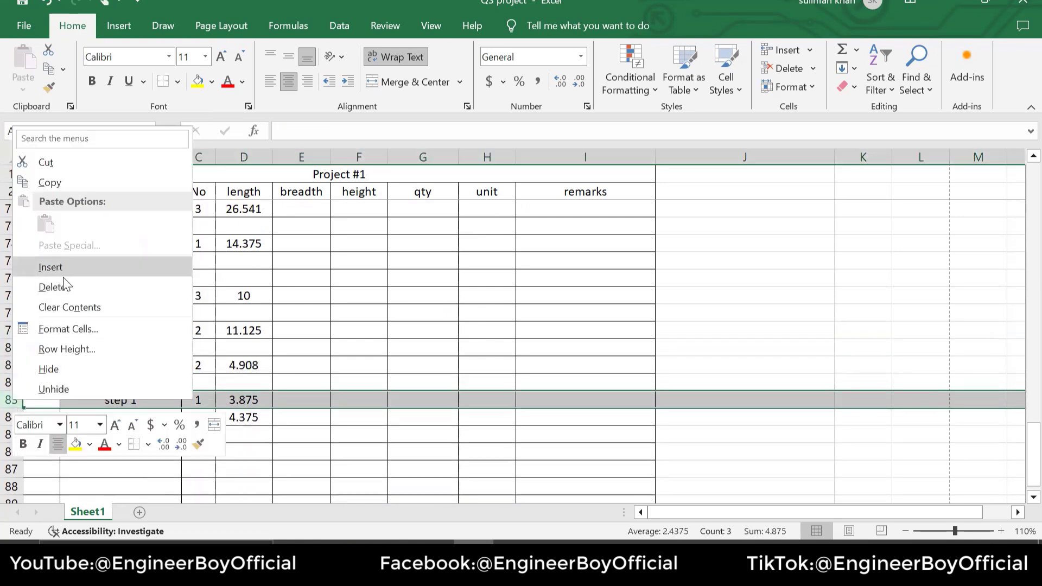
pyautogui.click(89, 288)
pyautogui.click(317, 402)
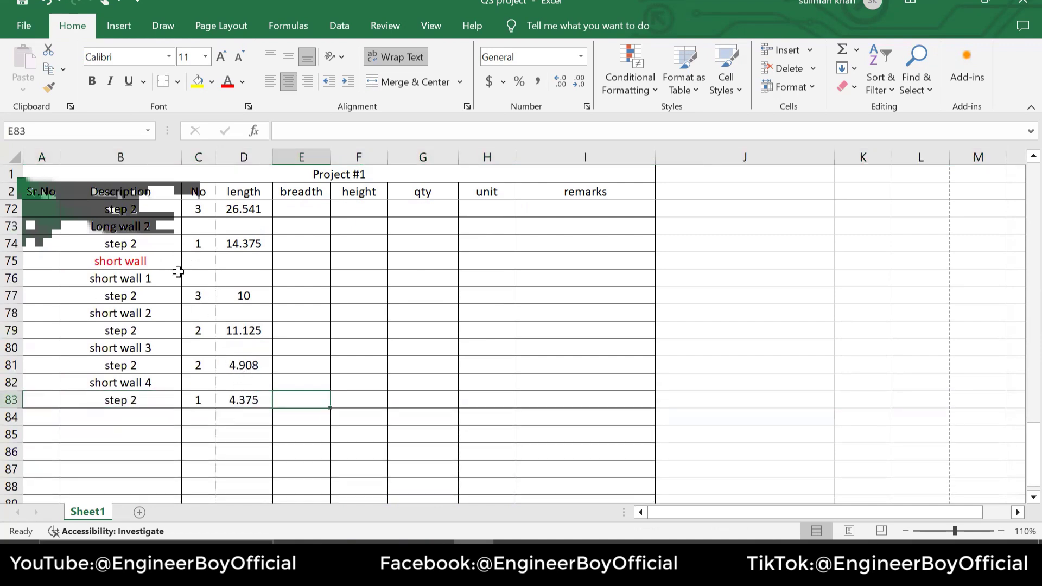
# - Switch to the AutoCAD drawing and measure the width of the DPC layer above Step2 in the wall foundation section with a linear dimension
pyautogui.scroll(2, 223, 302)
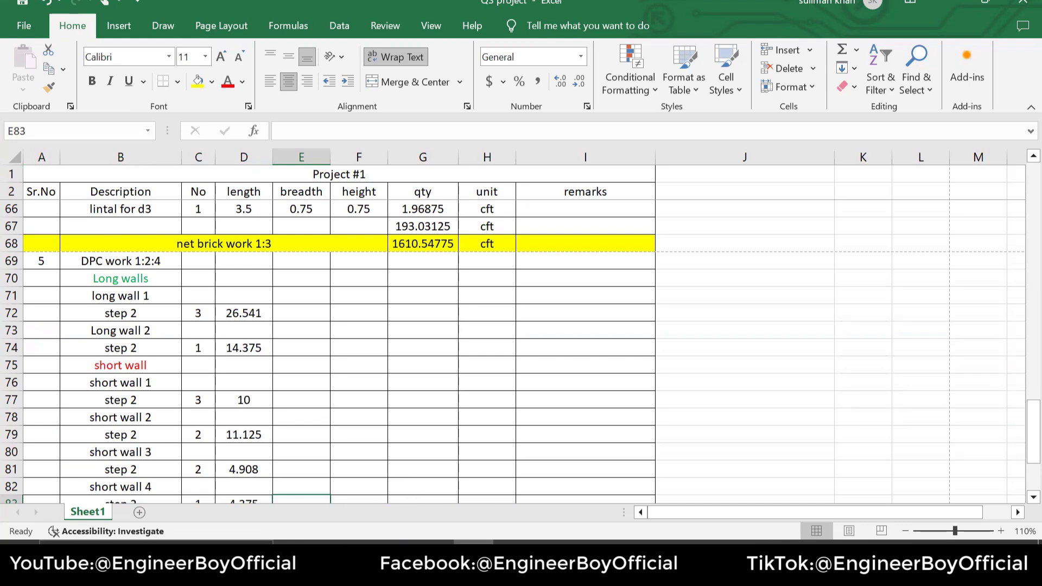
pyautogui.hotkey('alt', 'Tab')
pyautogui.scroll(2, 295, 206)
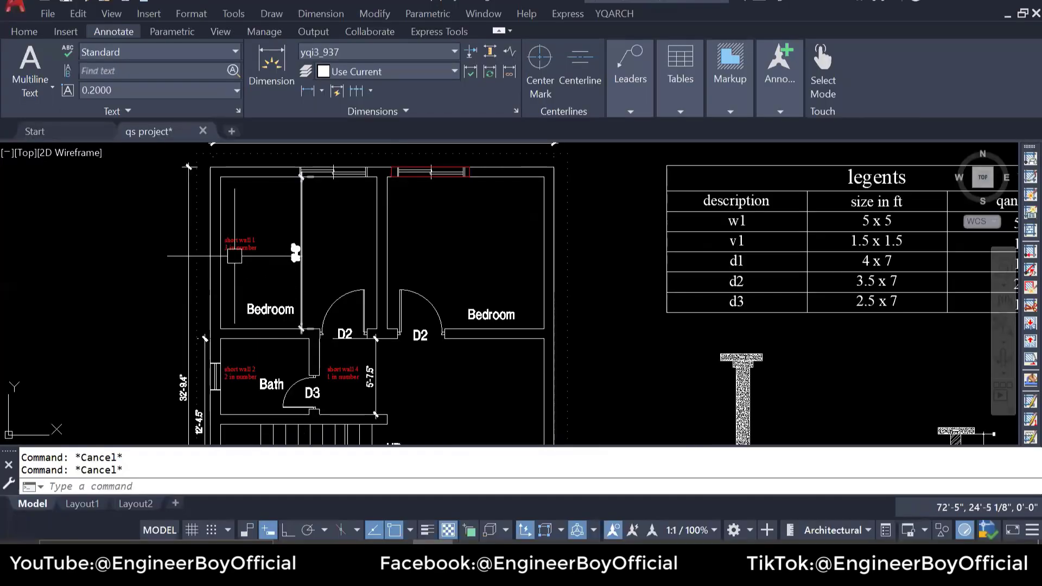
pyautogui.scroll(3, 274, 228)
pyautogui.scroll(-5, 416, 268)
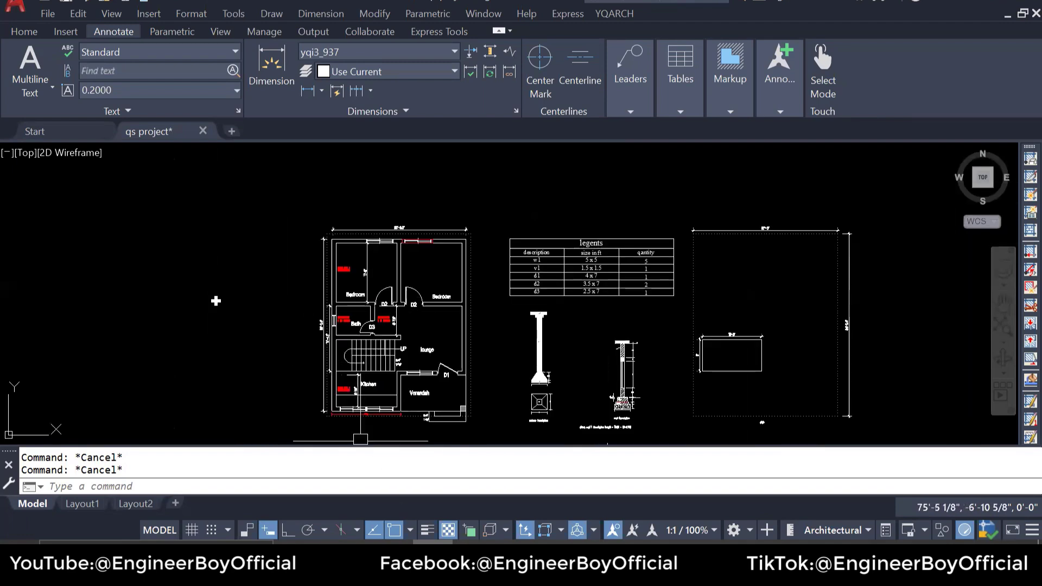
pyautogui.hotkey('alt', 'Tab')
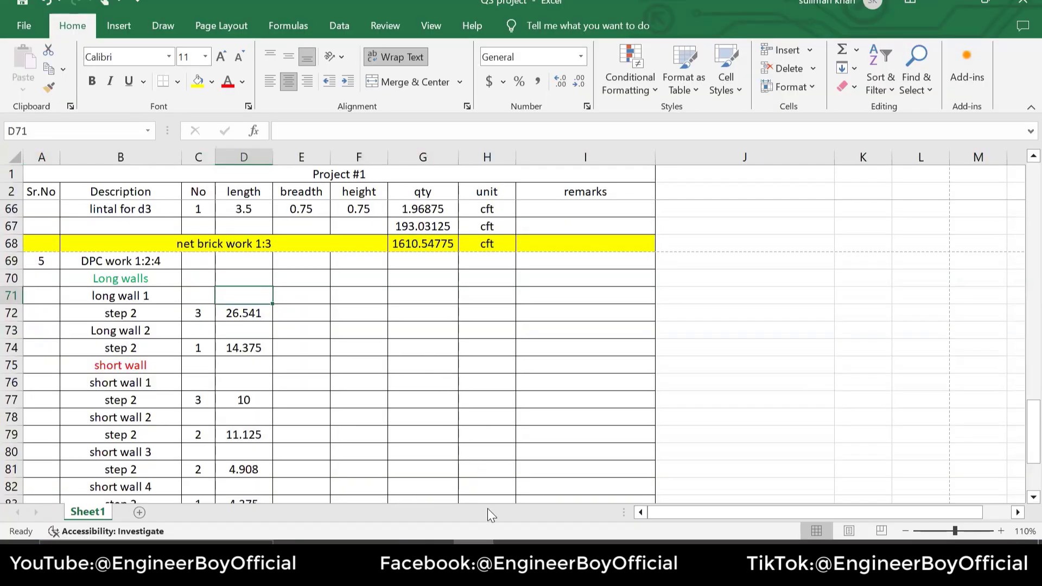
pyautogui.hotkey('alt', 'Tab')
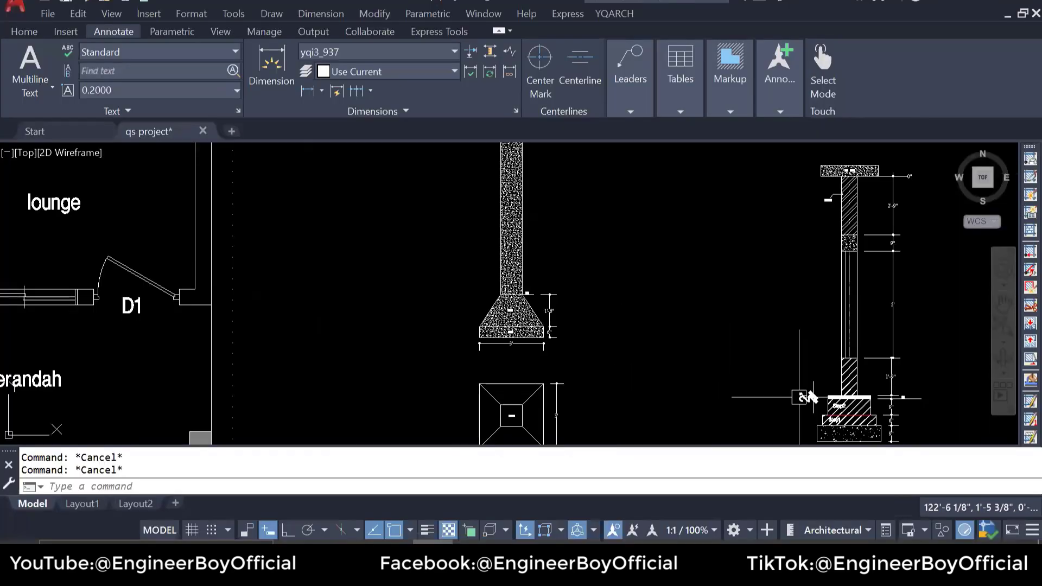
pyautogui.scroll(6, 538, 250)
pyautogui.scroll(-3, 539, 249)
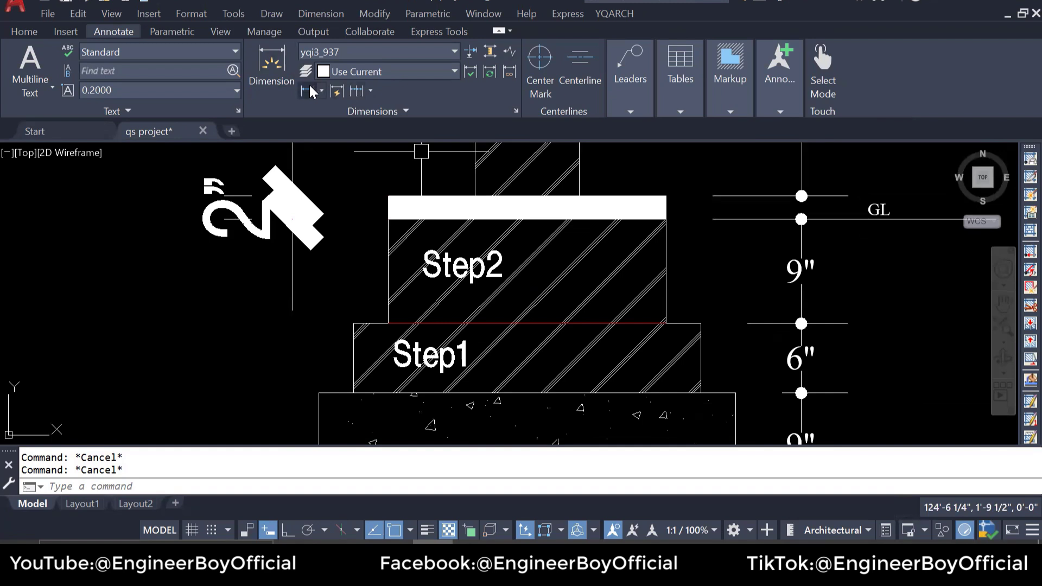
pyautogui.click(666, 195)
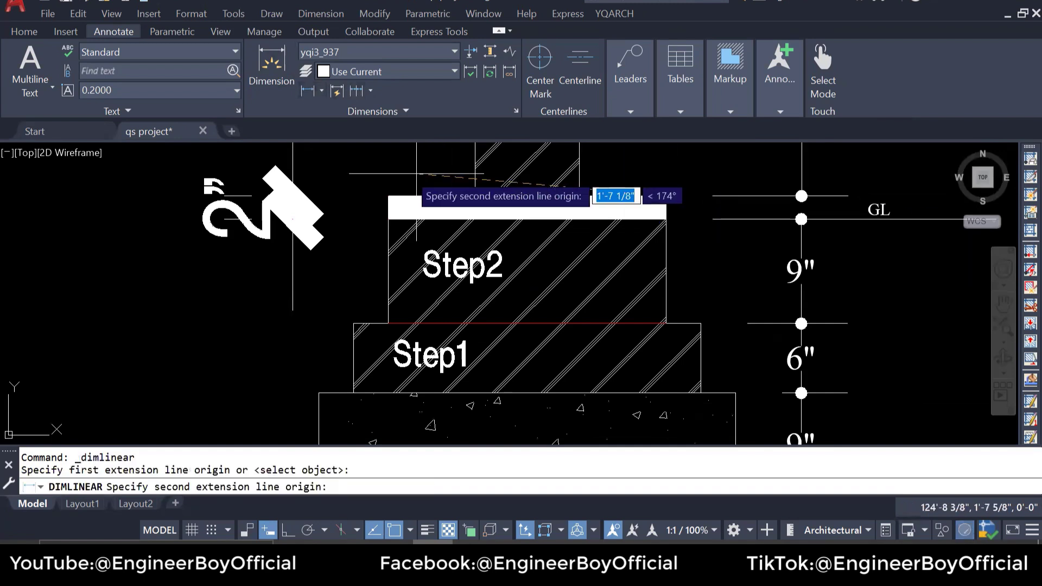
pyautogui.click(388, 196)
pyautogui.scroll(1, 383, 179)
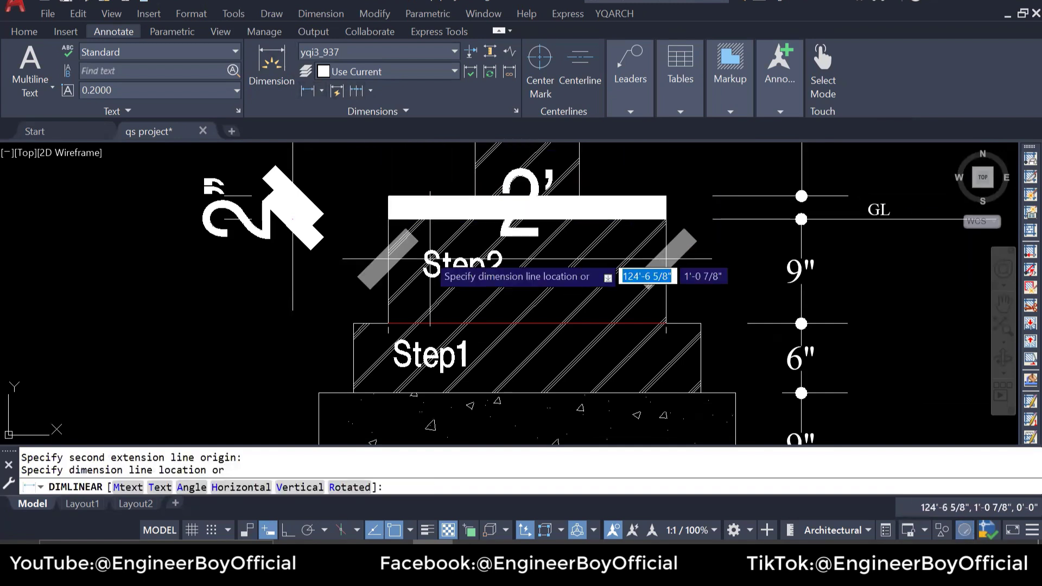
pyautogui.scroll(-3, 384, 179)
pyautogui.scroll(3, 432, 248)
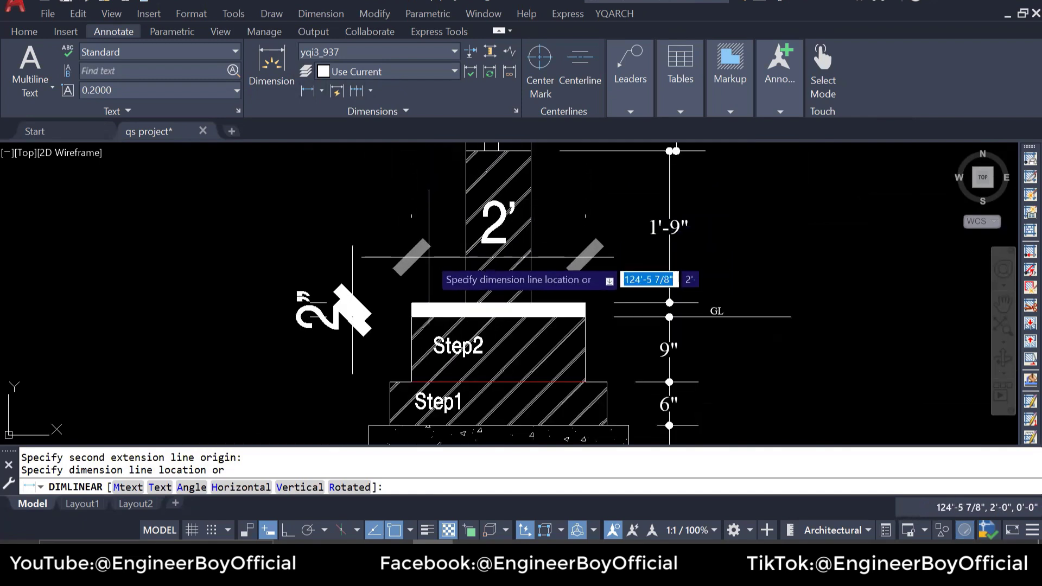
pyautogui.press('Escape')
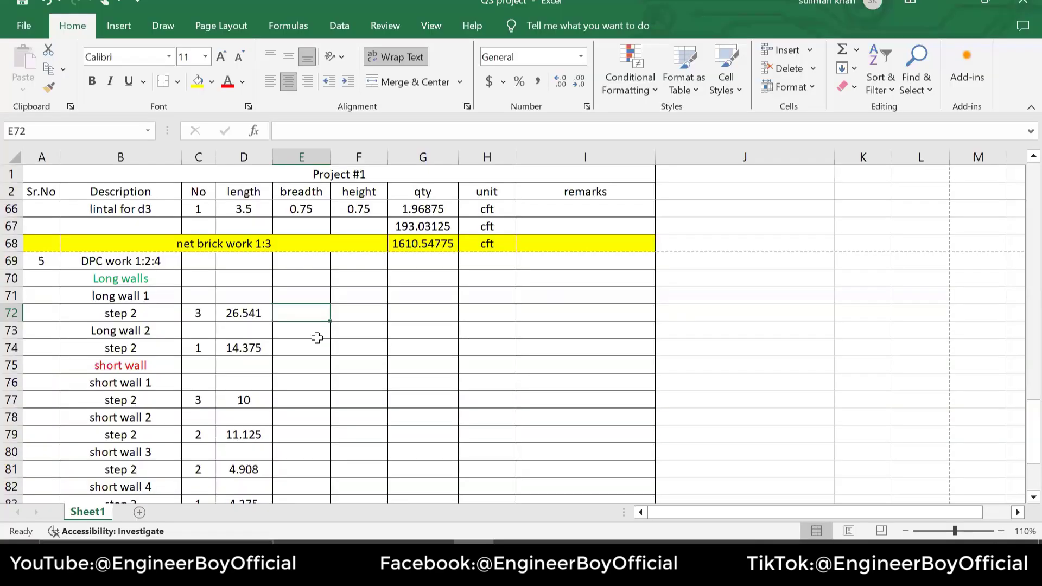
# - Enter a breadth of 2 for every step 2 row of the long and short walls in the Excel DPC section
pyautogui.write('2')
pyautogui.click(308, 348)
pyautogui.write('2')
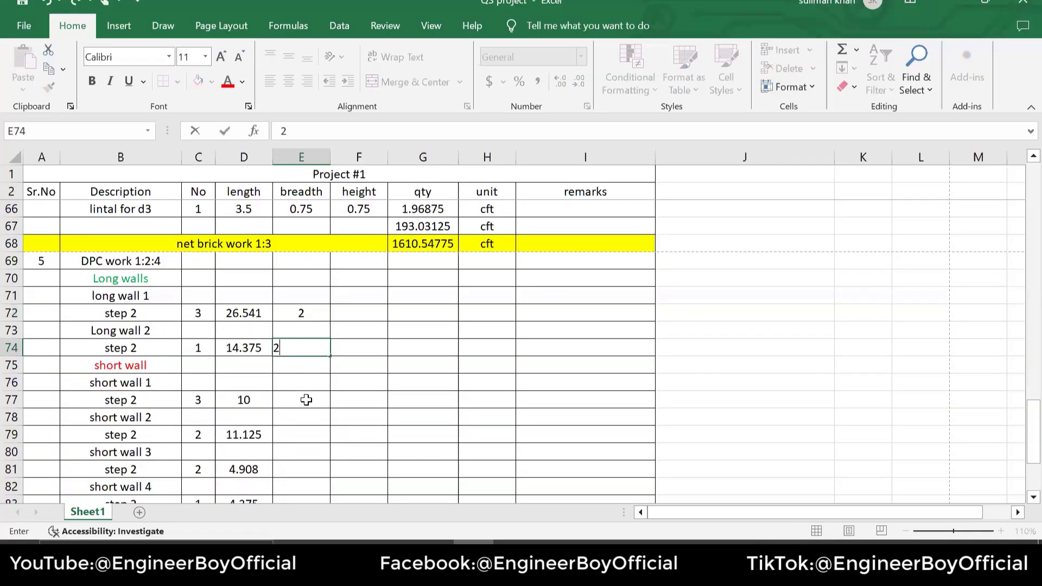
pyautogui.click(307, 400)
pyautogui.write('2')
pyautogui.click(302, 434)
pyautogui.write('2')
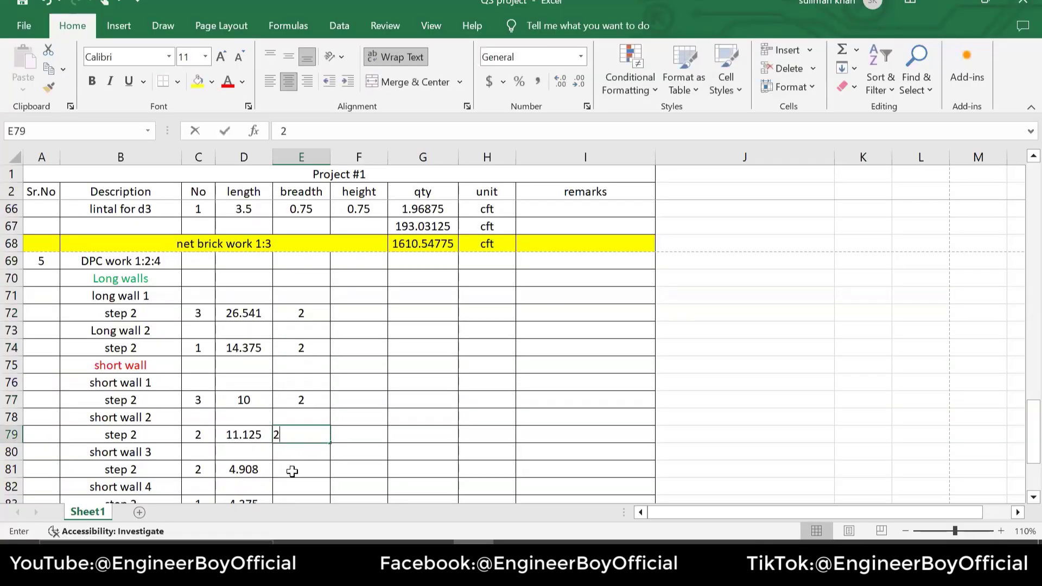
pyautogui.click(291, 470)
pyautogui.write('2')
pyautogui.scroll(-2, 349, 349)
pyautogui.click(295, 396)
pyautogui.write('2')
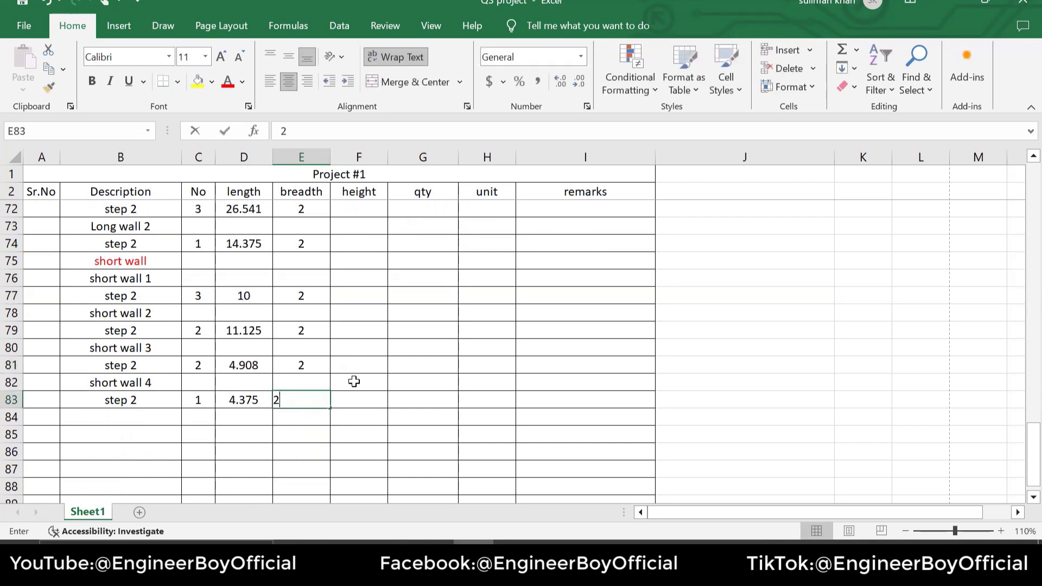
pyautogui.click(400, 293)
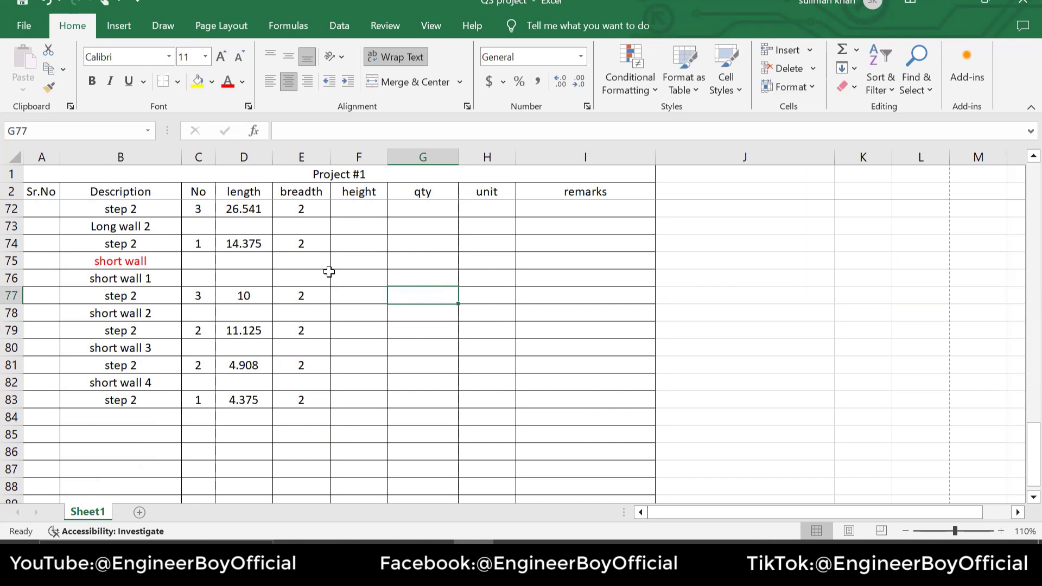
# - Calculate the long wall 1 step 2 quantity in G72 with the formula =E72*D72*C72
pyautogui.click(361, 219)
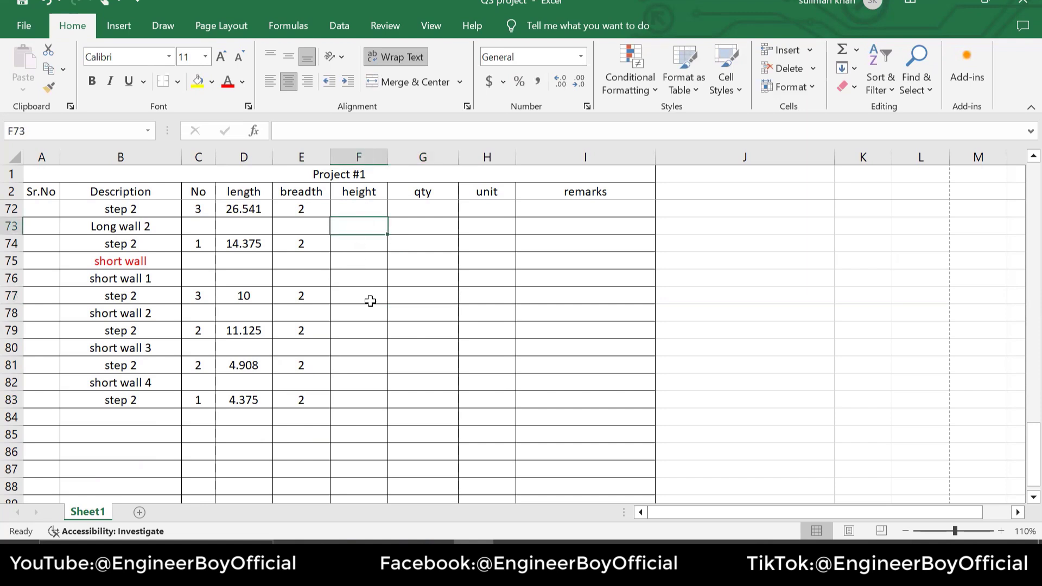
pyautogui.scroll(1, 370, 302)
pyautogui.click(432, 263)
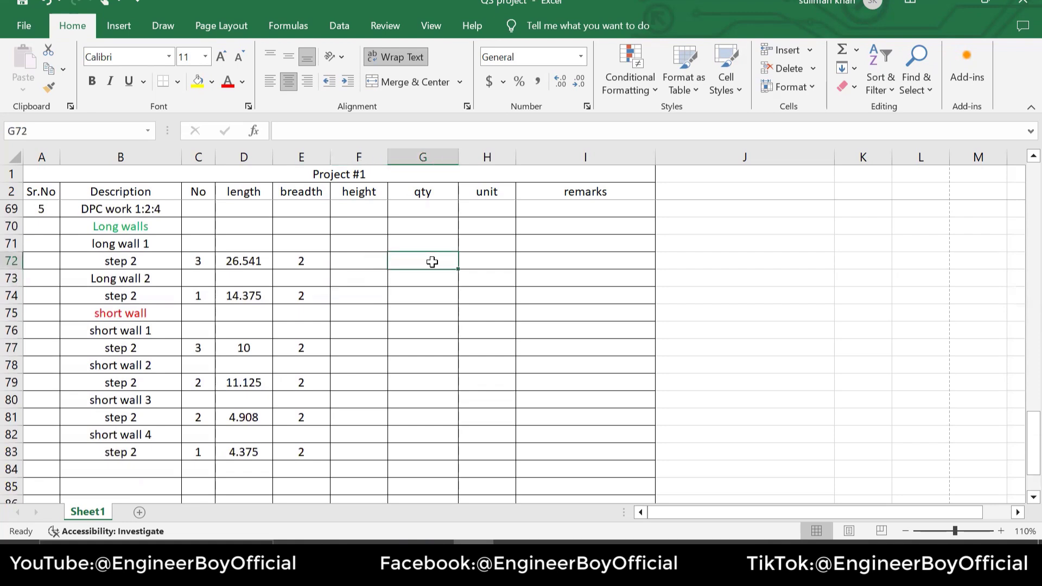
pyautogui.write('=')
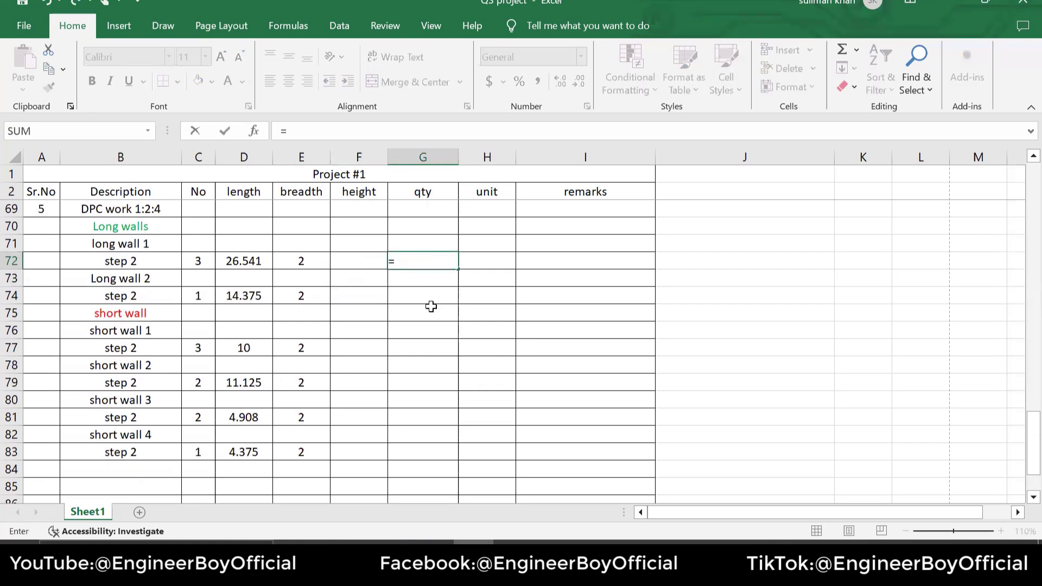
pyautogui.click(314, 261)
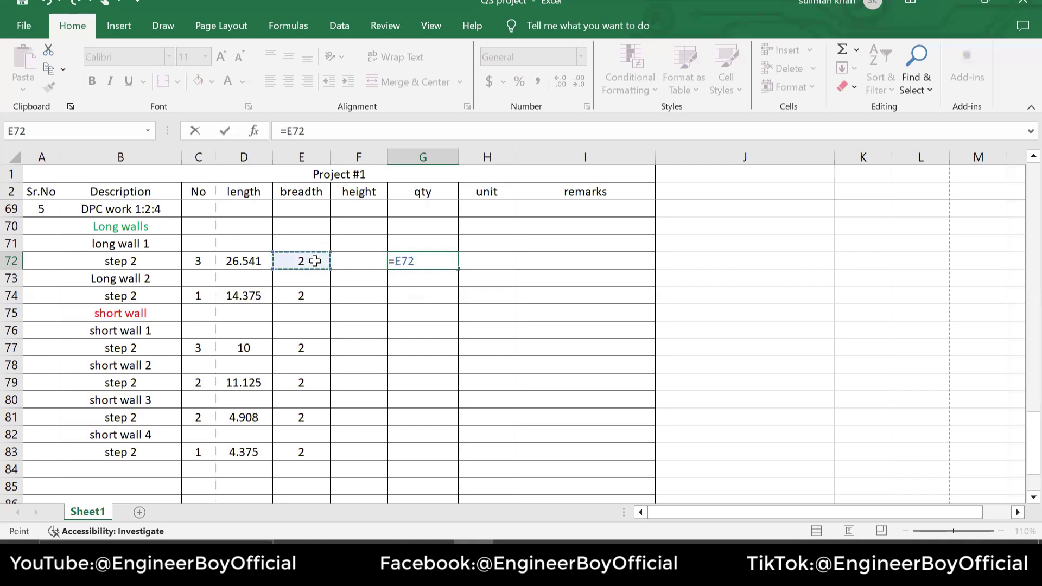
pyautogui.write('*')
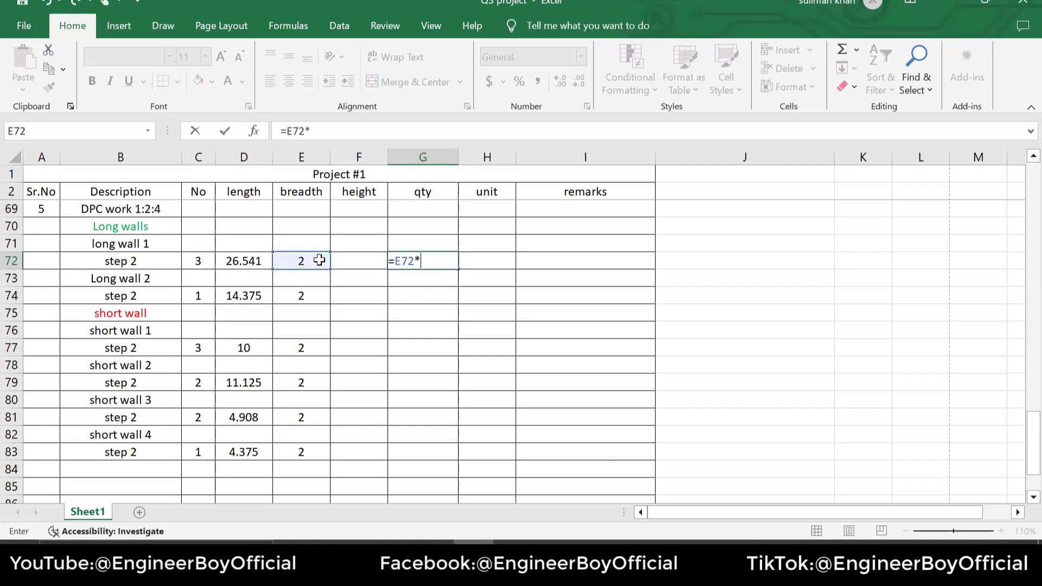
pyautogui.click(250, 263)
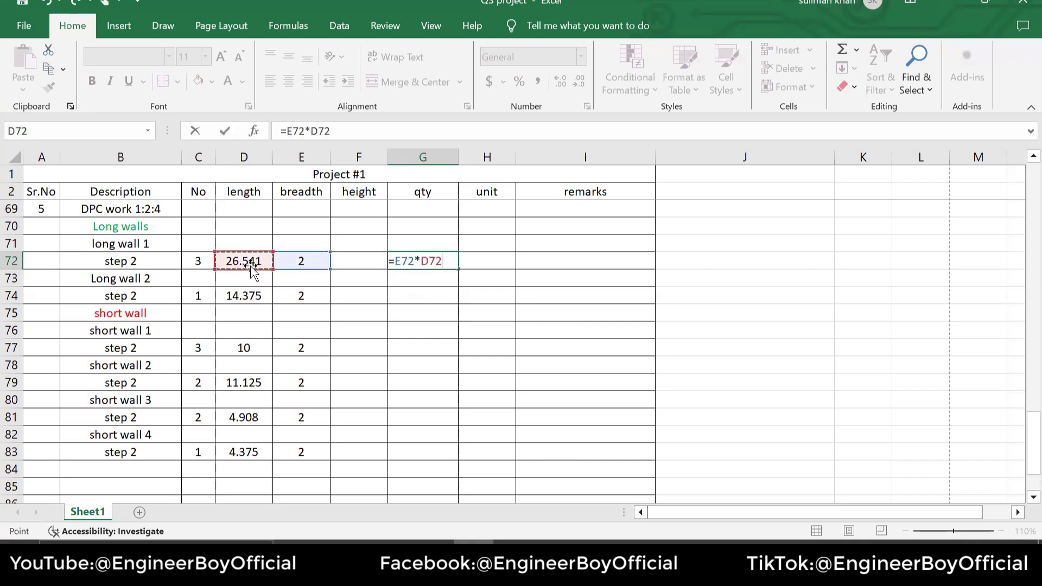
pyautogui.write('*')
pyautogui.click(201, 262)
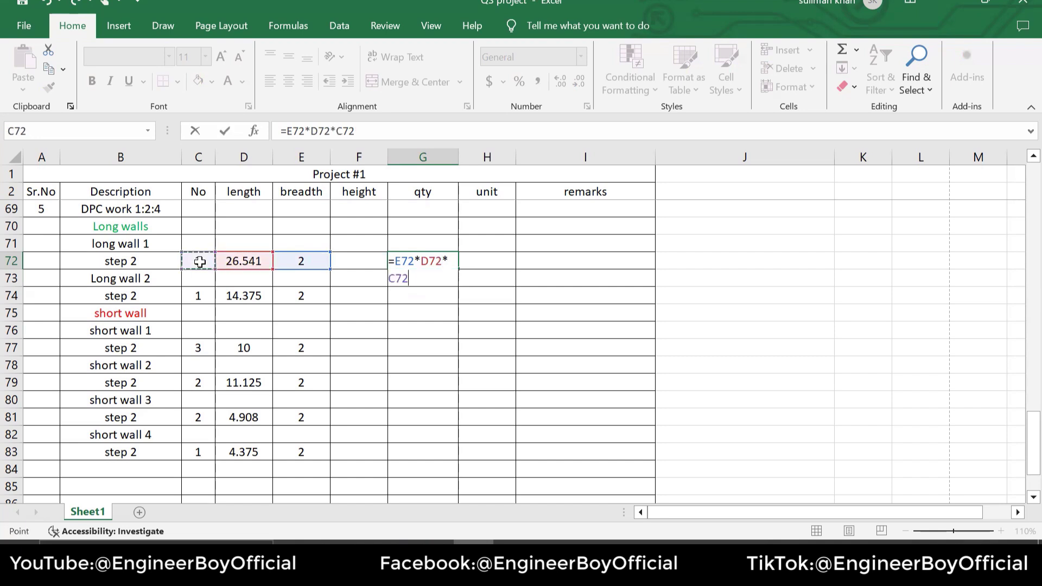
pyautogui.press('Return')
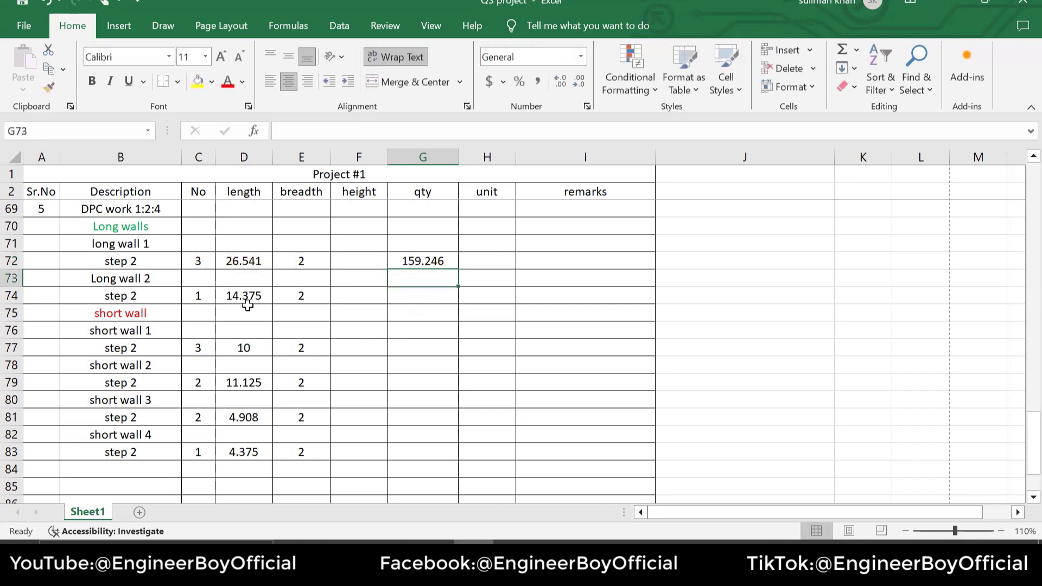
# - Set the unit of the long wall 1 step 2 row in the DPC section to Sft
pyautogui.click(480, 261)
pyautogui.write('Sft')
pyautogui.click(528, 306)
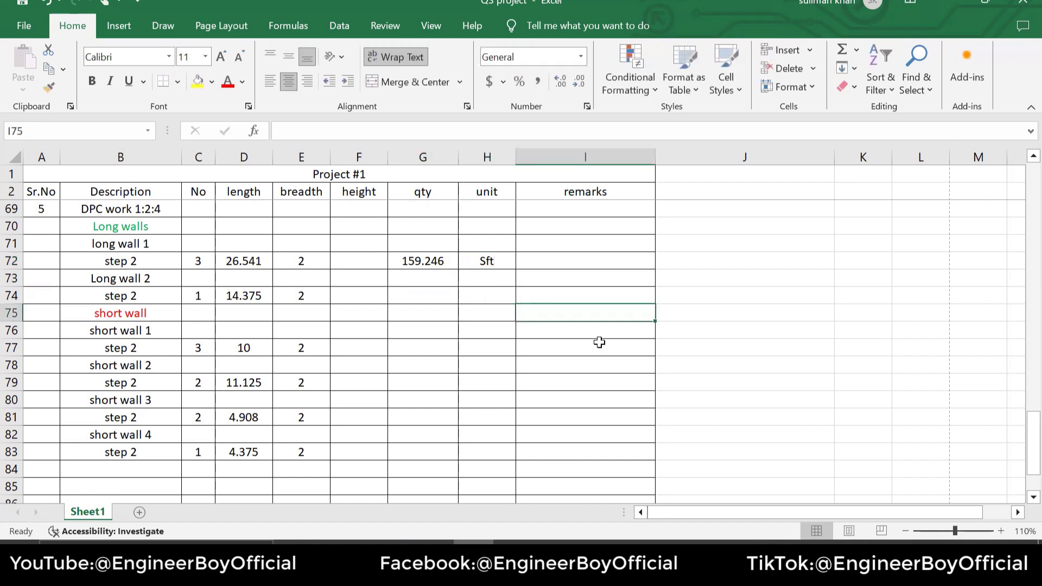
# - Fill the G72 quantity formula down to the short wall 4 step 2 row (G83)
pyautogui.click(448, 263)
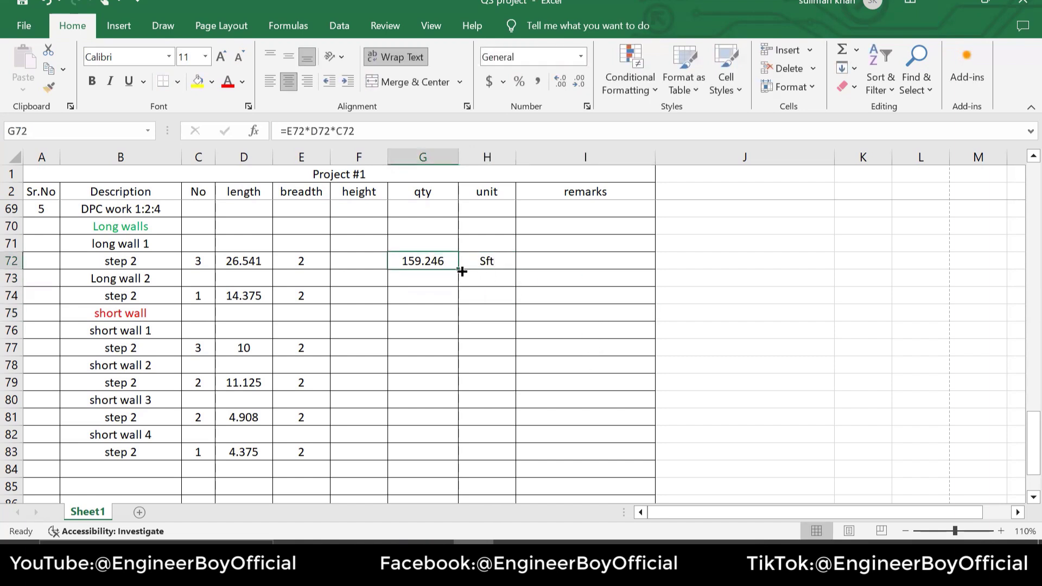
pyautogui.moveTo(458, 269); pyautogui.dragTo(460, 466)
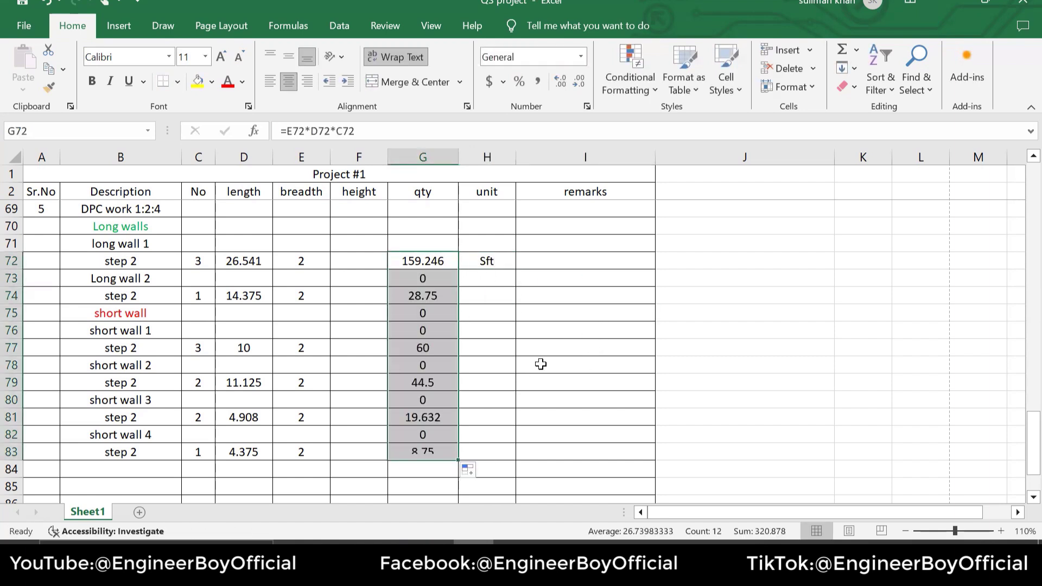
pyautogui.click(538, 363)
# - Clear the filled quantities from the DPC heading rows without dimensions (G73, G75, G76, G78, G80 and G82)
pyautogui.click(432, 279)
pyautogui.press('Delete')
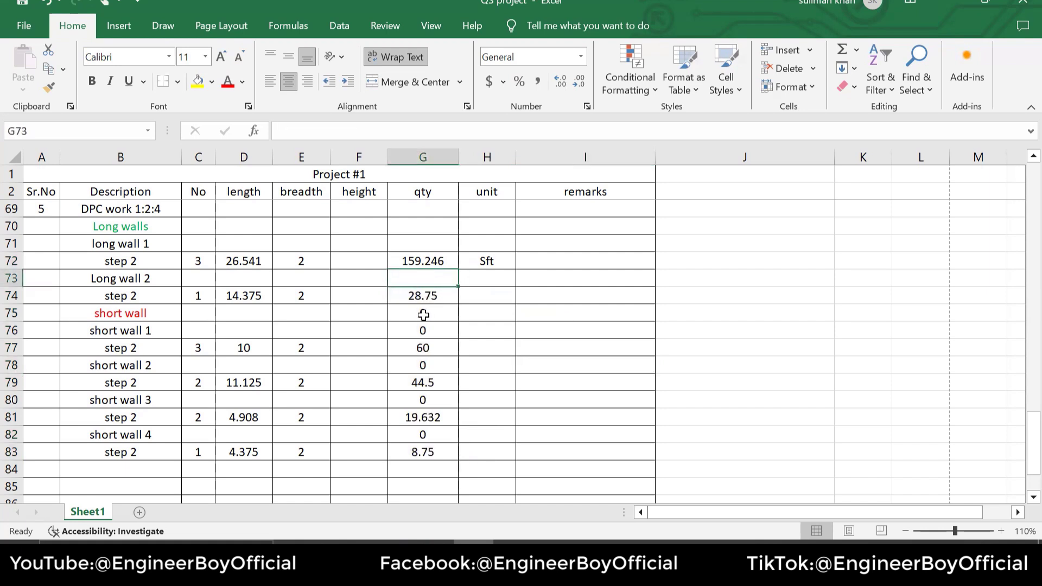
pyautogui.click(422, 312)
pyautogui.press('Delete')
pyautogui.click(422, 329)
pyautogui.press('Delete')
pyautogui.click(427, 365)
pyautogui.press('Delete')
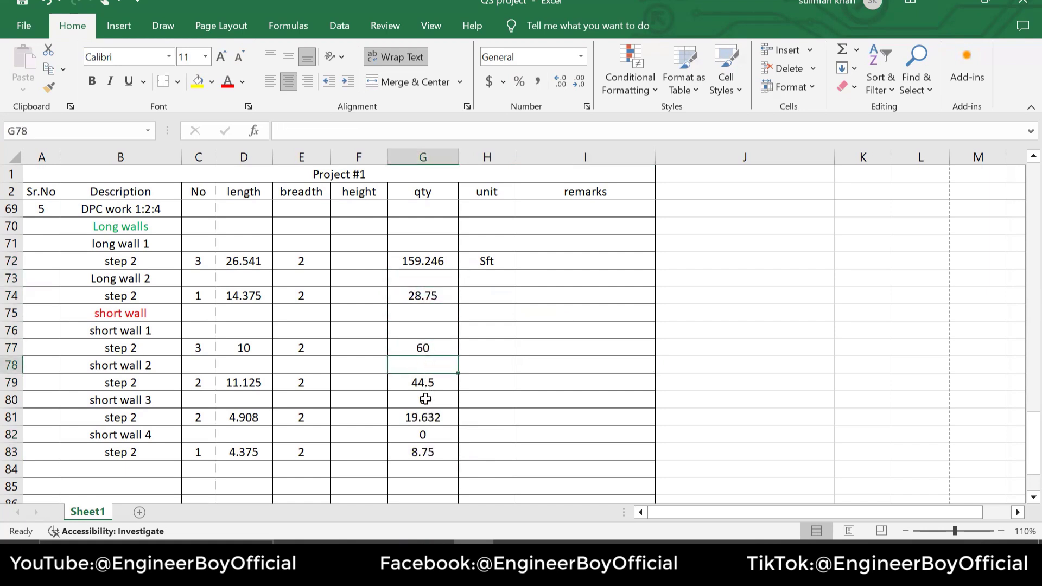
pyautogui.click(425, 399)
pyautogui.press('Delete')
pyautogui.click(425, 432)
pyautogui.click(612, 381)
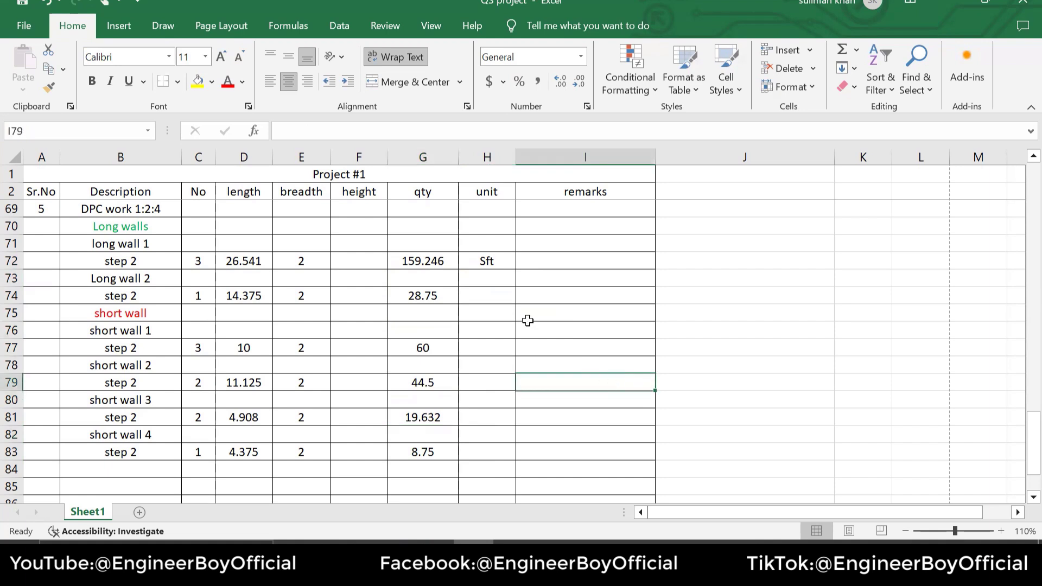
pyautogui.click(505, 266)
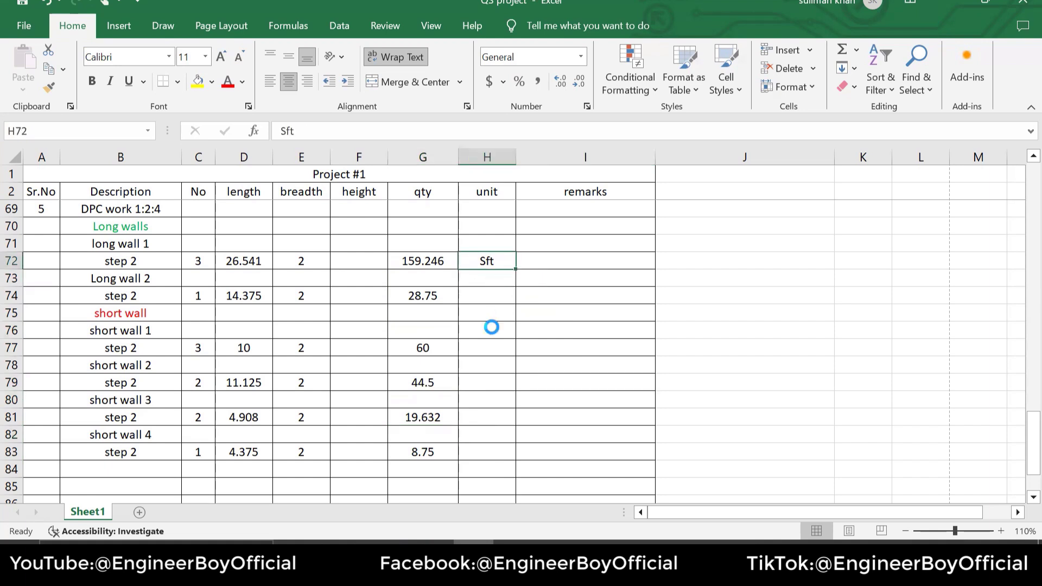
pyautogui.hotkey('ctrl', 'c')
pyautogui.click(496, 299)
pyautogui.hotkey('ctrl', 'c')
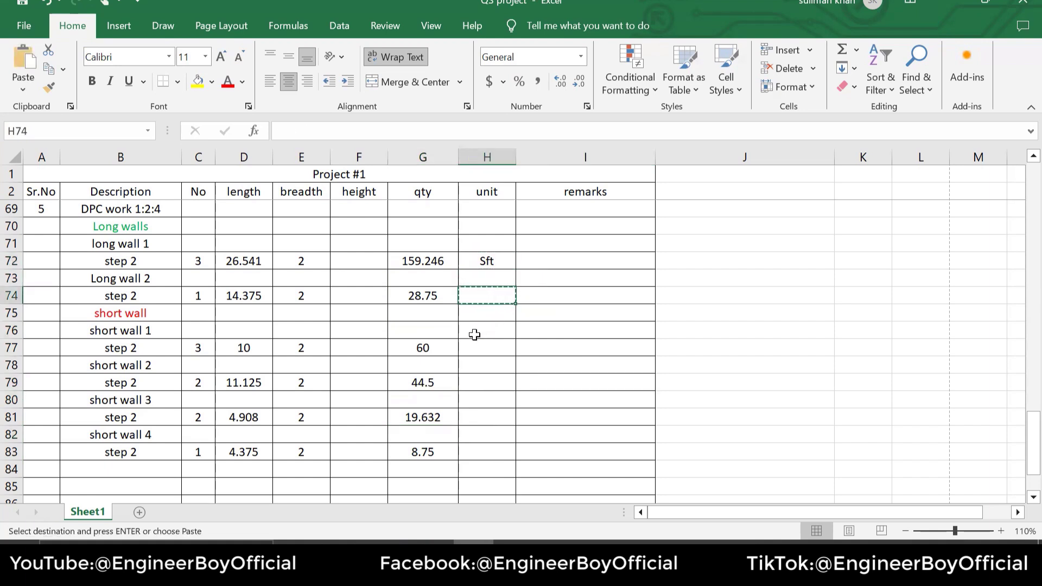
pyautogui.hotkey('ctrl', 'v')
pyautogui.press('Escape')
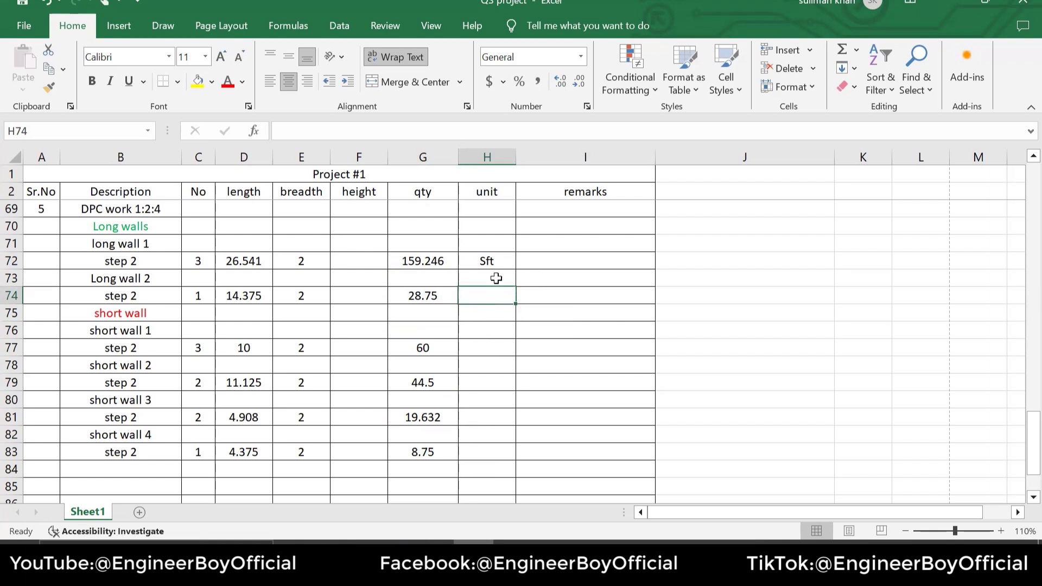
# - Fill the Sft unit from H72 down to H83 and clear it from heading rows H73, H75, H76, H78, H80 and H82
pyautogui.click(508, 266)
pyautogui.moveTo(514, 273); pyautogui.dragTo(513, 460)
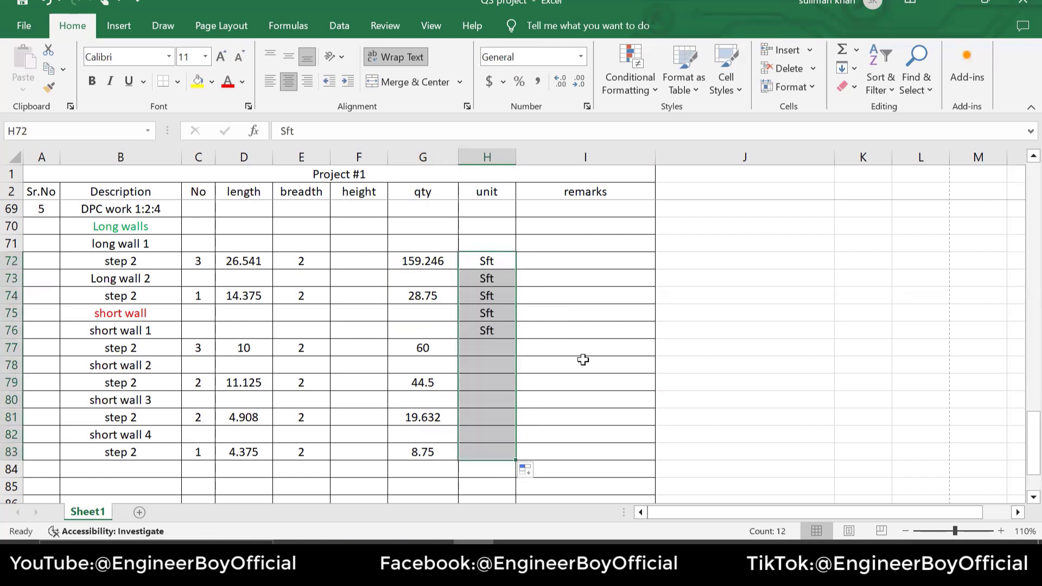
pyautogui.click(505, 279)
pyautogui.press('Delete')
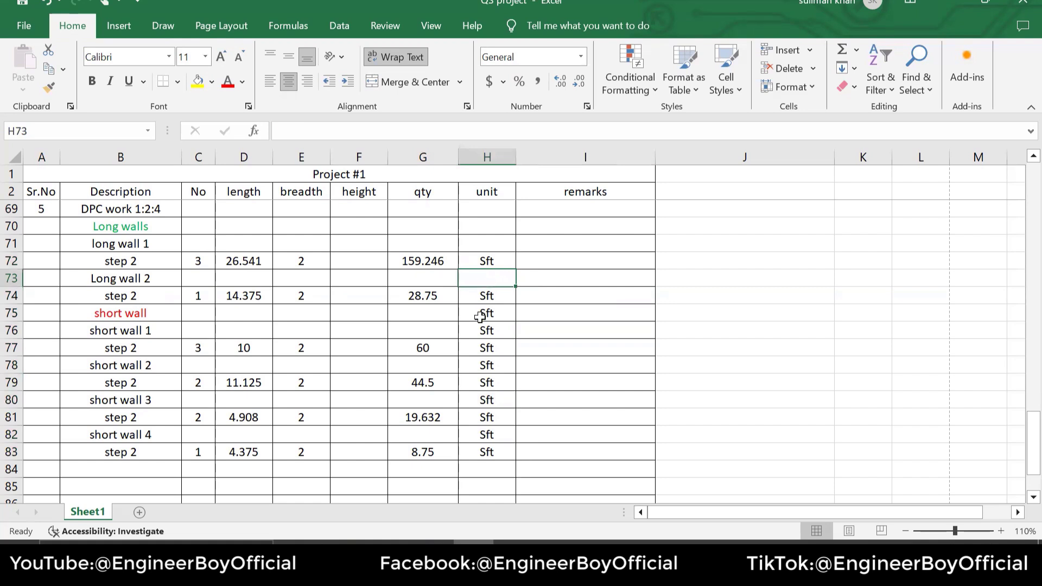
pyautogui.click(487, 313)
pyautogui.press('Delete')
pyautogui.click(484, 329)
pyautogui.press('Delete')
pyautogui.click(486, 365)
pyautogui.press('Delete')
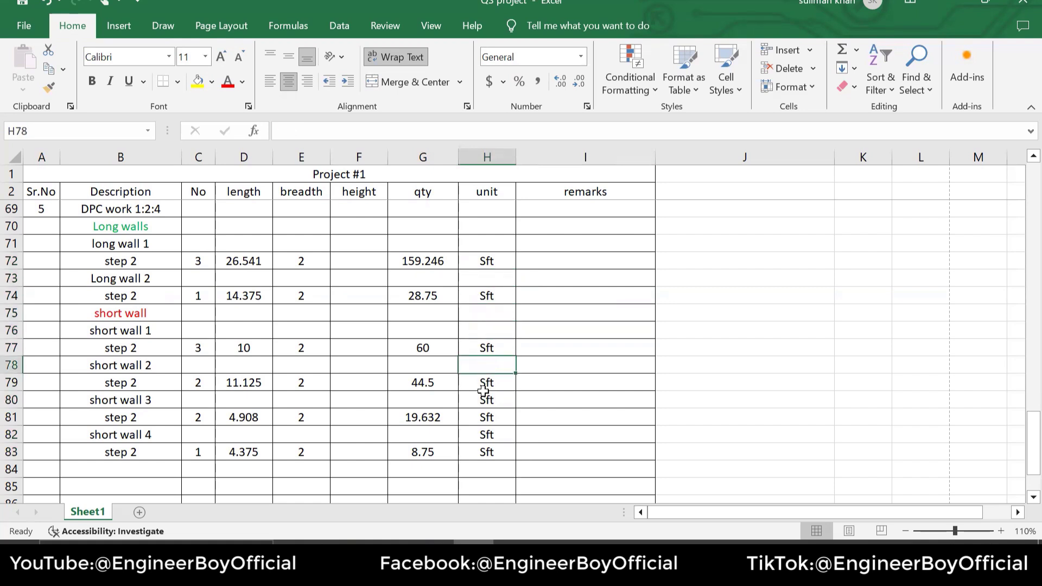
pyautogui.click(486, 400)
pyautogui.press('Delete')
pyautogui.click(503, 433)
pyautogui.press('Delete')
pyautogui.click(589, 378)
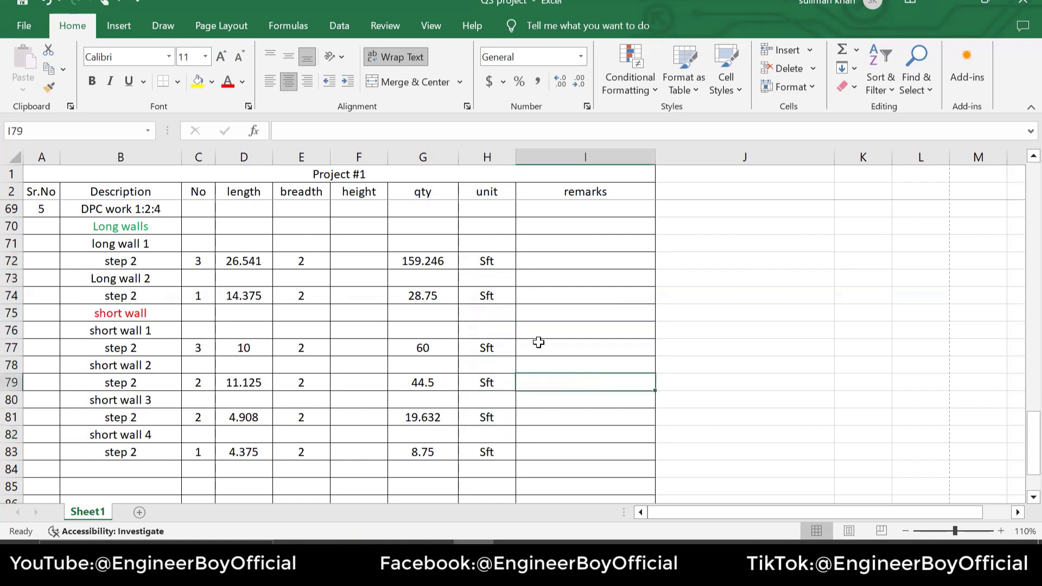
# - Sum the DPC quantities G72 to G83 in G84 with AutoSum and enter the unit sft in H84
pyautogui.moveTo(432, 264); pyautogui.dragTo(423, 471)
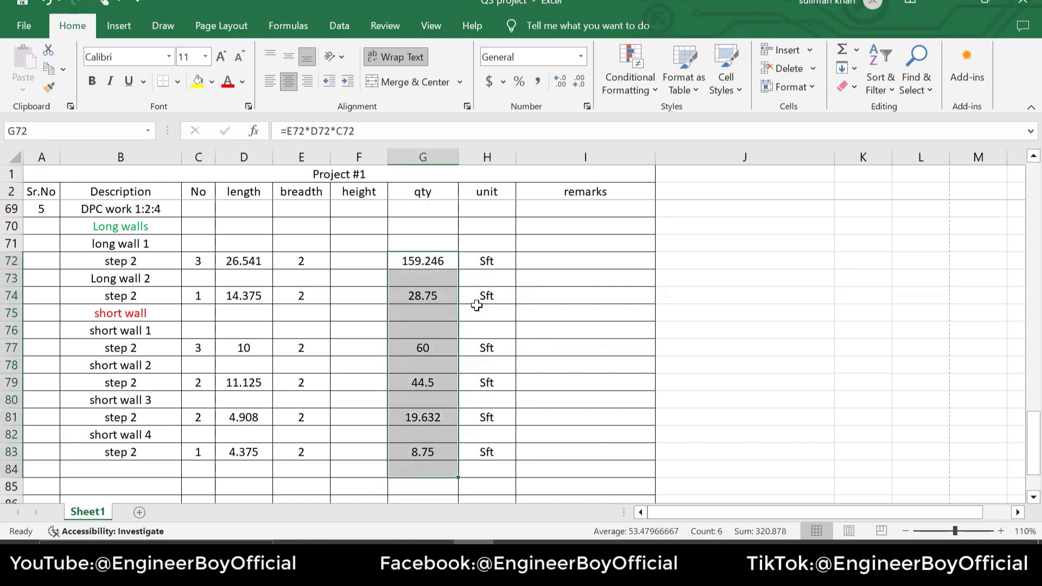
pyautogui.click(836, 49)
pyautogui.click(489, 468)
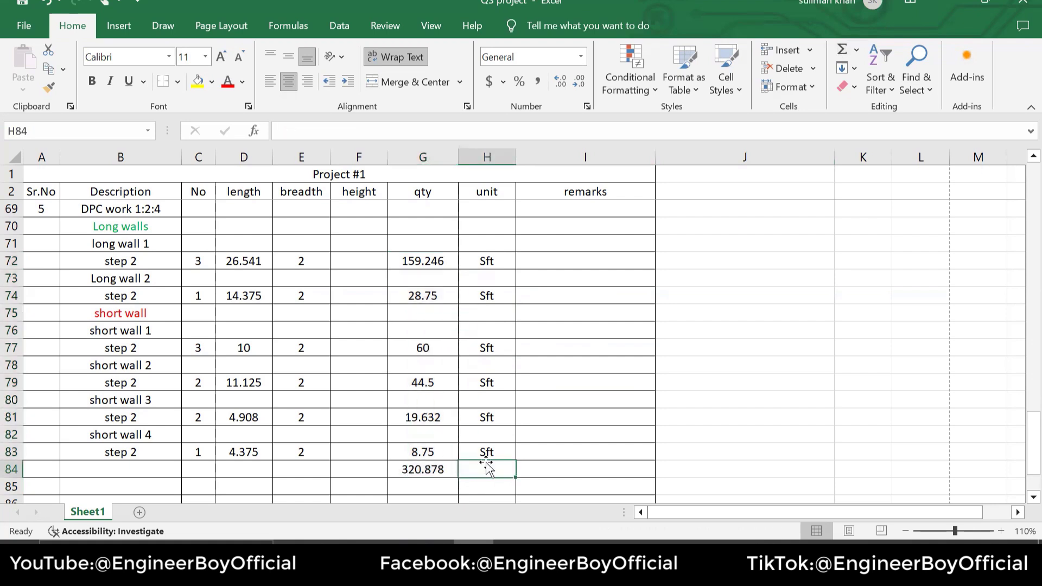
pyautogui.write('sft')
pyautogui.scroll(-2, 522, 413)
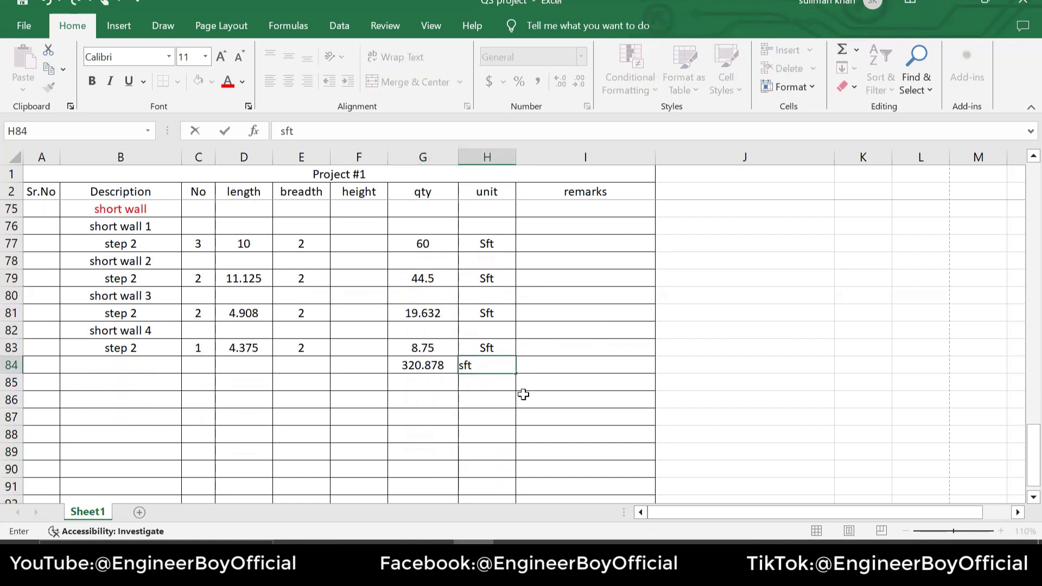
pyautogui.click(477, 404)
# - Merge and center B84 to F84 and label the merged cell total DPC work 1:2:4 1" thick
pyautogui.moveTo(119, 371); pyautogui.dragTo(359, 330)
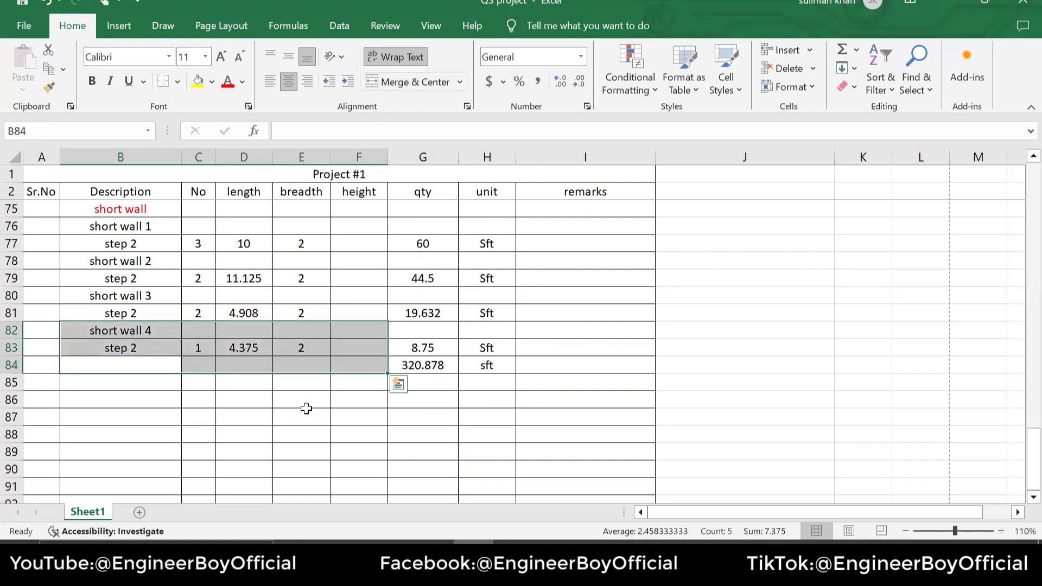
pyautogui.moveTo(120, 366); pyautogui.dragTo(358, 365)
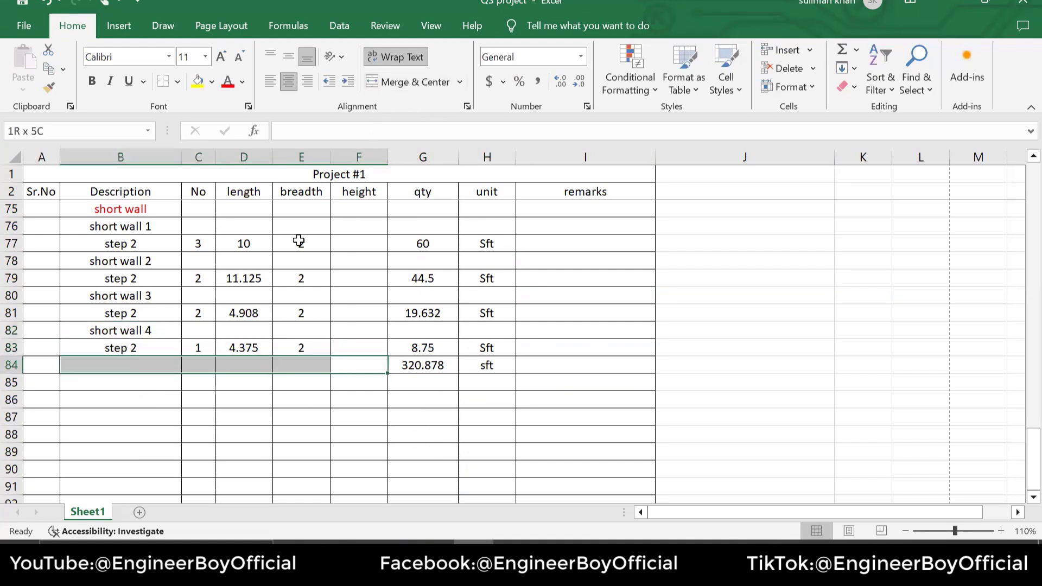
pyautogui.click(375, 81)
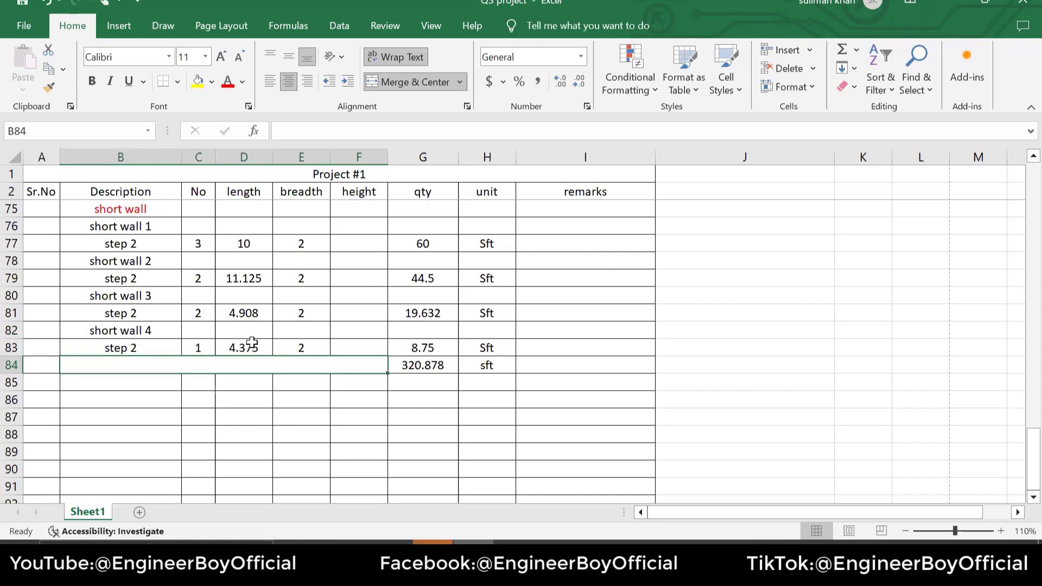
pyautogui.write('total')
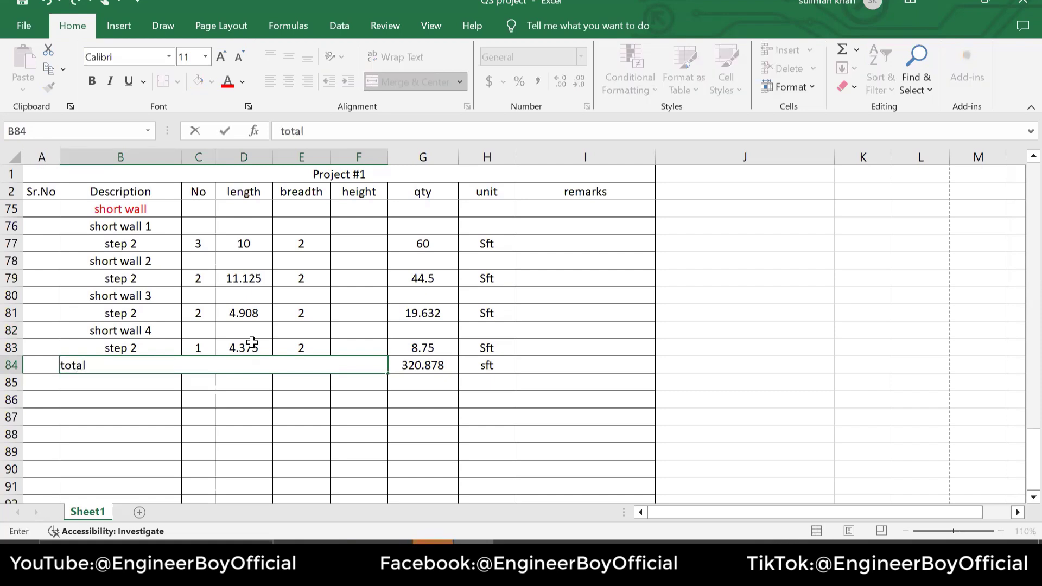
pyautogui.write(' DPC work 1:2:4 1" thick')
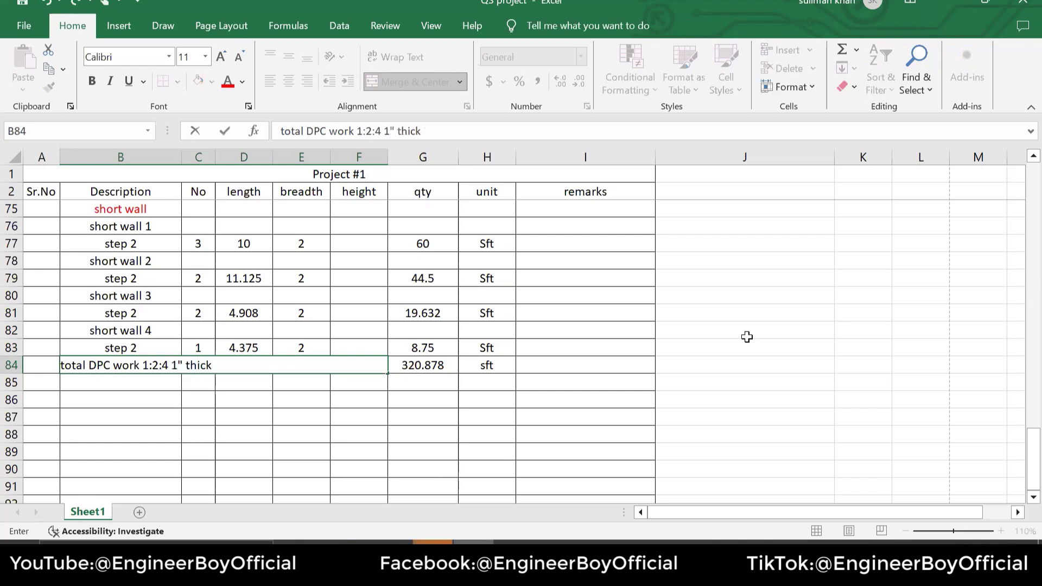
pyautogui.click(747, 337)
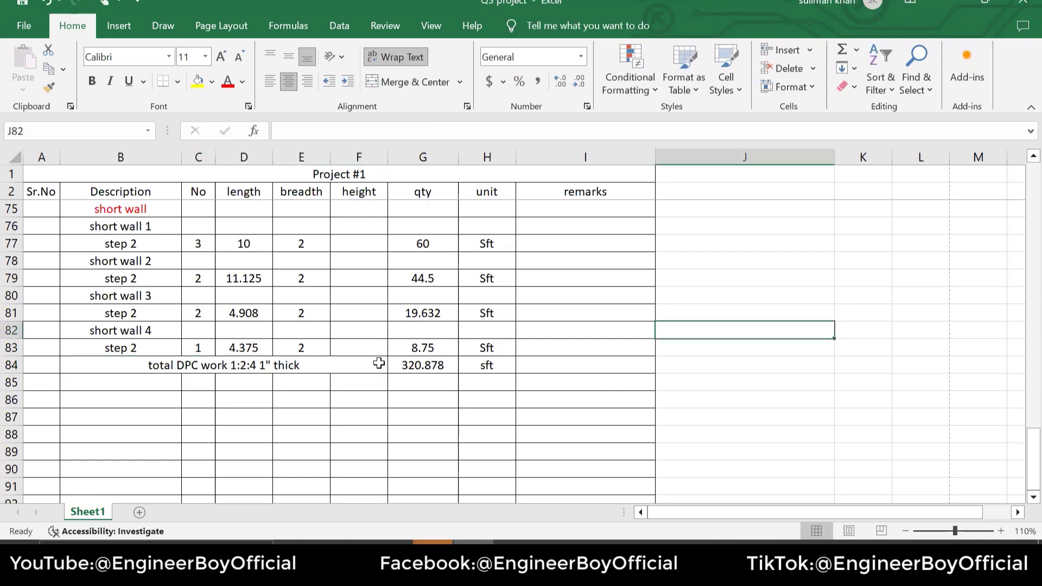
# - Fill the DPC total row, A84 to I84, with yellow
pyautogui.scroll(5, 378, 362)
pyautogui.scroll(-5, 379, 363)
pyautogui.moveTo(585, 365); pyautogui.dragTo(17, 374)
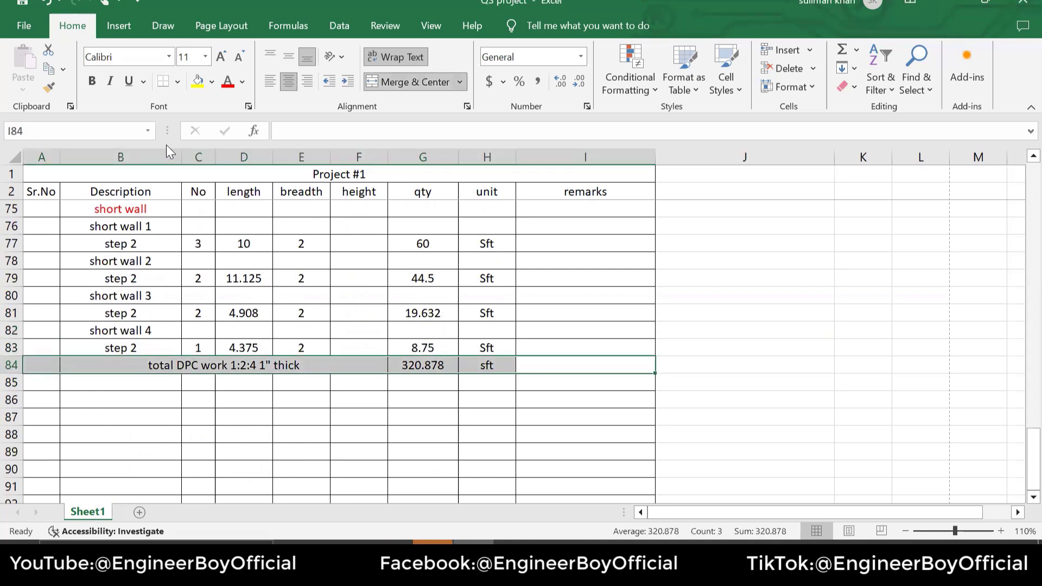
pyautogui.click(199, 82)
pyautogui.click(223, 262)
# - Fill the DPC work 1:2:4 heading cells A69 and B69 with the standard green colour
pyautogui.scroll(1, 200, 267)
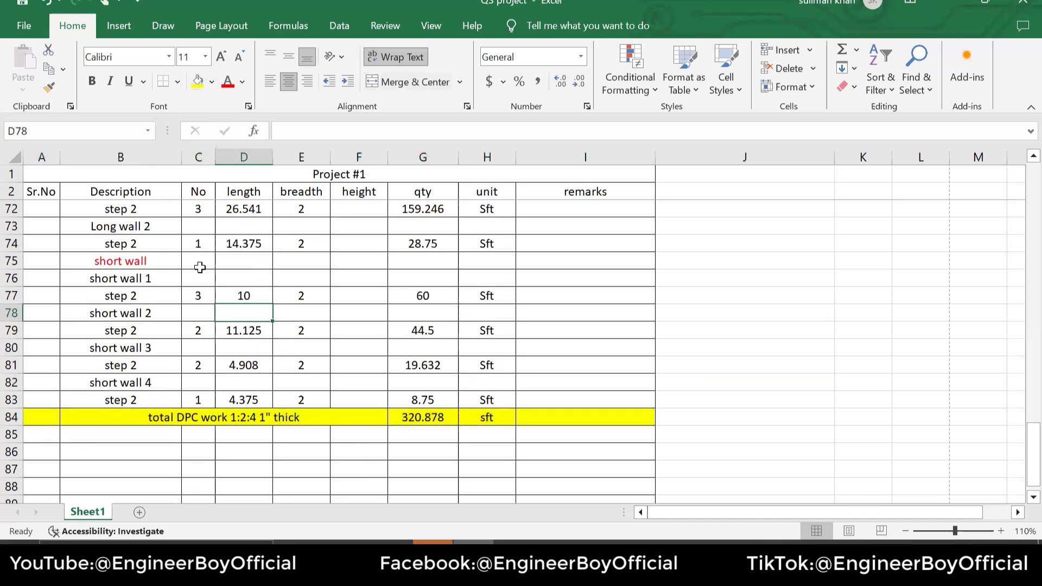
pyautogui.scroll(3, 200, 267)
pyautogui.moveTo(120, 313); pyautogui.dragTo(41, 313)
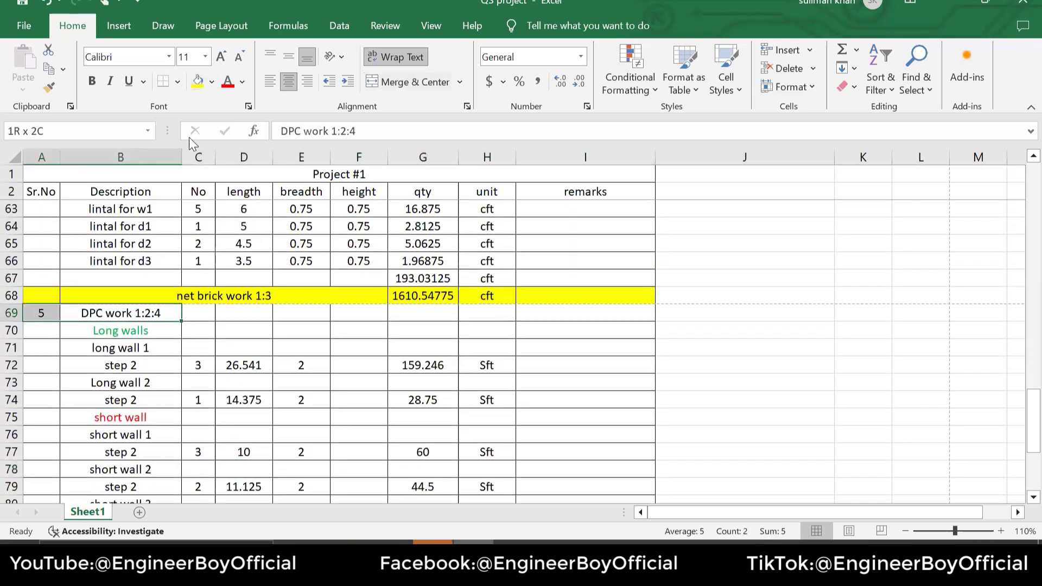
pyautogui.click(212, 83)
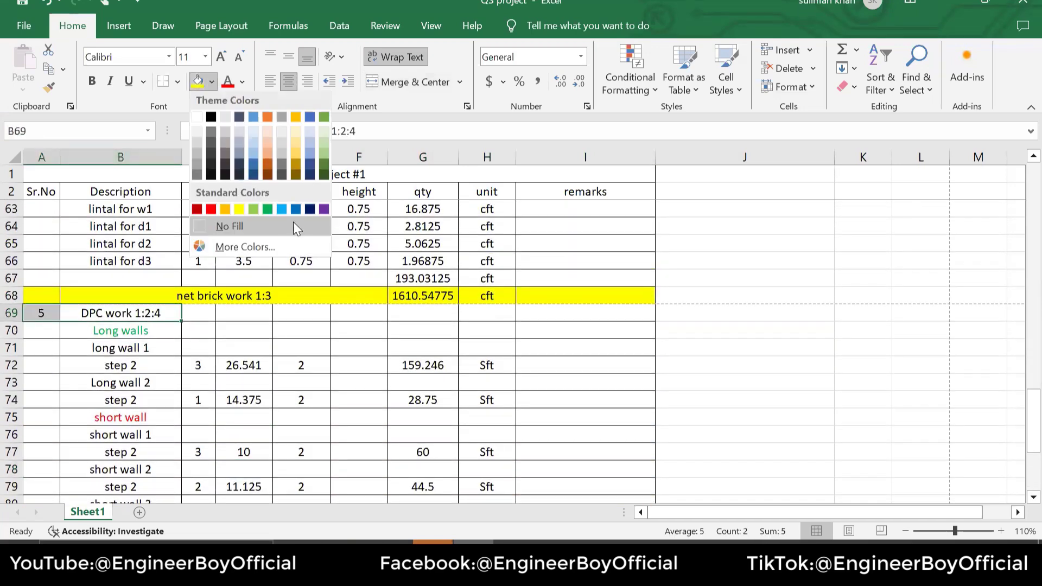
pyautogui.click(267, 211)
pyautogui.click(288, 315)
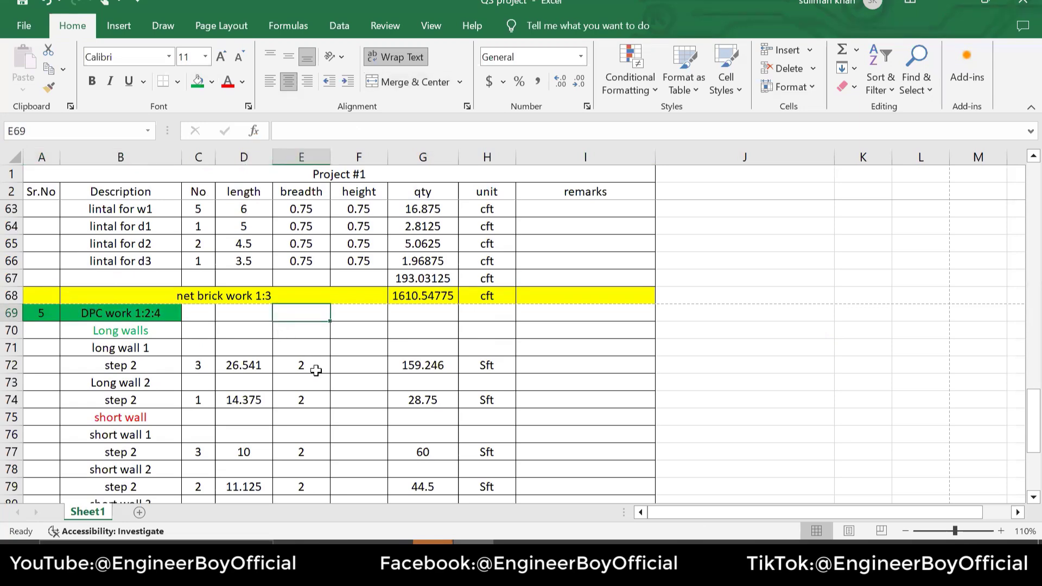
# - Enter serial number 6 in A85, below the DPC total row
pyautogui.scroll(-4, 316, 371)
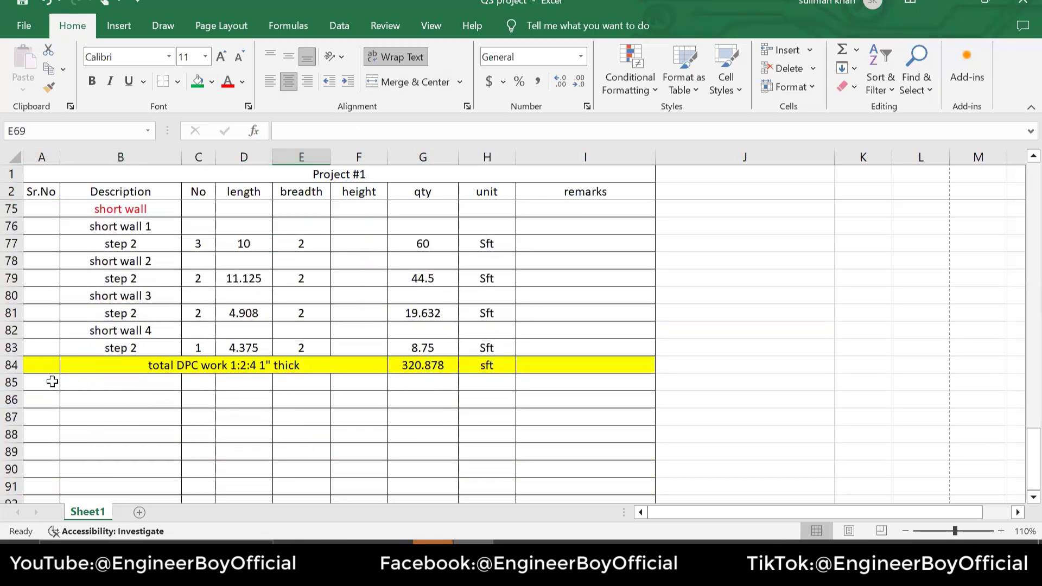
pyautogui.click(52, 383)
pyautogui.write('6')
pyautogui.click(110, 422)
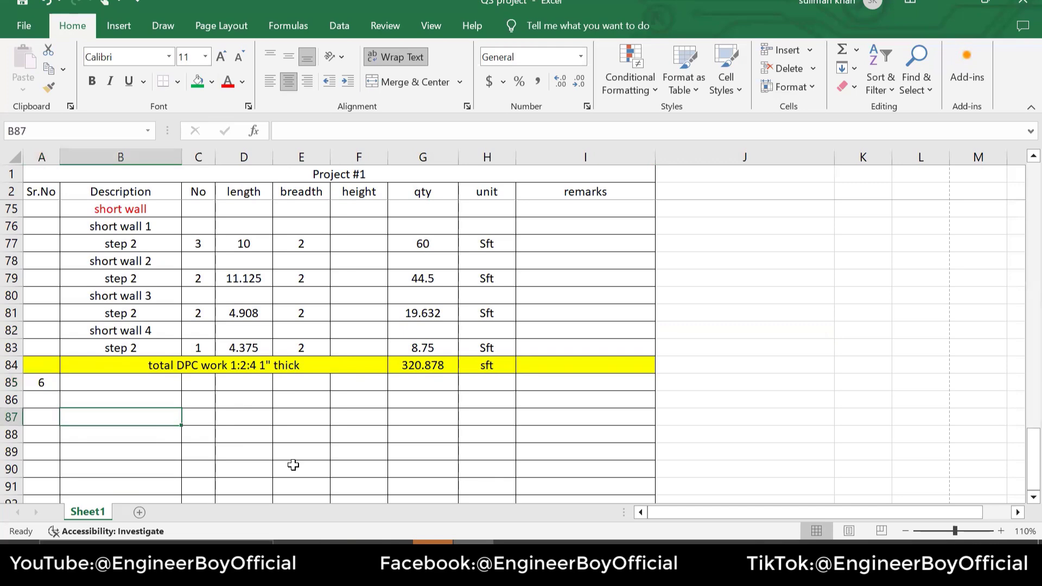
# - Switch to the AutoCAD drawing and examine the wall section, the verandah corner column and the column foundation details
pyautogui.hotkey('alt', 'Tab')
pyautogui.scroll(-3, 352, 311)
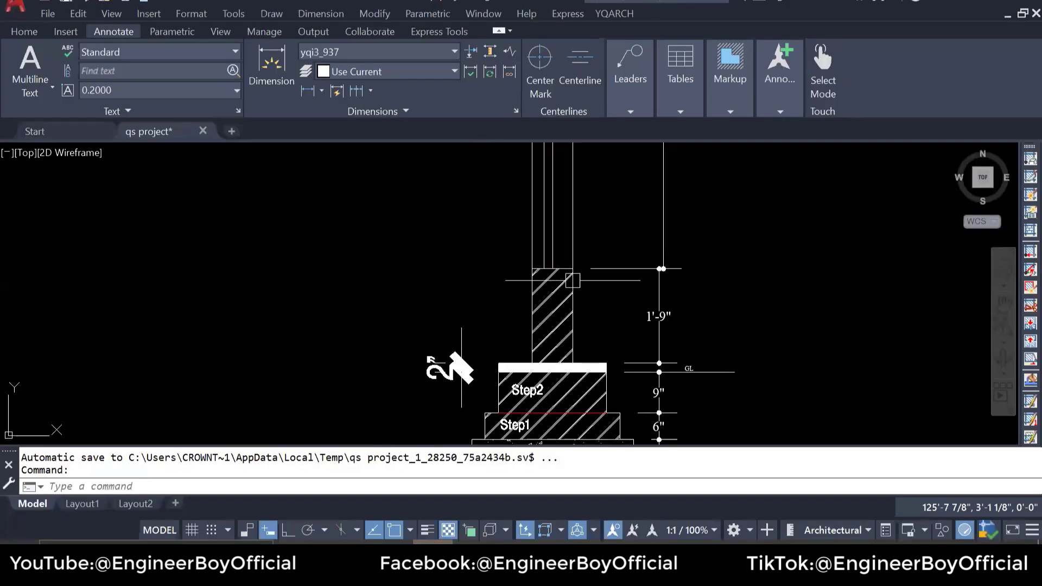
pyautogui.scroll(-1, 472, 331)
pyautogui.moveTo(481, 331)
pyautogui.mouseDown()
pyautogui.moveTo(458, 426)
pyautogui.moveTo(443, 419)
pyautogui.mouseUp()
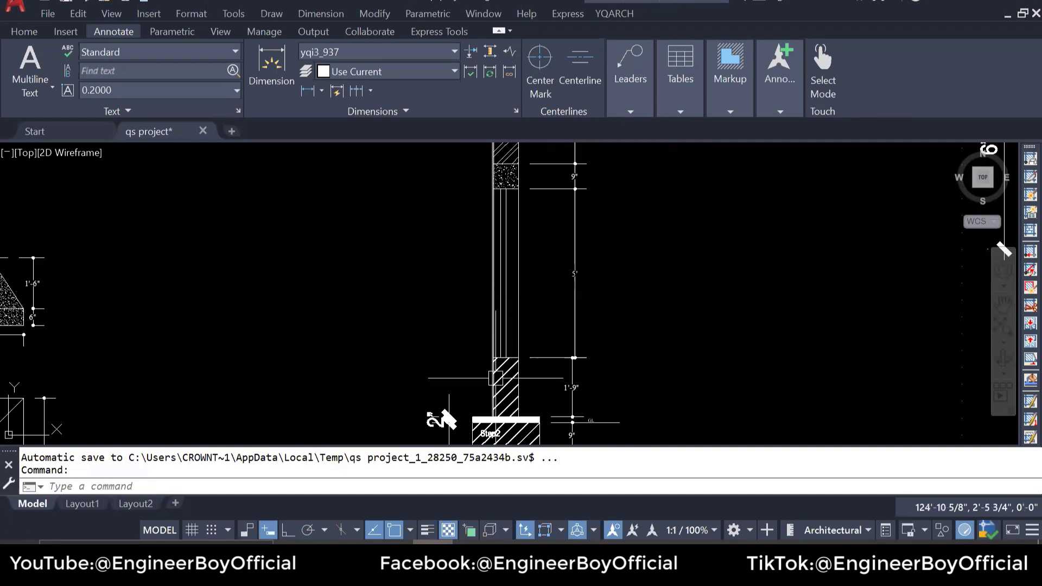
pyautogui.scroll(-2, 462, 413)
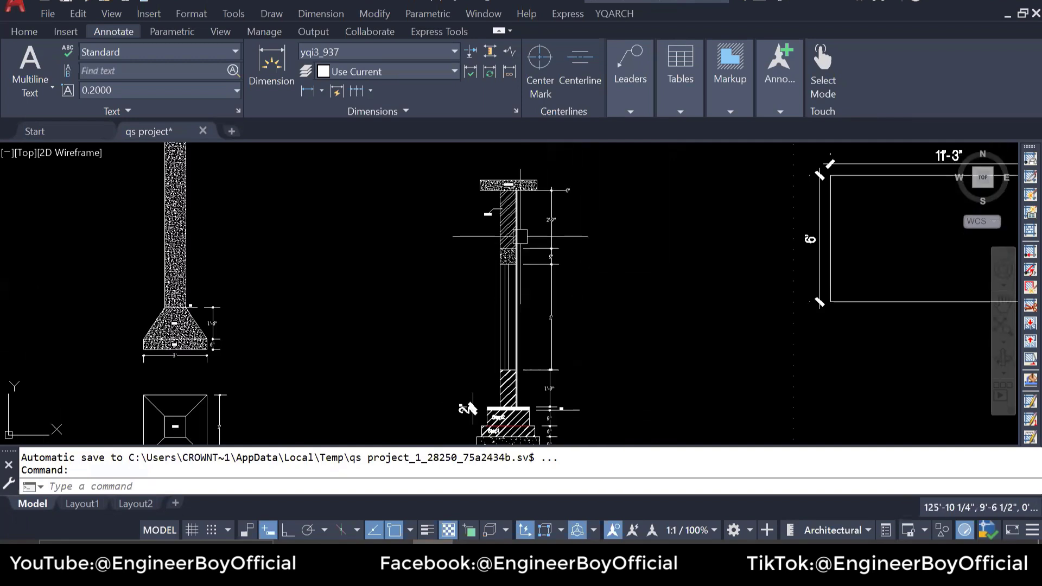
pyautogui.scroll(-2, 468, 408)
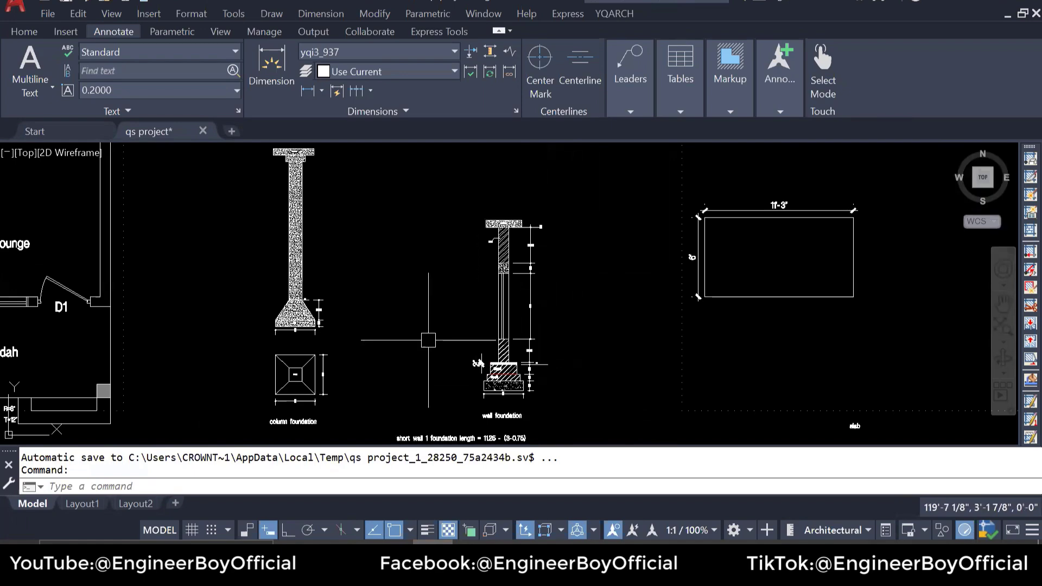
pyautogui.scroll(-1, 524, 316)
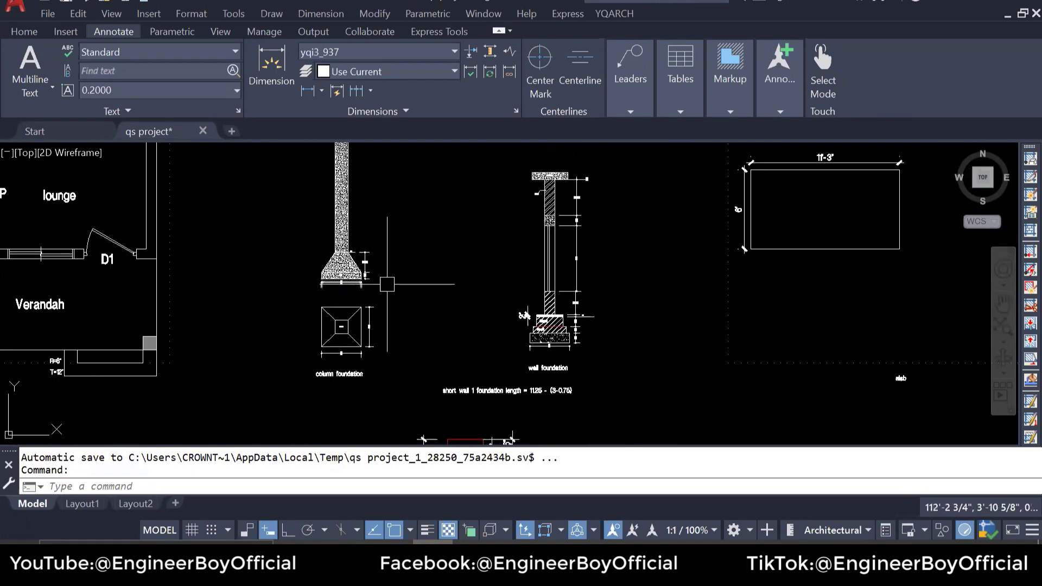
pyautogui.scroll(-2, 353, 331)
pyautogui.scroll(2, 217, 349)
pyautogui.scroll(2, 218, 349)
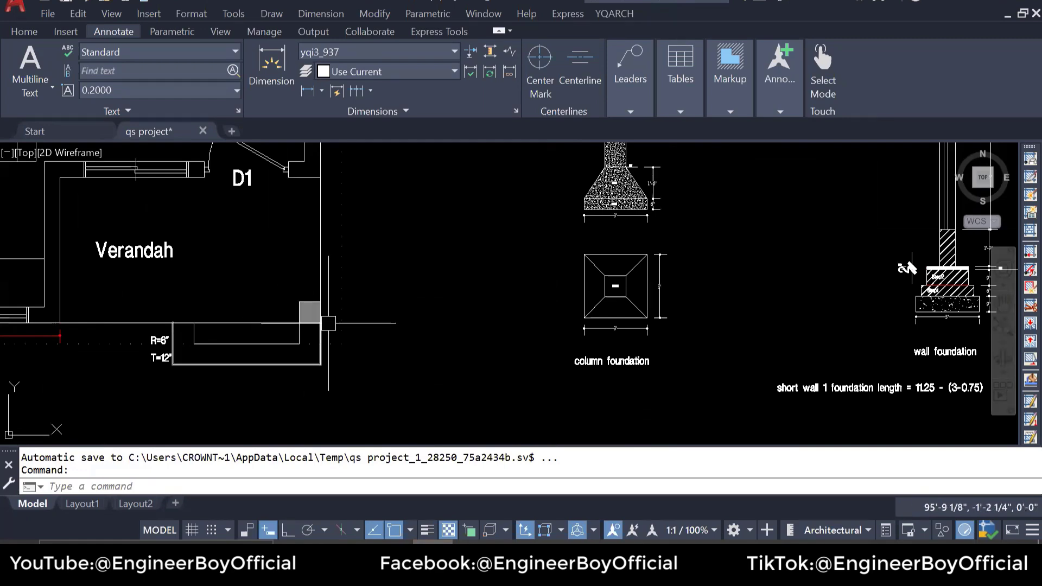
pyautogui.scroll(3, 687, 285)
pyautogui.scroll(-4, 540, 295)
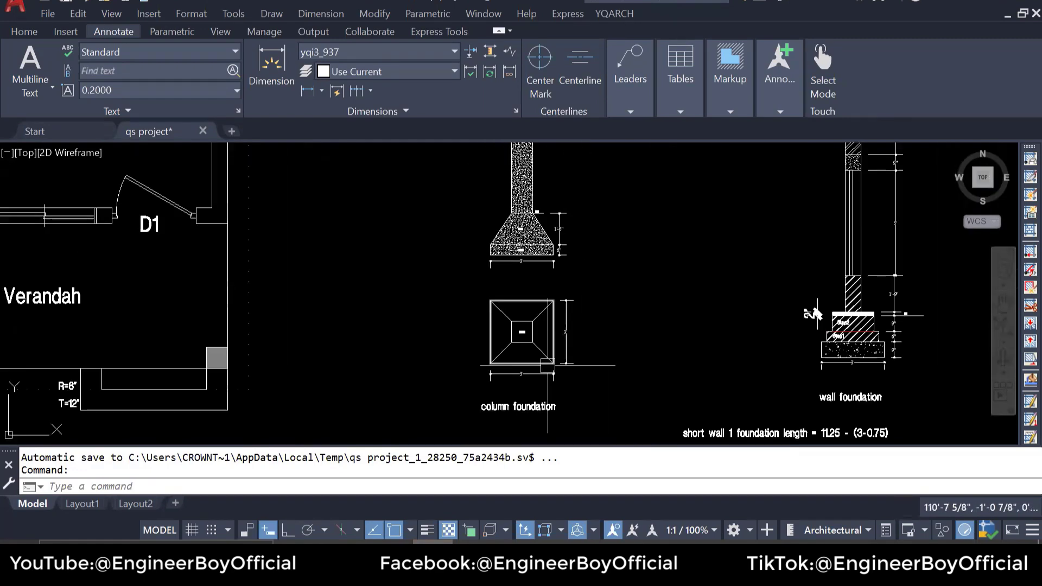
pyautogui.moveTo(545, 329); pyautogui.dragTo(479, 385)
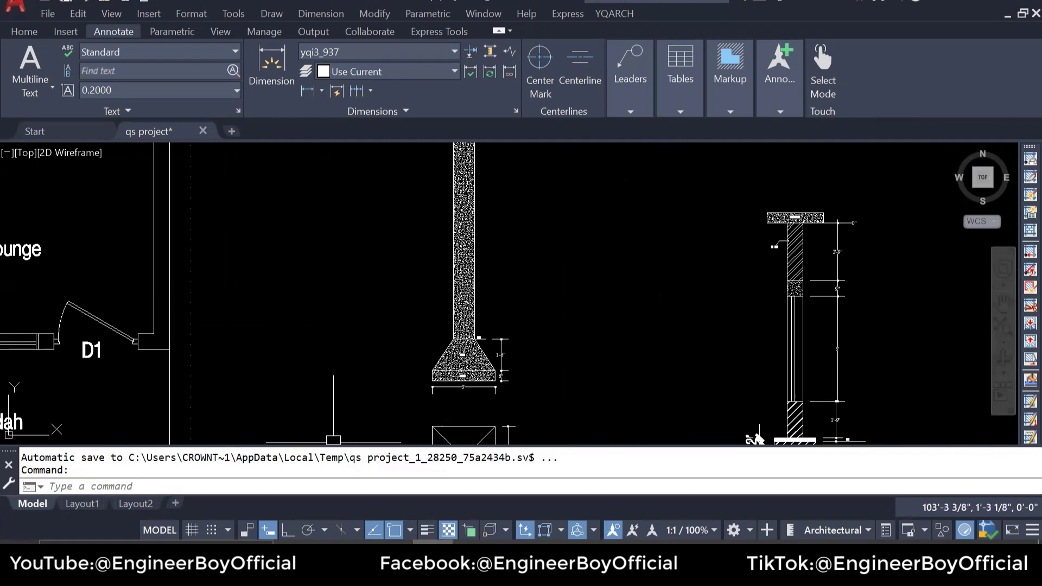
# - Switch back to the Excel estimate and enter the description RCC work 1:2:4 for item 6 in B85
pyautogui.hotkey('alt', 'Tab')
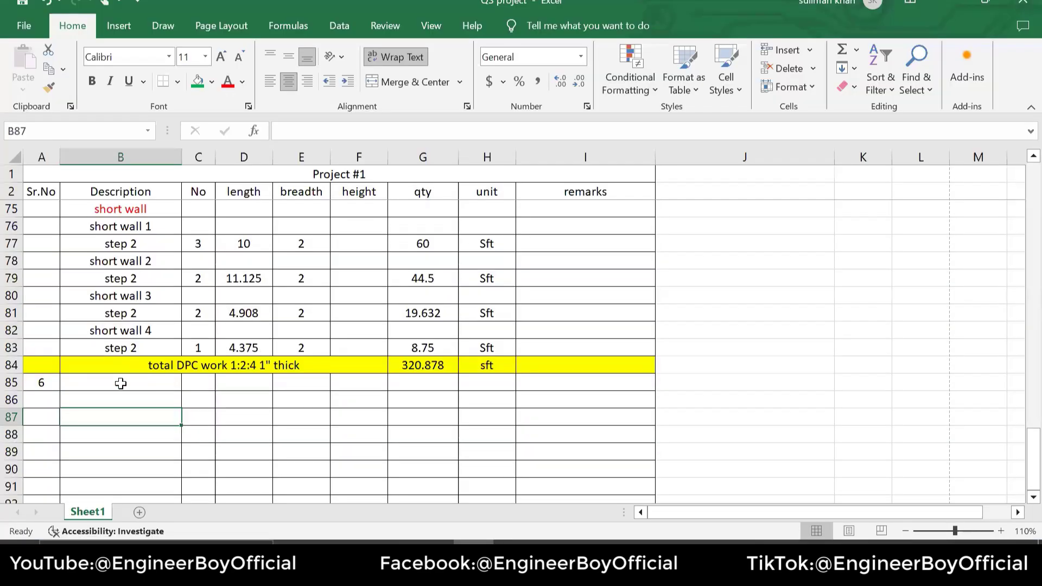
pyautogui.click(122, 383)
pyautogui.write('RCC work 1:')
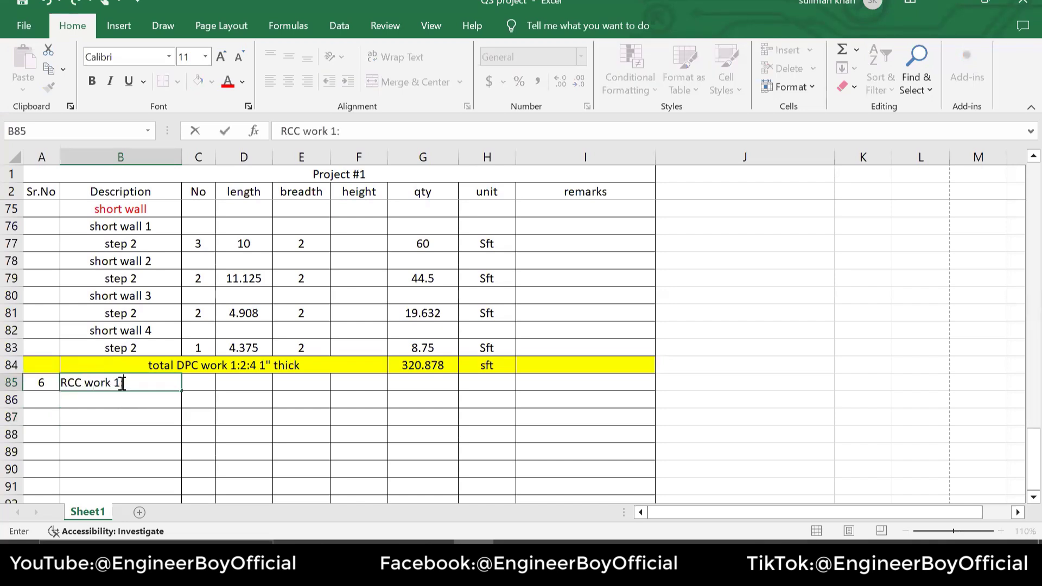
pyautogui.write('2:4')
pyautogui.click(301, 452)
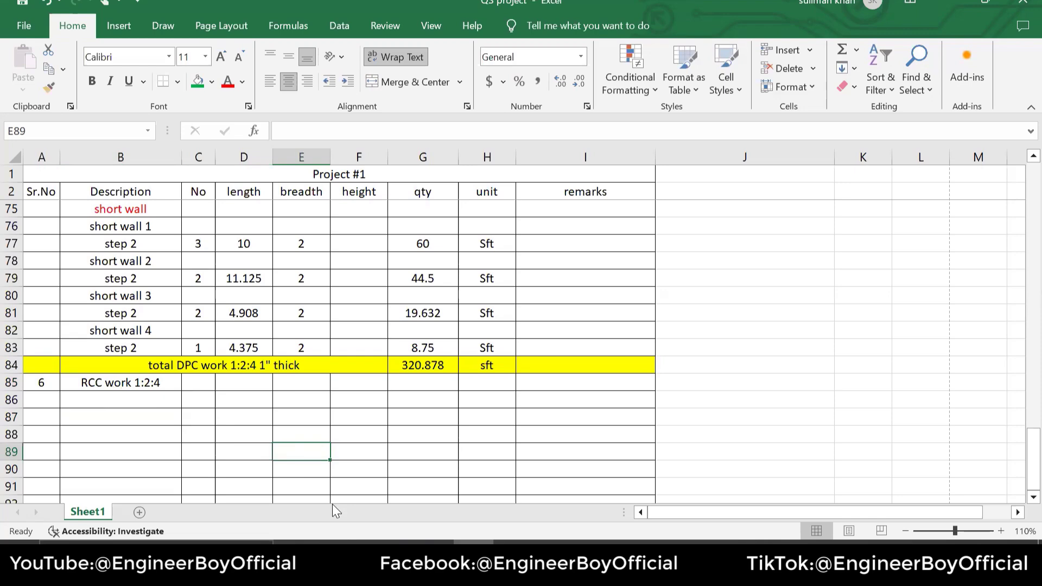
# - Switch to the AutoCAD drawing and examine the wall foundation and the concrete mix labels and dimensions of the column foundation
pyautogui.hotkey('alt', 'Tab')
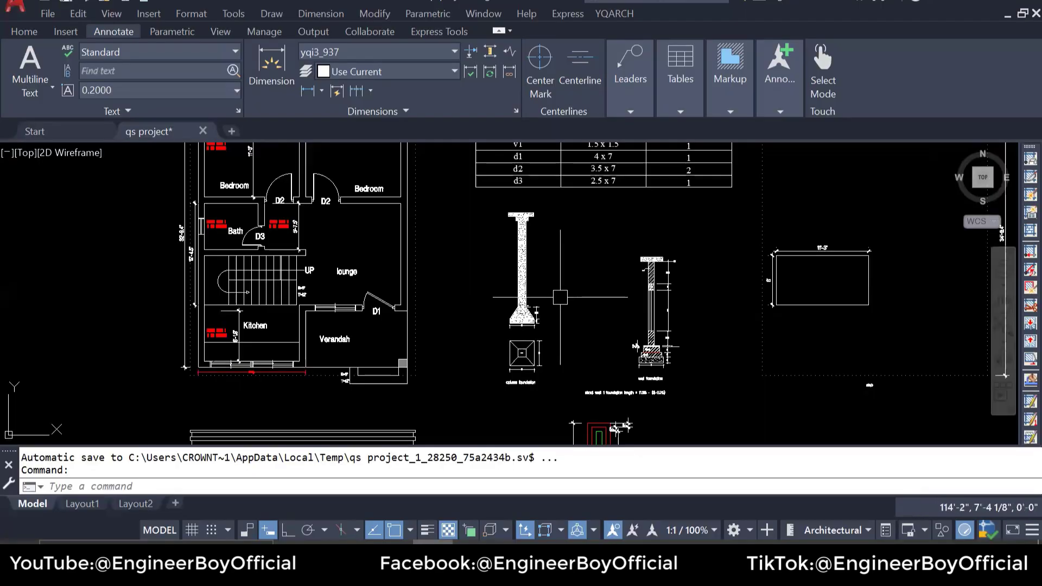
pyautogui.scroll(2, 235, 283)
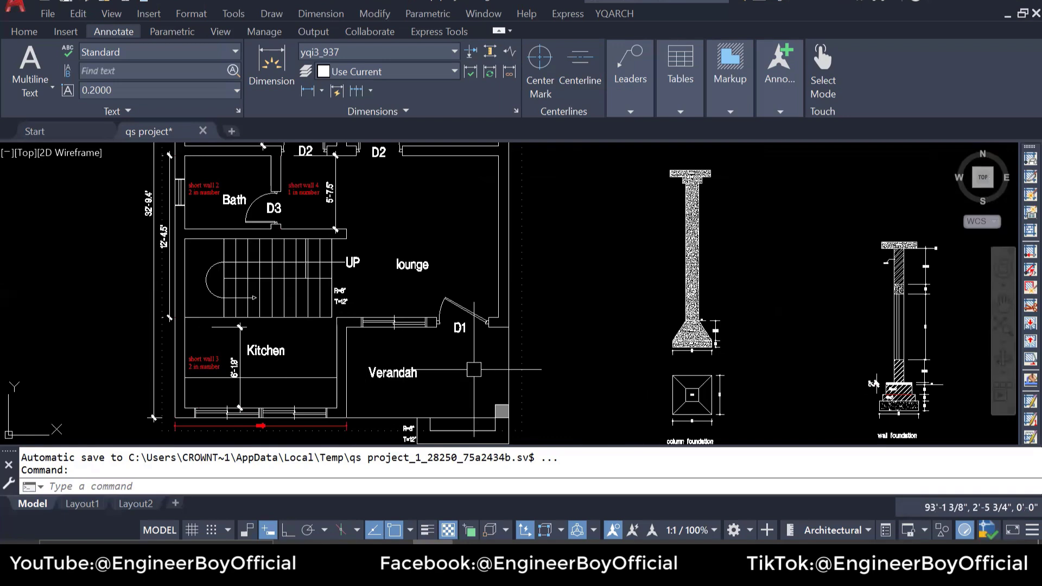
pyautogui.scroll(-2, 474, 370)
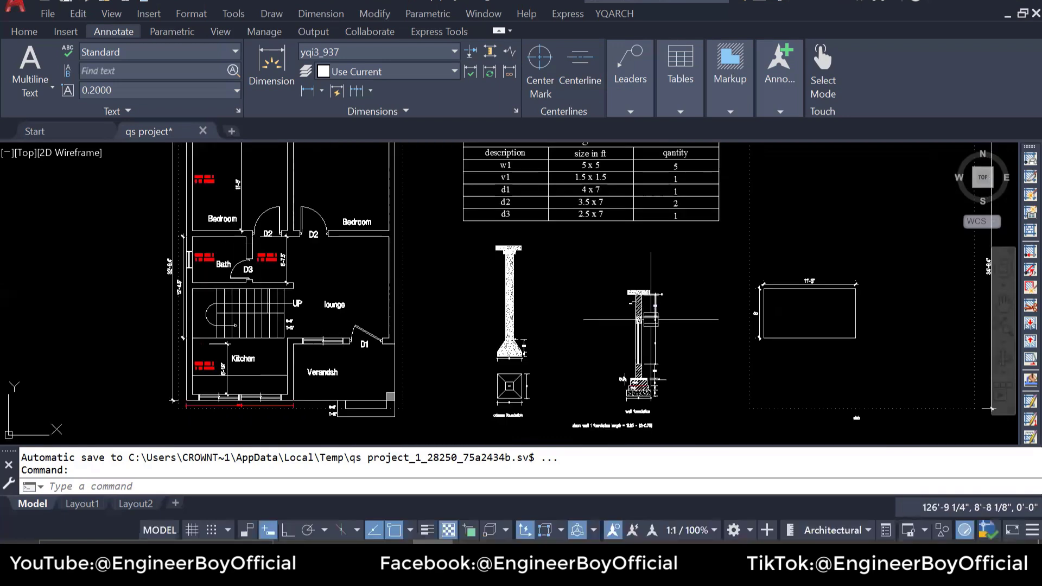
pyautogui.scroll(5, 608, 336)
pyautogui.scroll(4, 598, 253)
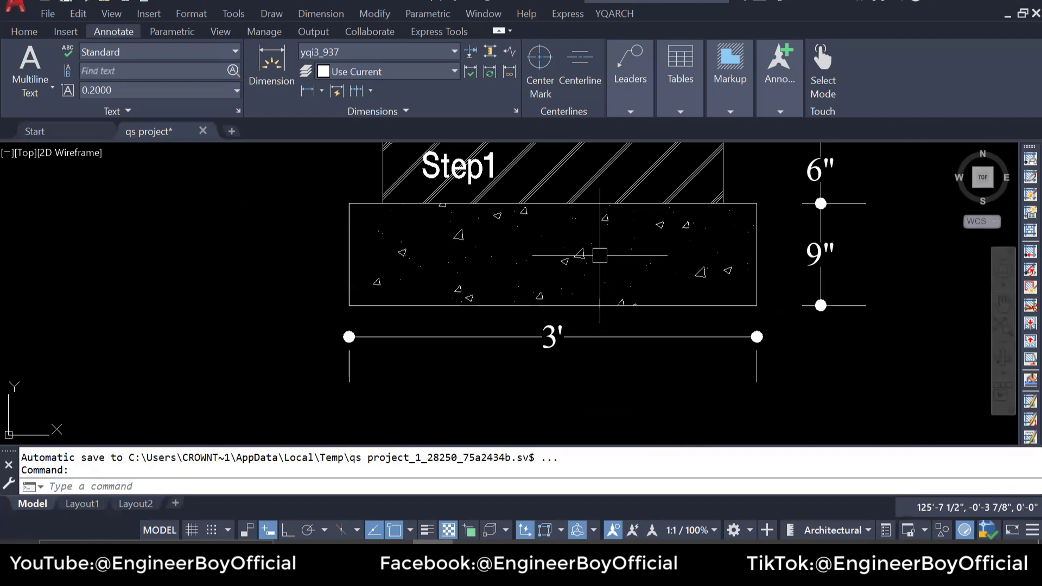
pyautogui.scroll(-5, 584, 252)
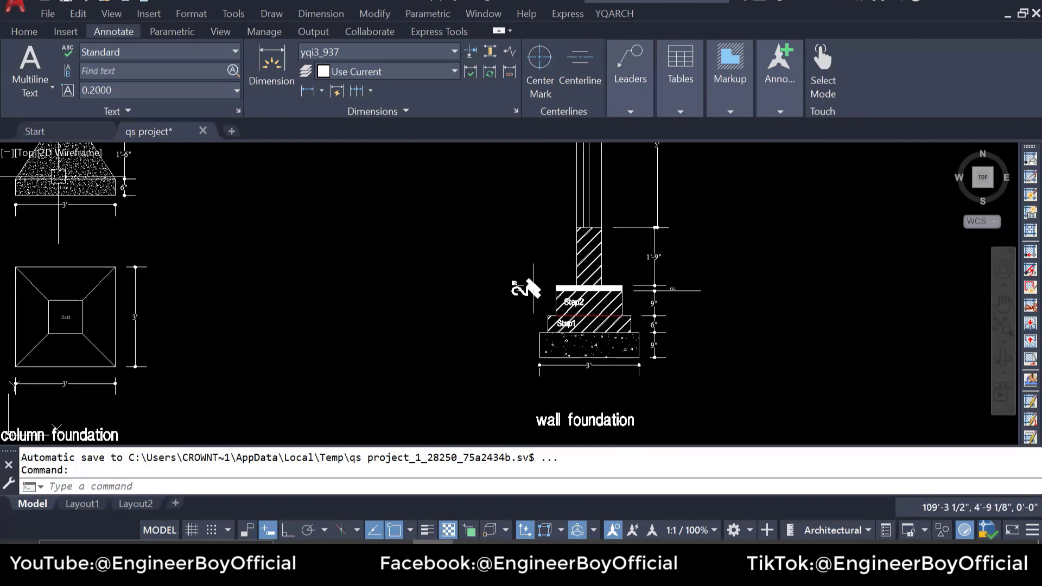
pyautogui.scroll(6, 39, 173)
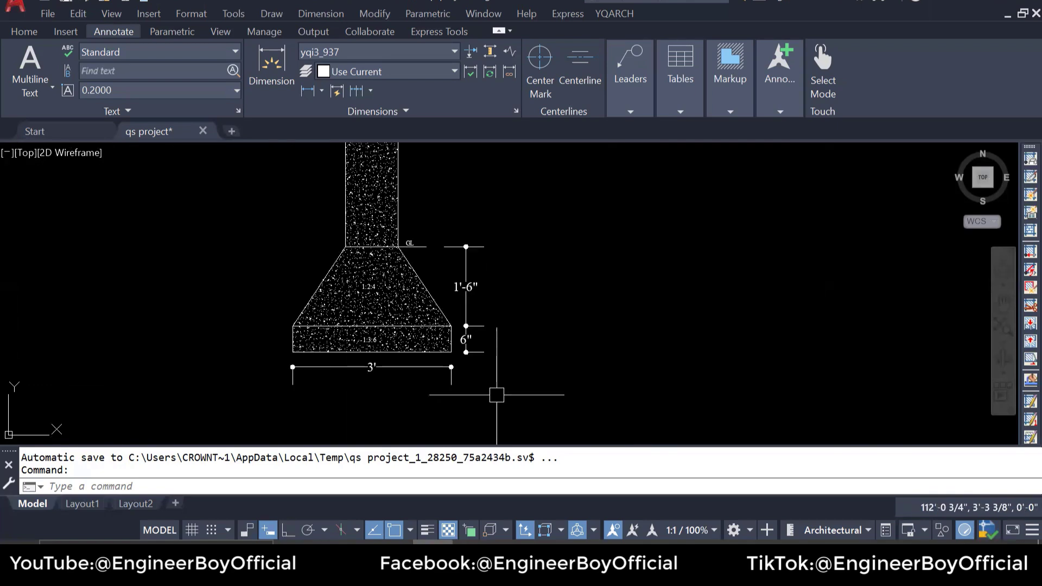
pyautogui.scroll(-4, 505, 396)
pyautogui.scroll(3, 382, 298)
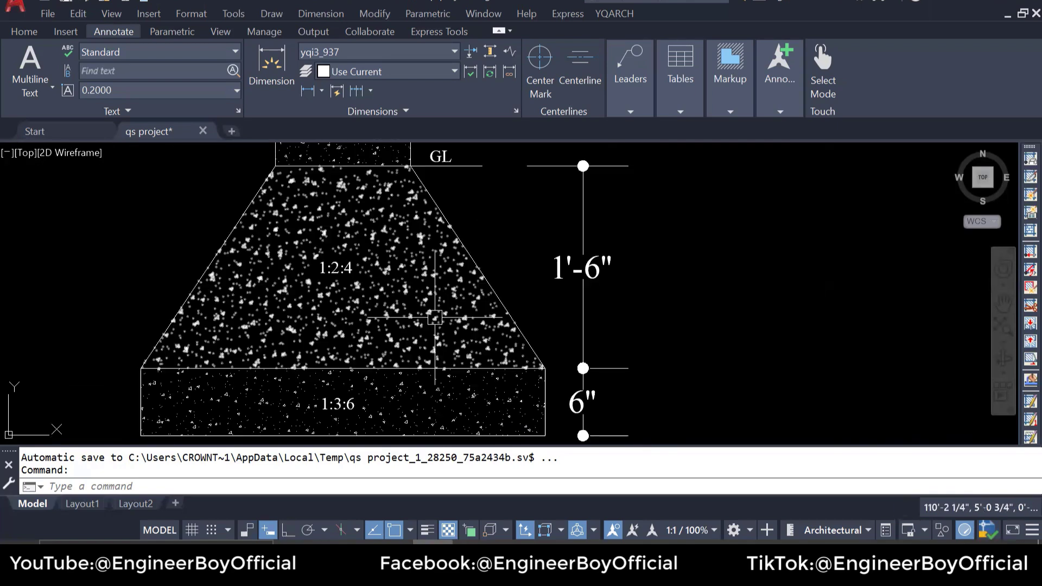
pyautogui.scroll(-8, 445, 379)
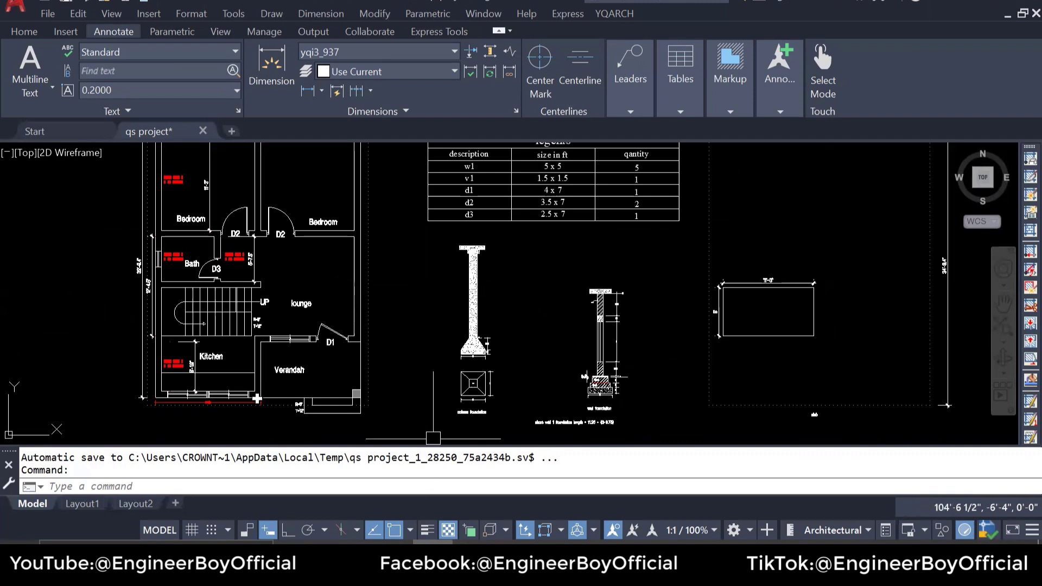
# - Switch back to the Excel estimate and enter the subheading lintals in B86, under RCC work 1:2:4
pyautogui.hotkey('alt', 'Tab')
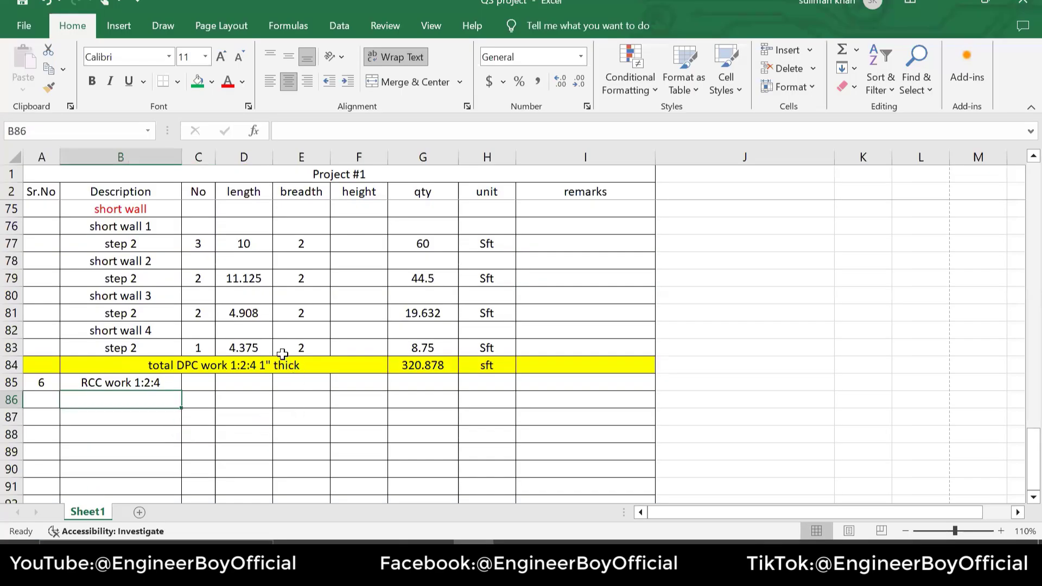
pyautogui.scroll(6, 282, 353)
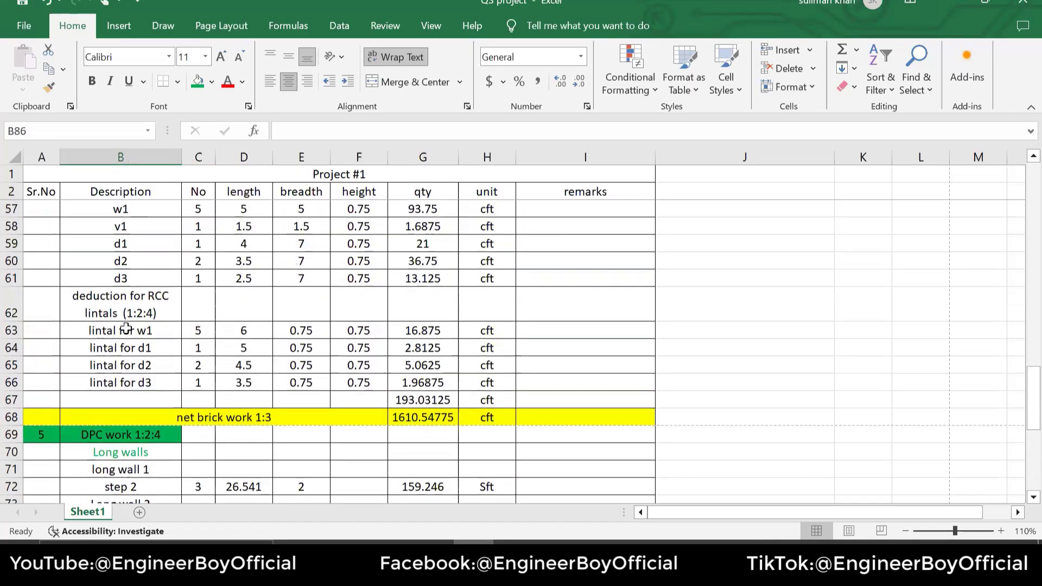
pyautogui.scroll(-8, 123, 312)
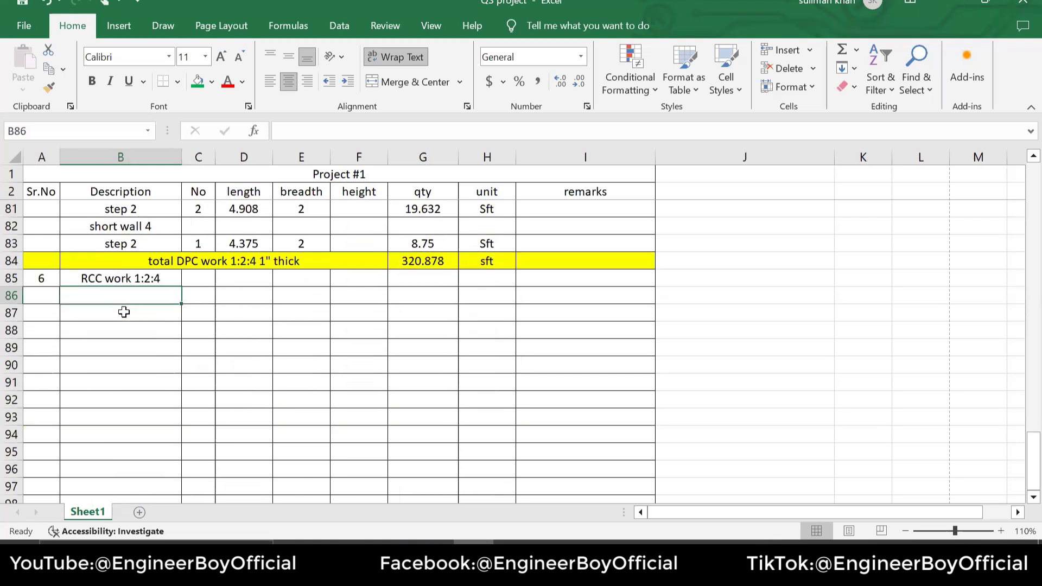
pyautogui.write('lintals')
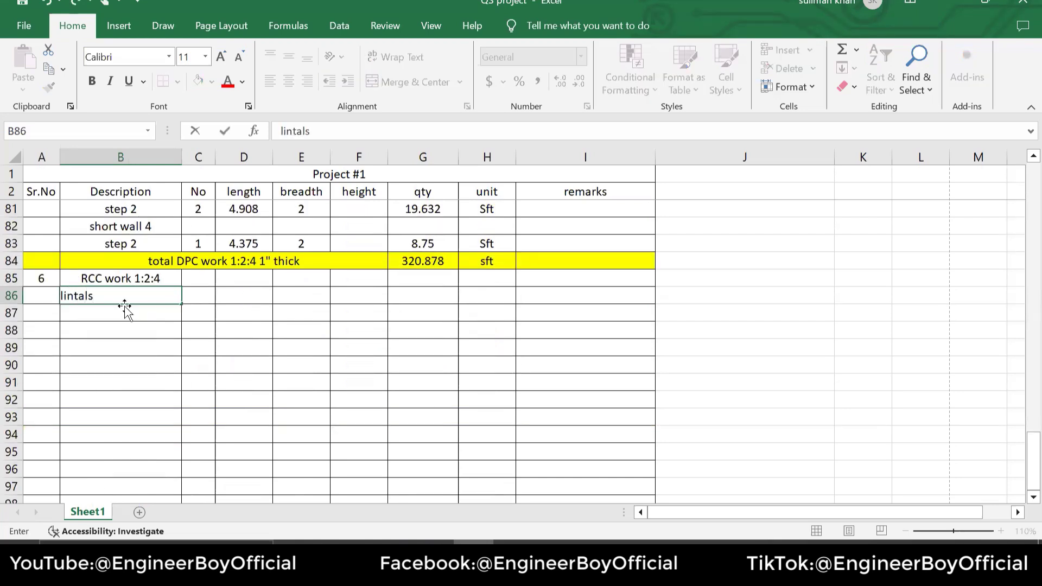
pyautogui.click(201, 332)
# - Copy the four lintal rows for w1, d1, d2 and d3 (B63:H66) from the brick work deductions to B87
pyautogui.scroll(7, 191, 304)
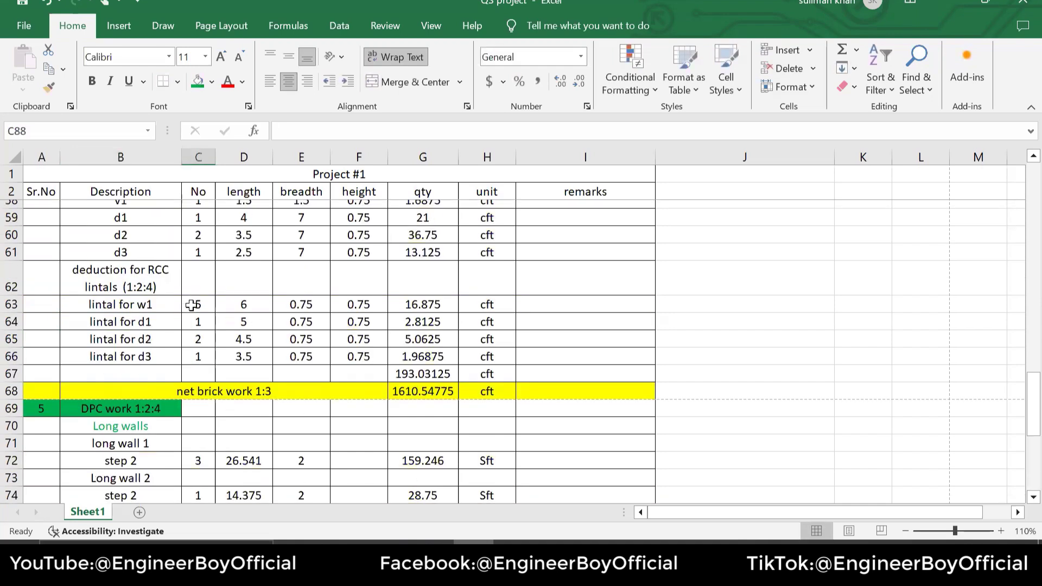
pyautogui.scroll(1, 191, 306)
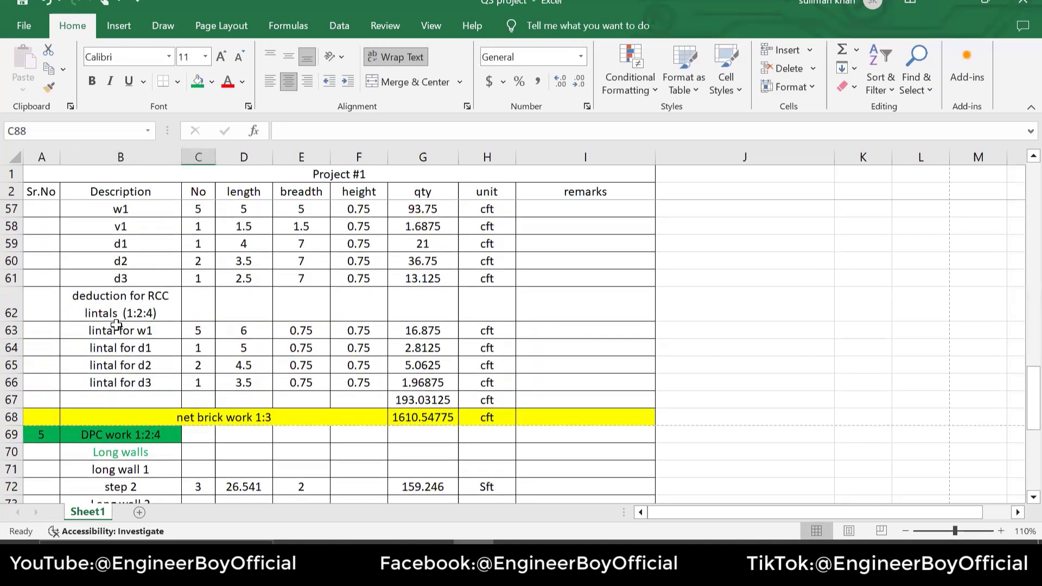
pyautogui.moveTo(104, 329); pyautogui.dragTo(483, 386)
pyautogui.hotkey('ctrl', 'c')
pyautogui.scroll(-8, 388, 332)
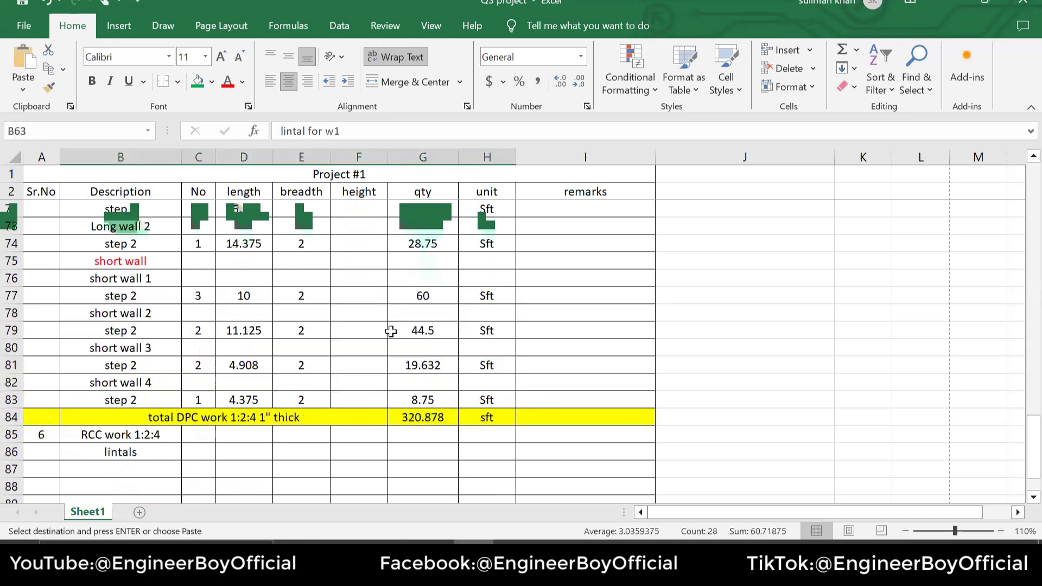
pyautogui.click(122, 312)
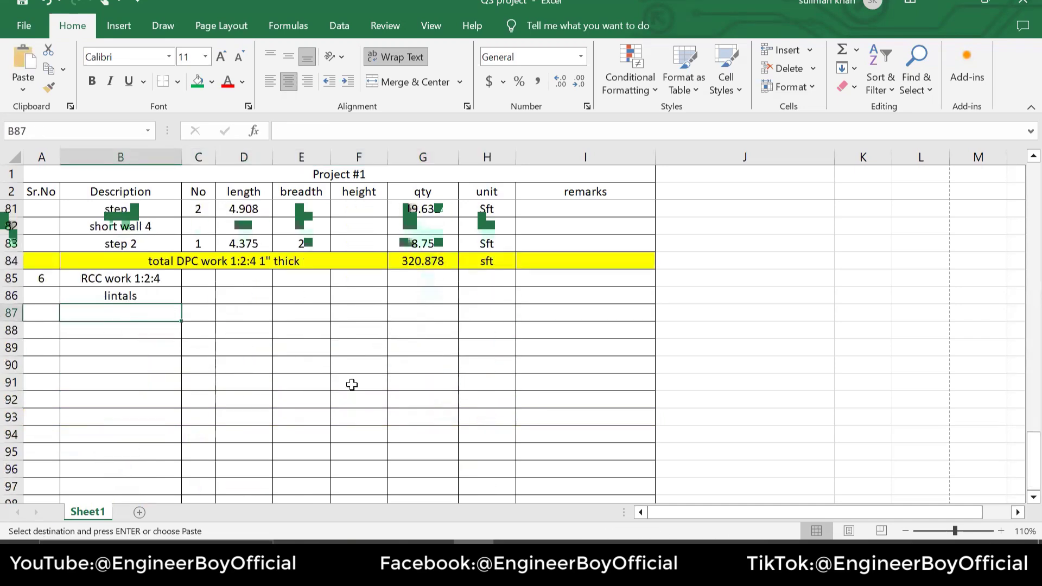
pyautogui.hotkey('ctrl', 'v')
pyautogui.click(412, 434)
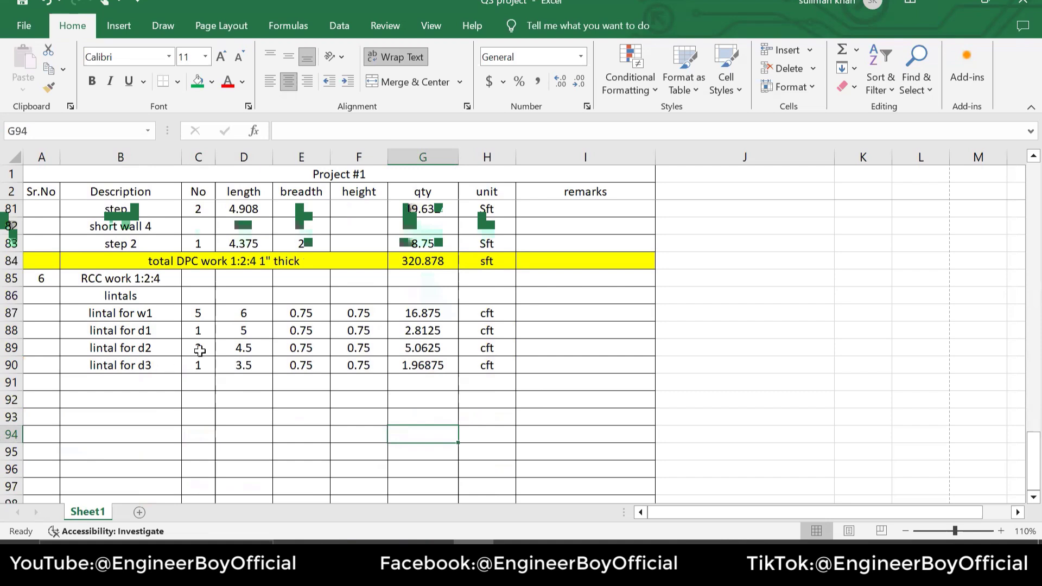
# - Check the quantity formula of the copied lintal for w1 row in G87
pyautogui.click(426, 375)
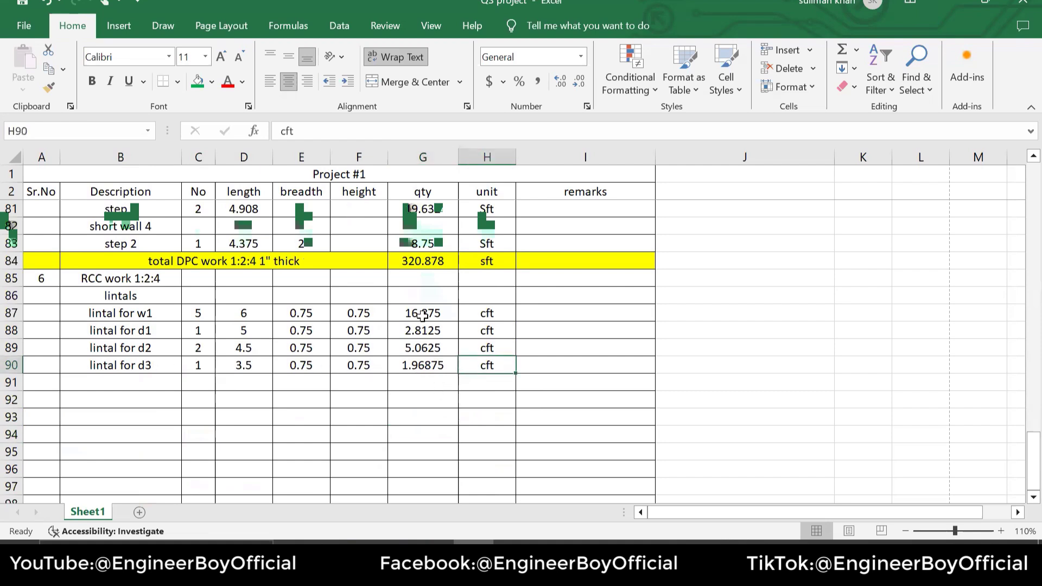
pyautogui.click(422, 313)
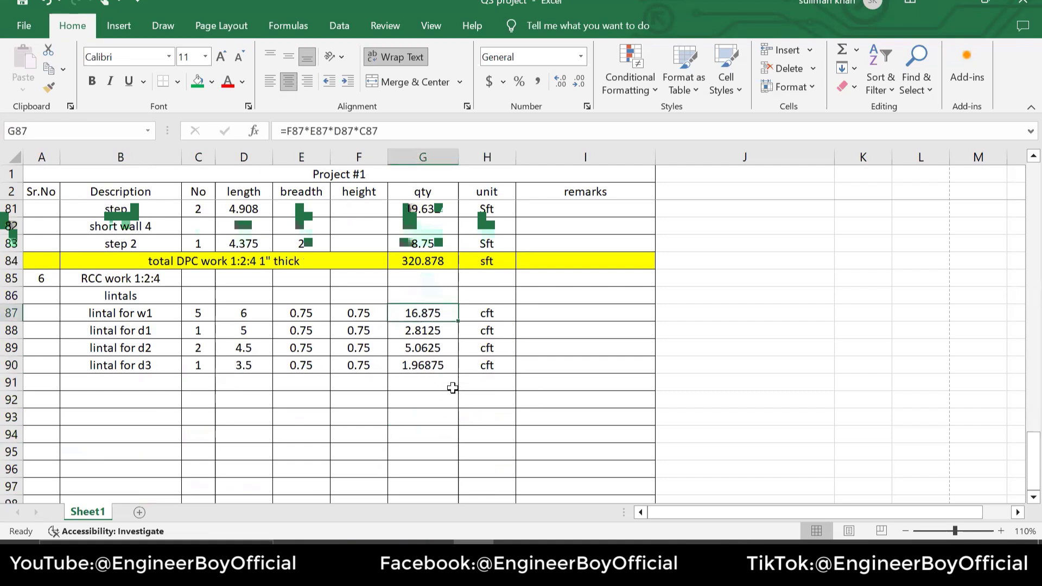
pyautogui.click(453, 388)
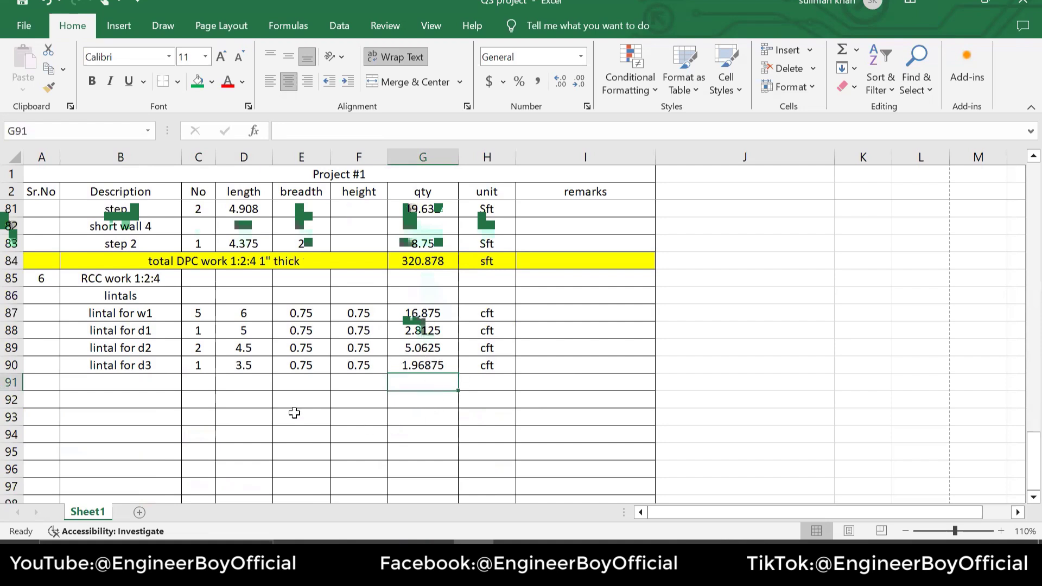
# - Enter the subheading columns in B91, below the lintal rows
pyautogui.click(145, 378)
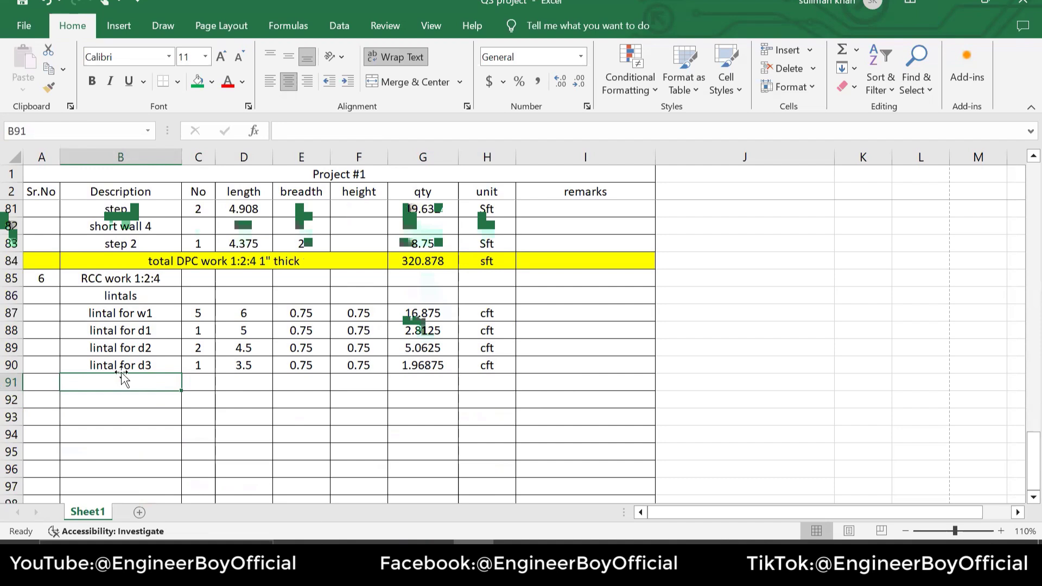
pyautogui.write('columns')
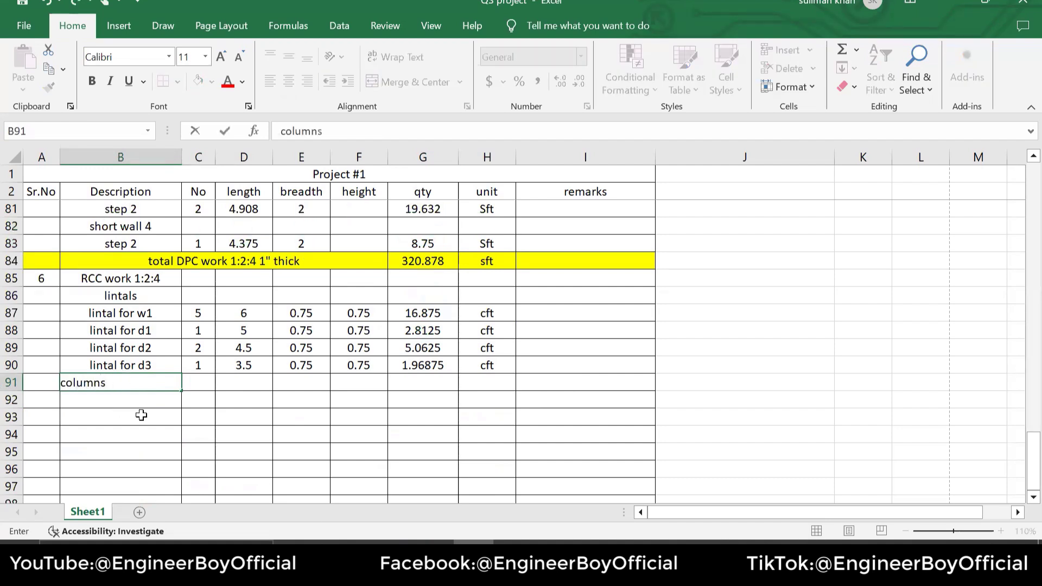
pyautogui.click(140, 417)
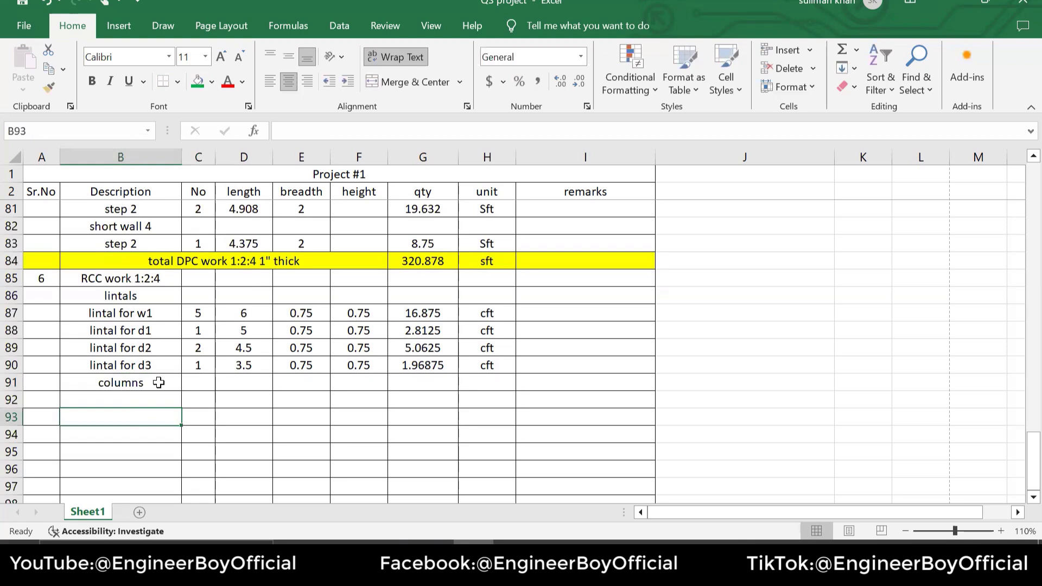
pyautogui.click(158, 382)
pyautogui.click(159, 399)
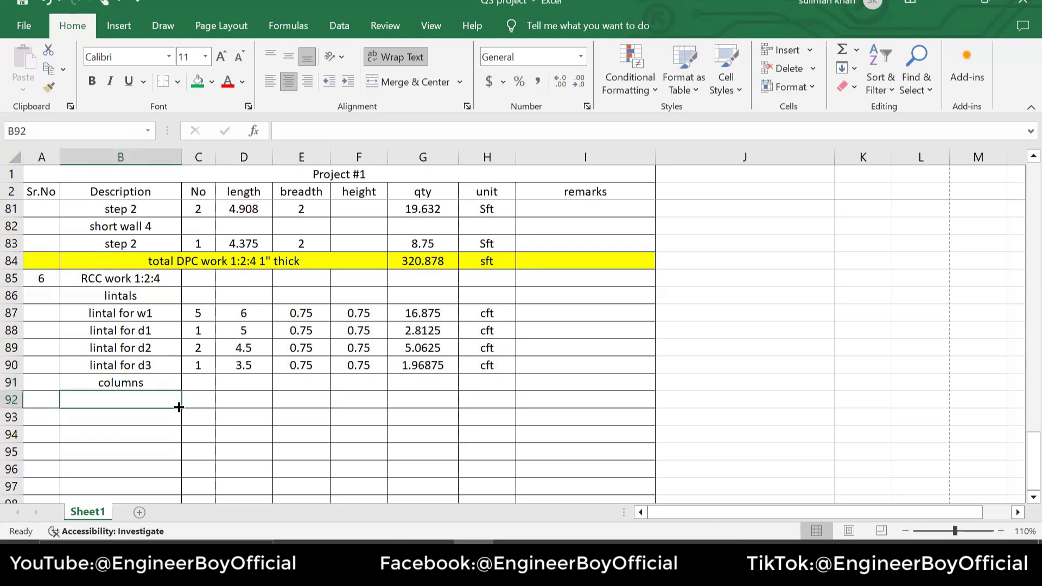
# - Switch to the AutoCAD drawing and examine the column section from its tapered 1:2:4 foundation up the shaft to the RCC slab
pyautogui.hotkey('alt', 'Tab')
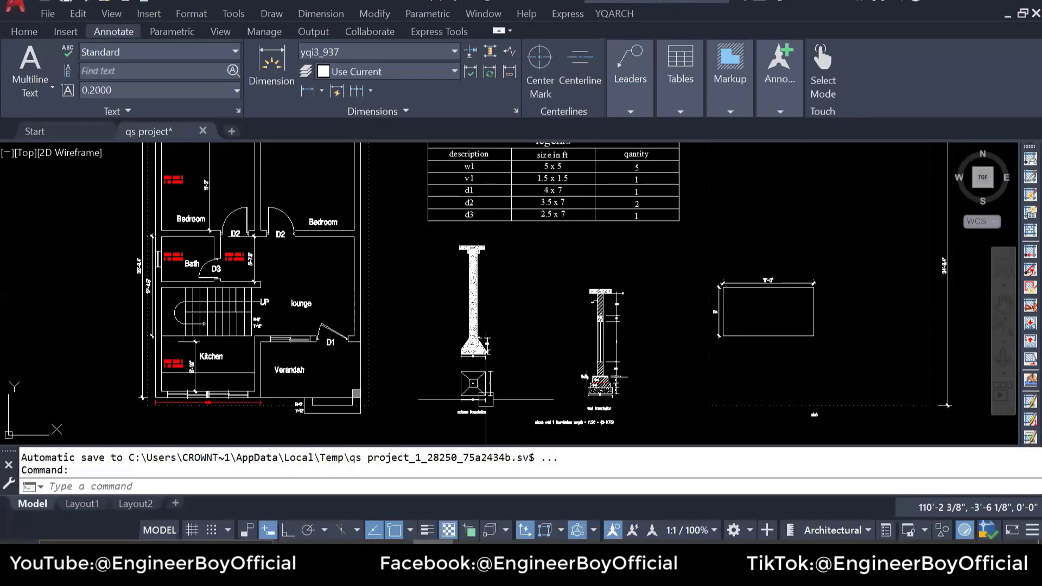
pyautogui.scroll(8, 486, 399)
pyautogui.scroll(-2, 425, 304)
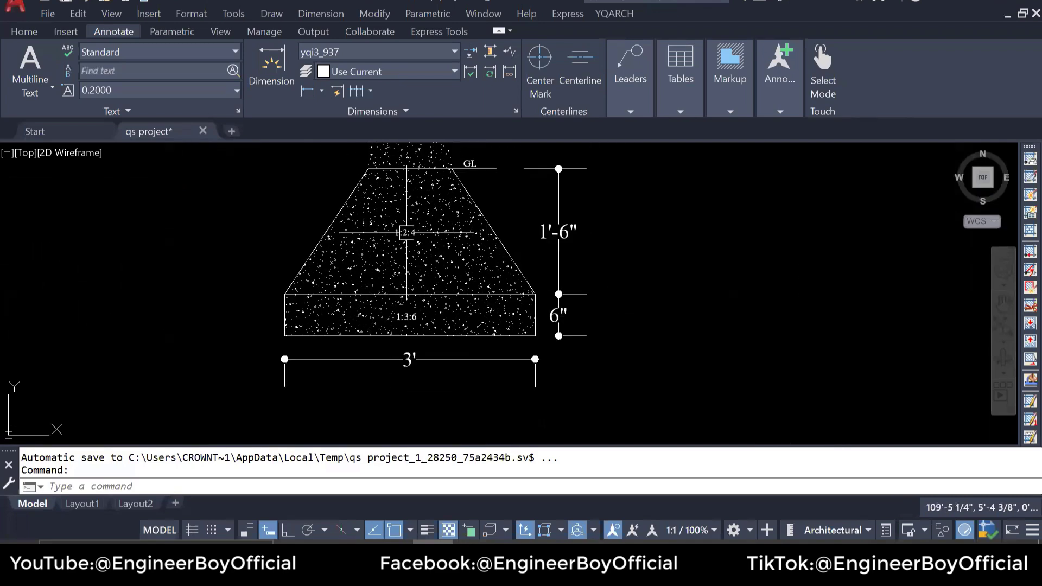
pyautogui.scroll(-4, 407, 232)
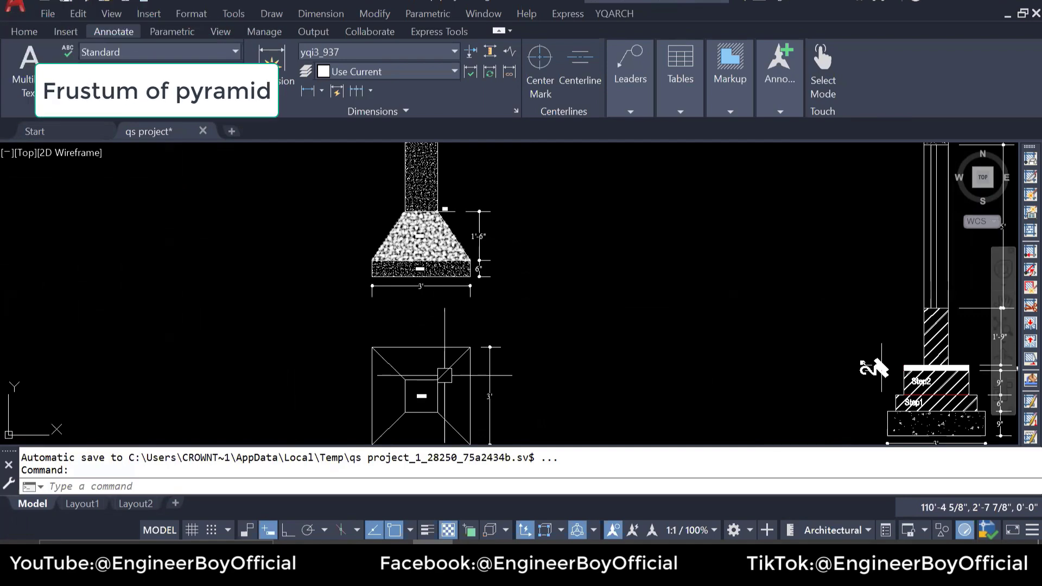
pyautogui.scroll(4, 445, 375)
pyautogui.scroll(-4, 426, 252)
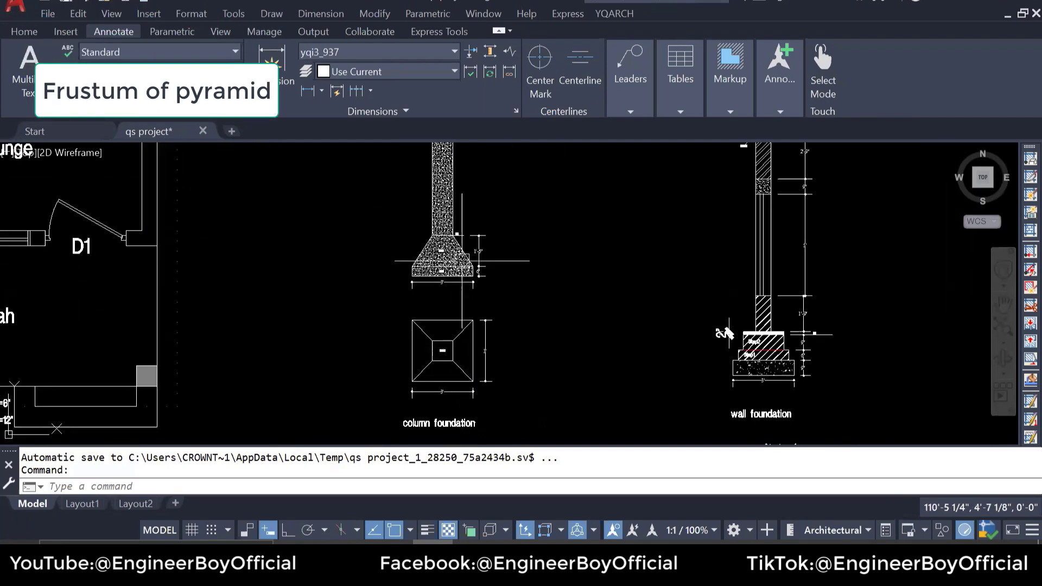
pyautogui.scroll(5, 463, 233)
pyautogui.scroll(-5, 464, 234)
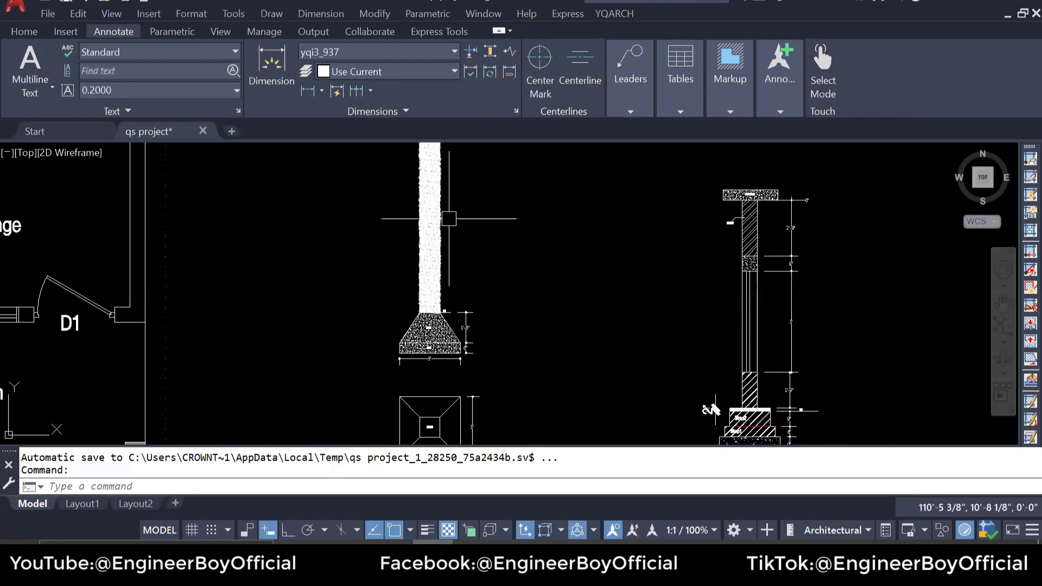
pyautogui.scroll(3, 448, 193)
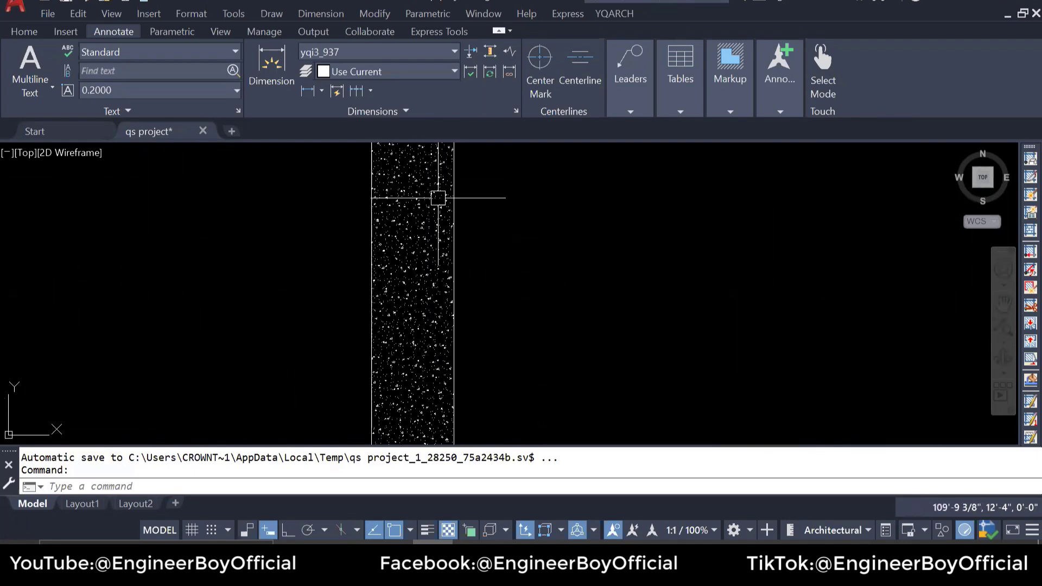
pyautogui.scroll(-3, 447, 193)
pyautogui.scroll(3, 448, 194)
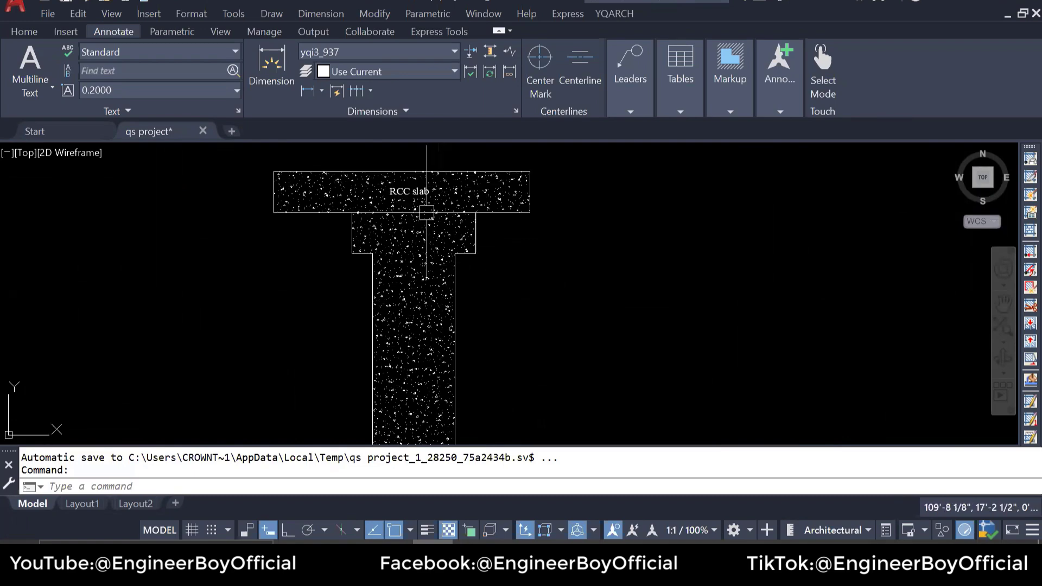
pyautogui.scroll(-3, 374, 242)
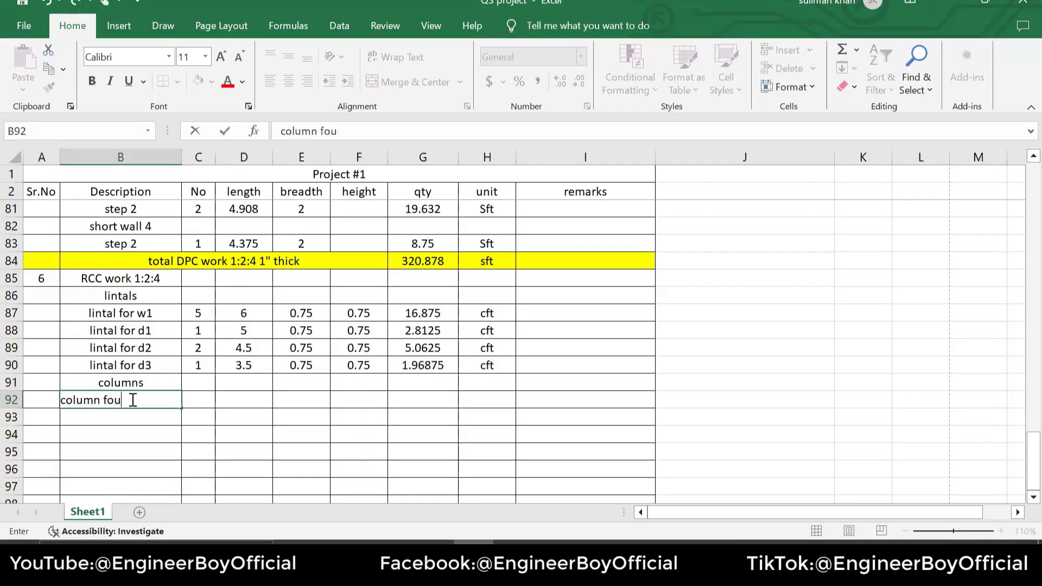
# - In the Excel estimate, enter the descriptions column foundation in B92 and column in B93
pyautogui.write('ndation')
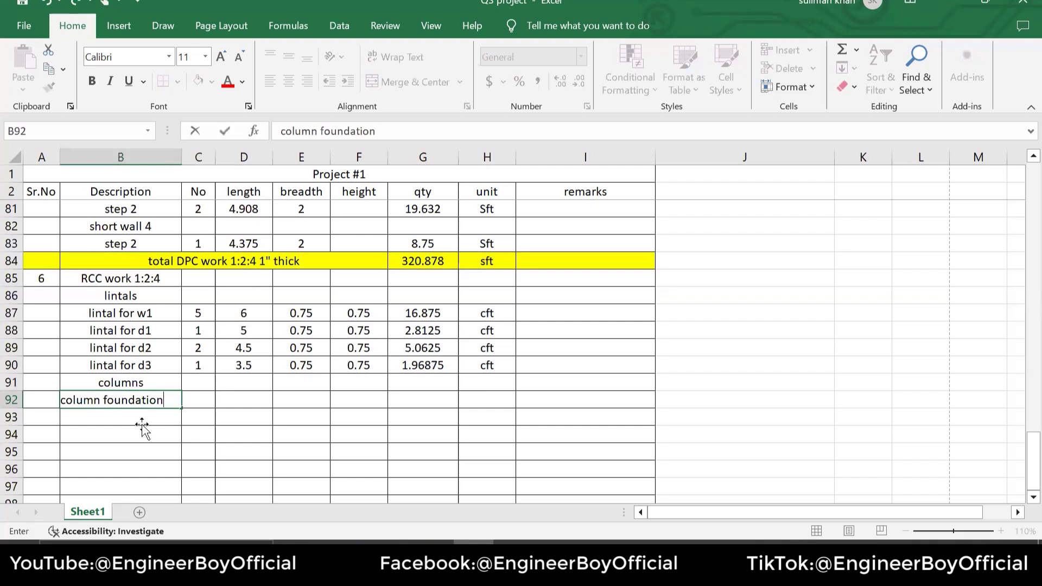
pyautogui.press('Return')
pyautogui.write('column')
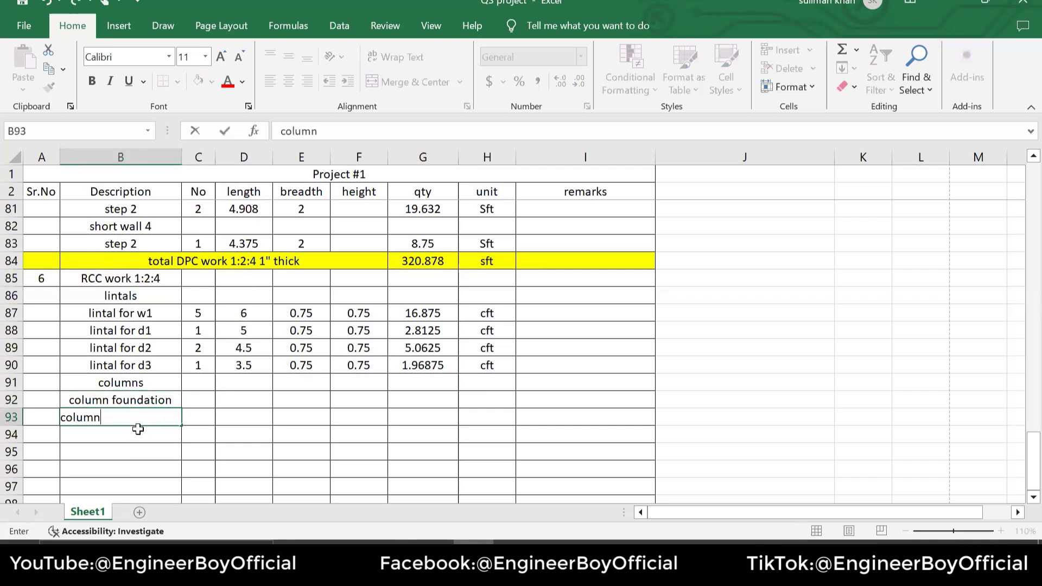
pyautogui.press('Return')
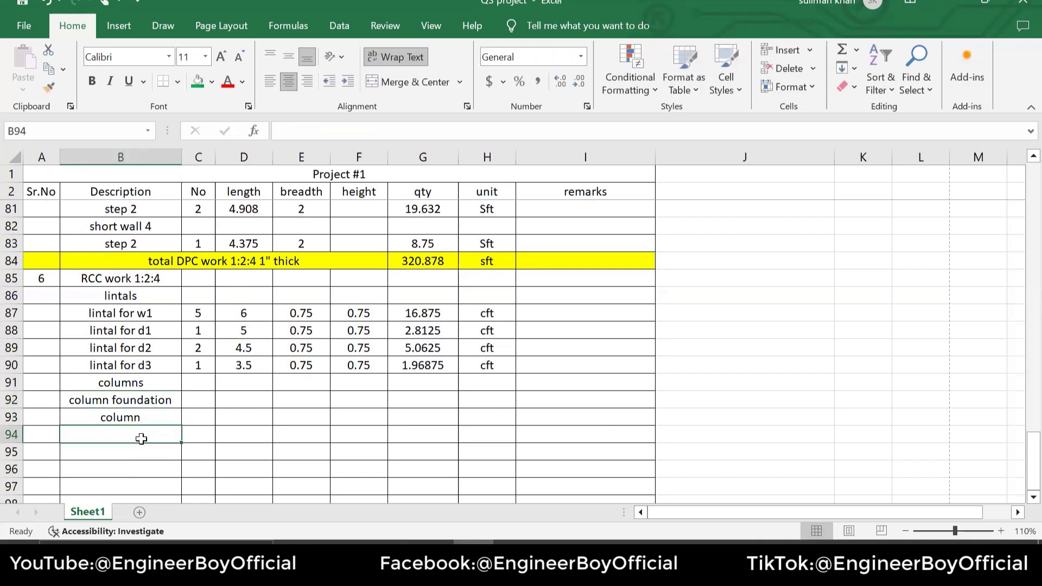
# - Enter the description column cap in B94 and the number 1 for the three column items in C92:C94
pyautogui.write('column cap')
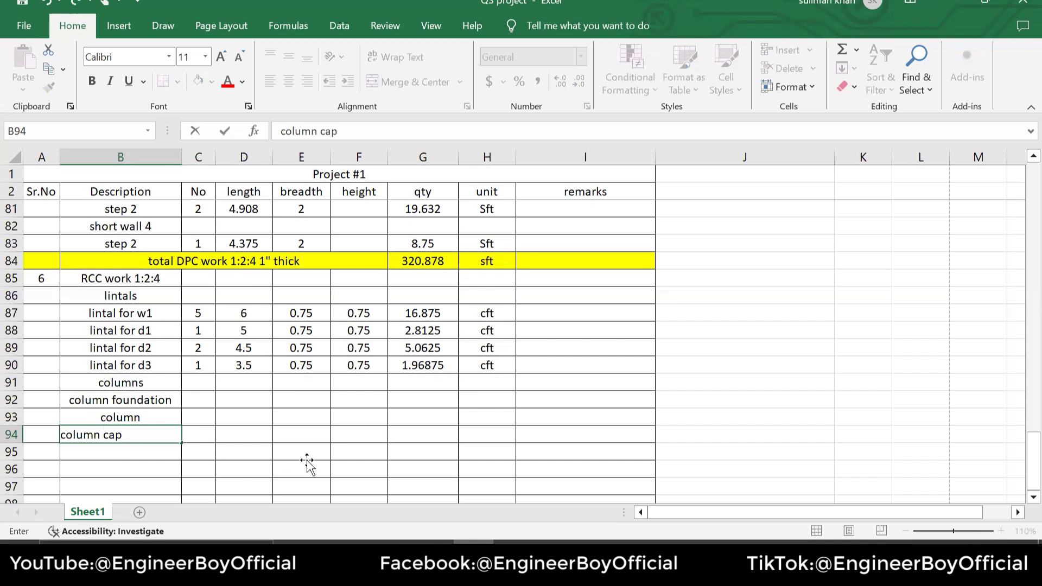
pyautogui.click(301, 467)
pyautogui.click(201, 394)
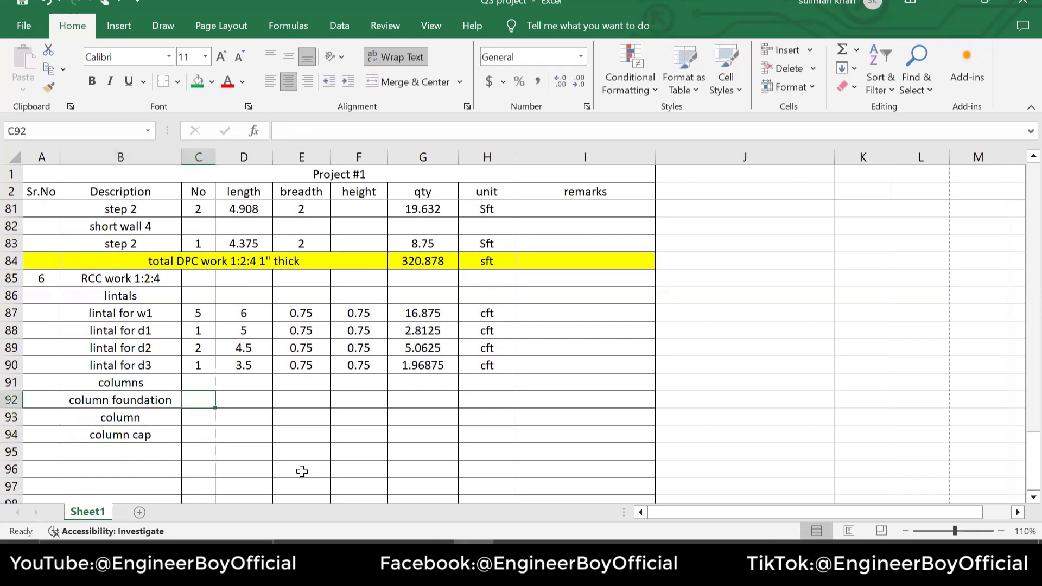
pyautogui.write('1')
pyautogui.click(198, 419)
pyautogui.write('1')
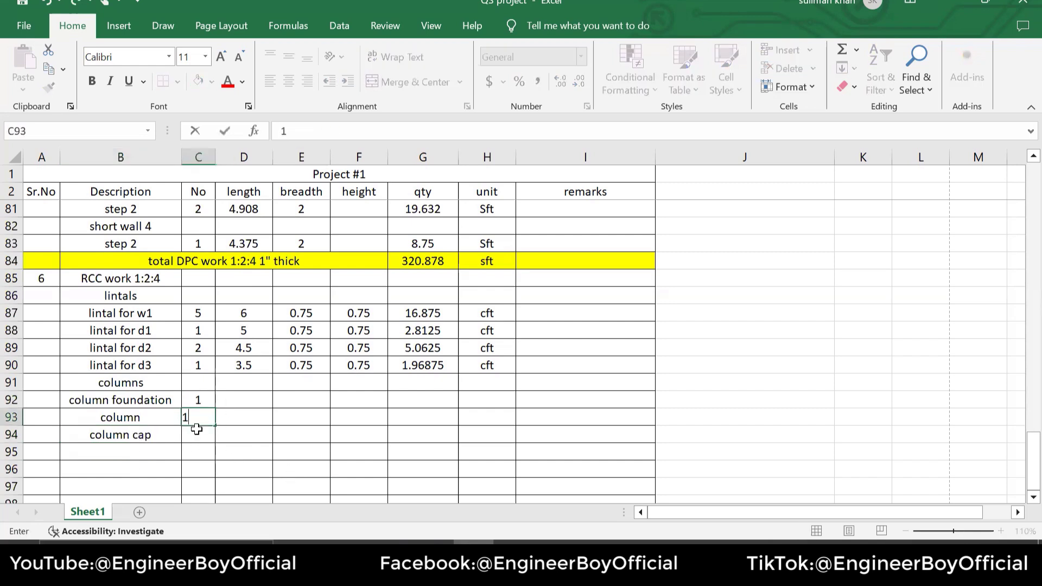
pyautogui.click(206, 434)
pyautogui.write('1')
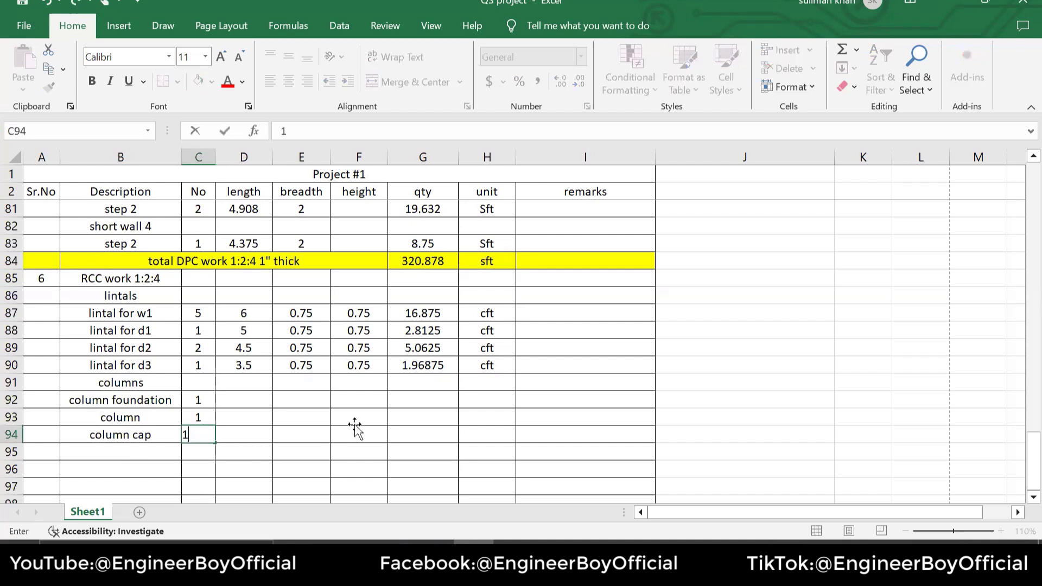
pyautogui.click(350, 421)
# - Look up the column's cross-section in the AutoCAD foundation plan and enter length 1 and breadth 1 for the column in row 93 of the Excel estimate
pyautogui.click(239, 416)
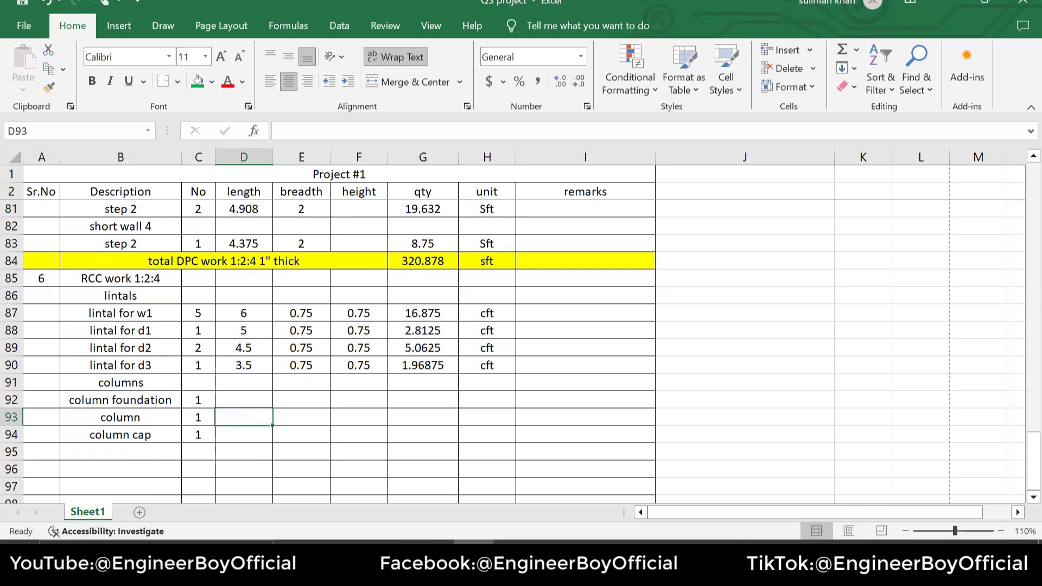
pyautogui.hotkey('alt', 'Tab')
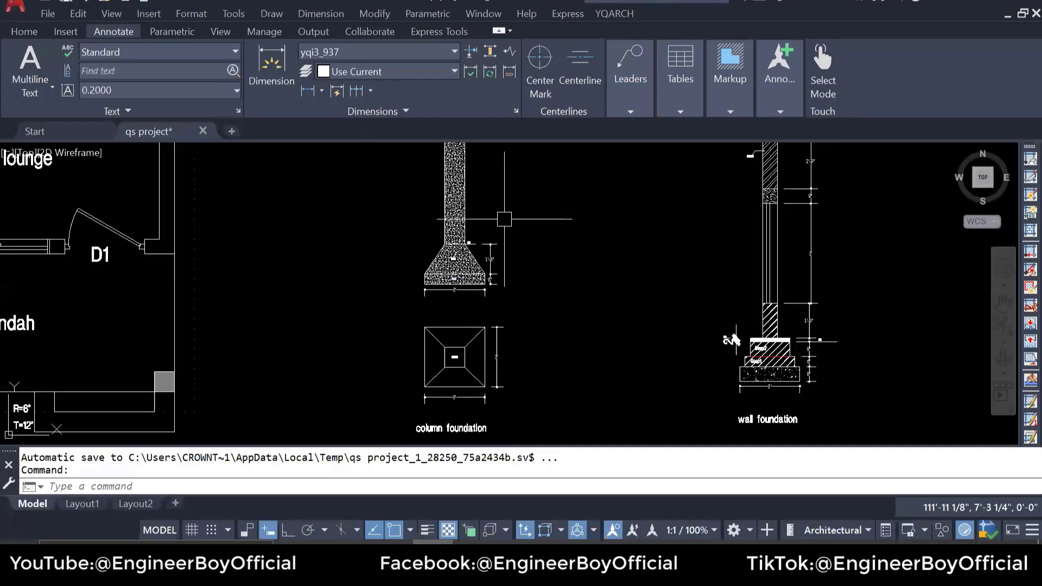
pyautogui.scroll(5, 462, 243)
pyautogui.scroll(-3, 455, 284)
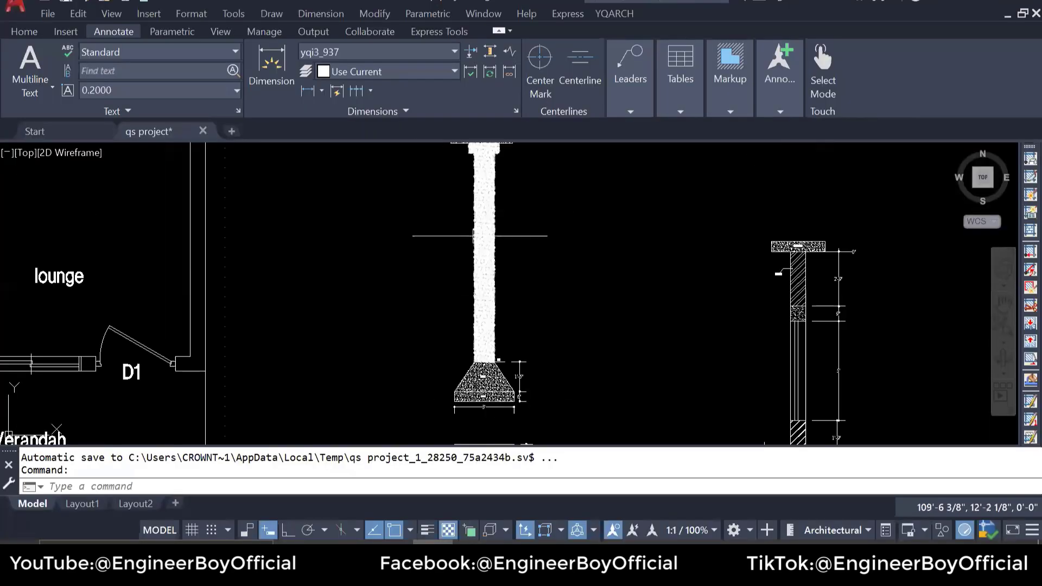
pyautogui.scroll(-2, 465, 304)
pyautogui.scroll(4, 471, 325)
pyautogui.scroll(4, 442, 374)
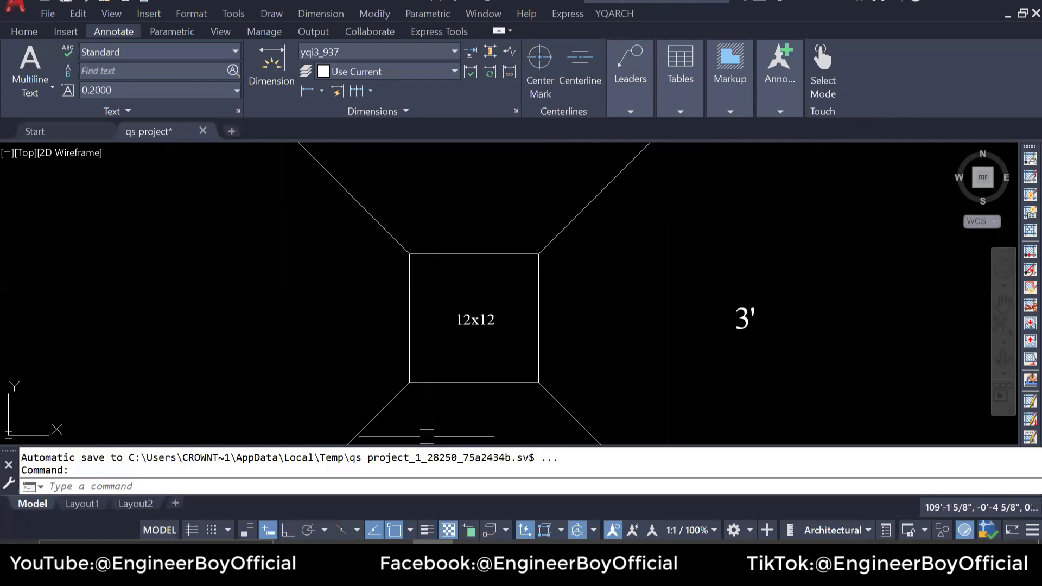
pyautogui.hotkey('alt', 'Tab')
pyautogui.write('1')
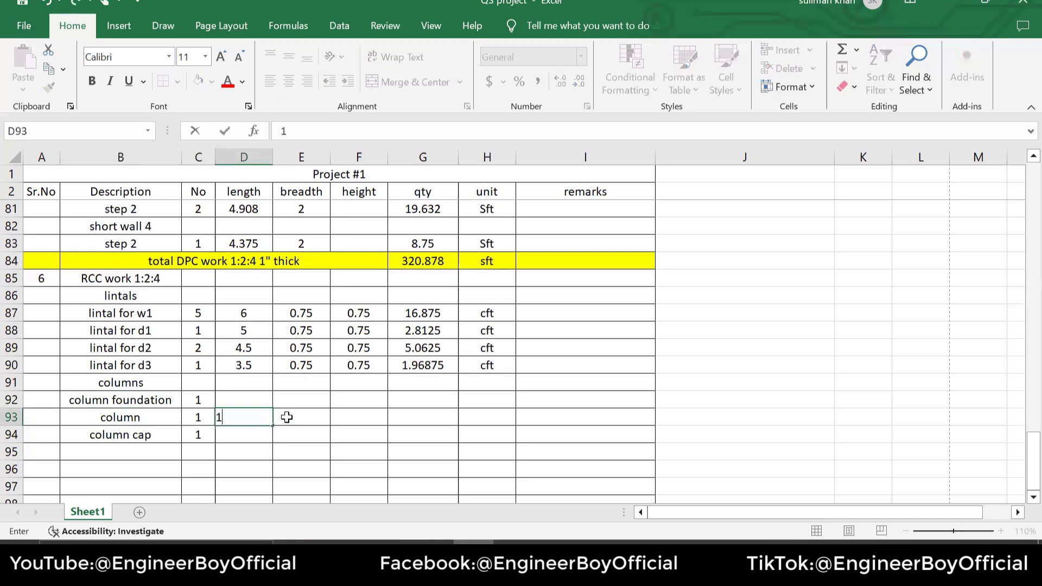
pyautogui.click(291, 416)
pyautogui.write('1')
# - In the AutoCAD section, add a vertical linear dimension for the column from the underside of its cap down to ground level
pyautogui.click(360, 417)
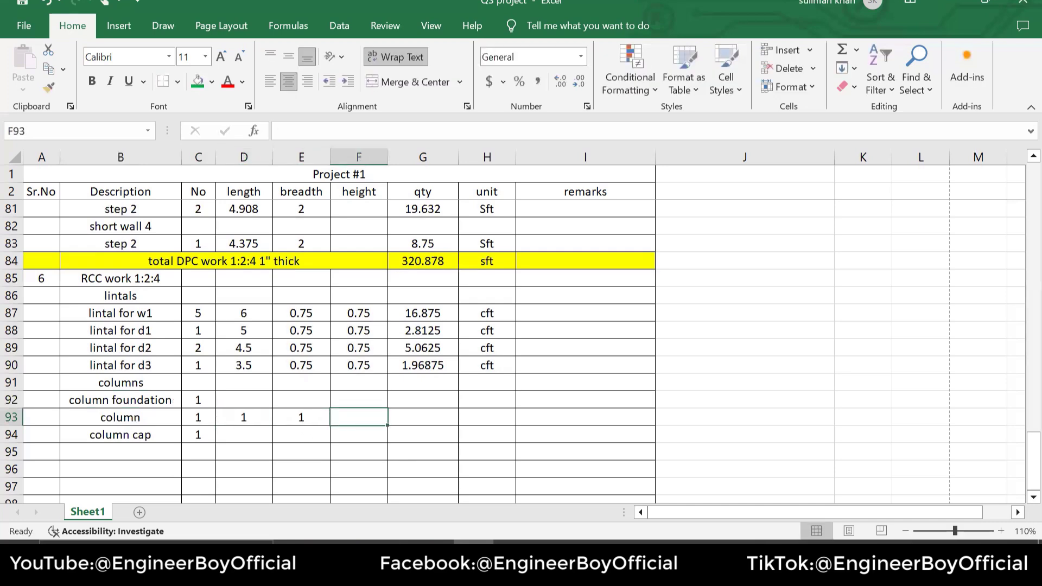
pyautogui.hotkey('alt', 'Tab')
pyautogui.scroll(-4, 596, 421)
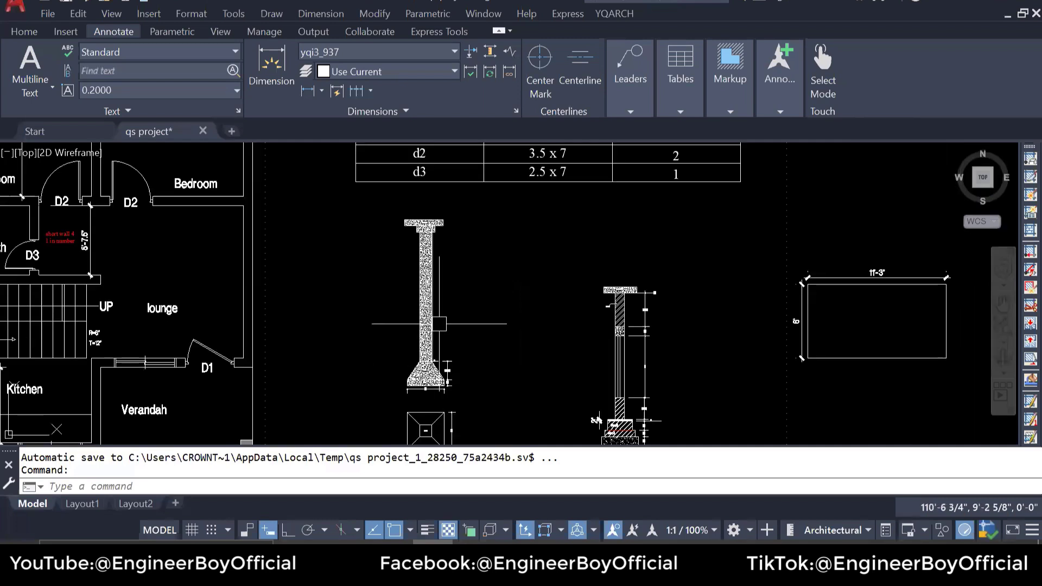
pyautogui.click(307, 90)
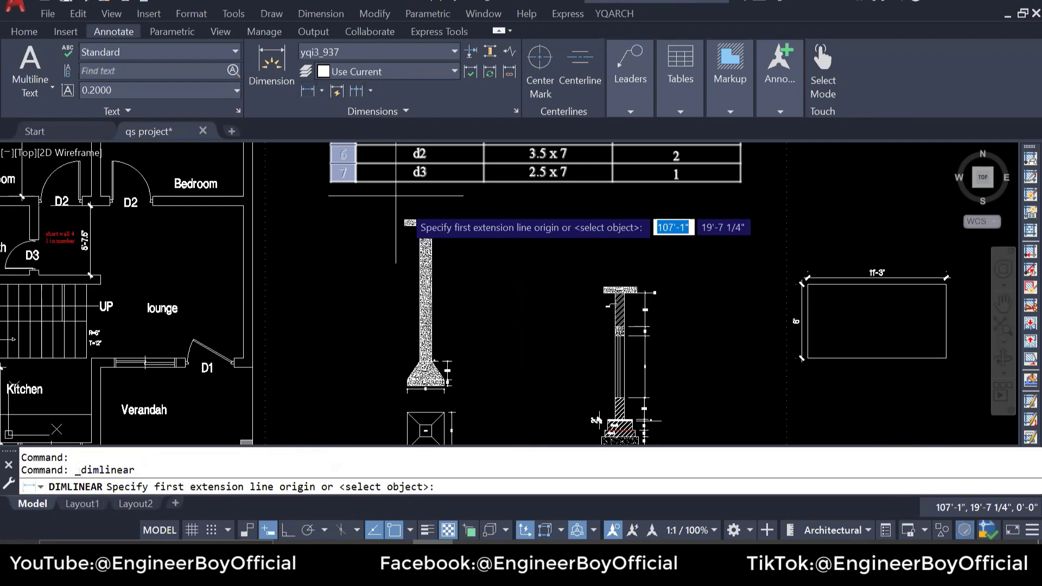
pyautogui.click(395, 196)
pyautogui.scroll(3, 396, 196)
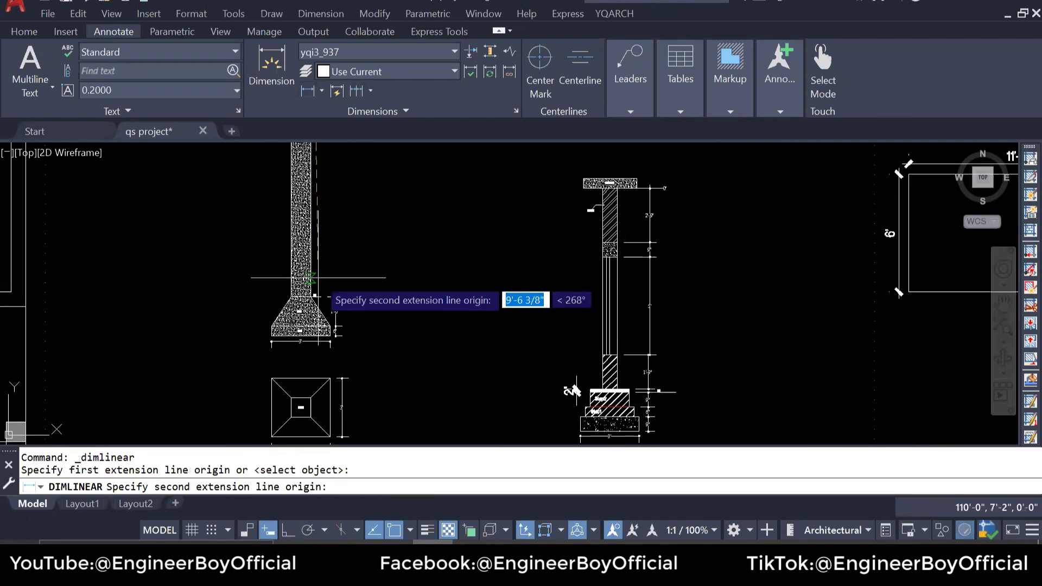
pyautogui.scroll(3, 384, 337)
pyautogui.scroll(3, 306, 341)
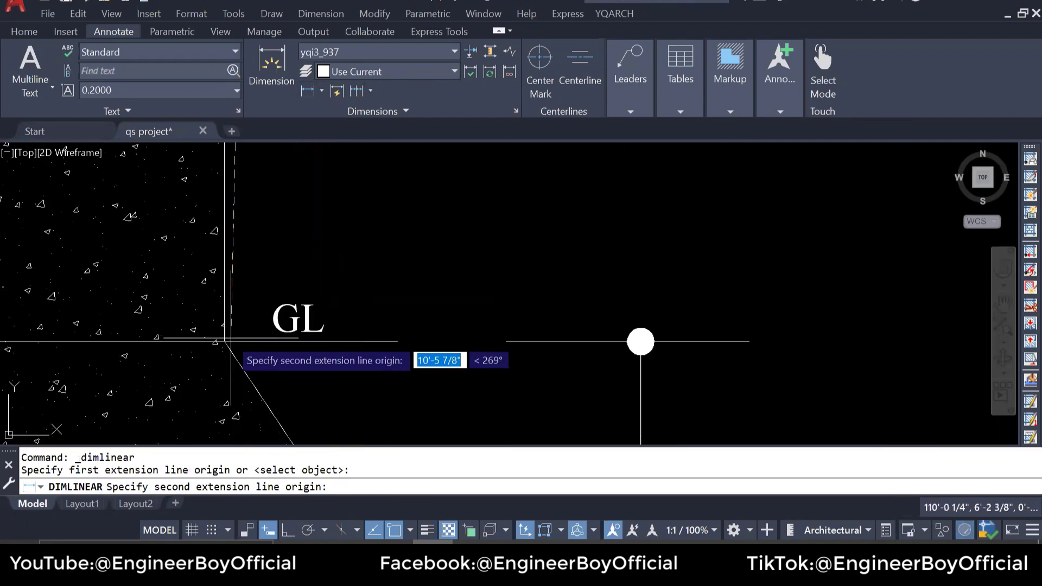
pyautogui.click(223, 342)
pyautogui.scroll(-5, 291, 325)
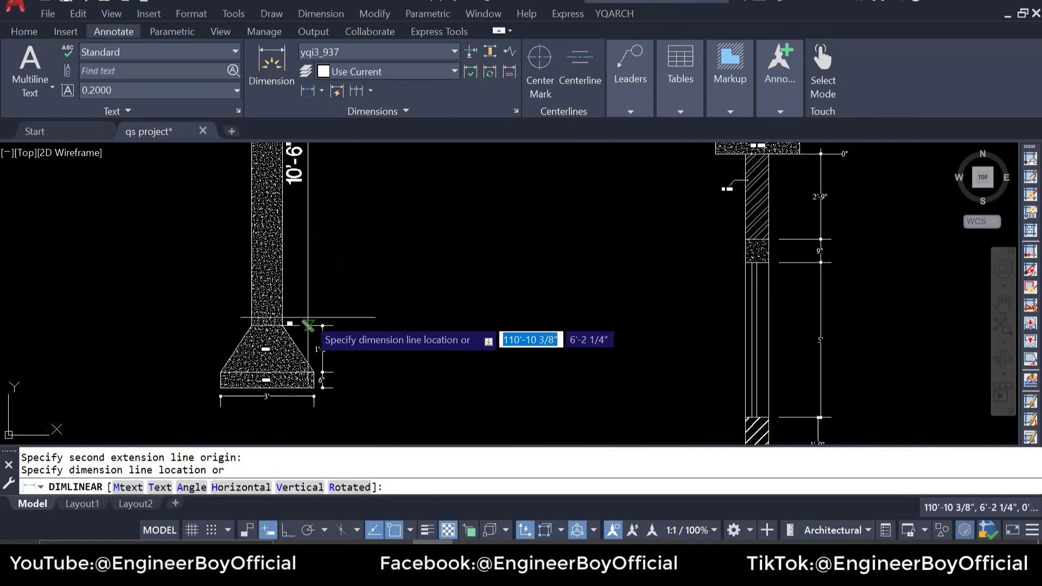
pyautogui.click(326, 264)
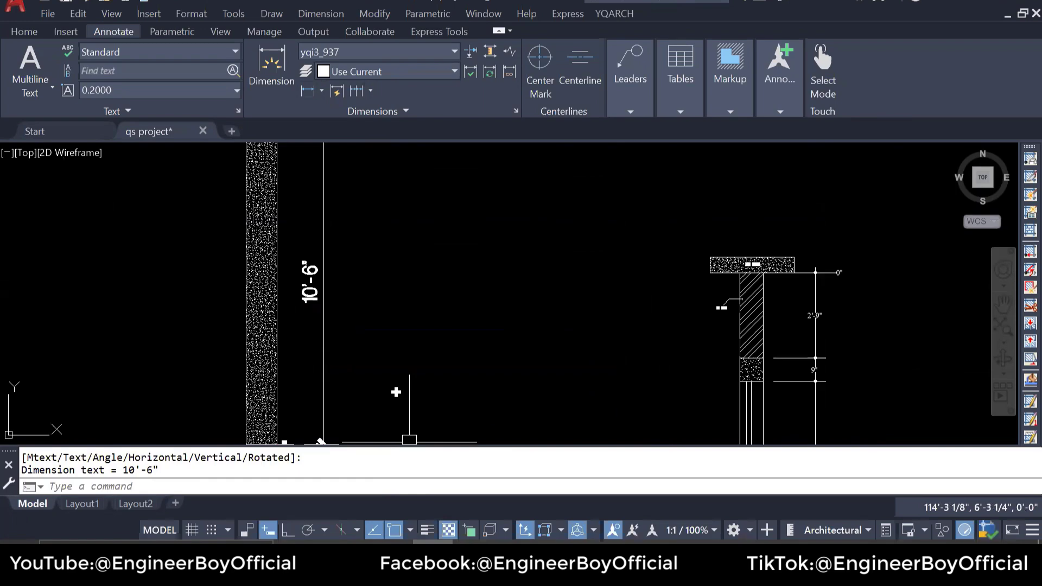
# - In the Excel estimate, set the column's height to 10.5 in F93
pyautogui.hotkey('alt', 'Tab')
pyautogui.write('1')
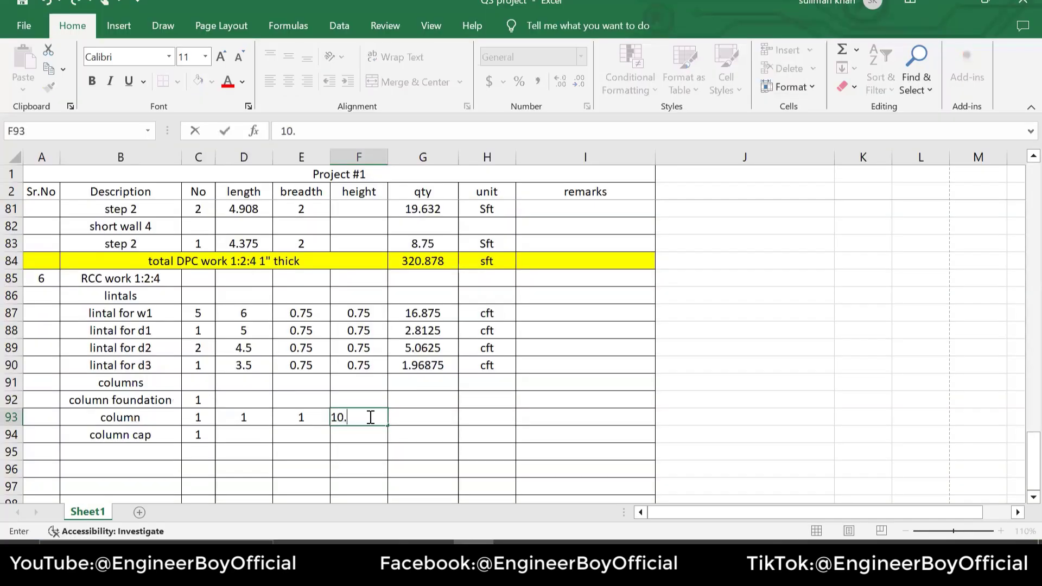
pyautogui.click(463, 438)
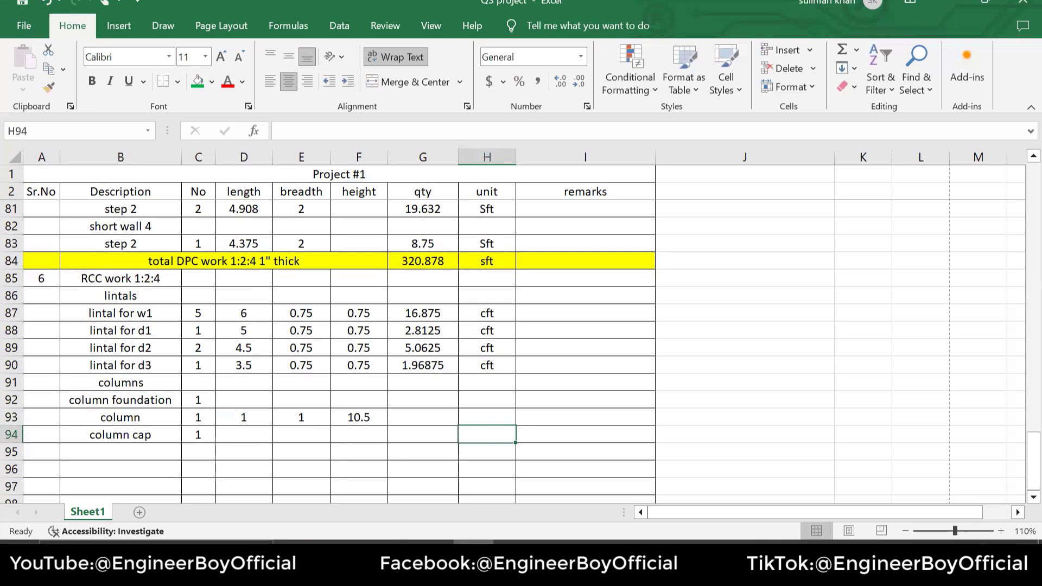
# - Switch to AutoCAD and measure the width and height of the column cap below the RCC slab, without placing any dimensions
pyautogui.hotkey('alt', 'Tab')
pyautogui.scroll(3, 414, 330)
pyautogui.press('Escape')
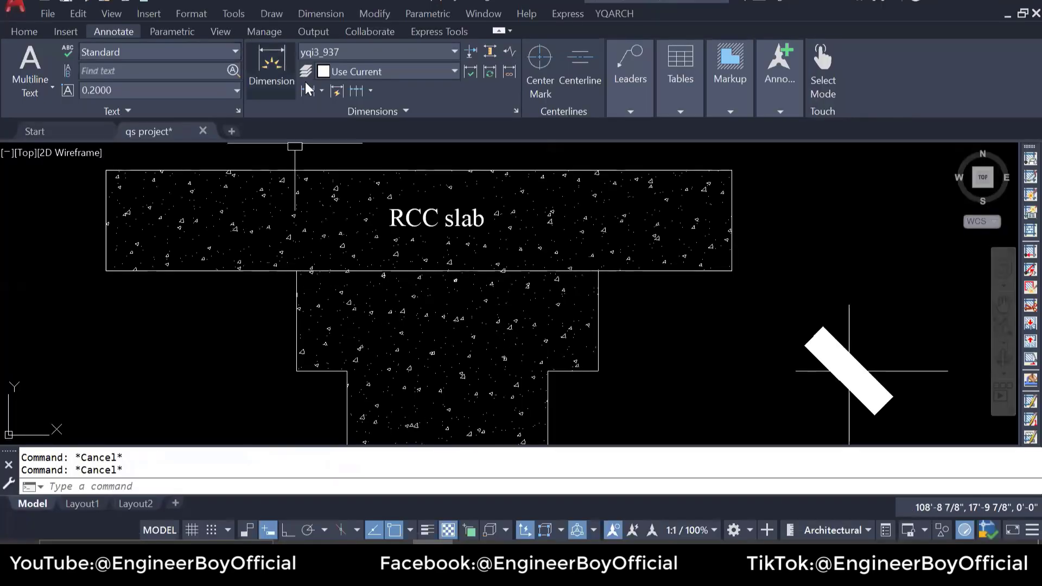
pyautogui.click(307, 90)
pyautogui.click(296, 371)
pyautogui.click(598, 372)
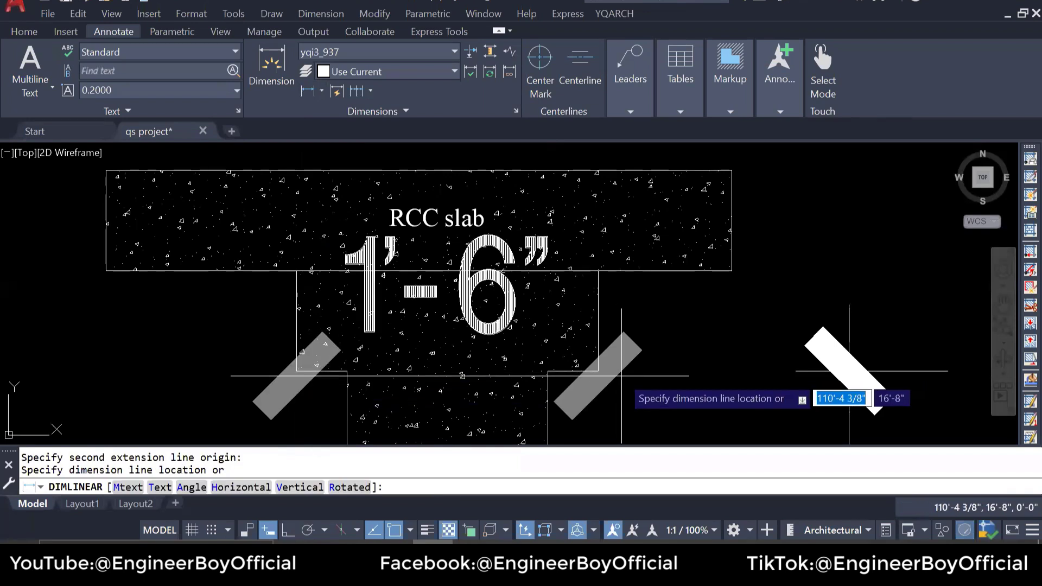
pyautogui.press('Escape')
pyautogui.press('Return')
pyautogui.click(599, 371)
pyautogui.click(598, 270)
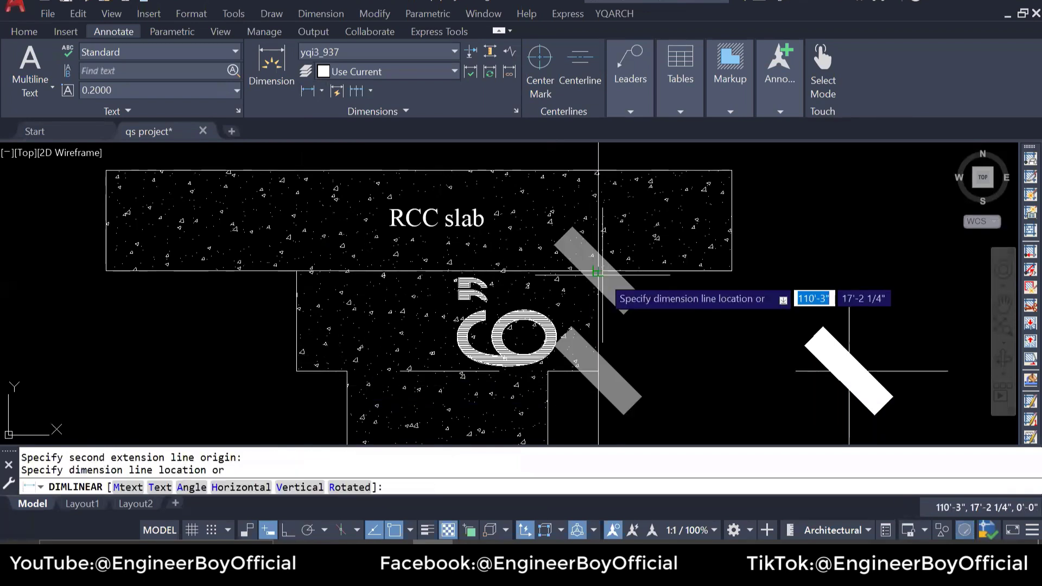
pyautogui.press('Escape')
pyautogui.press('Escape')
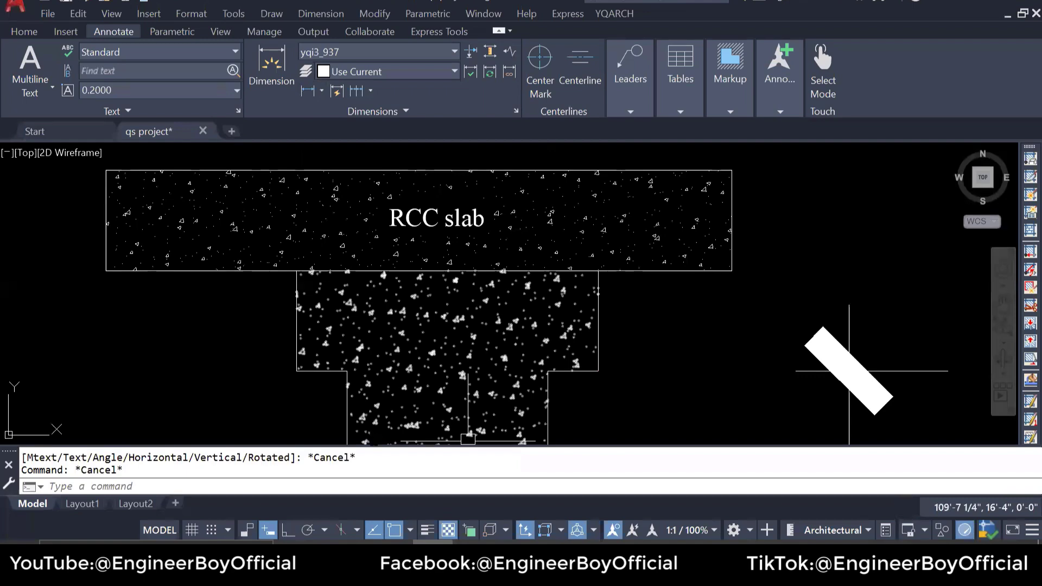
# - In the Excel estimate, enter length 1.5, breadth 1.5 and height 0.5 for the column cap in row 94
pyautogui.hotkey('alt', 'Tab')
pyautogui.click(261, 436)
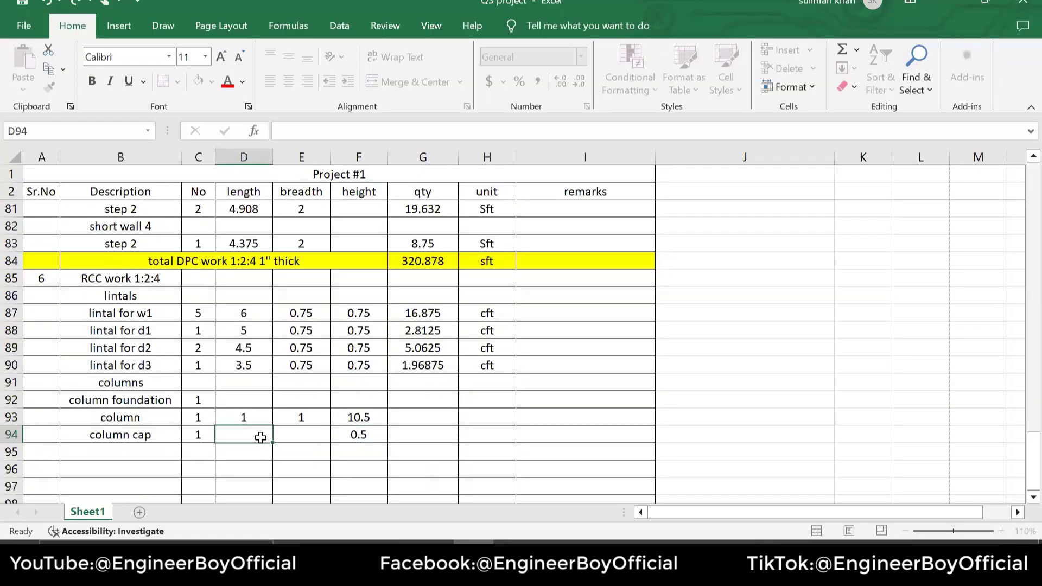
pyautogui.write('1.5')
pyautogui.press('Tab')
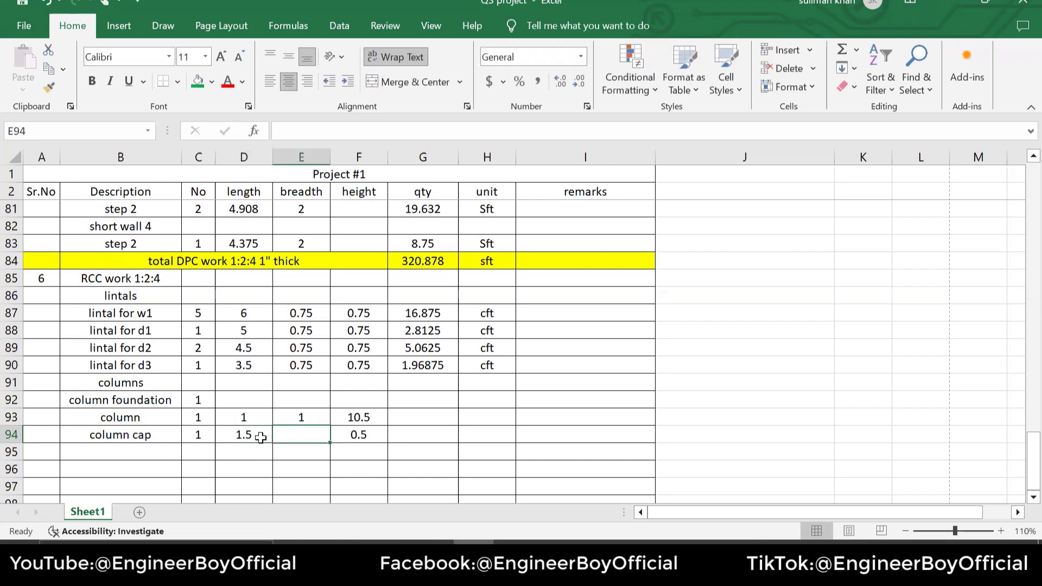
pyautogui.write('10')
pyautogui.write('.5')
pyautogui.press('Tab')
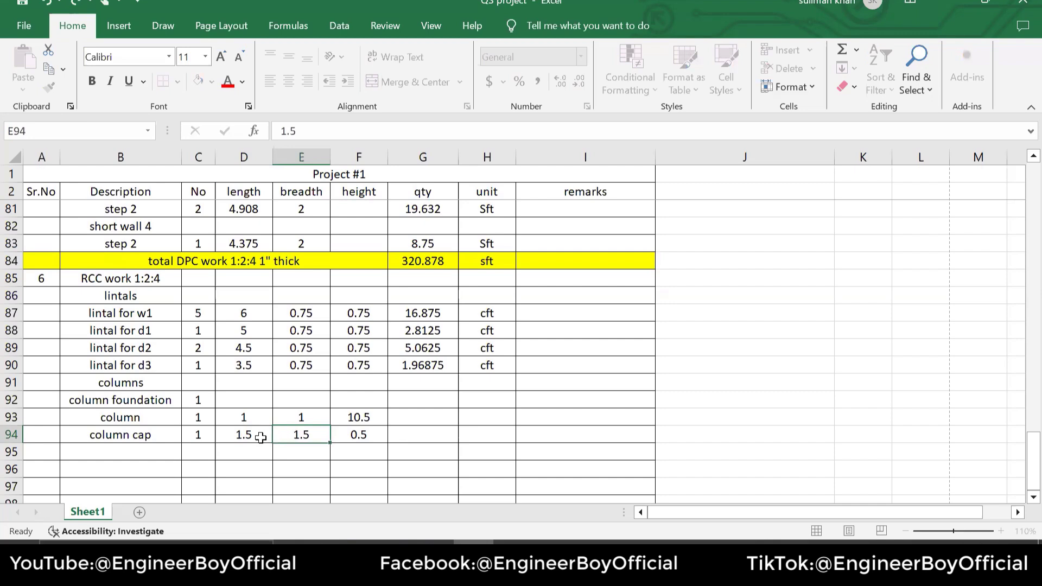
# - Copy the quantity formula of the lintal for d3 row from G90 into G93 for the column
pyautogui.click(413, 416)
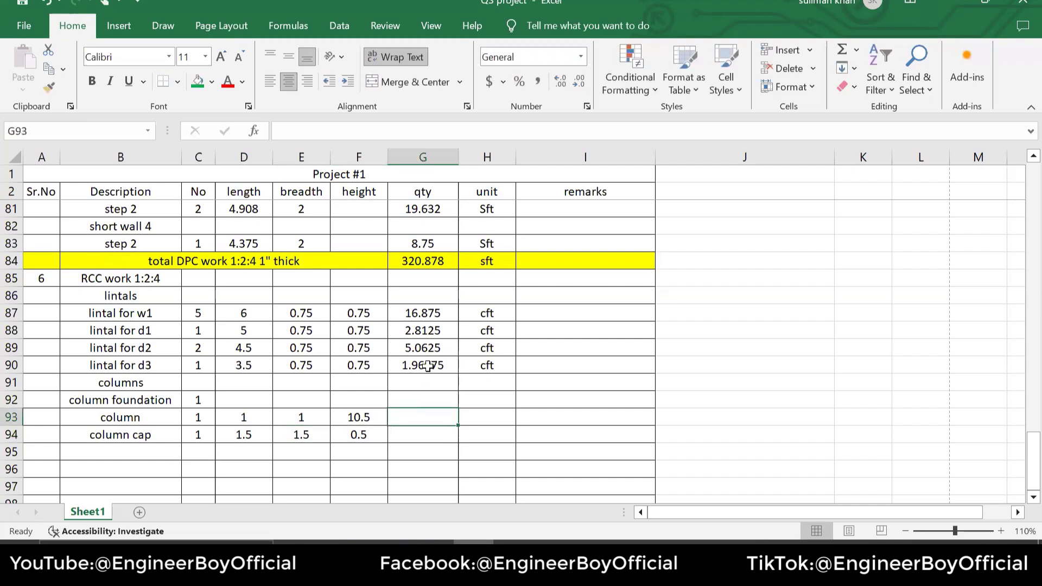
pyautogui.click(408, 365)
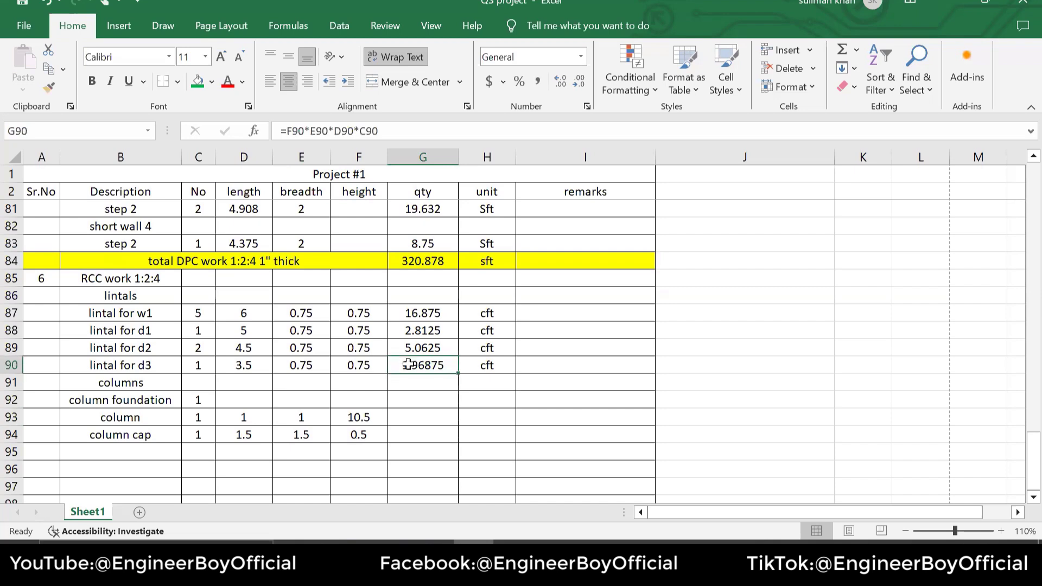
pyautogui.hotkey('ctrl', 'c')
pyautogui.click(431, 417)
pyautogui.hotkey('ctrl', 'v')
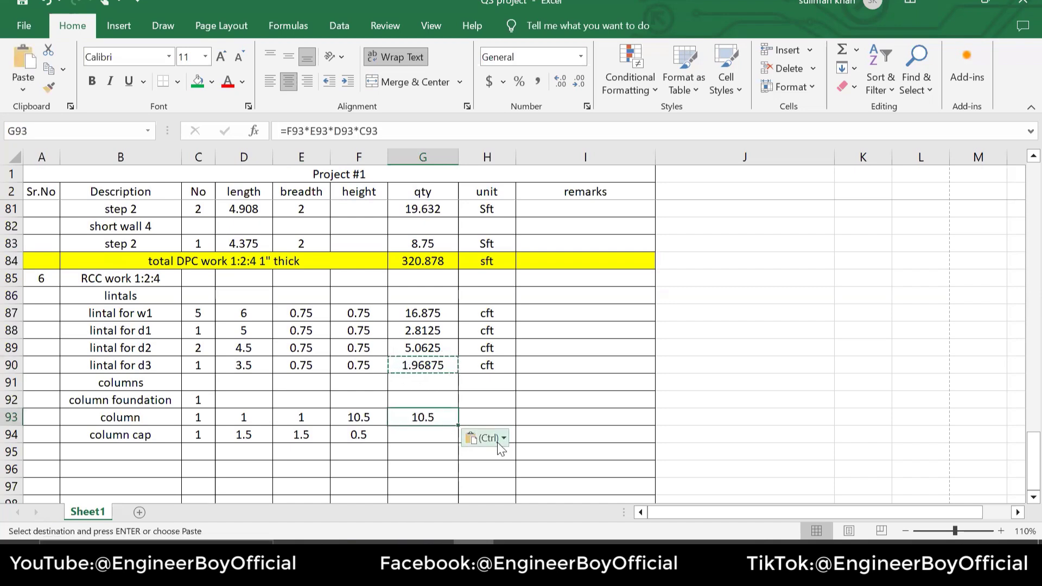
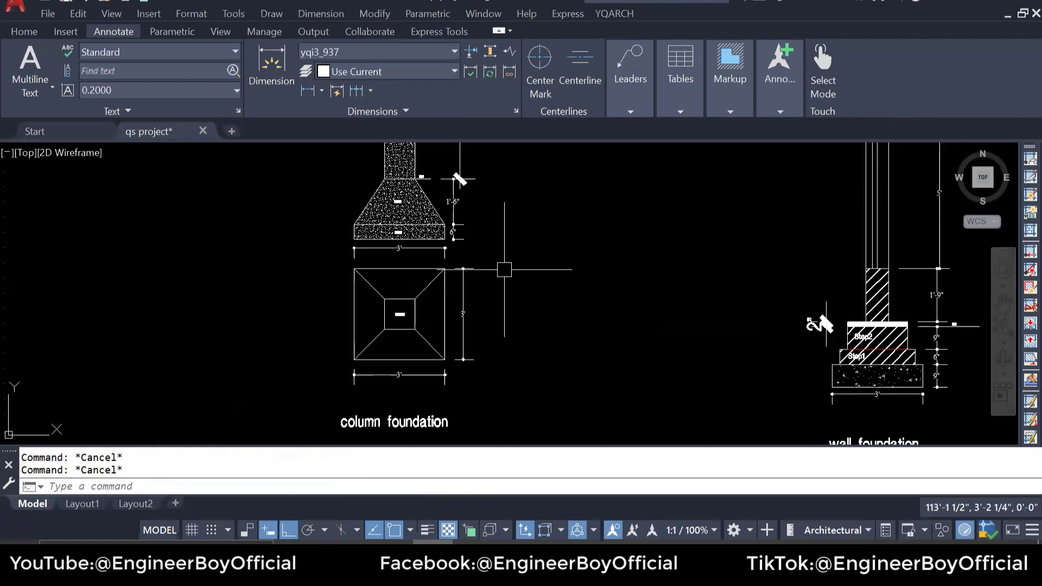
# - Frame the column foundation's section and plan in AutoCAD and insert a screen clipping of them into the Excel sheet
pyautogui.scroll(2, 517, 234)
pyautogui.scroll(-2, 511, 272)
pyautogui.moveTo(508, 274); pyautogui.dragTo(508, 297)
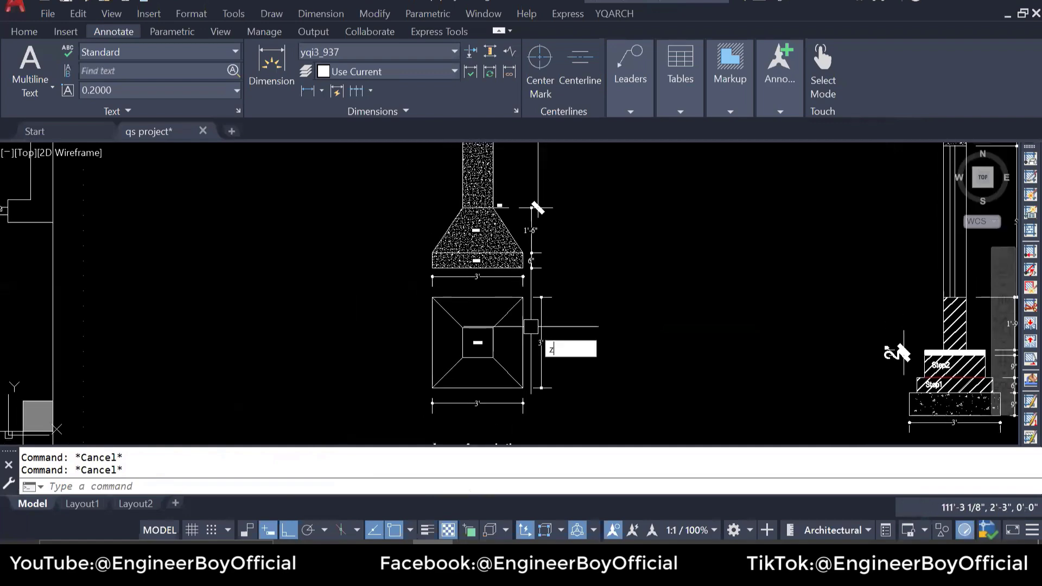
pyautogui.scroll(2, 444, 278)
pyautogui.hotkey('alt', 'Tab')
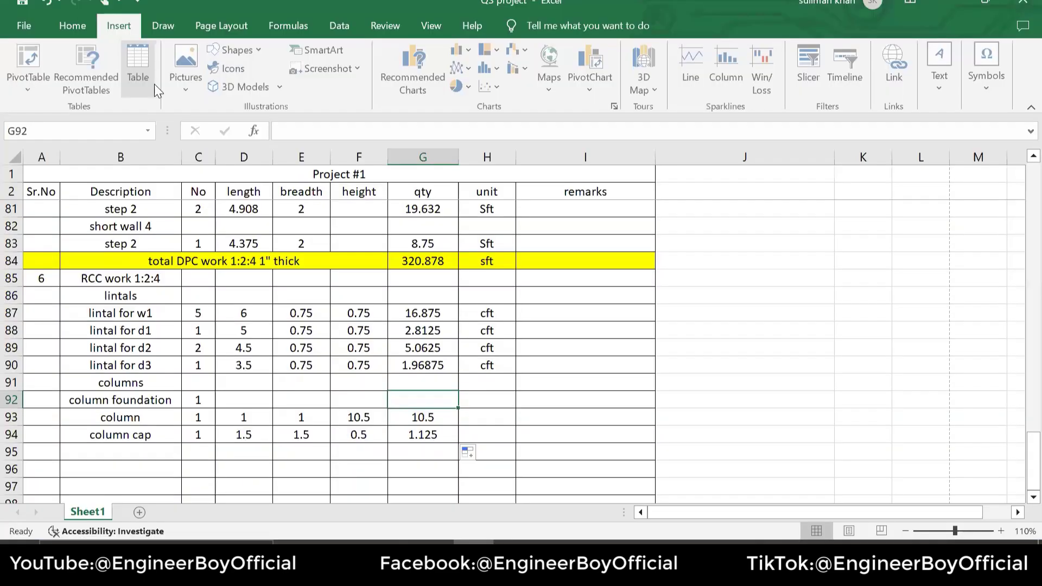
pyautogui.click(335, 70)
pyautogui.click(337, 193)
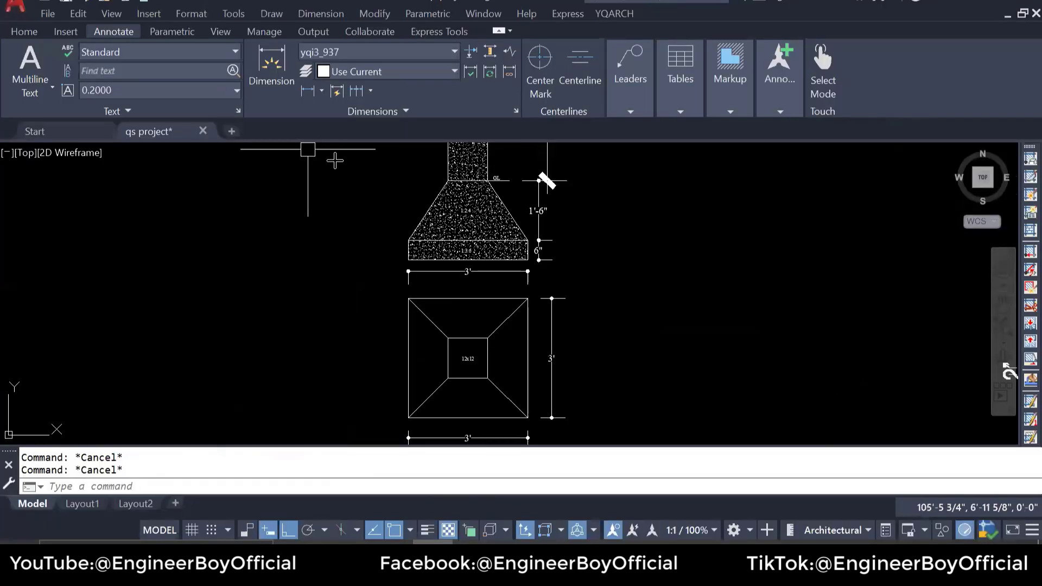
pyautogui.moveTo(412, 169); pyautogui.dragTo(593, 361)
pyautogui.moveTo(344, 163)
pyautogui.mouseDown()
pyautogui.moveTo(636, 445)
pyautogui.moveTo(621, 445)
pyautogui.mouseUp()
# - Shrink the foundation picture to about 3.15 by 3.08 inches and place it over columns I and J beside the RCC rows
pyautogui.moveTo(575, 327); pyautogui.dragTo(747, 307)
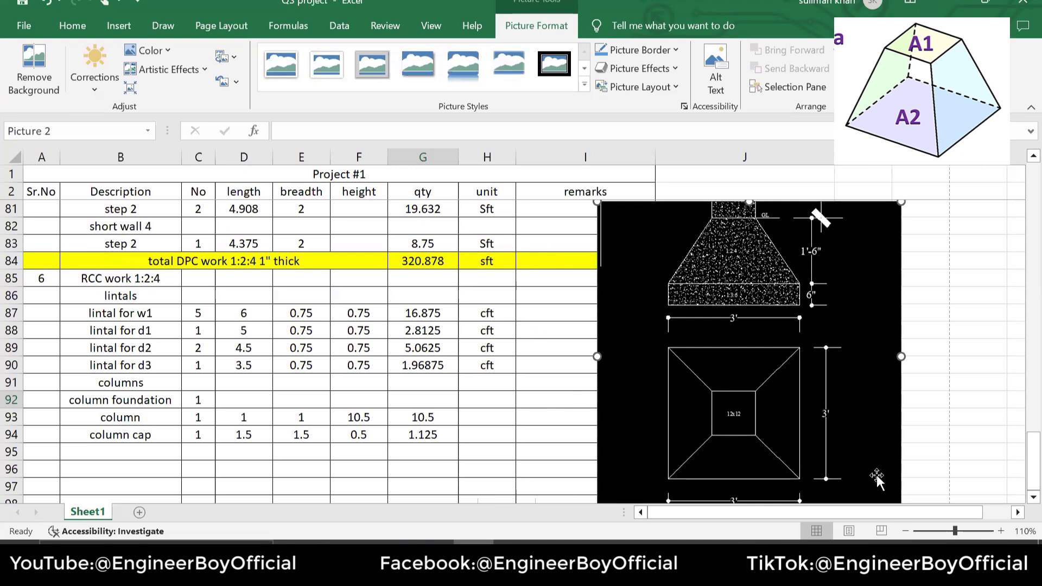
pyautogui.moveTo(597, 202); pyautogui.dragTo(625, 237)
pyautogui.scroll(1, 624, 237)
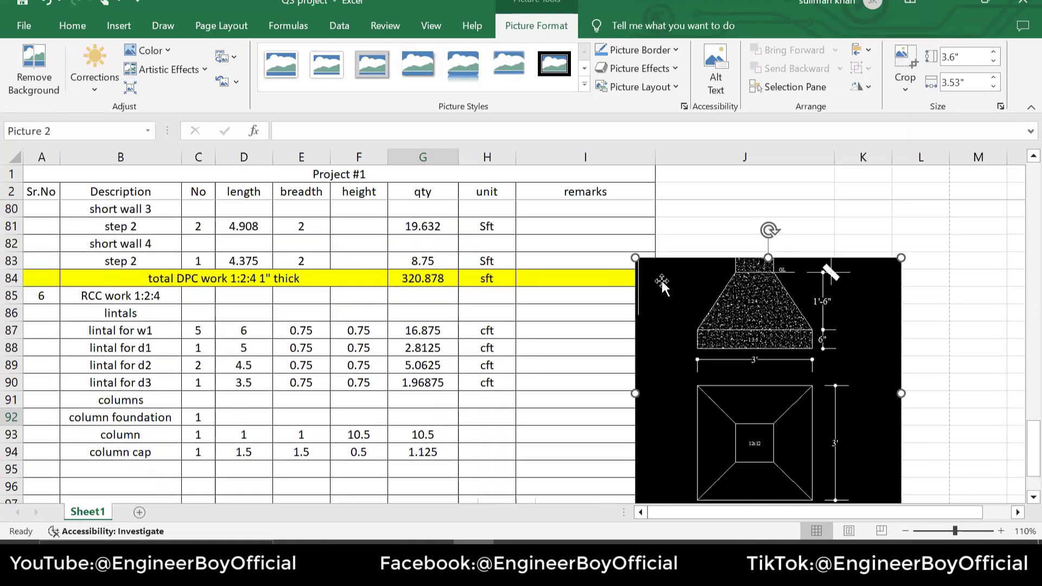
pyautogui.moveTo(662, 282); pyautogui.dragTo(612, 276)
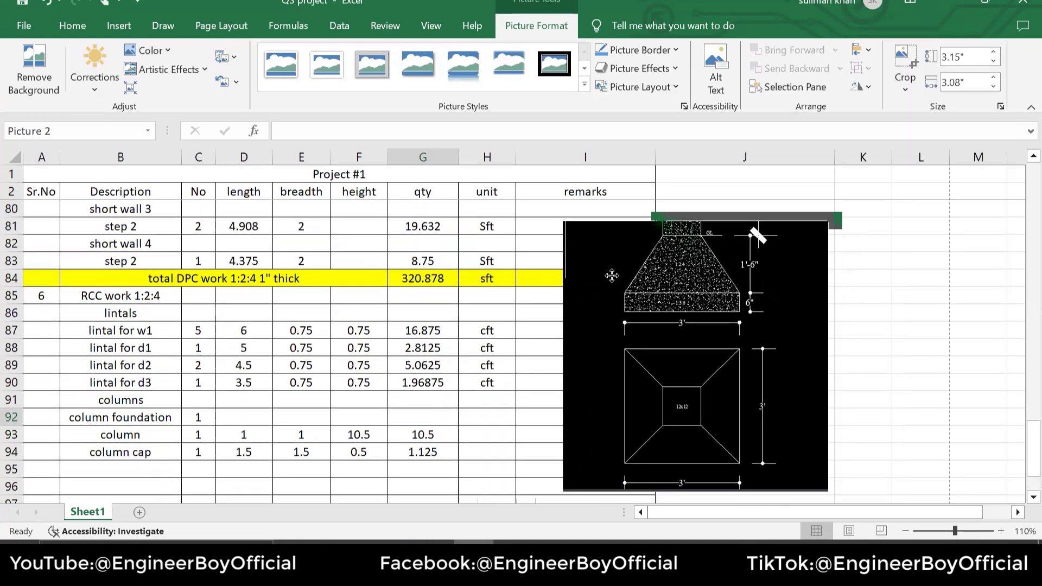
# - Merge and centre cells D92 to F92 across length, breadth and height in the column foundation row
pyautogui.click(250, 416)
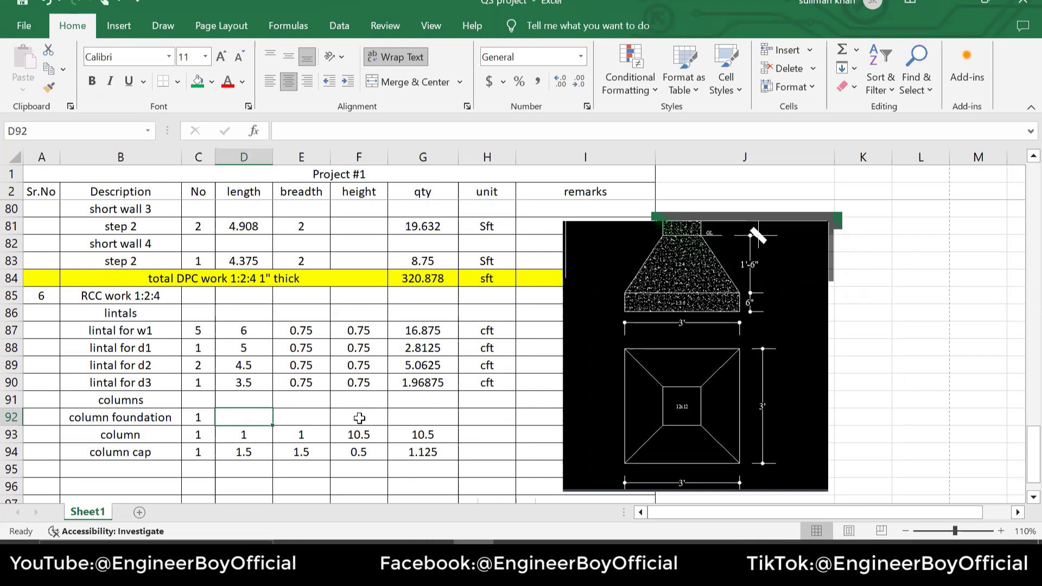
pyautogui.moveTo(359, 418); pyautogui.dragTo(249, 417)
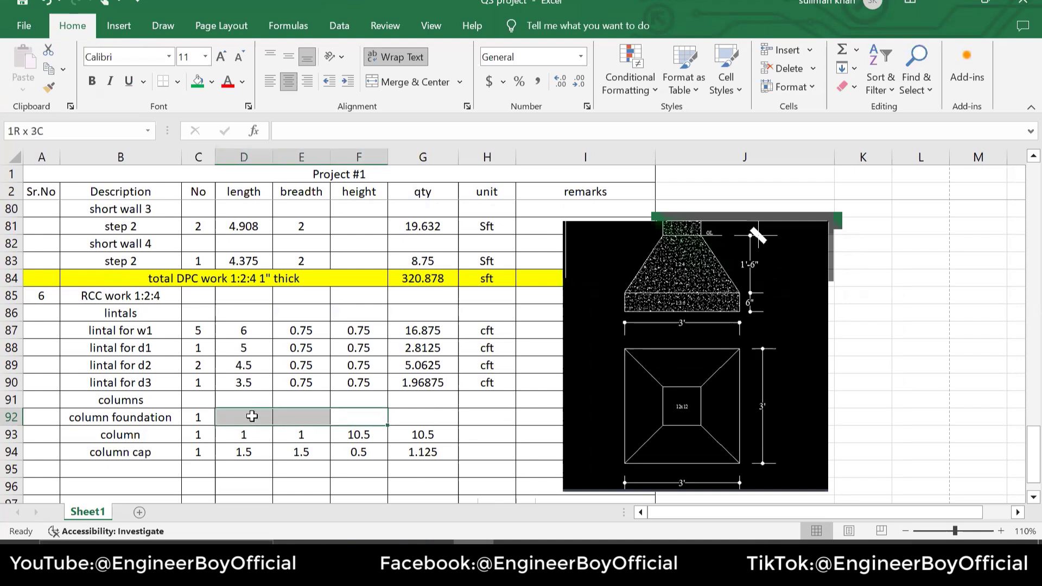
pyautogui.click(425, 90)
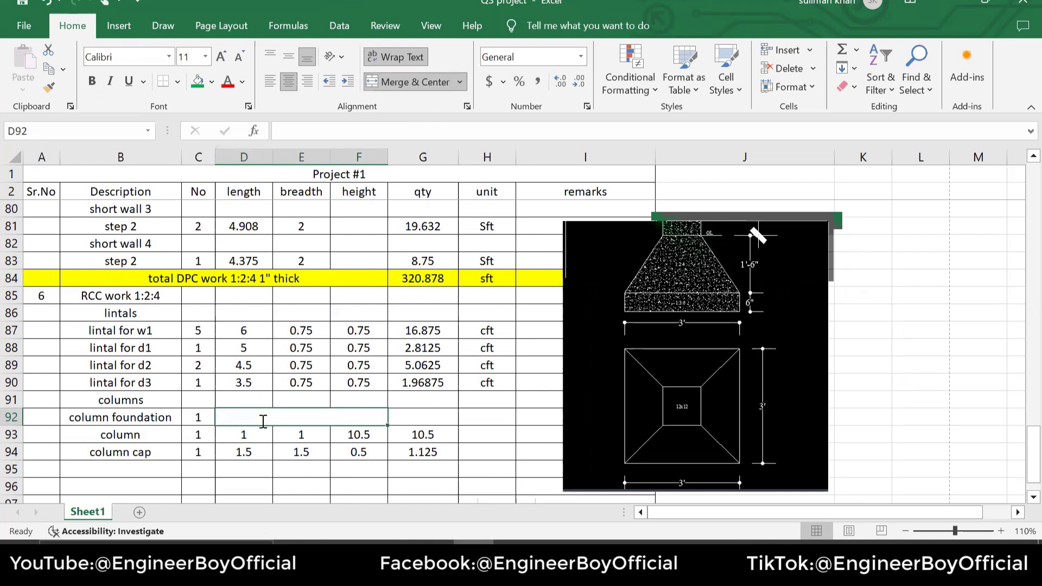
# - Enter the frustum volume formula =((1.5)*(1+9+SQRT(1*9))/3) in the column foundation's merged cell, accepting the proposed correction
pyautogui.write('=')
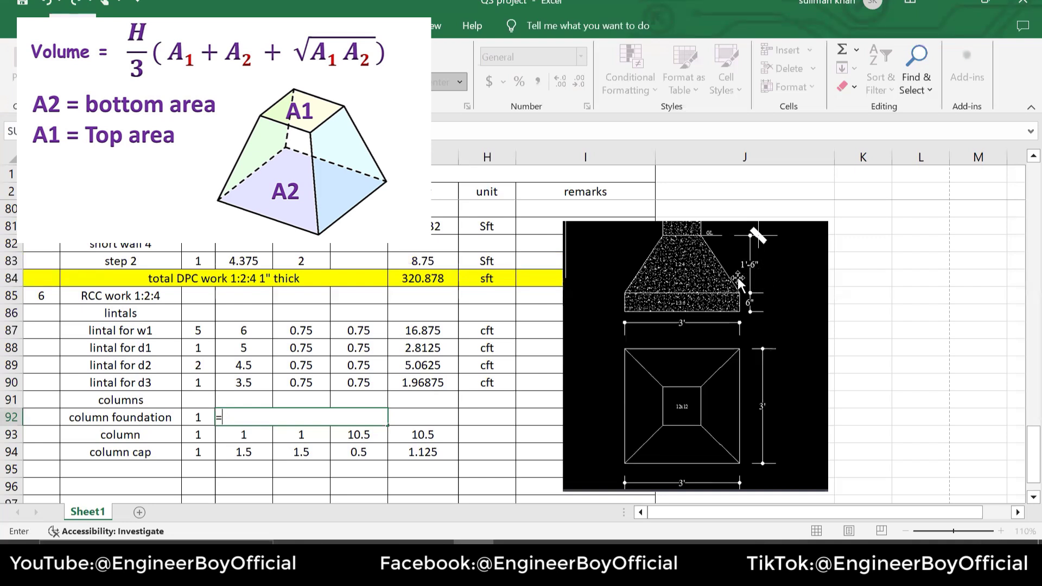
pyautogui.write('(1.5)(1')
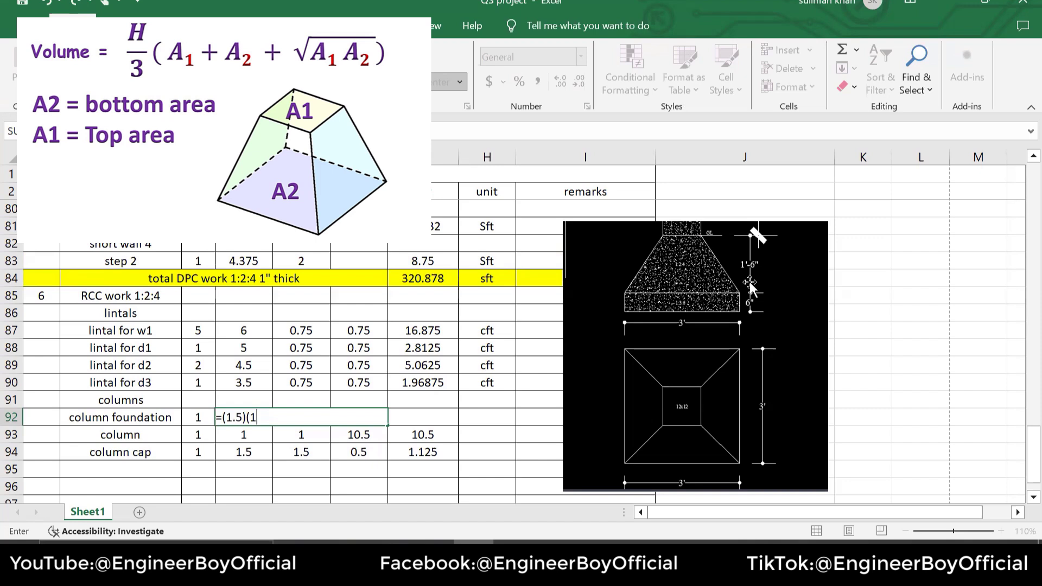
pyautogui.write('+')
pyautogui.write('9+sq')
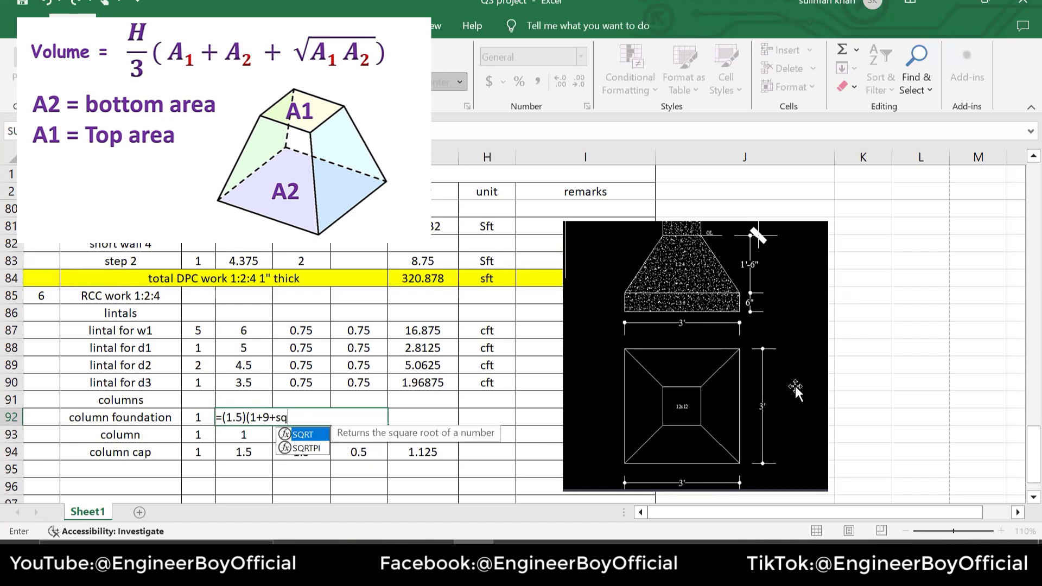
pyautogui.press('Tab')
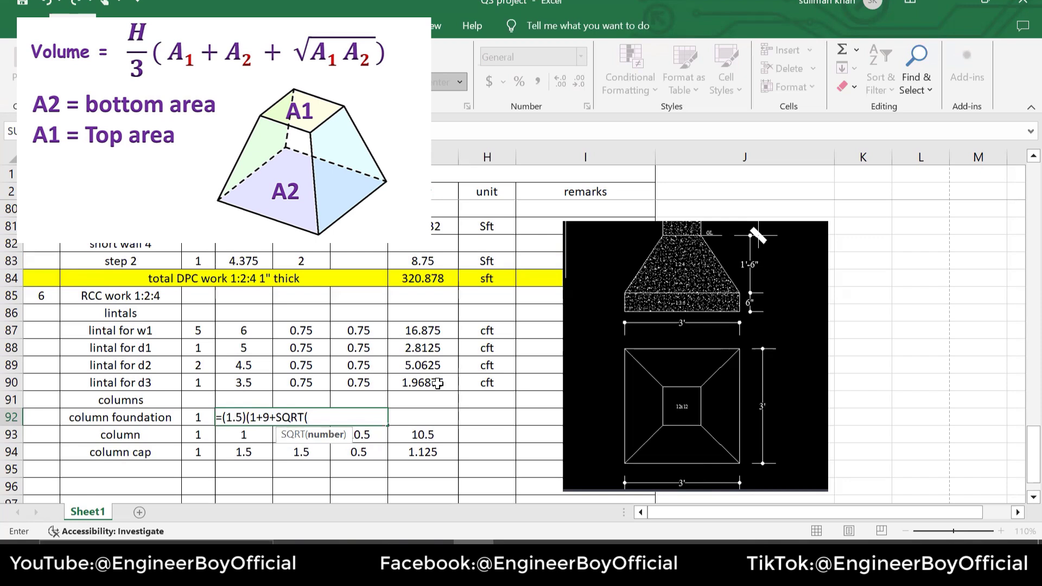
pyautogui.write('1*9)')
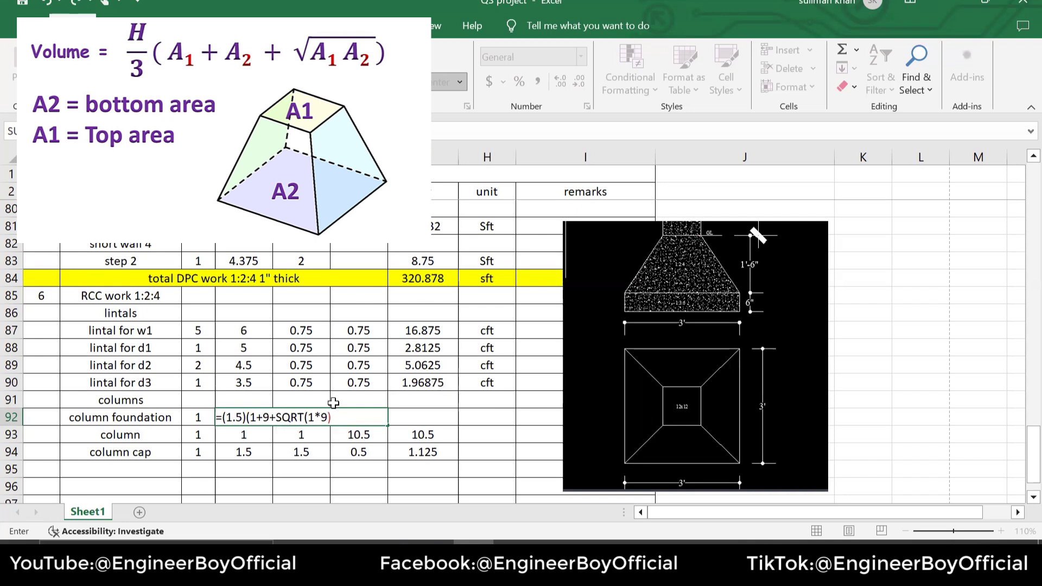
pyautogui.click(230, 418)
pyautogui.write('((')
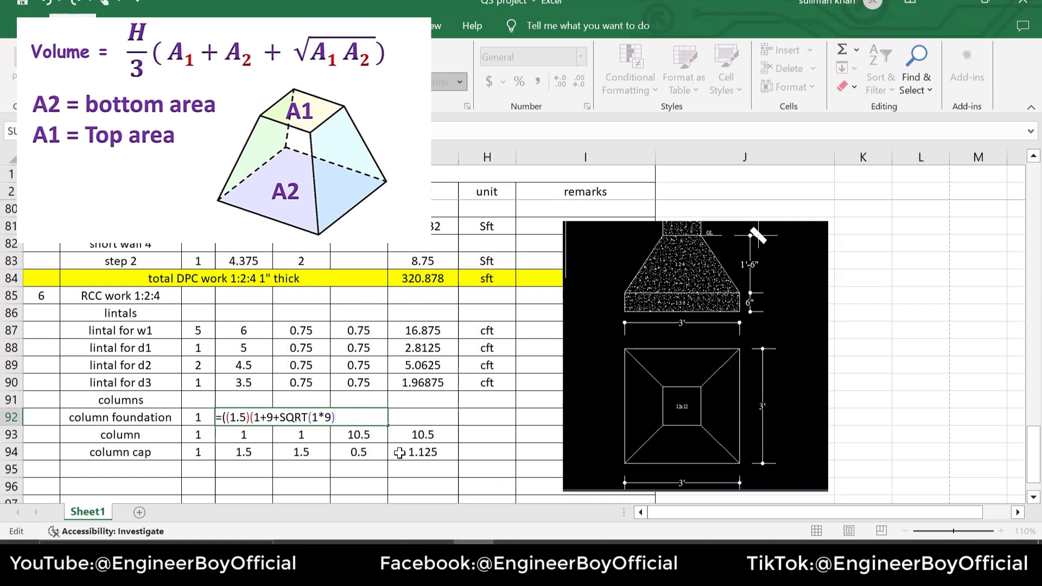
pyautogui.write(')/3')
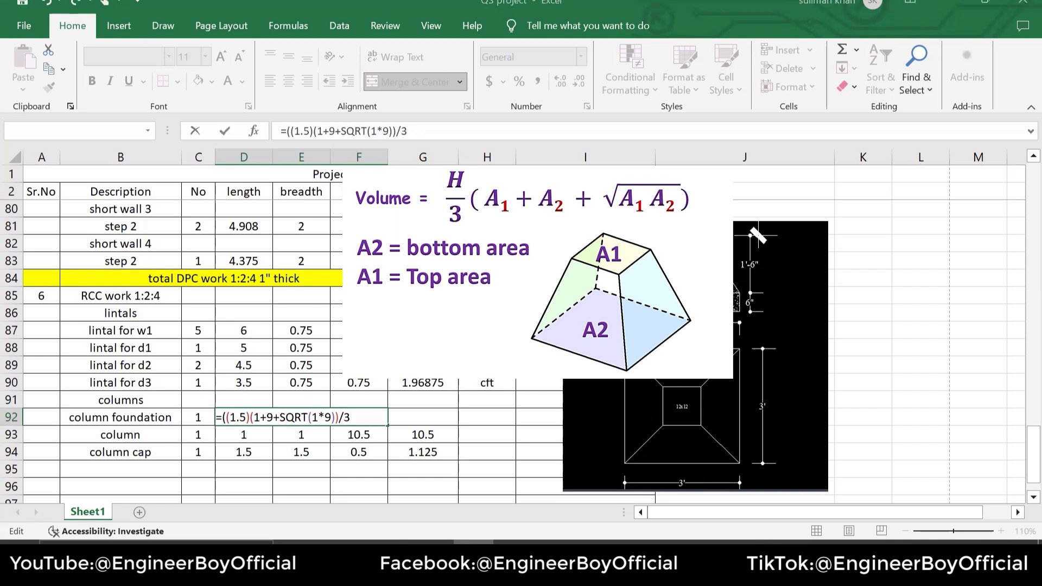
pyautogui.press('Return')
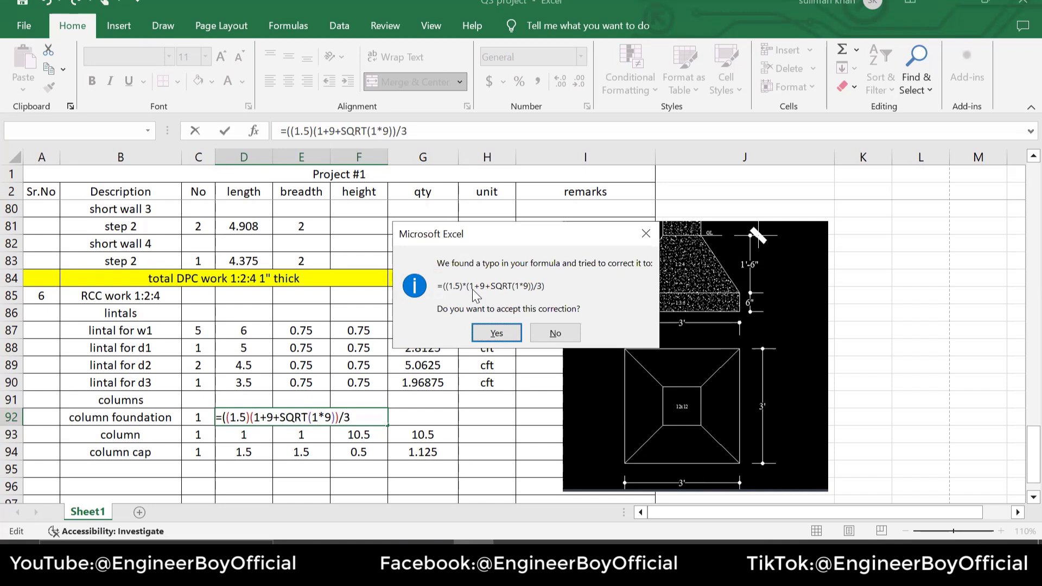
pyautogui.click(506, 330)
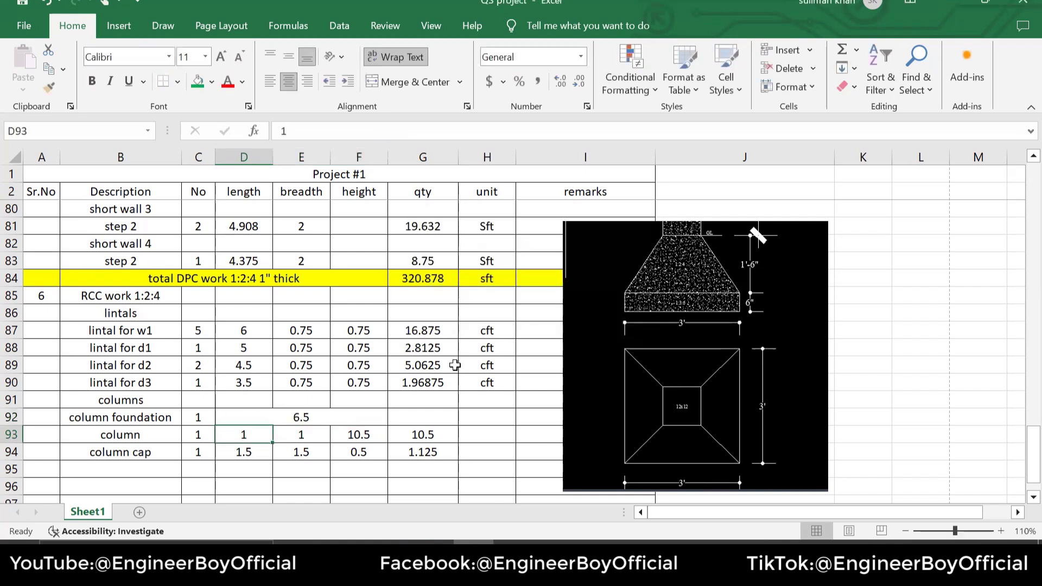
pyautogui.click(303, 422)
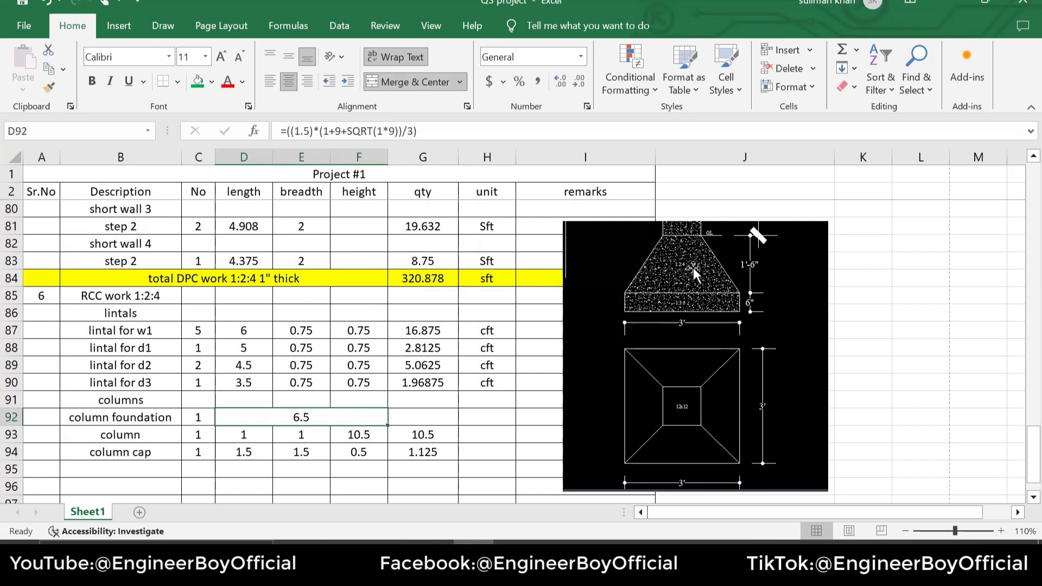
# - Enter quantity 6.5 and unit cft for the column foundation, and fill the unit down to the column cap row
pyautogui.click(417, 416)
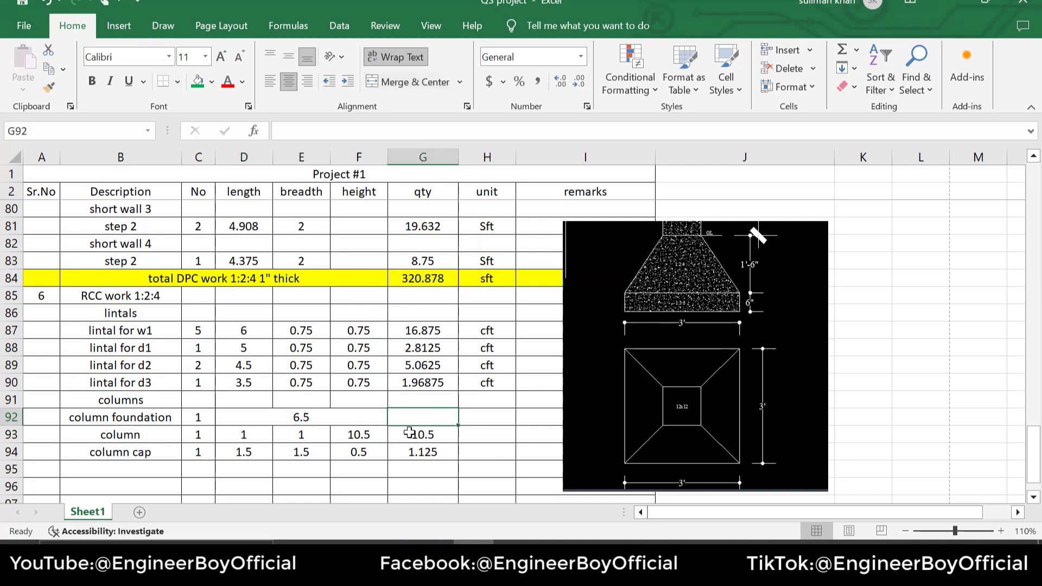
pyautogui.write('6.5')
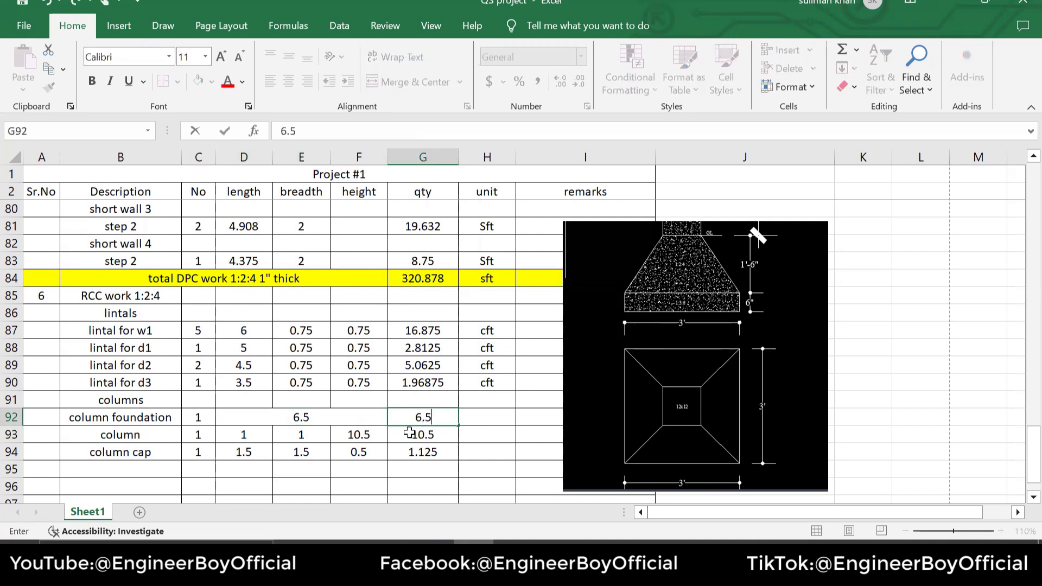
pyautogui.click(478, 416)
pyautogui.write('cft')
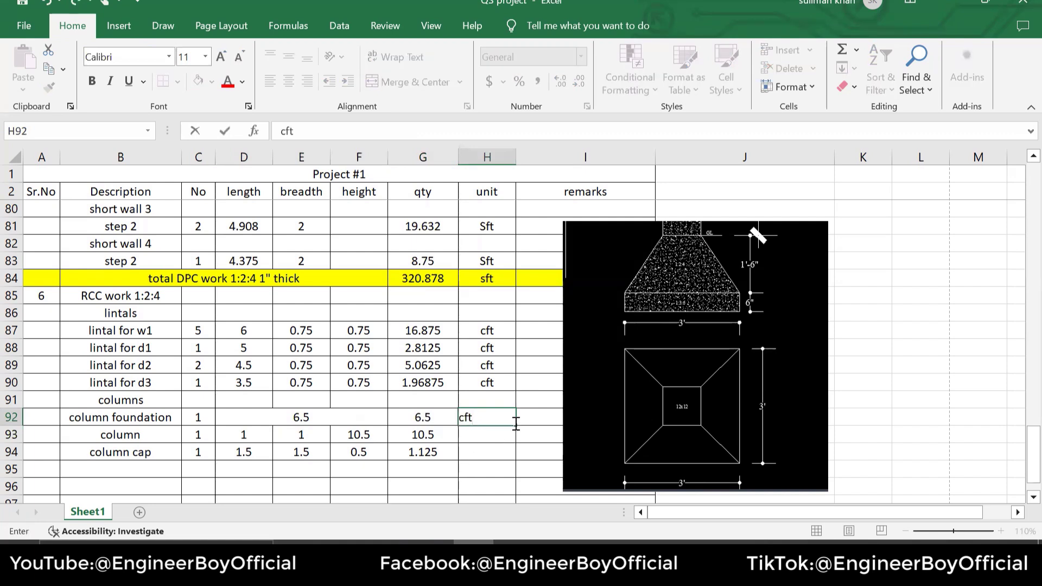
pyautogui.moveTo(517, 427); pyautogui.dragTo(519, 461)
pyautogui.click(380, 470)
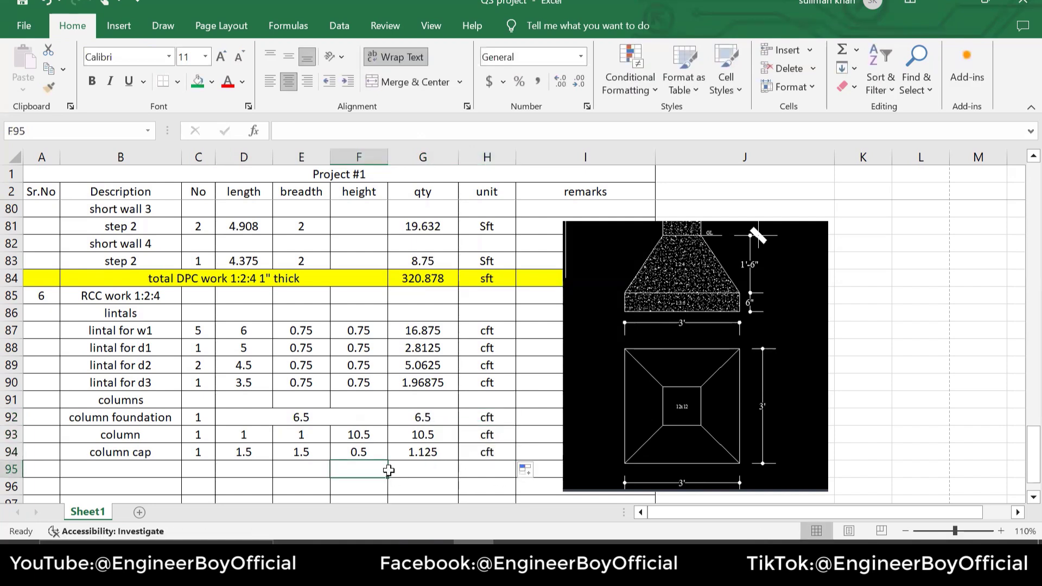
# - Delete the column foundation picture from the sheet
pyautogui.click(687, 314)
pyautogui.press('Delete')
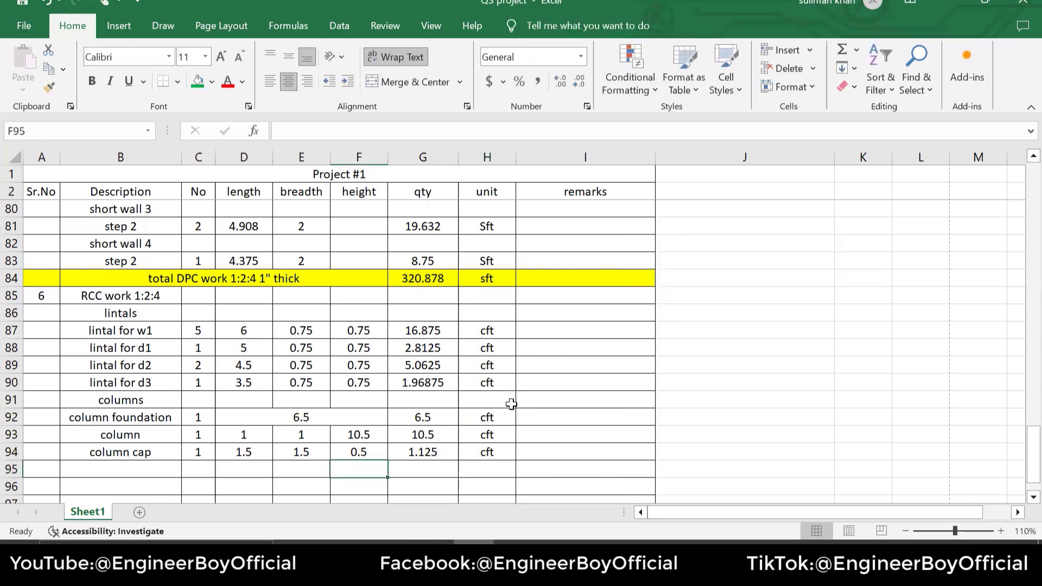
pyautogui.scroll(-1, 507, 409)
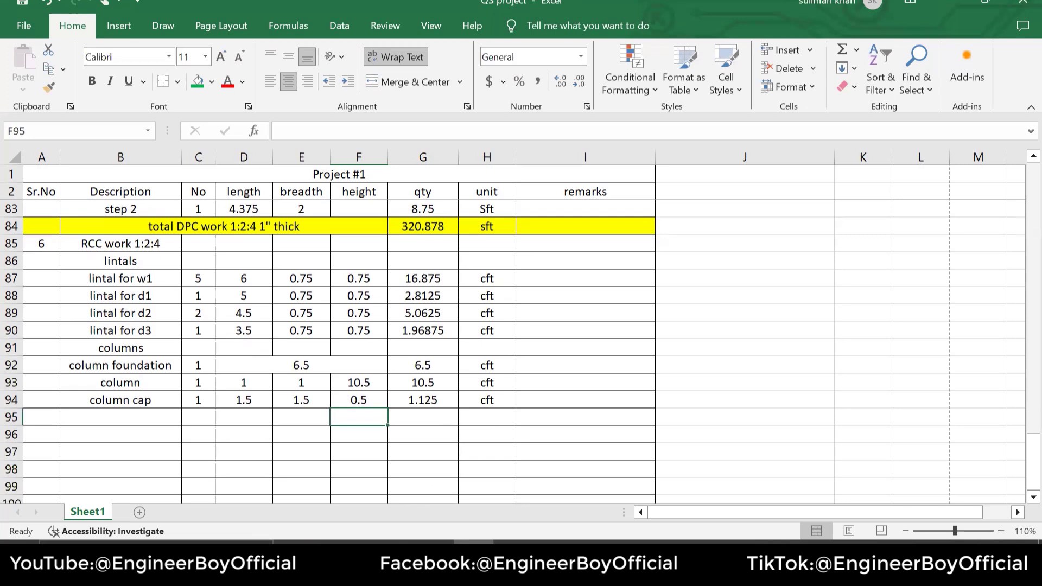
# - Switch to AutoCAD and examine the floor plan, including the bath and stair area and the verandah column and steps
pyautogui.hotkey('alt', 'Tab')
pyautogui.scroll(2, 443, 321)
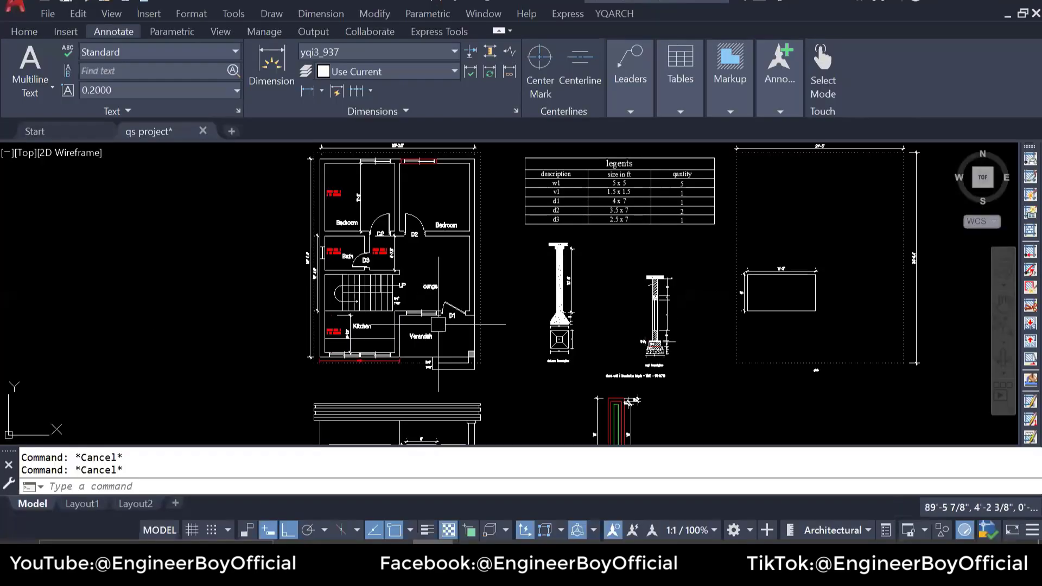
pyautogui.scroll(4, 317, 246)
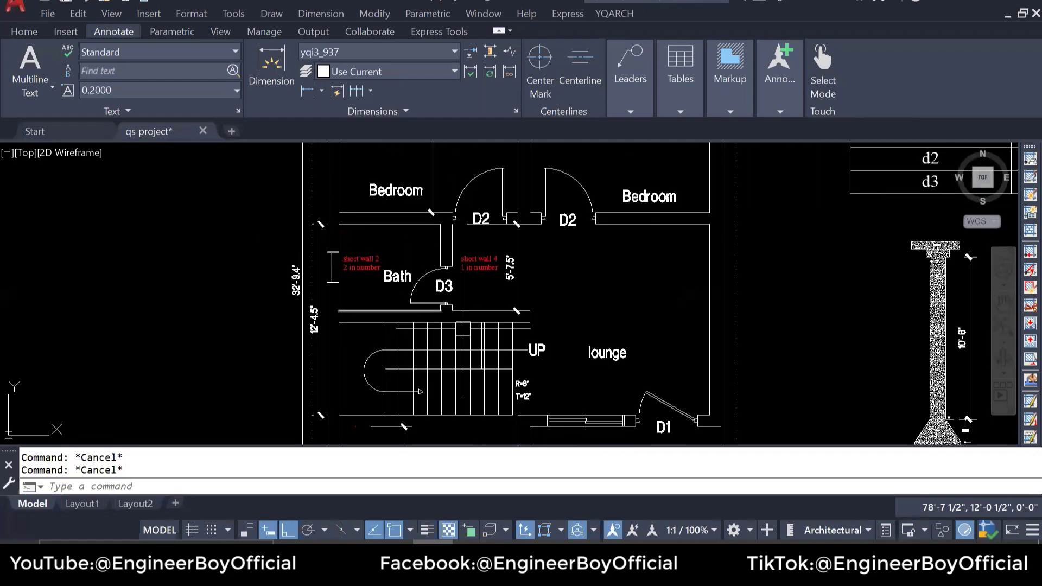
pyautogui.scroll(-4, 246, 176)
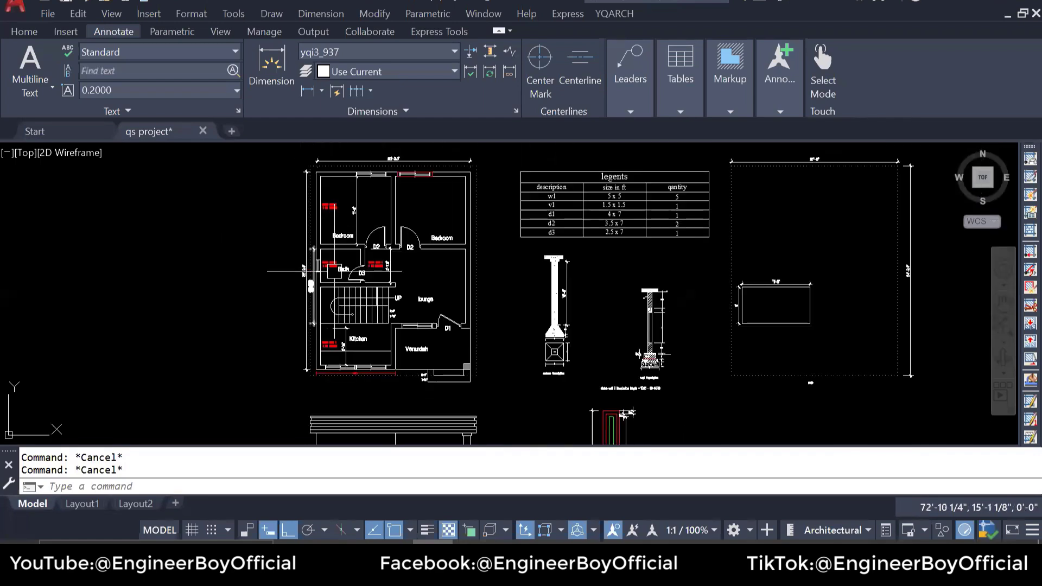
pyautogui.scroll(-2, 360, 242)
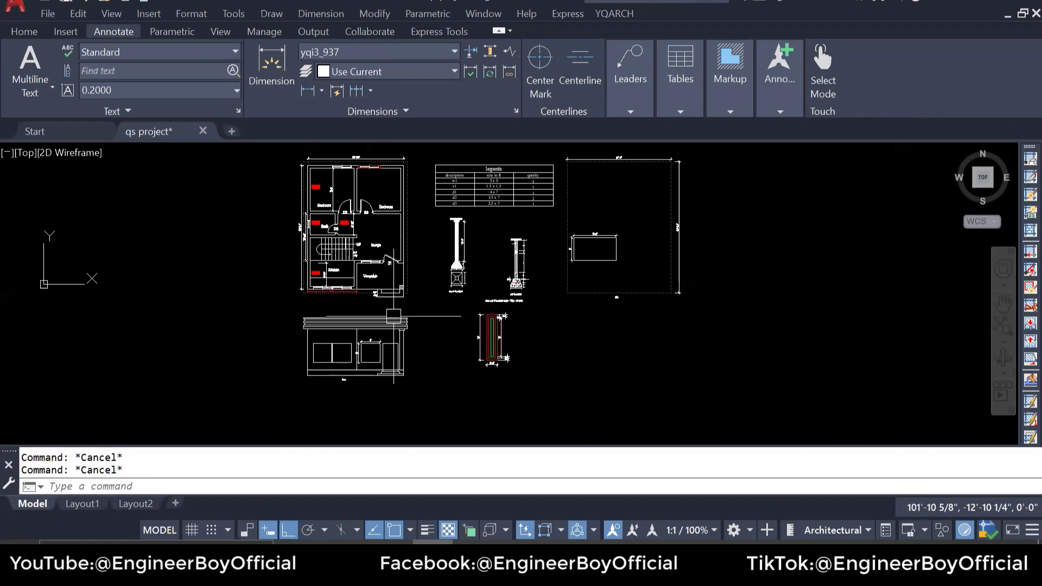
pyautogui.scroll(3, 320, 339)
pyautogui.scroll(4, 310, 295)
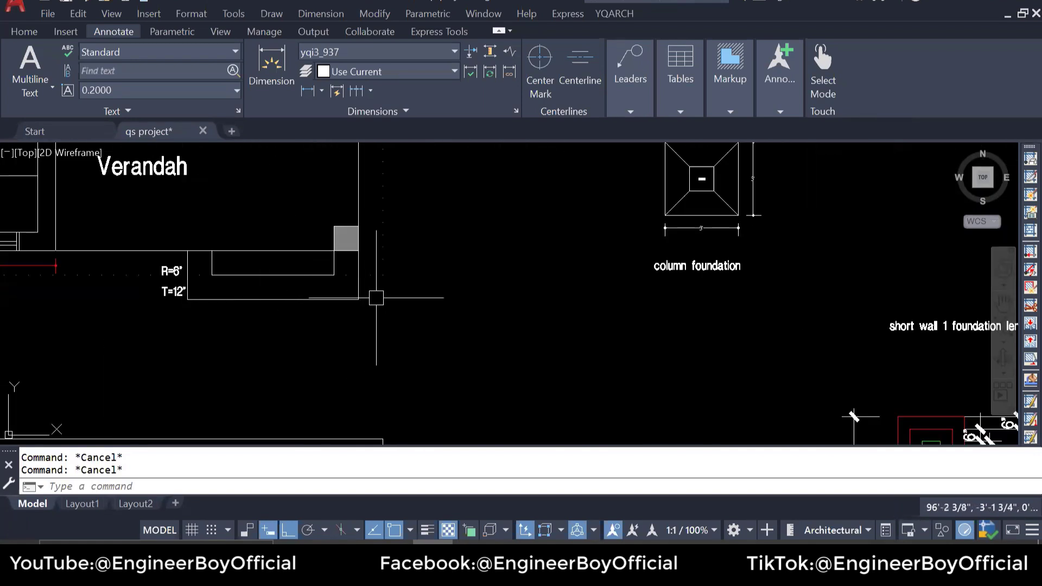
pyautogui.scroll(-2, 345, 350)
pyautogui.scroll(-2, 345, 350)
pyautogui.scroll(2, 380, 314)
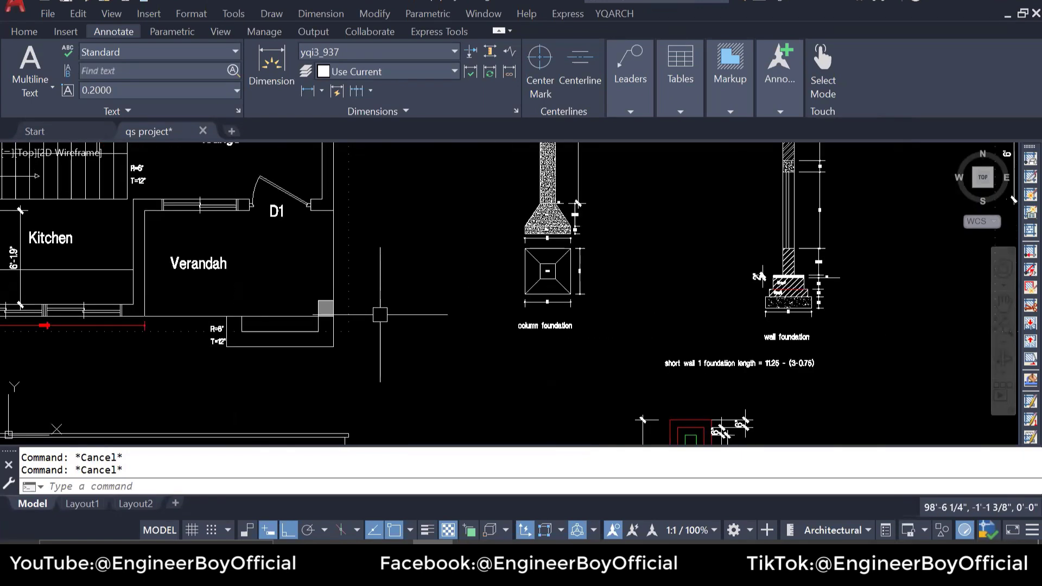
pyautogui.scroll(-2, 136, 323)
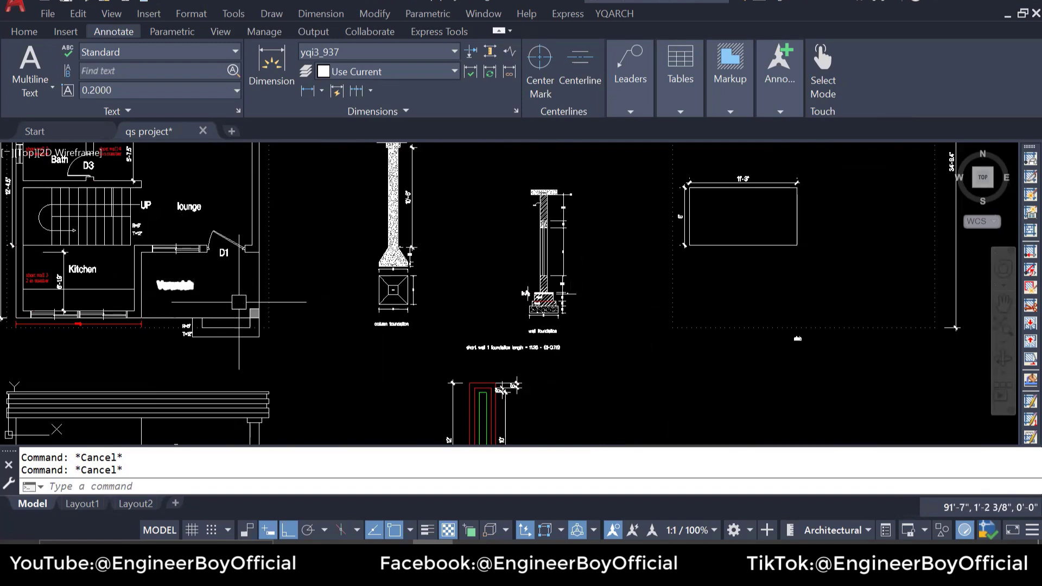
pyautogui.scroll(-2, 302, 221)
# - Examine the wall foundation section around the ground level line, the DPC and the brick steps
pyautogui.scroll(5, 359, 288)
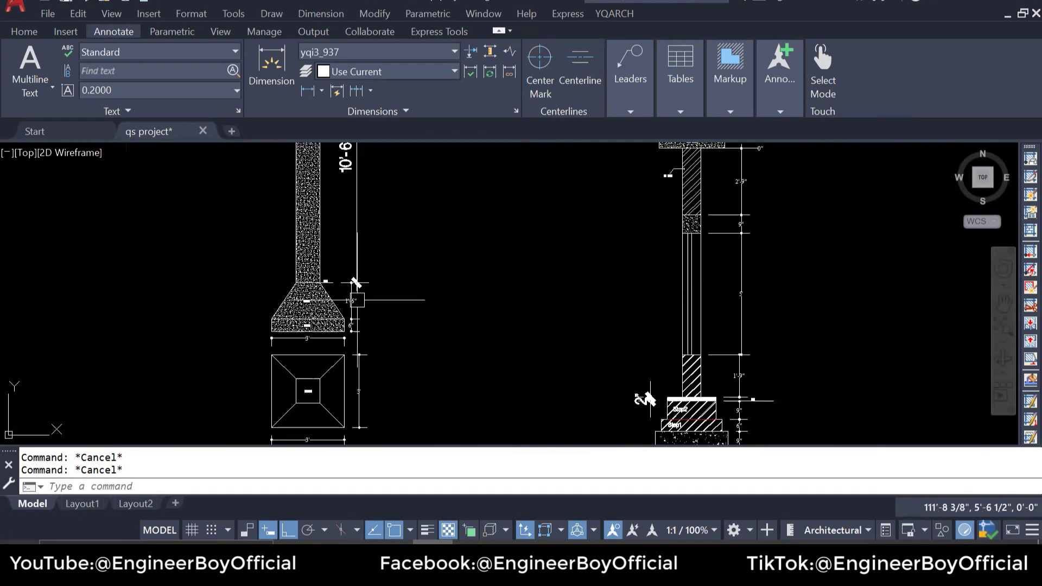
pyautogui.scroll(2, 359, 298)
pyautogui.scroll(-3, 348, 272)
pyautogui.scroll(-1, 337, 261)
pyautogui.scroll(3, 656, 366)
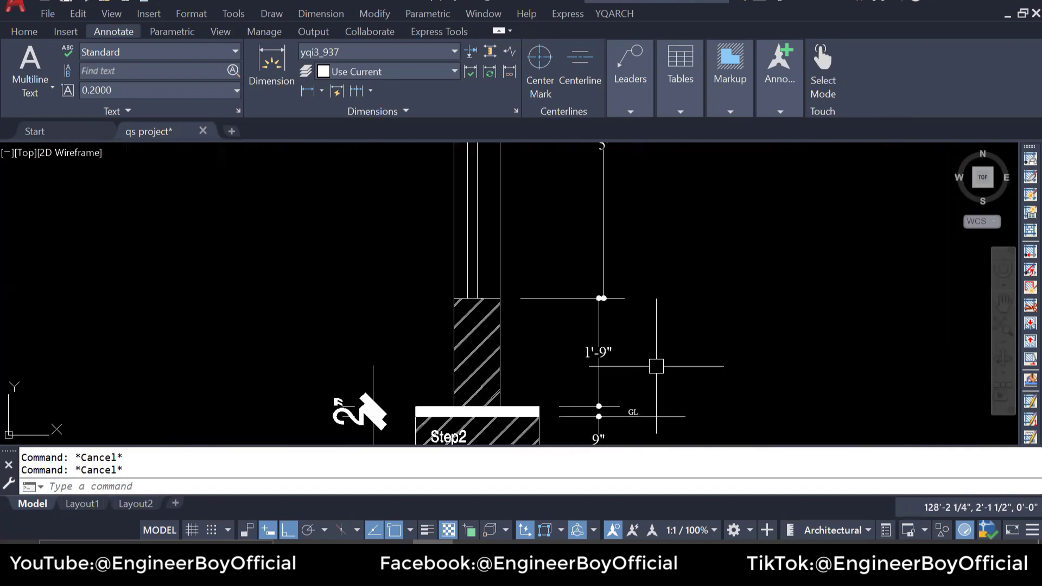
pyautogui.scroll(-3, 478, 272)
pyautogui.scroll(3, 516, 288)
pyautogui.scroll(1, 477, 320)
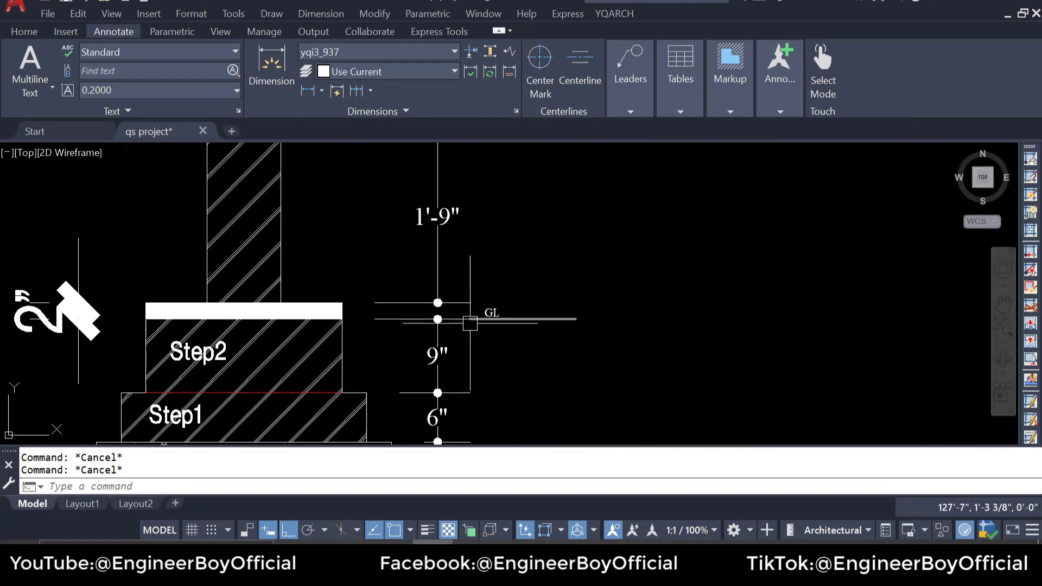
pyautogui.scroll(-5, 516, 285)
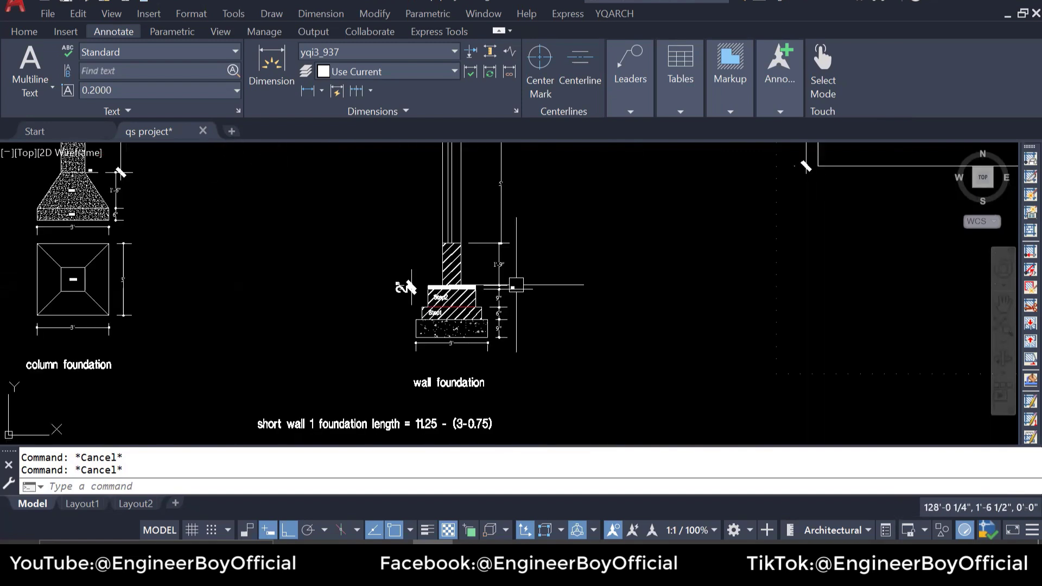
# - Inspect the column foundation section's ground level line and the depth dimension of its tapered 1:2:4 part
pyautogui.moveTo(133, 174)
pyautogui.mouseDown()
pyautogui.moveTo(305, 207)
pyautogui.moveTo(437, 209)
pyautogui.mouseUp()
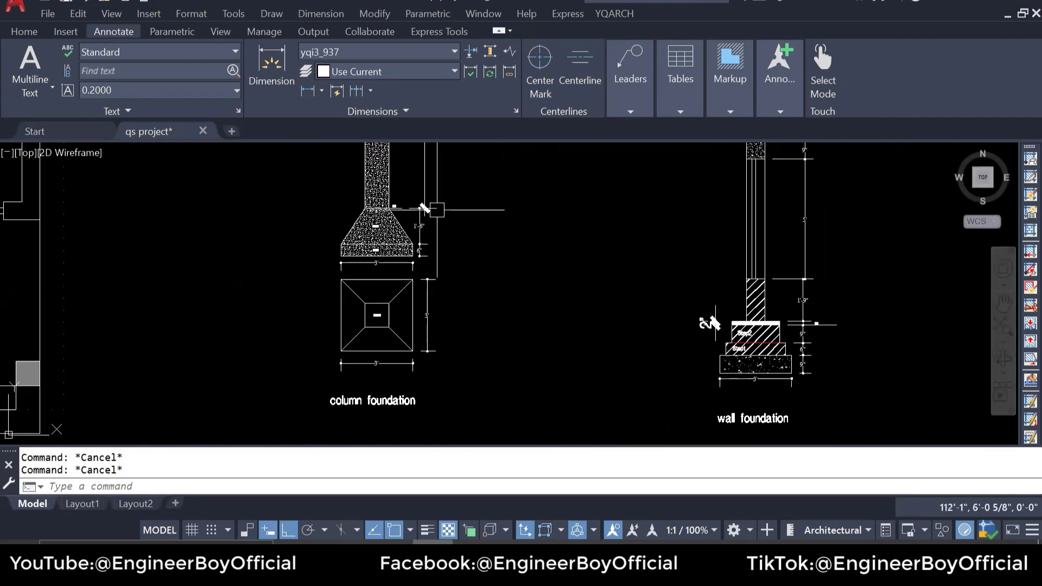
pyautogui.scroll(8, 437, 210)
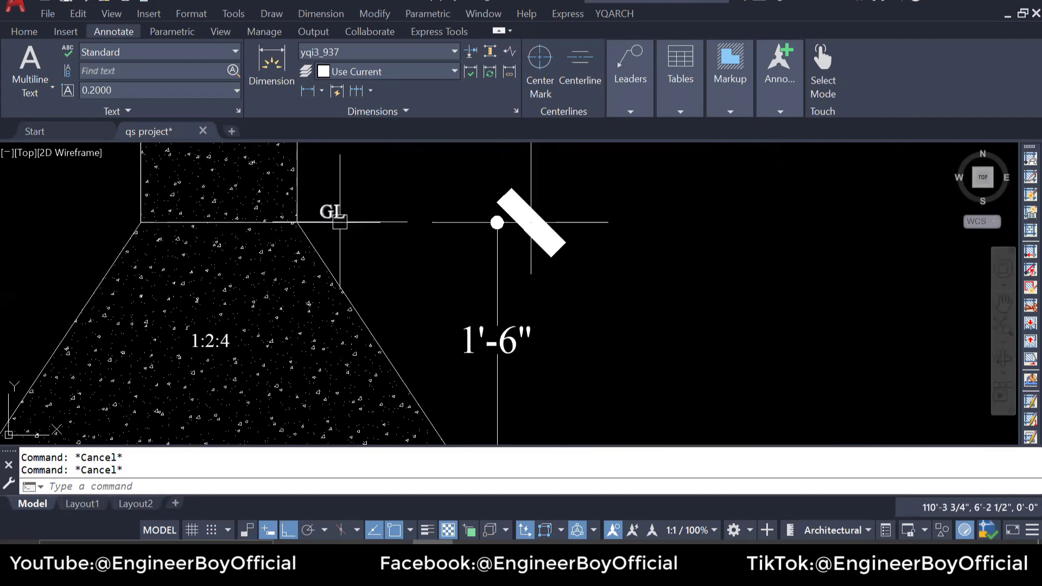
pyautogui.scroll(-2, 407, 221)
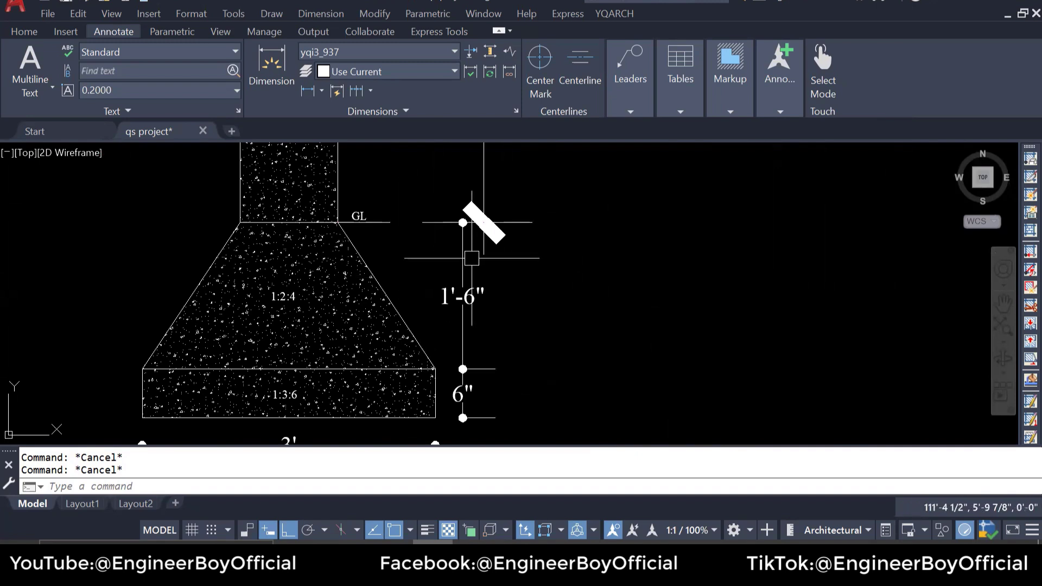
pyautogui.click(465, 260)
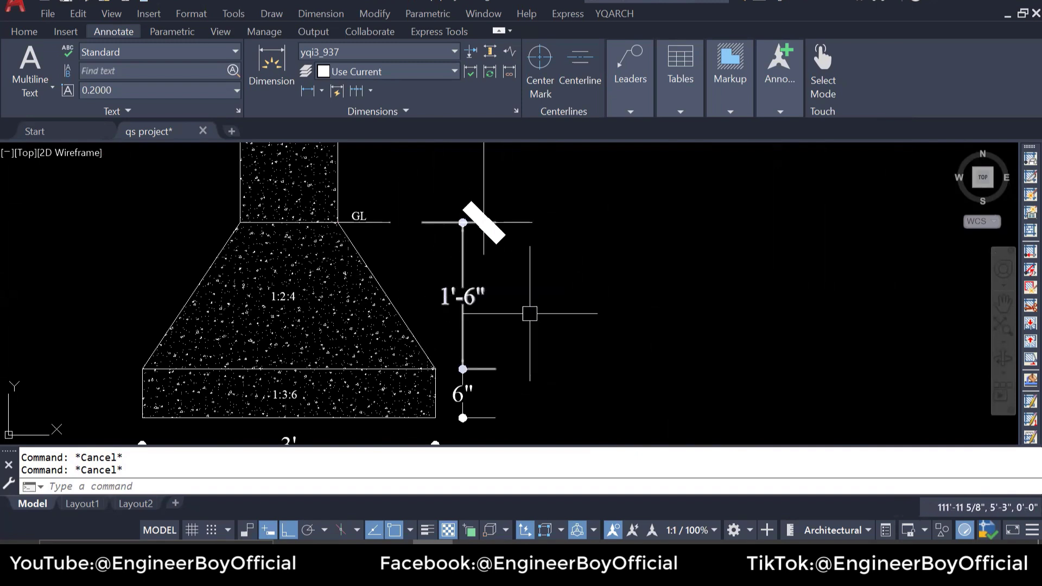
pyautogui.press('Escape')
pyautogui.scroll(-5, 505, 299)
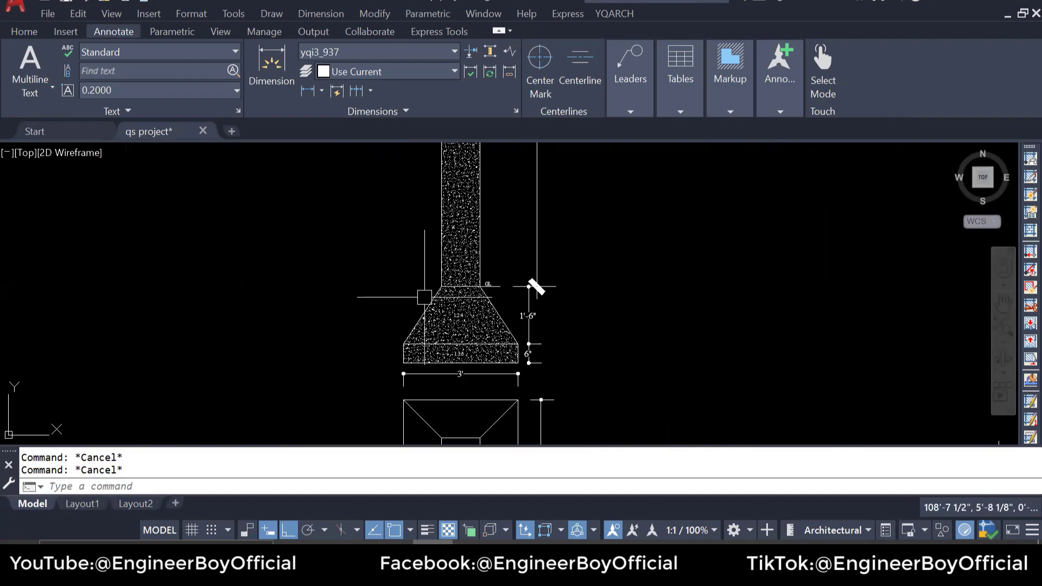
# - Examine the wall foundation section's step and concrete depths below the ground level line beside the column foundation section
pyautogui.scroll(3, 543, 301)
pyautogui.scroll(6, 648, 301)
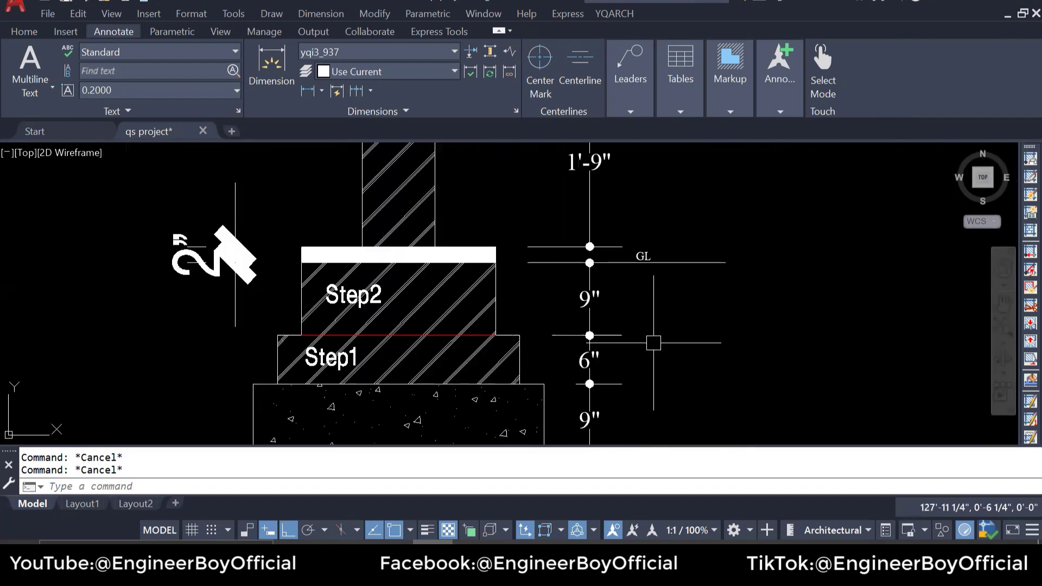
pyautogui.moveTo(656, 342); pyautogui.dragTo(593, 275)
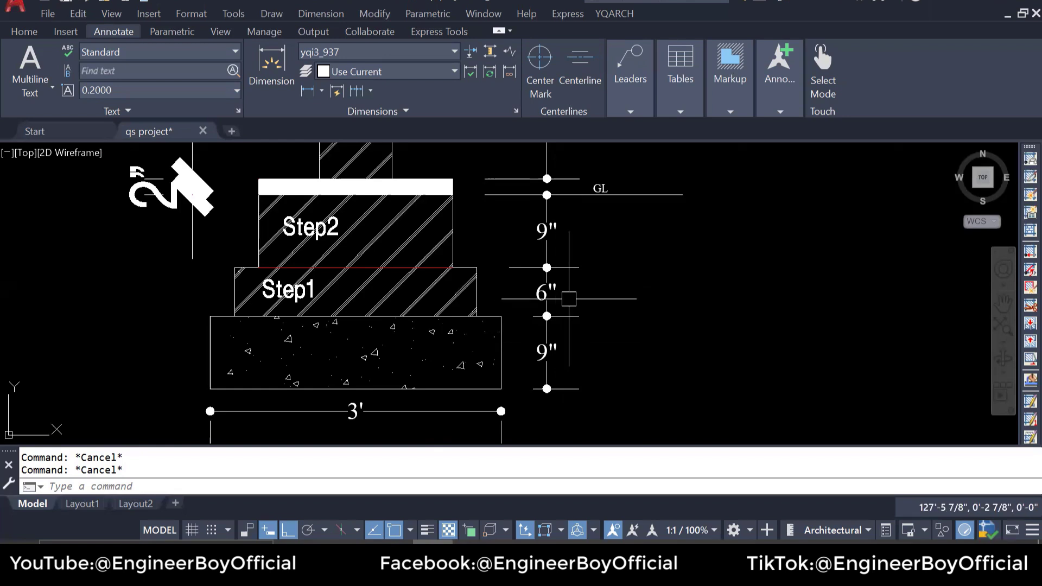
pyautogui.scroll(-4, 654, 330)
pyautogui.scroll(-3, 655, 331)
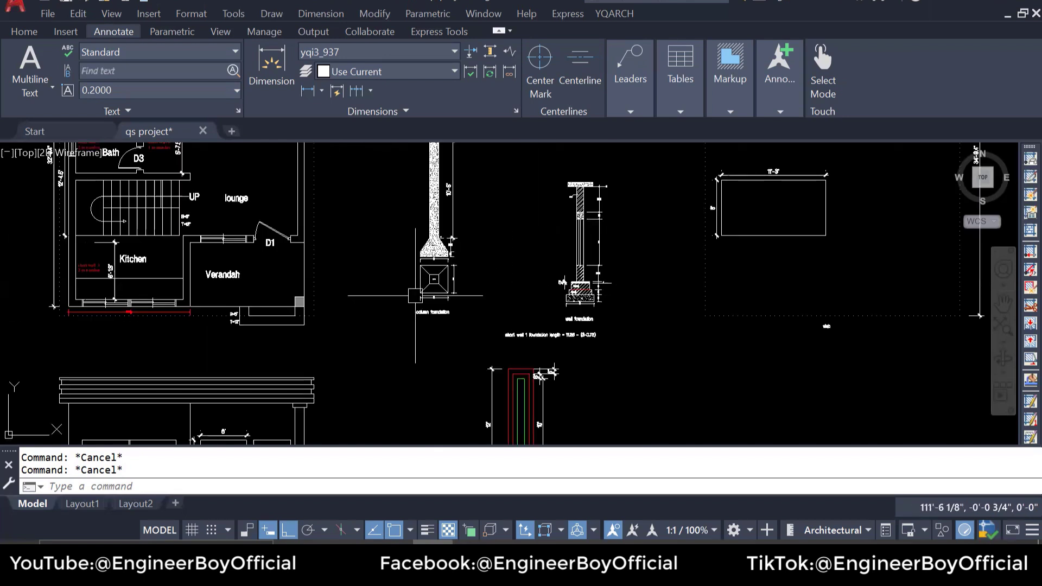
pyautogui.scroll(3, 580, 271)
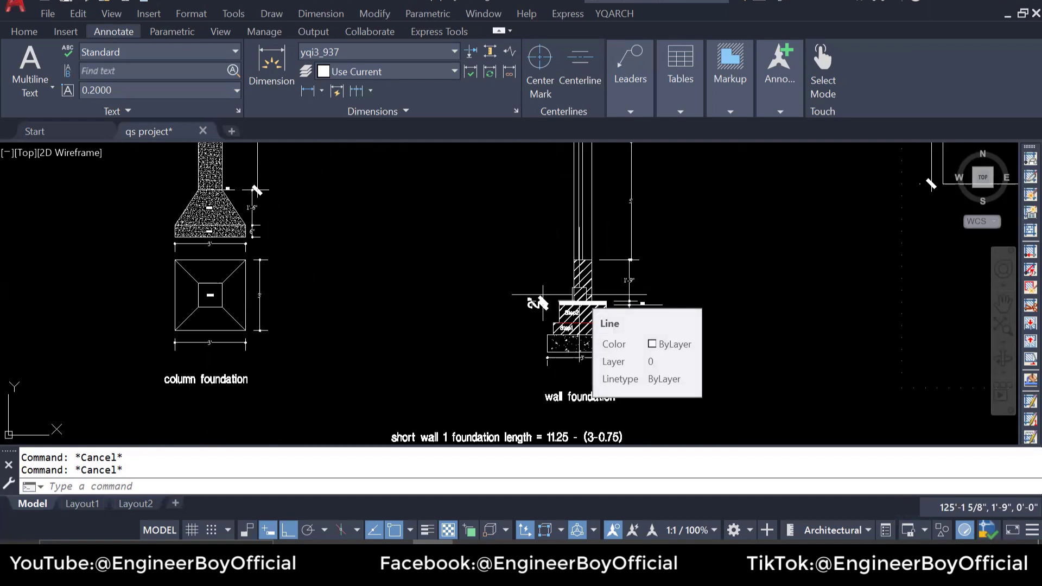
pyautogui.scroll(-1, 537, 303)
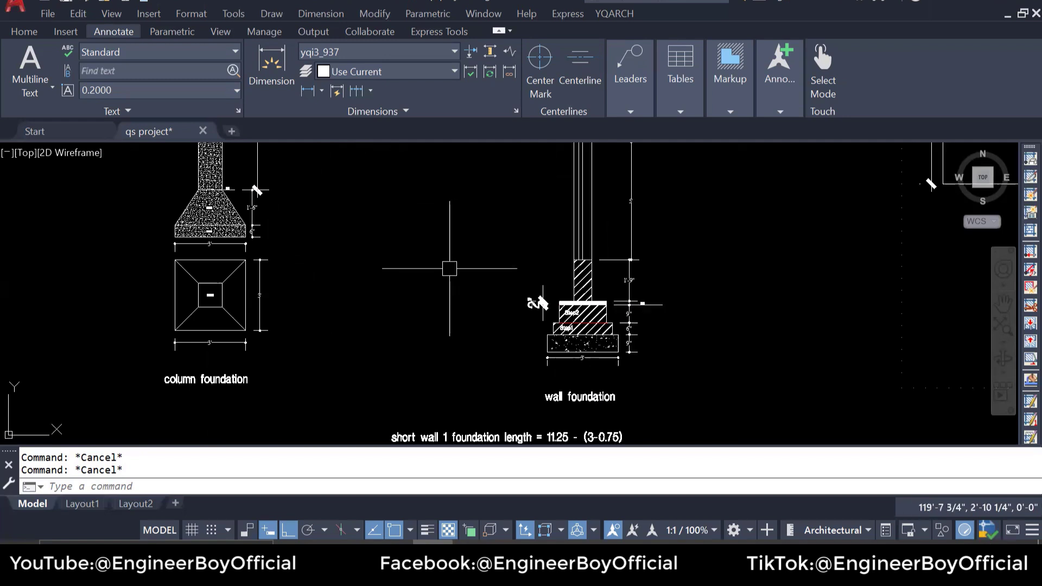
# - Locate the slab plan in the drawing, switch to Excel and add a "slab" entry below the column cap with No 1
pyautogui.scroll(-2, 449, 268)
pyautogui.scroll(-2, 417, 277)
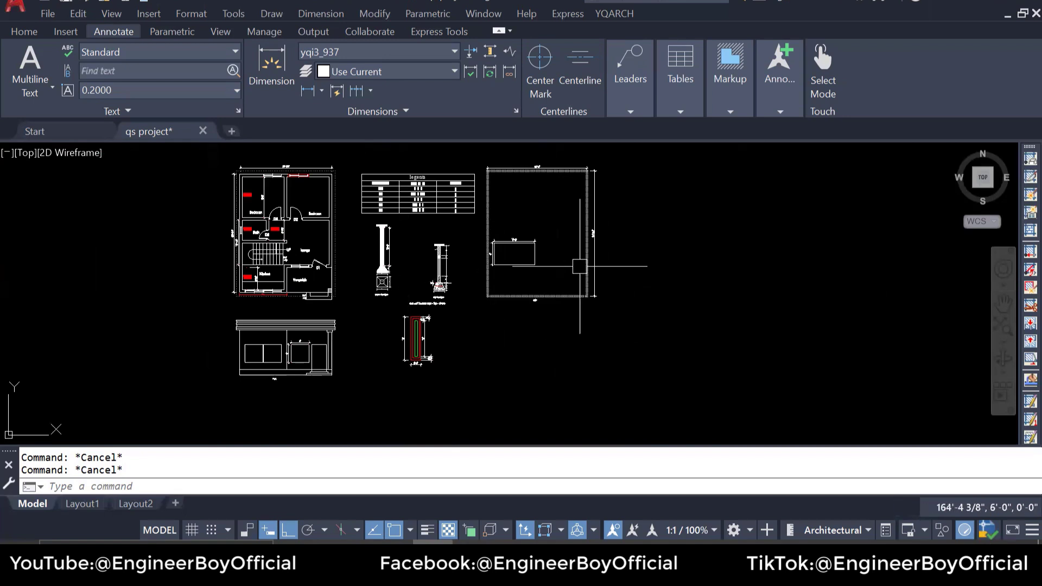
pyautogui.scroll(4, 581, 259)
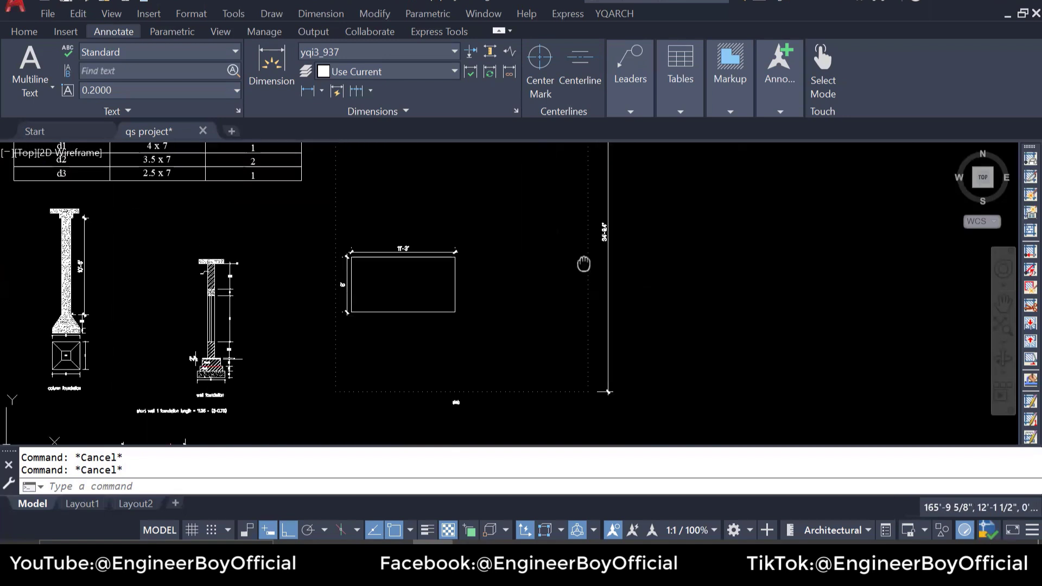
pyautogui.moveTo(581, 260); pyautogui.dragTo(572, 295)
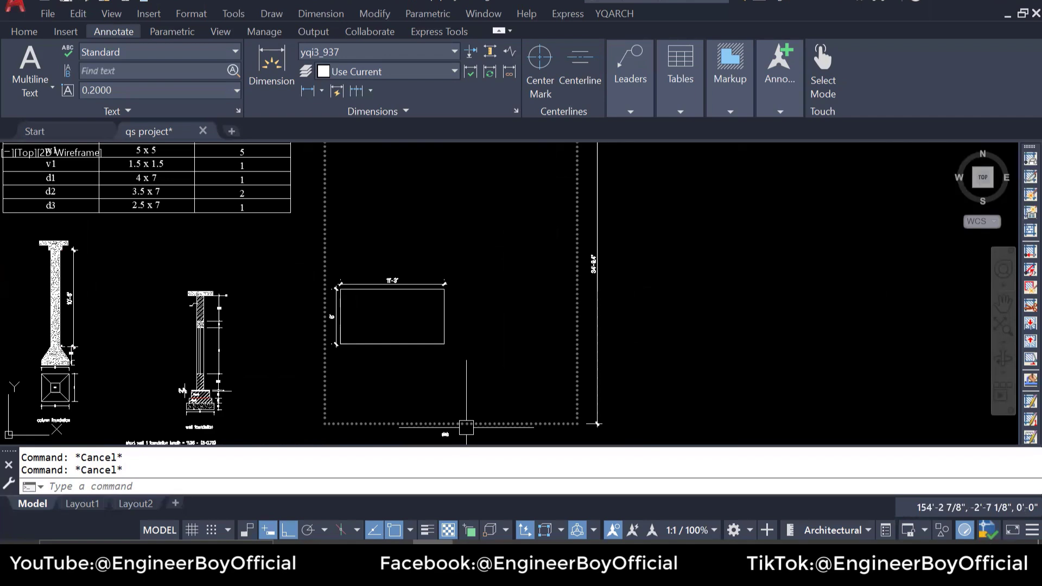
pyautogui.hotkey('alt', 'Tab')
pyautogui.write('slab')
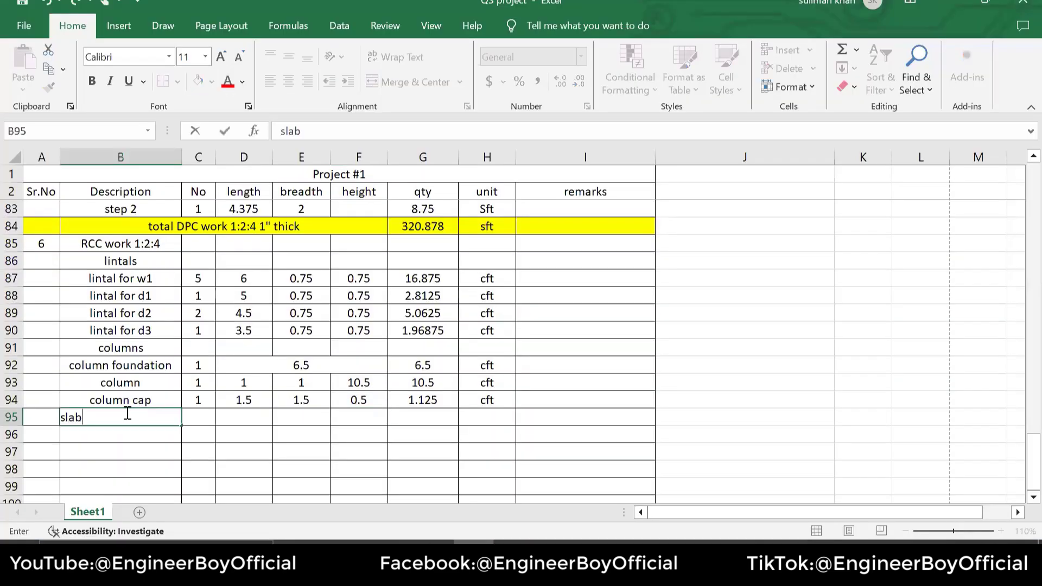
pyautogui.click(205, 416)
pyautogui.write('1')
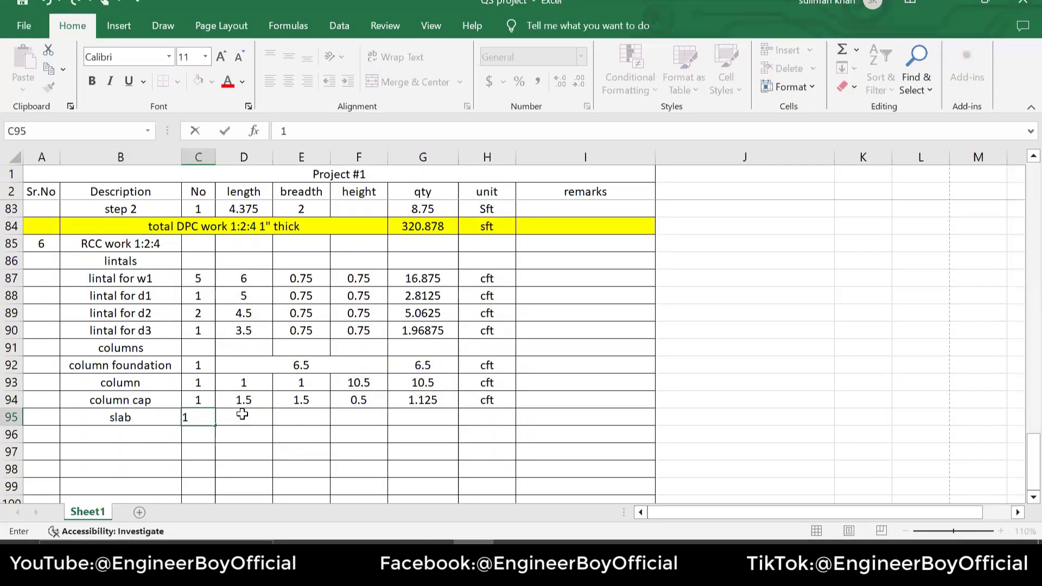
# - Read the slab plan's horizontal dimension in AutoCAD and enter 27.5 as the slab's length in Excel
pyautogui.click(240, 423)
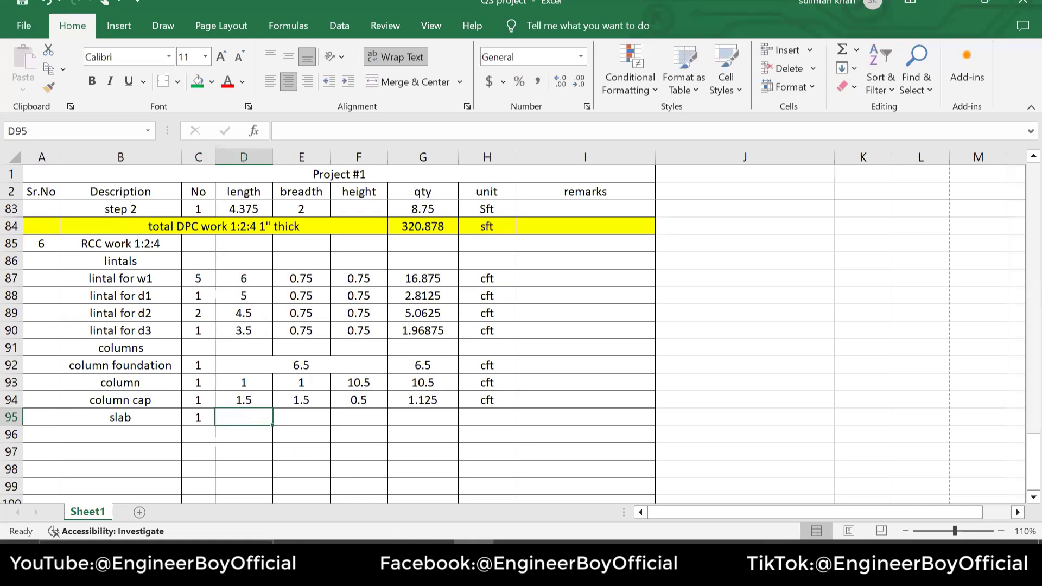
pyautogui.hotkey('alt', 'Tab')
pyautogui.scroll(6, 449, 252)
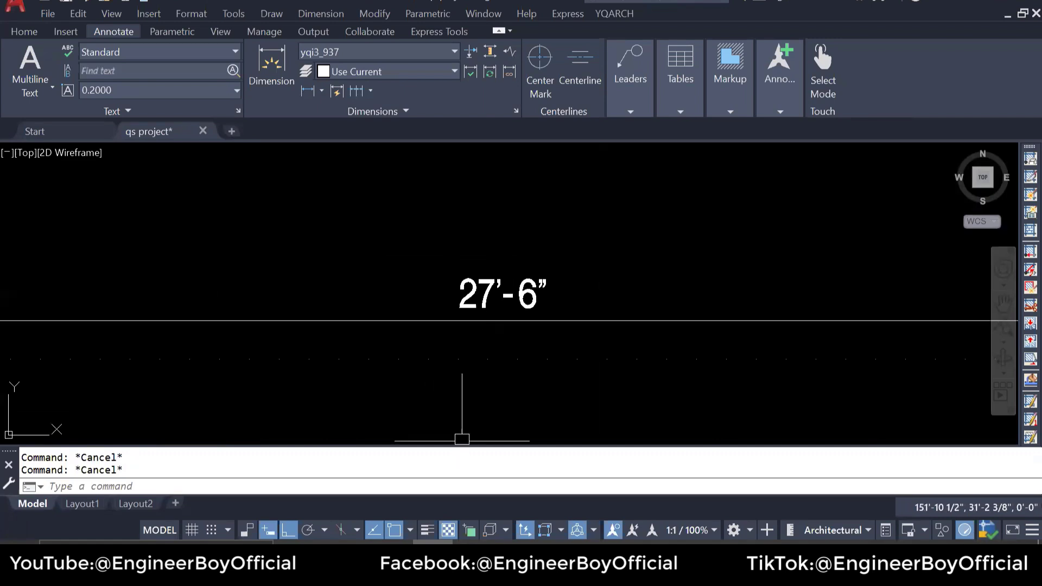
pyautogui.hotkey('alt', 'Tab')
pyautogui.write('2')
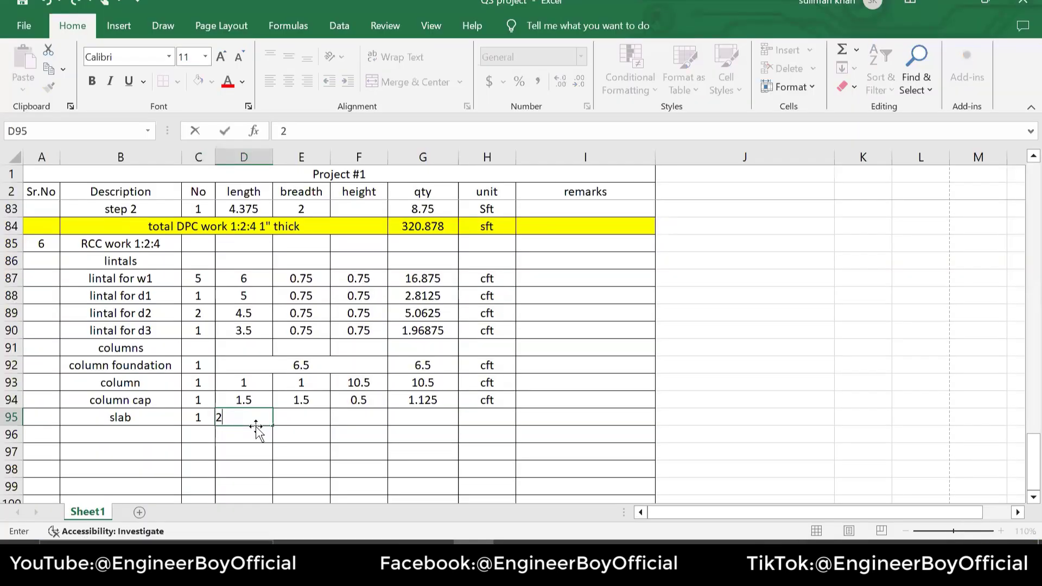
pyautogui.write('7.5')
# - Read the slab plan's vertical dimension in AutoCAD and enter 34.78 as the slab's breadth in Excel
pyautogui.click(293, 419)
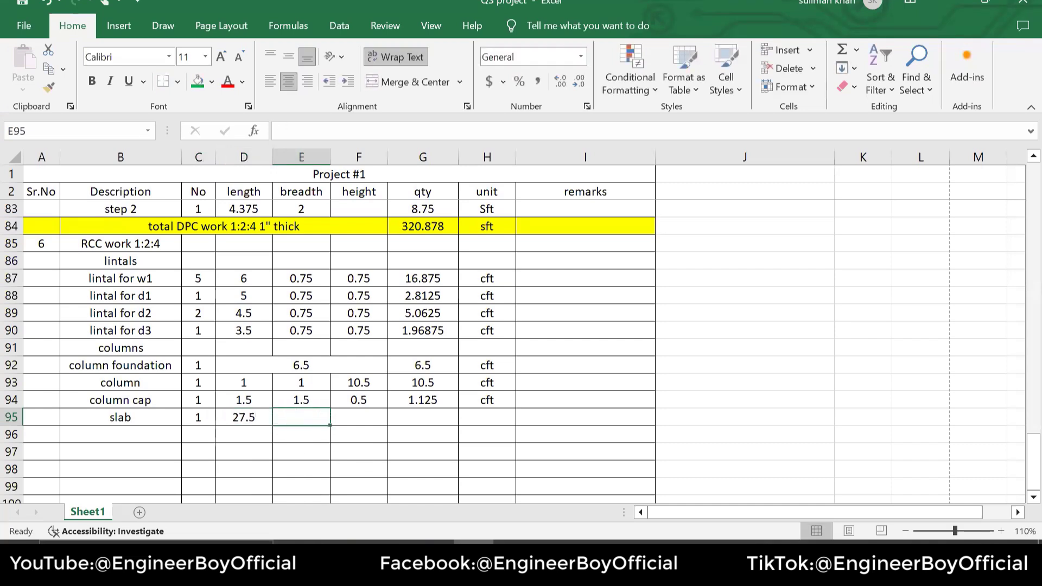
pyautogui.hotkey('alt', 'Tab')
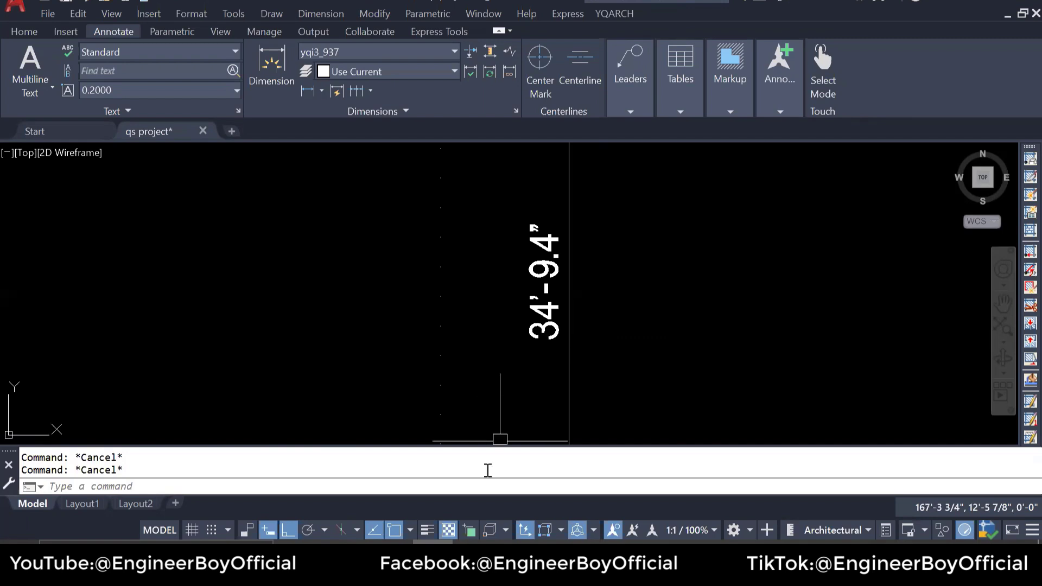
pyautogui.hotkey('alt', 'Tab')
pyautogui.write('34')
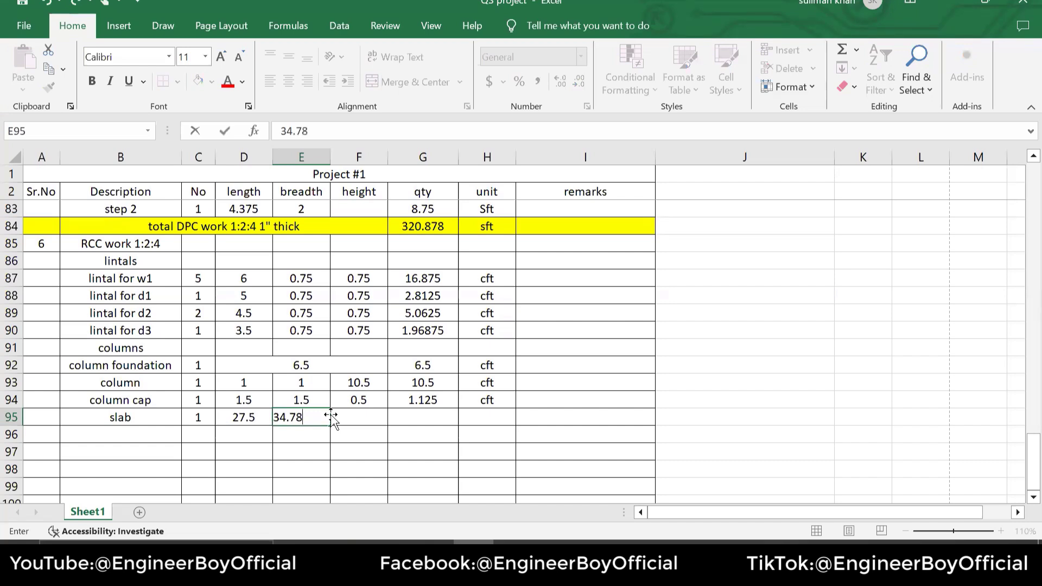
# - Set the slab's height to 0.5 and fill the column cap's quantity formula down to the slab row
pyautogui.click(375, 413)
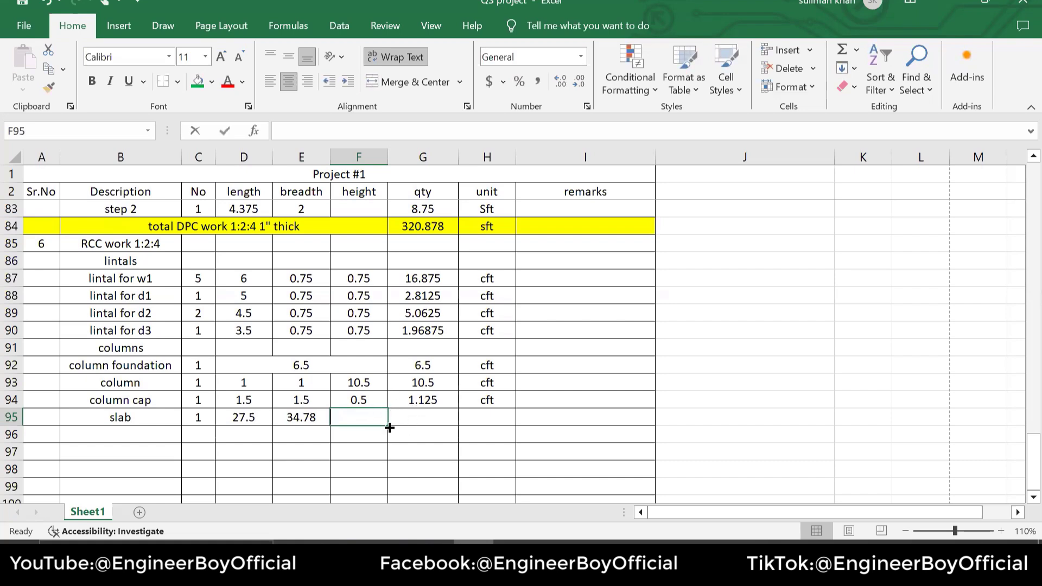
pyautogui.write('0.5')
pyautogui.click(447, 404)
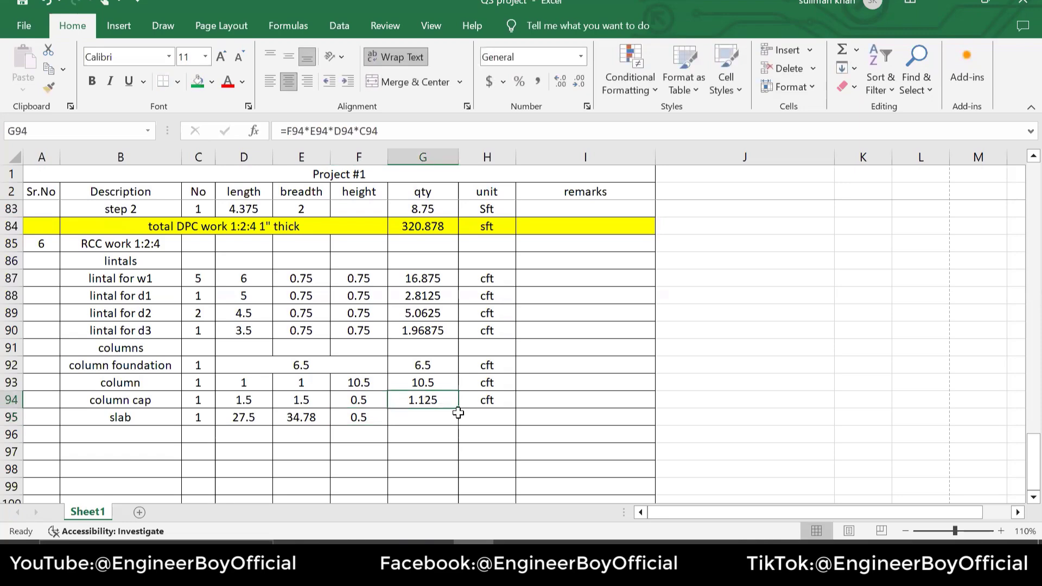
pyautogui.moveTo(456, 408); pyautogui.dragTo(457, 427)
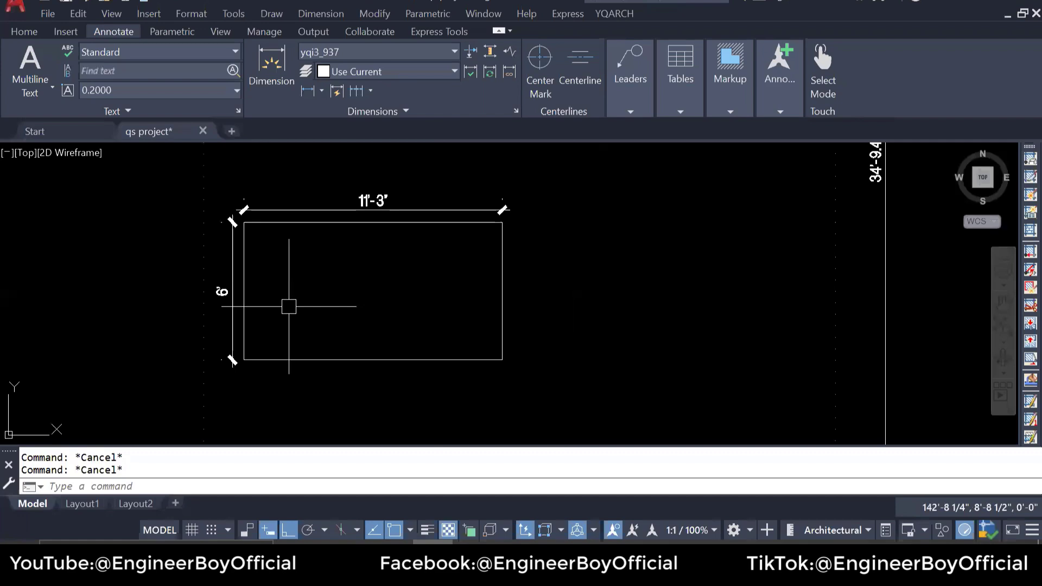
# - Inspect the stair opening in the AutoCAD slab plan and label the Excel row below slab "deduction for stair's hole"
pyautogui.scroll(2, 405, 275)
pyautogui.scroll(-8, 472, 299)
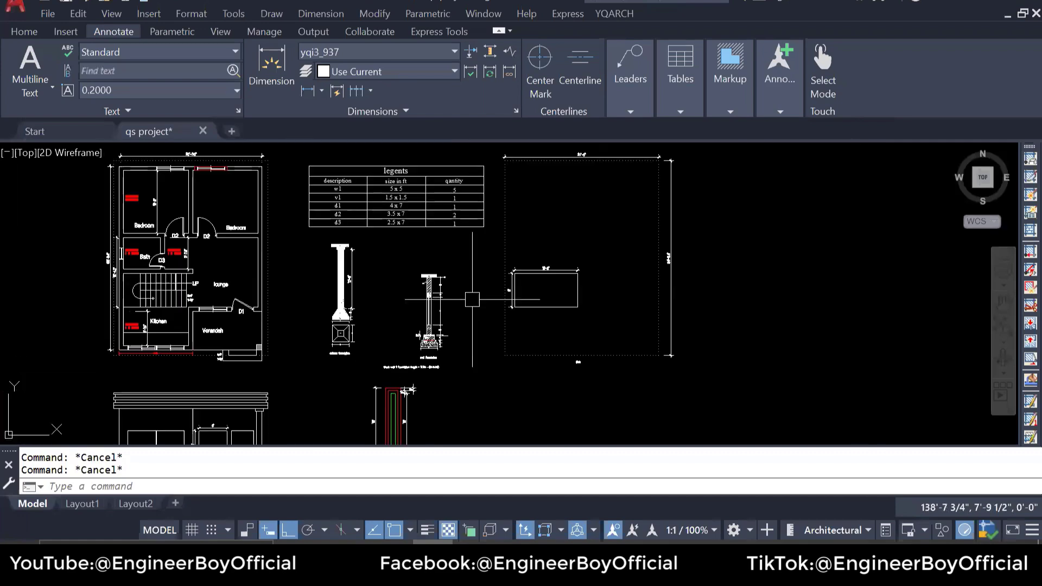
pyautogui.scroll(4, 166, 296)
pyautogui.scroll(-2, 163, 293)
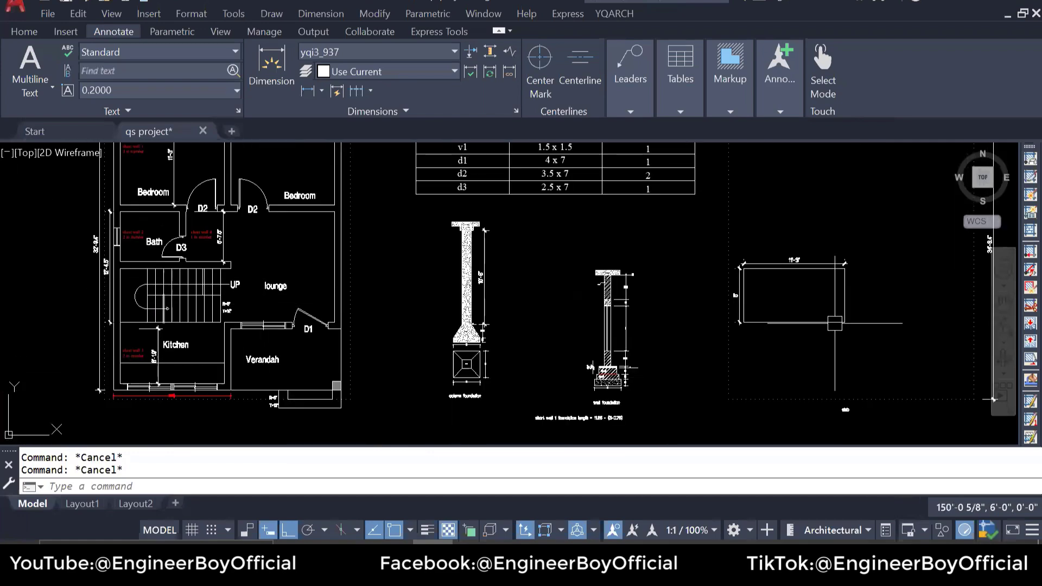
pyautogui.scroll(6, 793, 293)
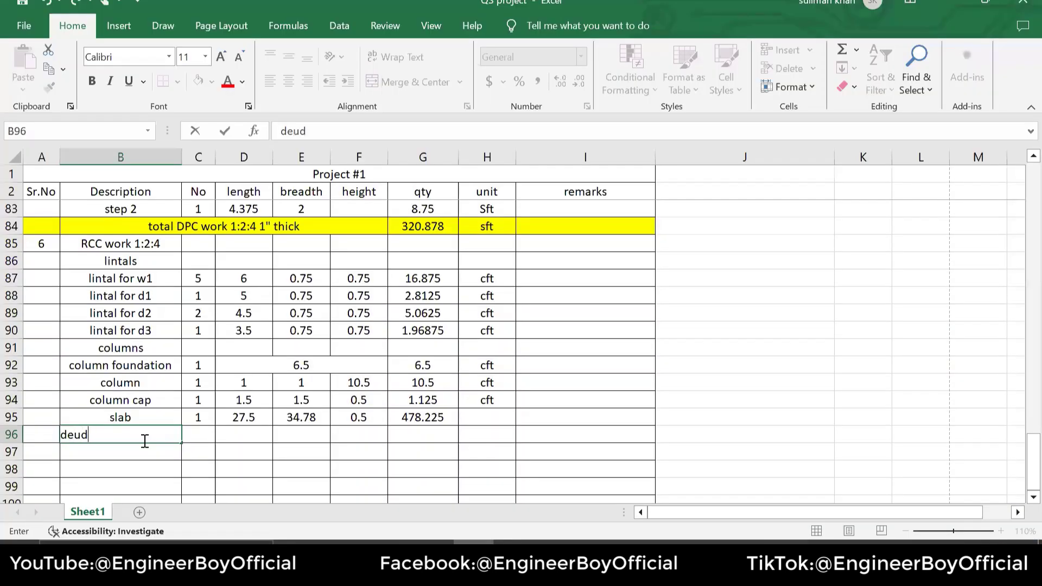
pyautogui.press('BackSpace')
pyautogui.press('BackSpace')
pyautogui.write('duction for ')
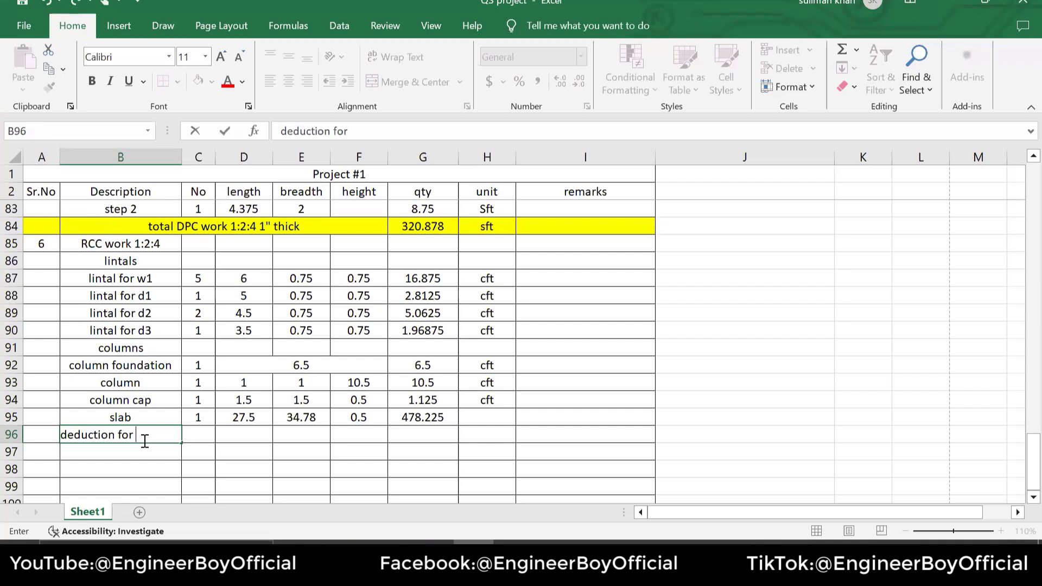
pyautogui.write("stair's ho")
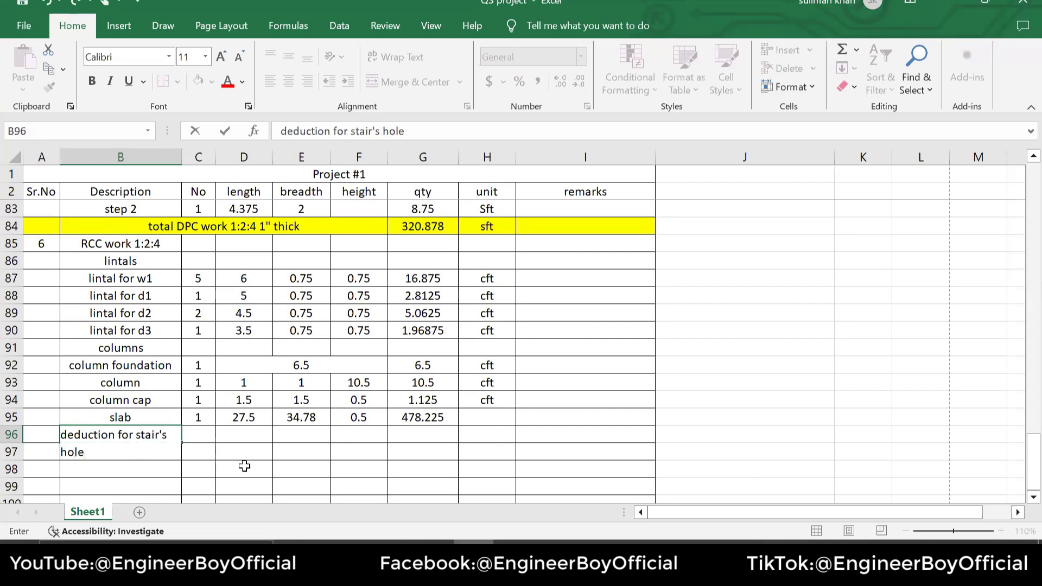
pyautogui.write('le')
pyautogui.click(289, 472)
# - Set the stair hole deduction's No to 1 and its length to 11.25, reading the opening's length from the AutoCAD plan
pyautogui.click(196, 447)
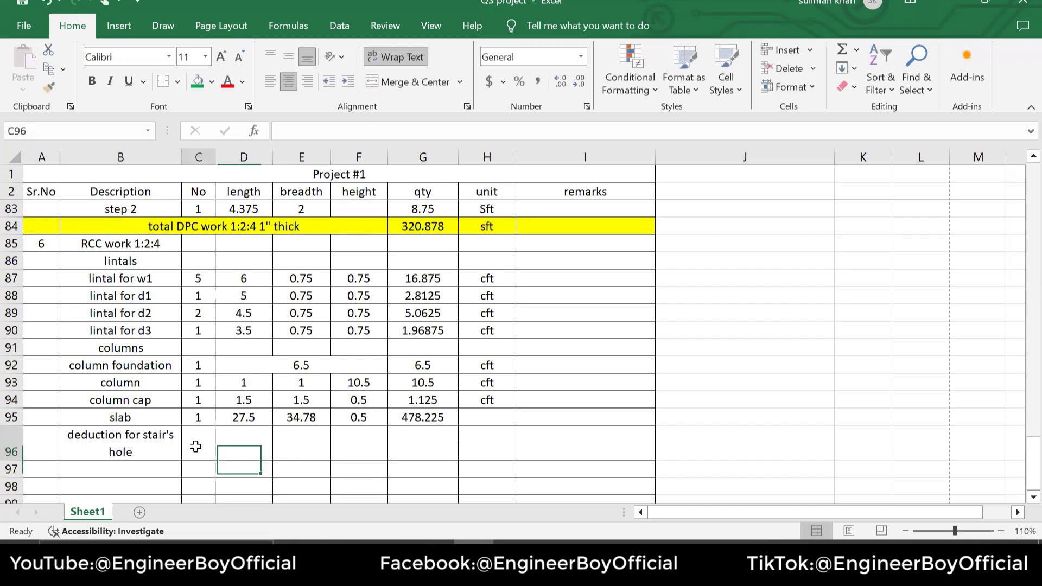
pyautogui.write('1')
pyautogui.click(256, 438)
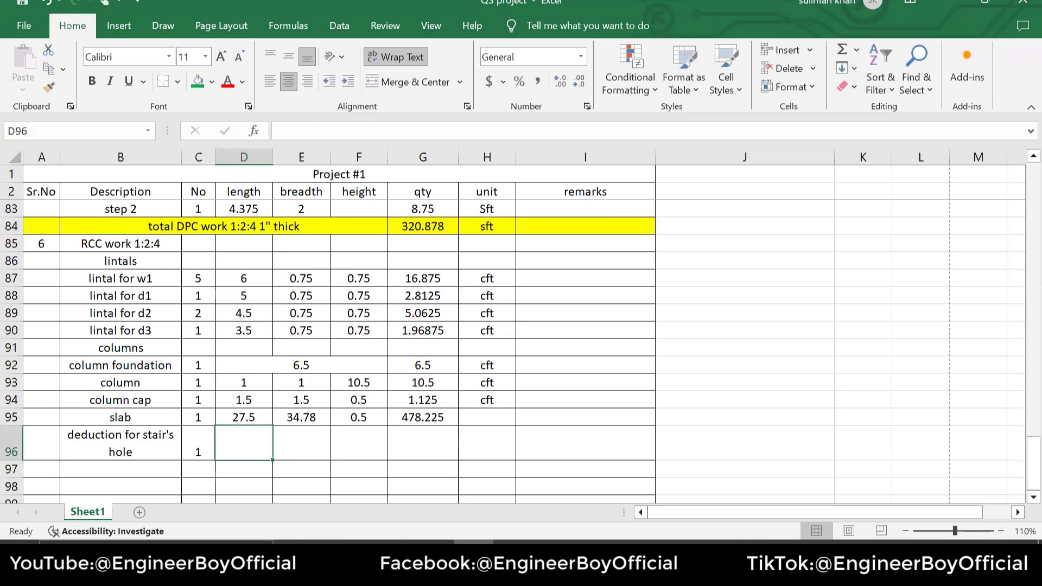
pyautogui.hotkey('alt', 'Tab')
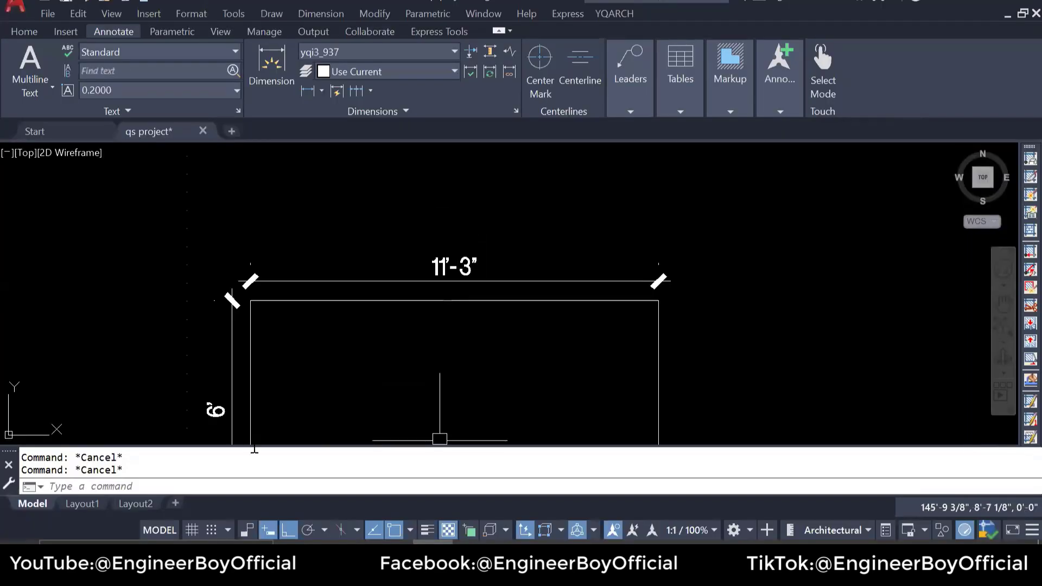
pyautogui.hotkey('alt', 'Tab')
pyautogui.write('11.25')
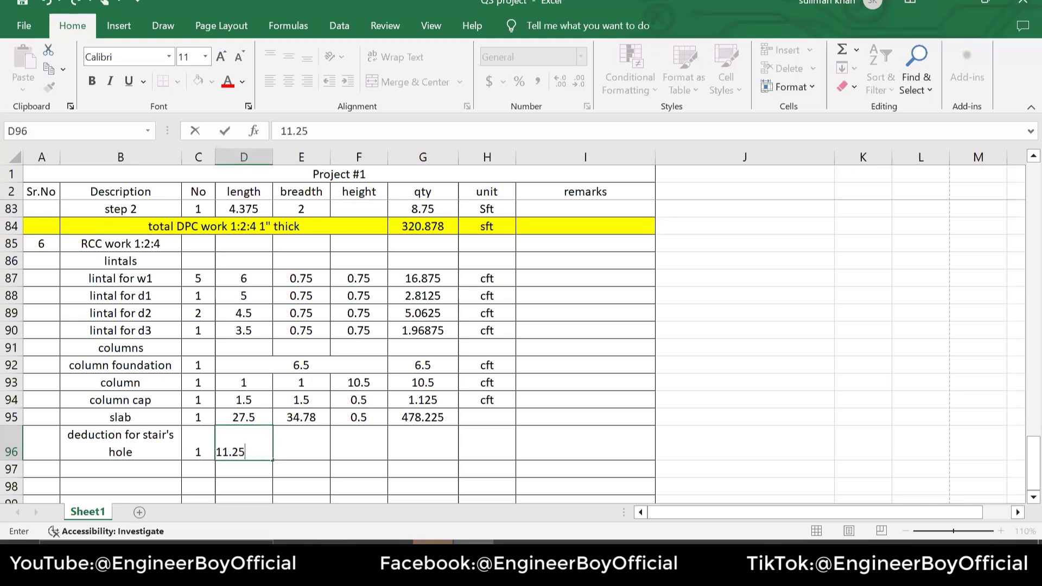
# - Enter 6 as the stair hole's breadth, read from the AutoCAD plan, and fill the slab's 0.5 height down to the deduction row
pyautogui.hotkey('alt', 'Tab')
pyautogui.scroll(4, 279, 298)
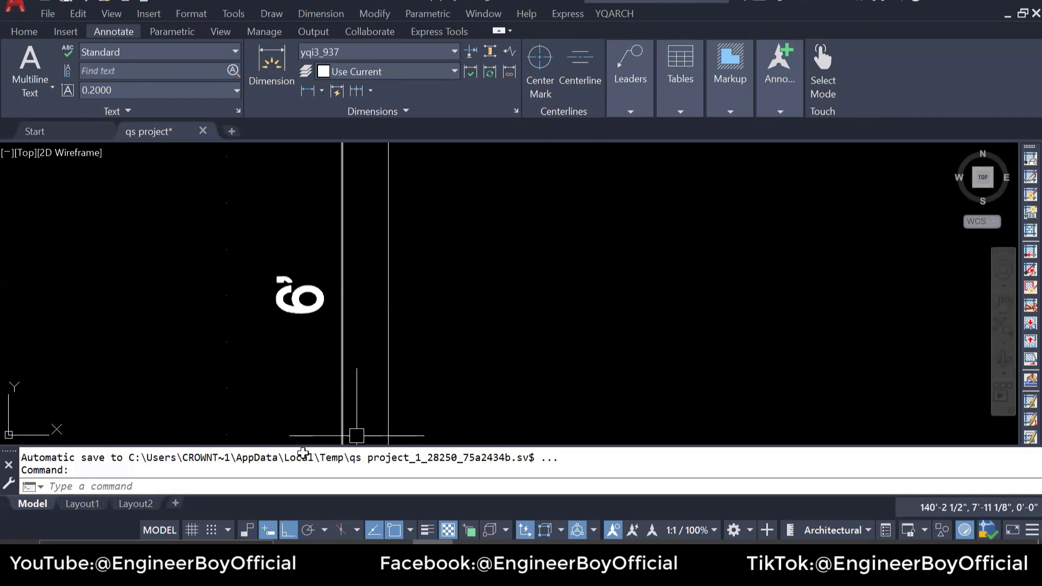
pyautogui.hotkey('alt', 'Tab')
pyautogui.write('6')
pyautogui.click(372, 448)
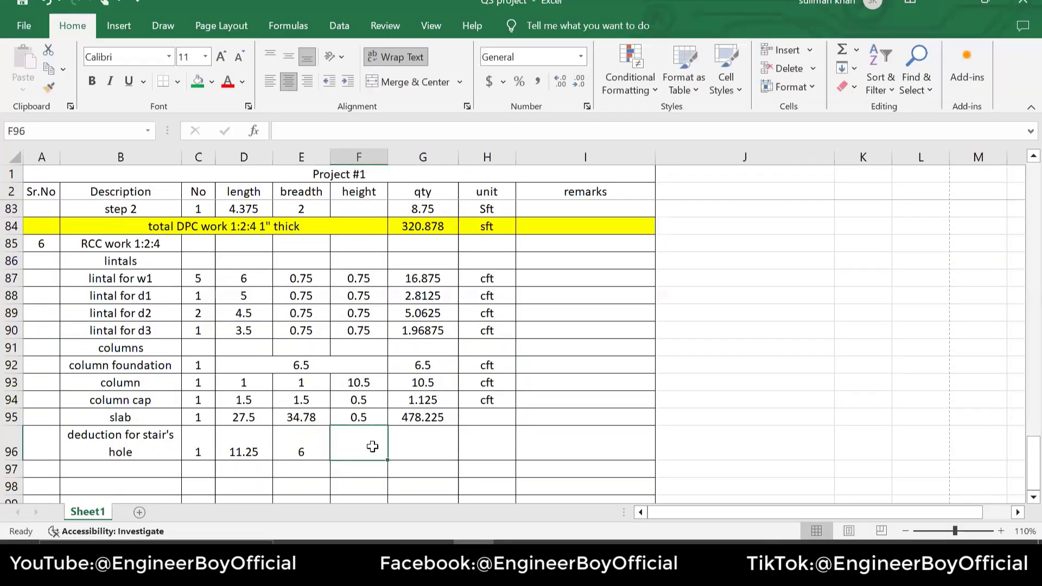
pyautogui.click(362, 419)
pyautogui.moveTo(387, 426); pyautogui.dragTo(404, 450)
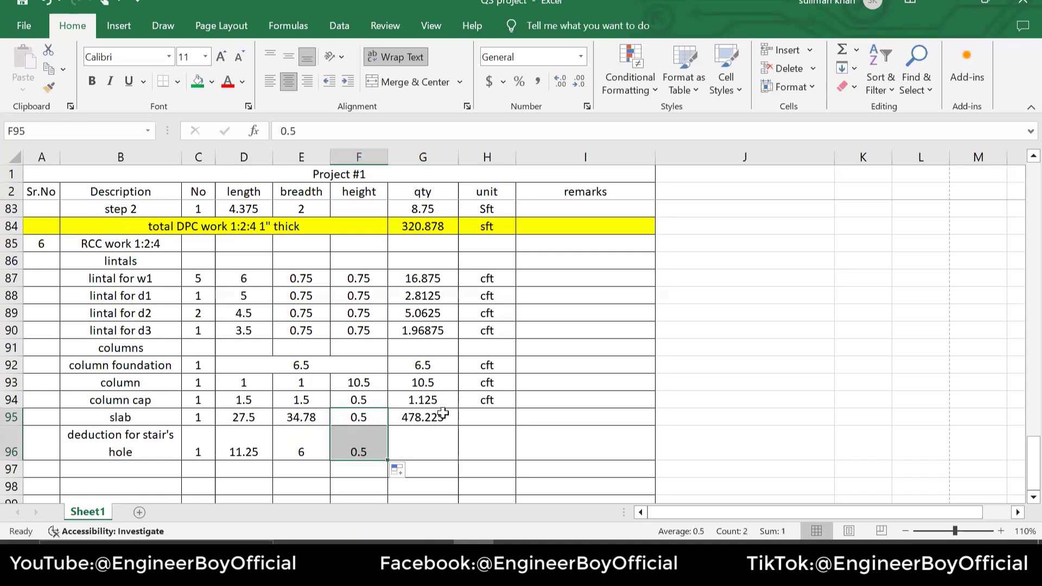
# - Fill the slab's quantity formula down to the deduction row and copy the unit cft down to both the slab and deduction rows
pyautogui.click(434, 418)
pyautogui.moveTo(459, 426); pyautogui.dragTo(462, 451)
pyautogui.click(510, 401)
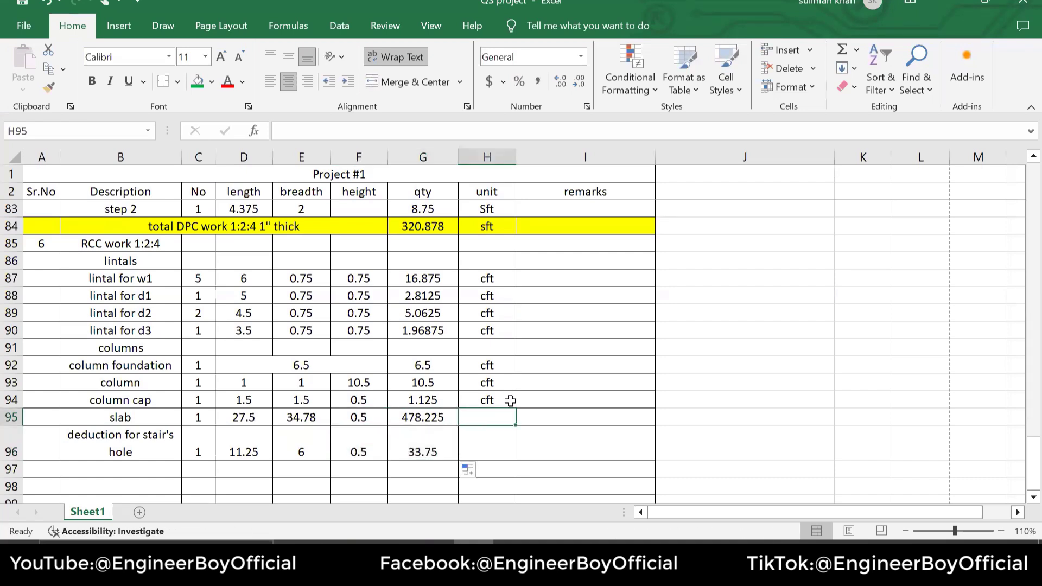
pyautogui.moveTo(516, 408); pyautogui.dragTo(519, 431)
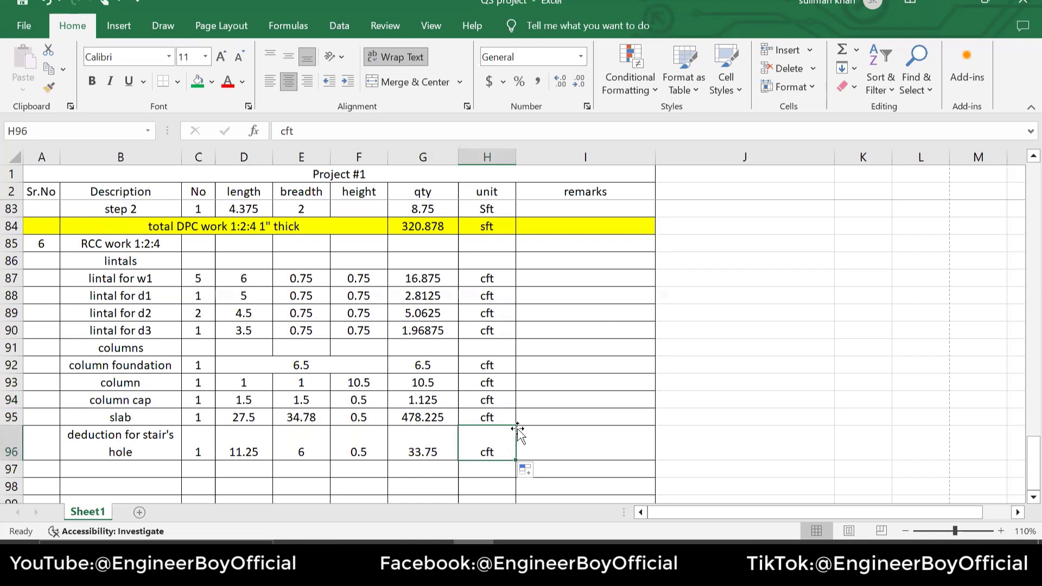
pyautogui.click(535, 402)
# - Insert a blank row between the slab row and the deduction for stair's hole row
pyautogui.scroll(-1, 521, 342)
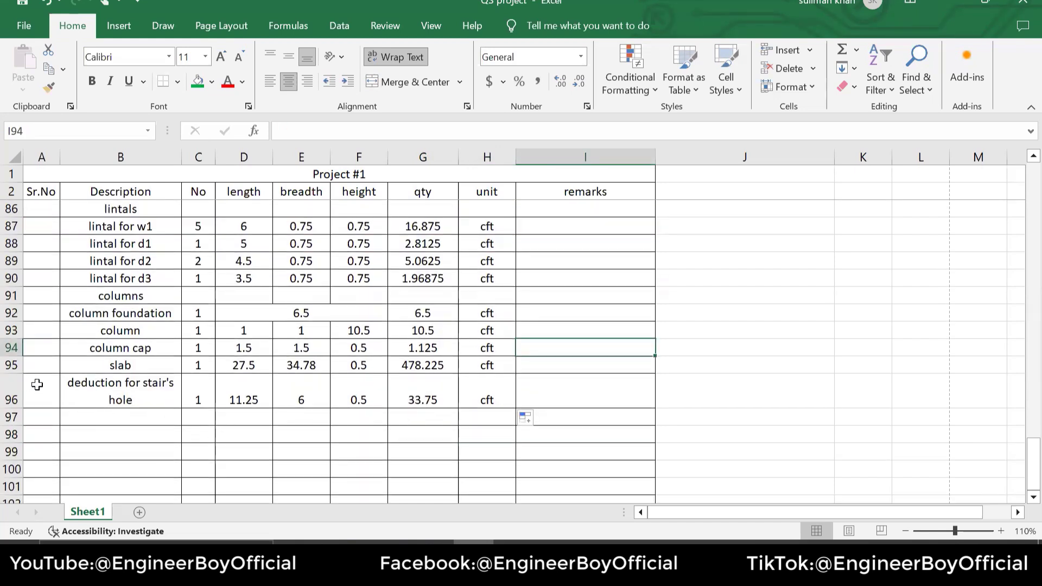
pyautogui.click(20, 389)
pyautogui.rightClick(21, 389)
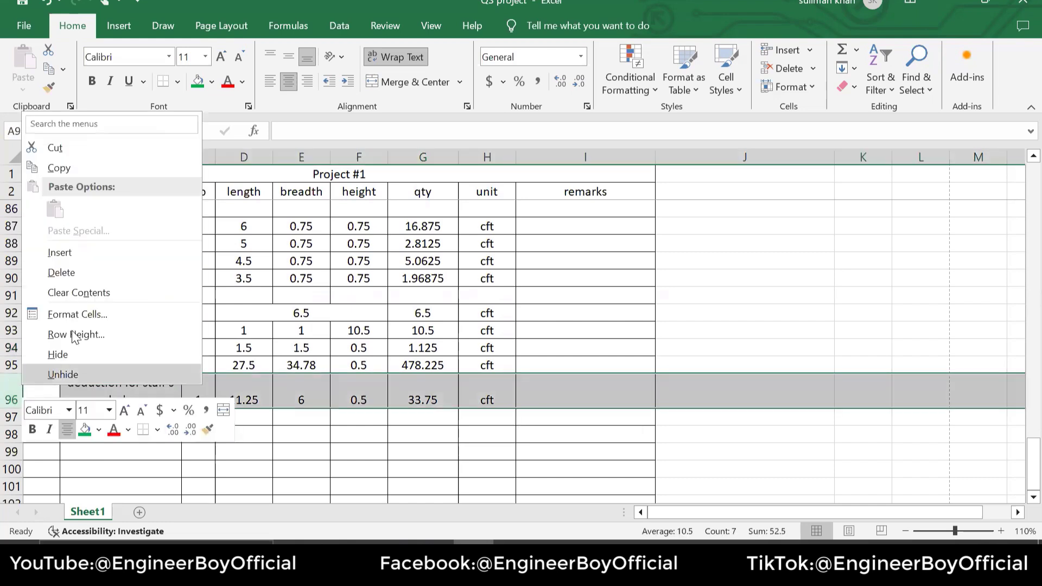
pyautogui.click(87, 253)
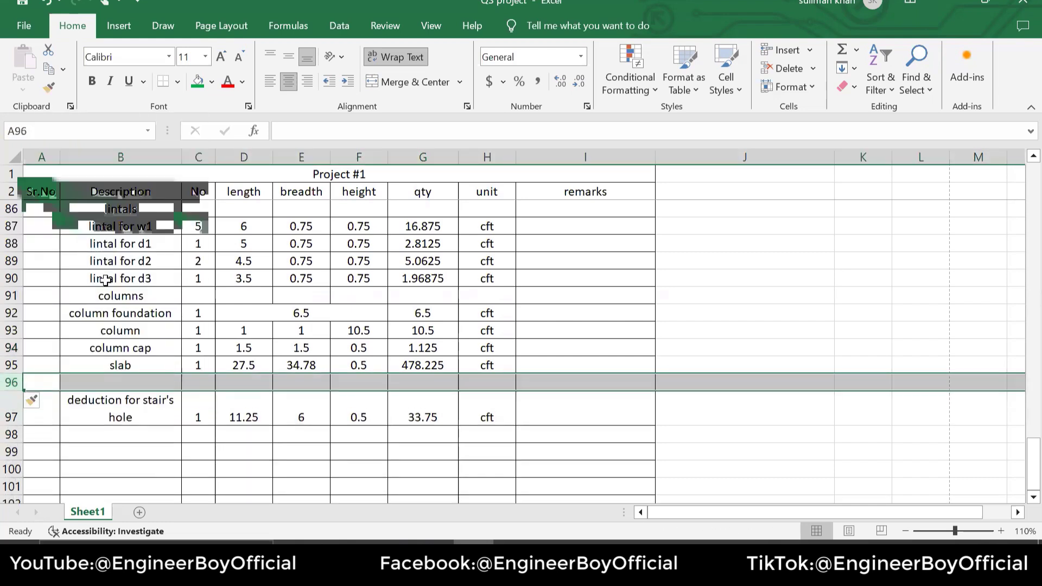
# - Merge and center the new row's cells from Description through height and label them "total RCC Work"
pyautogui.click(160, 380)
pyautogui.moveTo(153, 379); pyautogui.dragTo(352, 376)
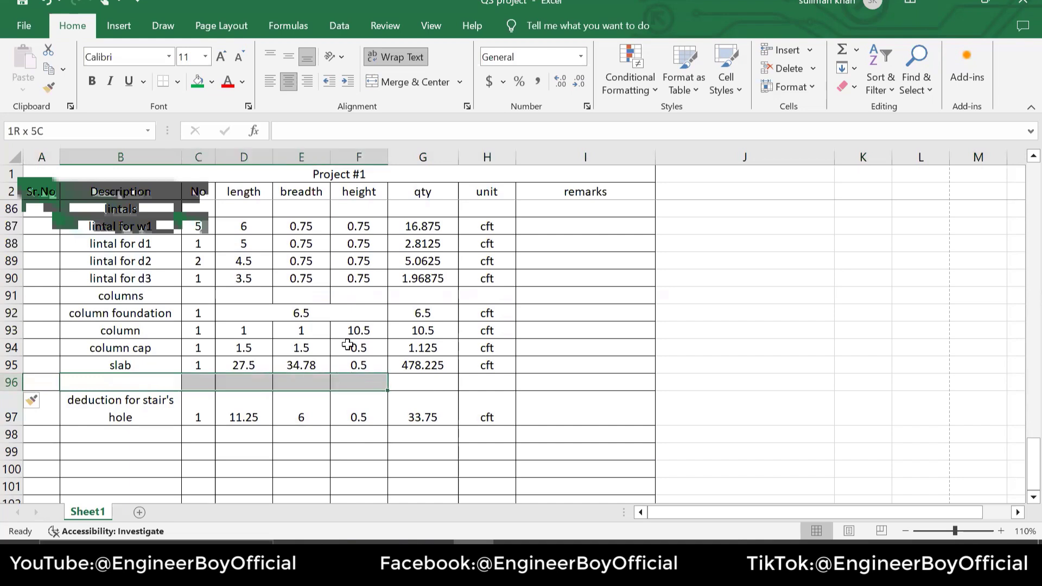
pyautogui.click(415, 82)
pyautogui.write('t')
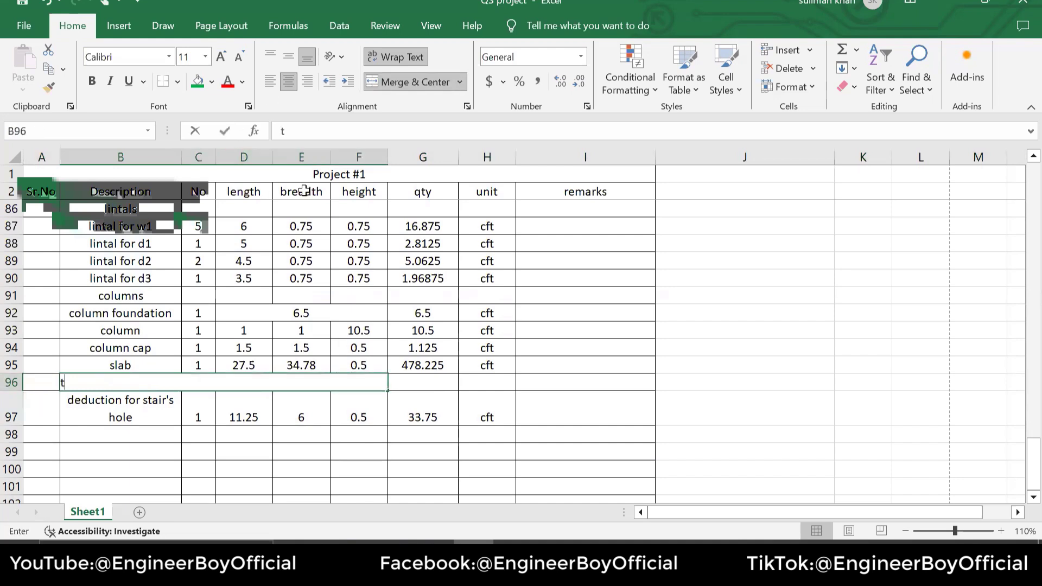
pyautogui.write('otal RCCw')
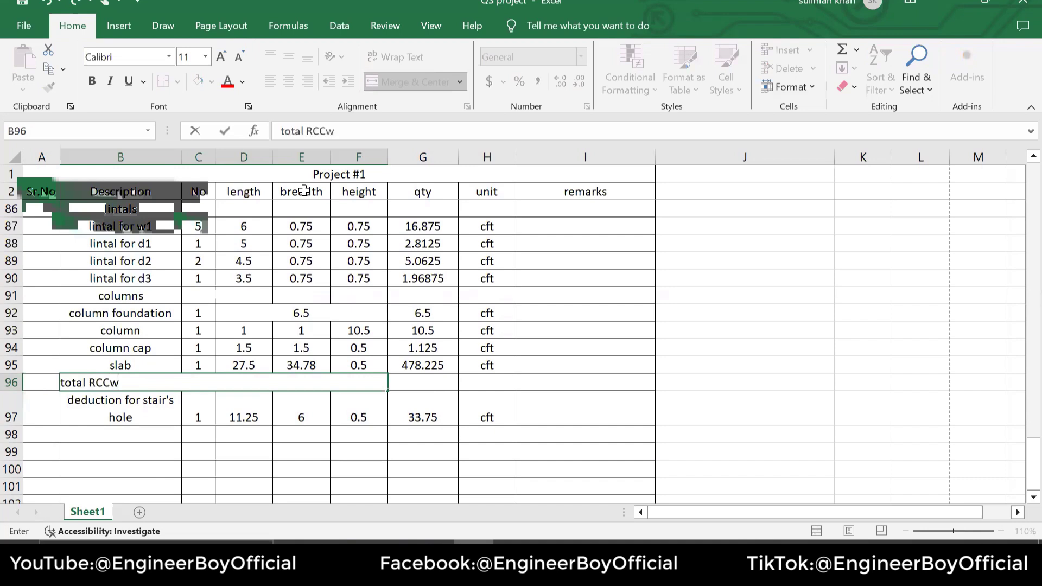
pyautogui.write('or')
pyautogui.press('BackSpace')
pyautogui.press('BackSpace')
pyautogui.press('BackSpace')
pyautogui.write('Work')
pyautogui.press('Return')
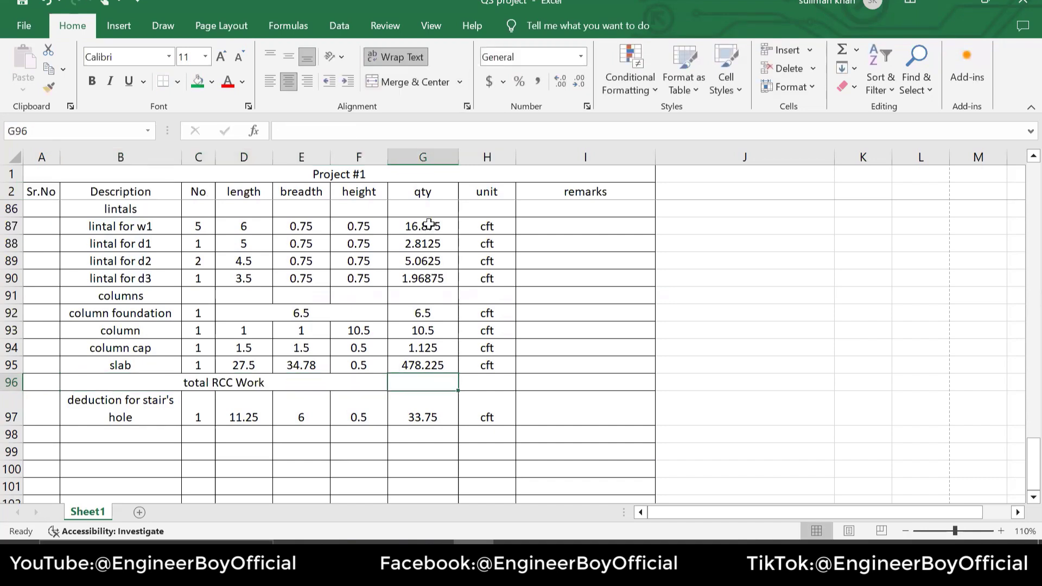
# - Sum the quantities from lintal for w1 through slab into the total RCC Work row and set its unit to cft
pyautogui.moveTo(426, 226); pyautogui.dragTo(427, 383)
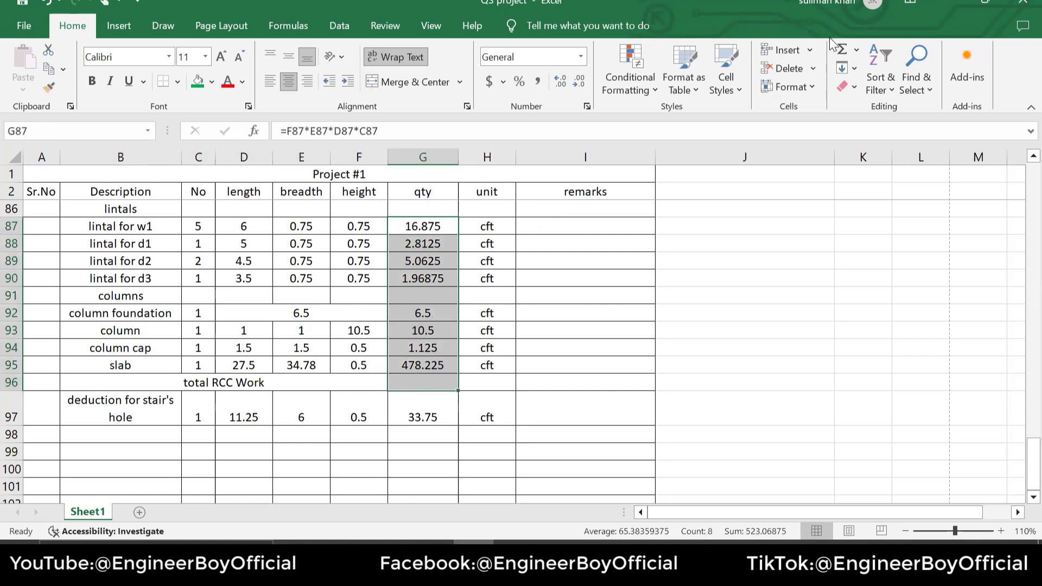
pyautogui.click(841, 53)
pyautogui.click(508, 382)
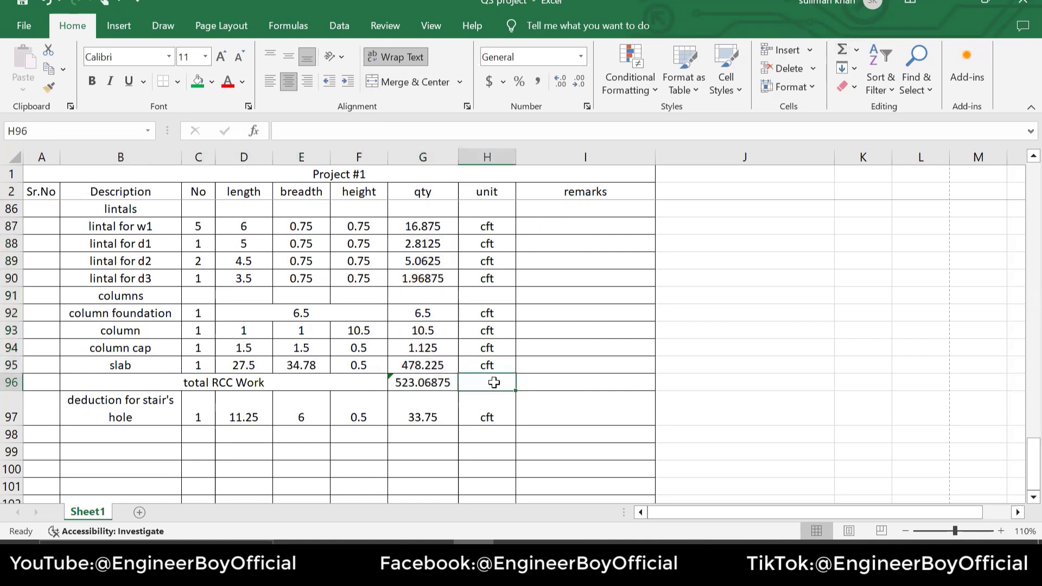
pyautogui.write('cft')
pyautogui.click(590, 387)
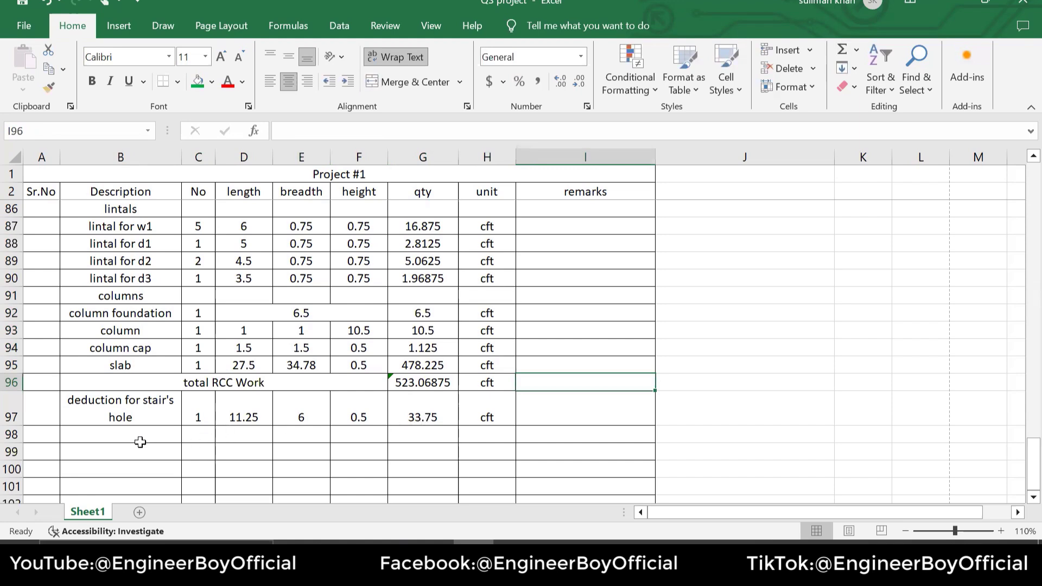
pyautogui.moveTo(137, 433); pyautogui.dragTo(358, 407)
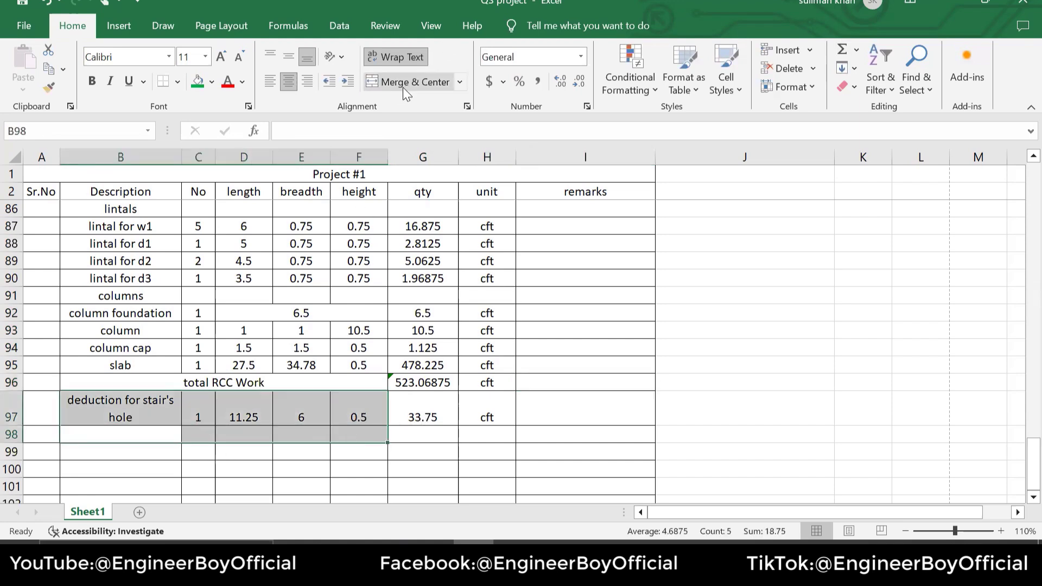
pyautogui.hotkey('alt', 'h')
pyautogui.press('m')
pyautogui.press('c')
pyautogui.click(548, 321)
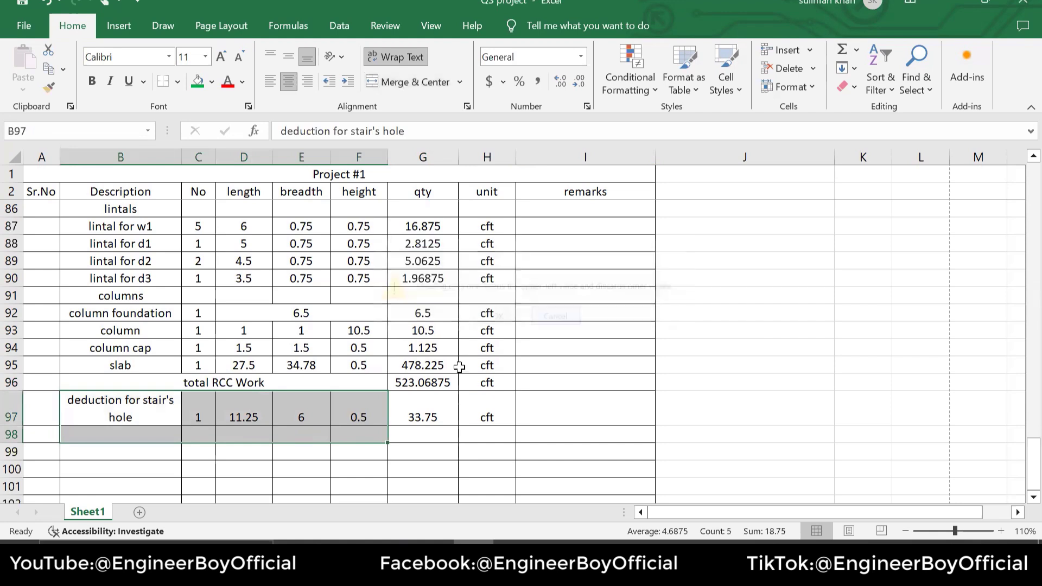
pyautogui.click(396, 450)
pyautogui.click(358, 469)
# - Merge and center B98:F98 below the stair hole deduction and label it "net RCC work"
pyautogui.moveTo(356, 432); pyautogui.dragTo(151, 437)
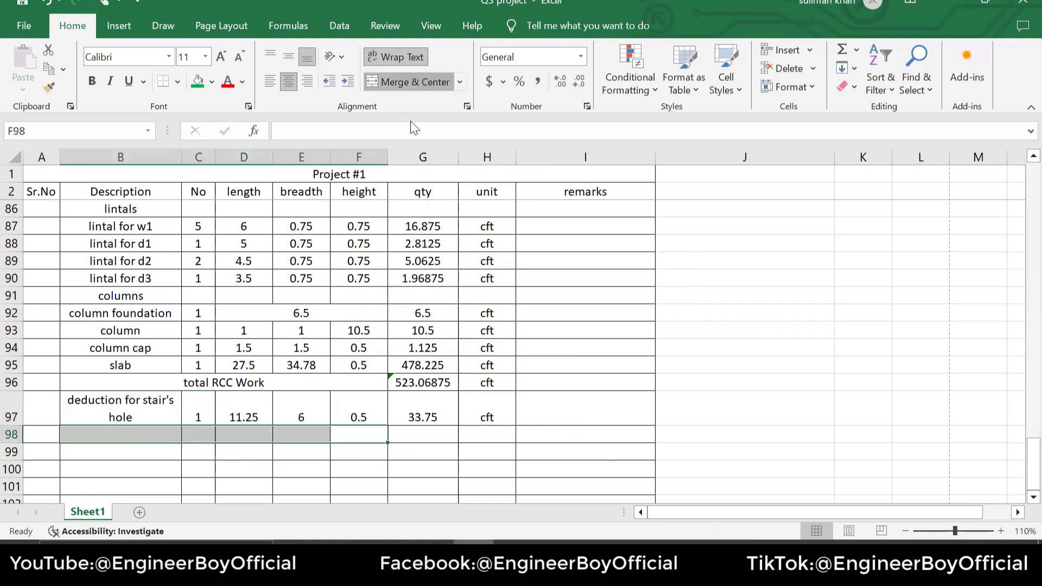
pyautogui.click(414, 81)
pyautogui.write('net ')
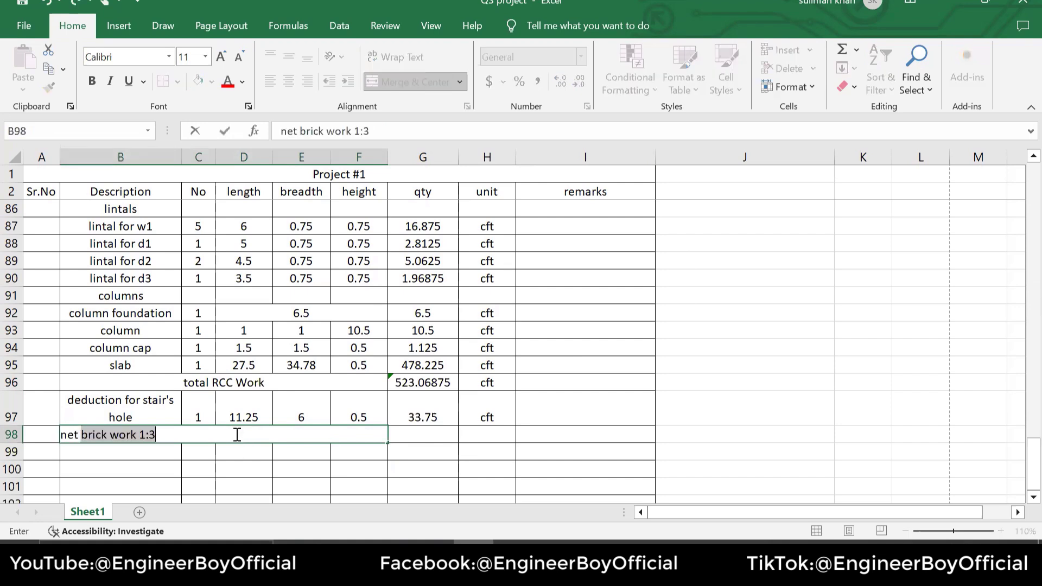
pyautogui.write('RCC work')
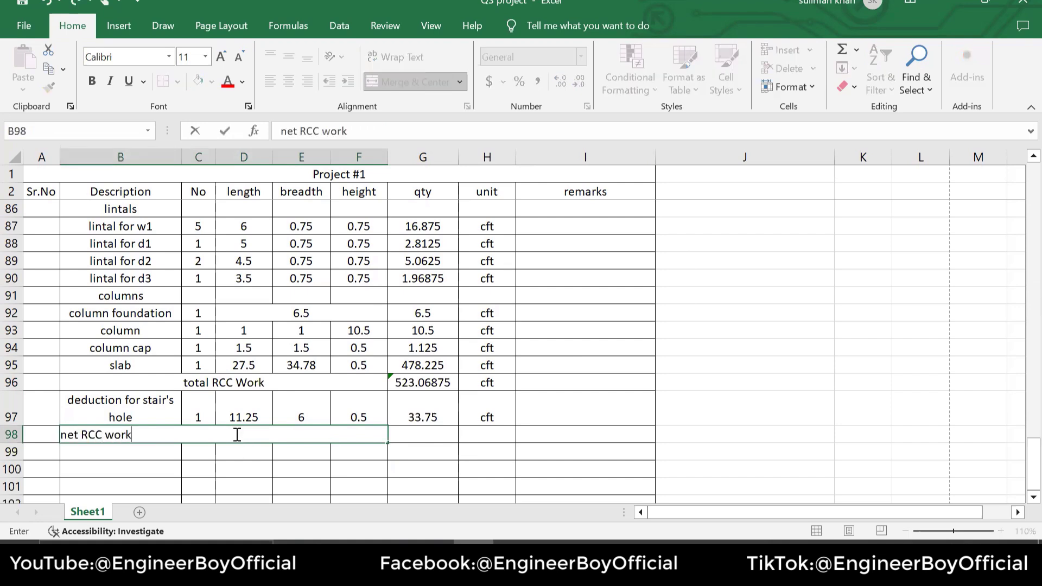
# - Calculate the net RCC work quantity by subtracting the stair hole deduction from the total with =G96-G97
pyautogui.click(427, 435)
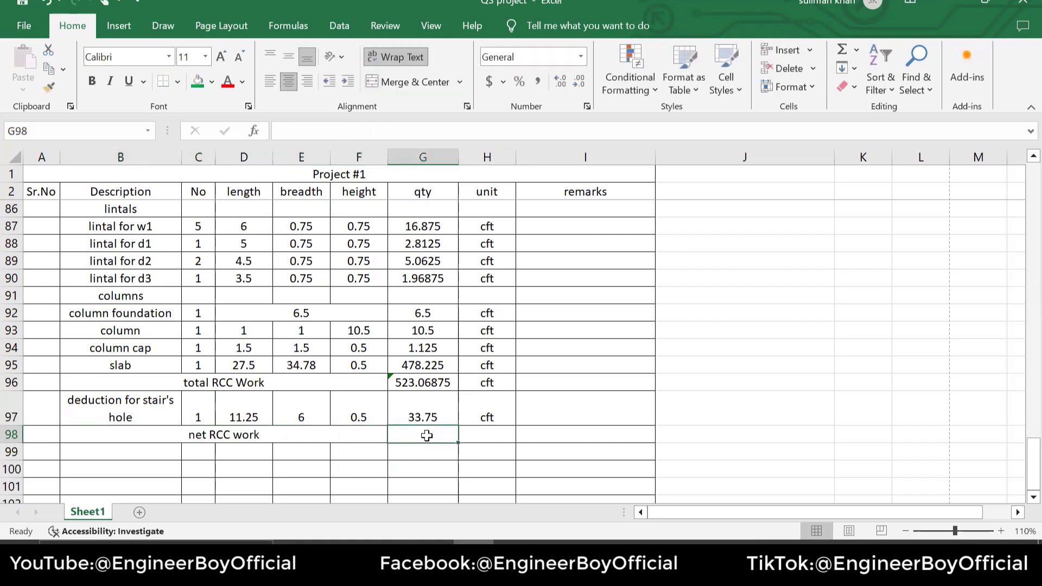
pyautogui.write('=')
pyautogui.click(440, 386)
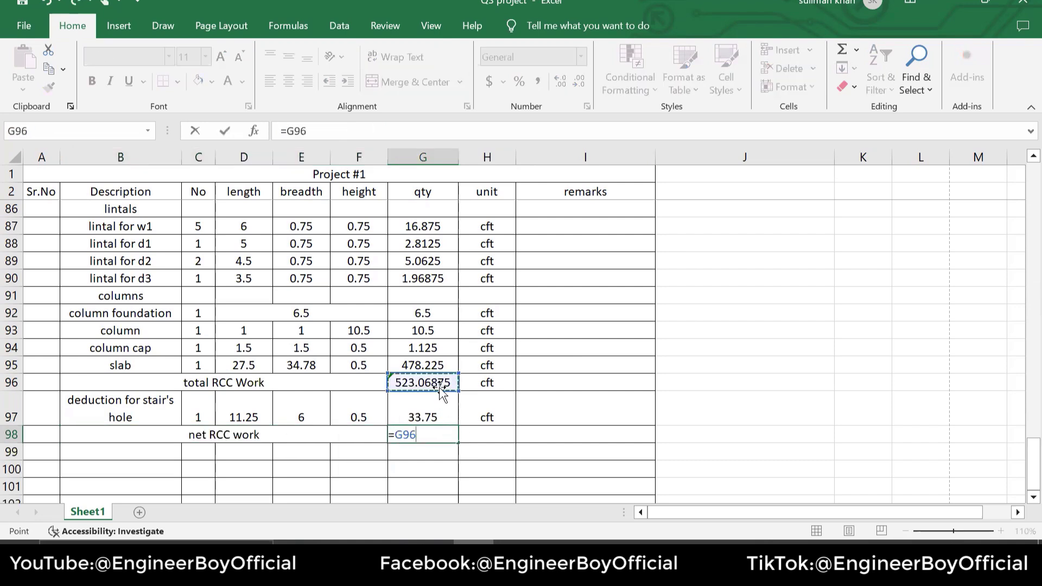
pyautogui.write('_')
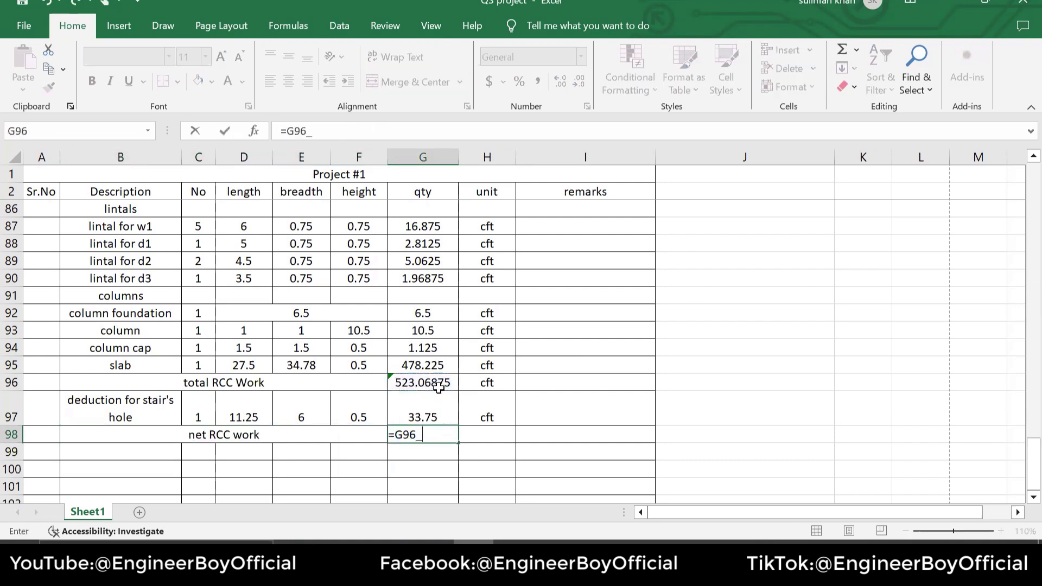
pyautogui.press('BackSpace')
pyautogui.write('-')
pyautogui.click(414, 409)
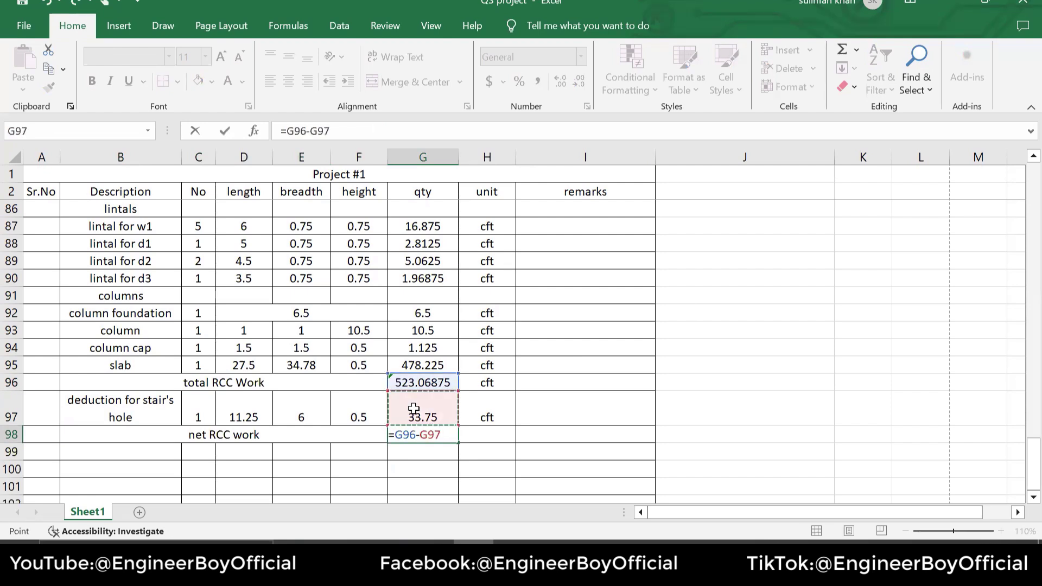
pyautogui.press('Return')
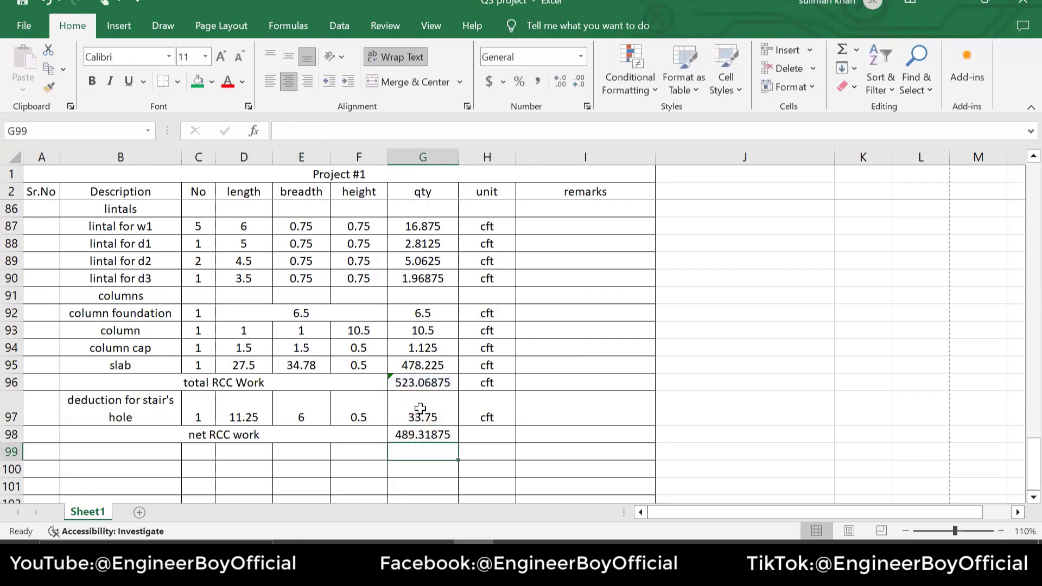
# - Copy the unit cft down to the net RCC work row and fill that row yellow across columns A to I
pyautogui.click(491, 415)
pyautogui.moveTo(517, 426); pyautogui.dragTo(50, 432)
pyautogui.click(423, 453)
pyautogui.click(493, 434)
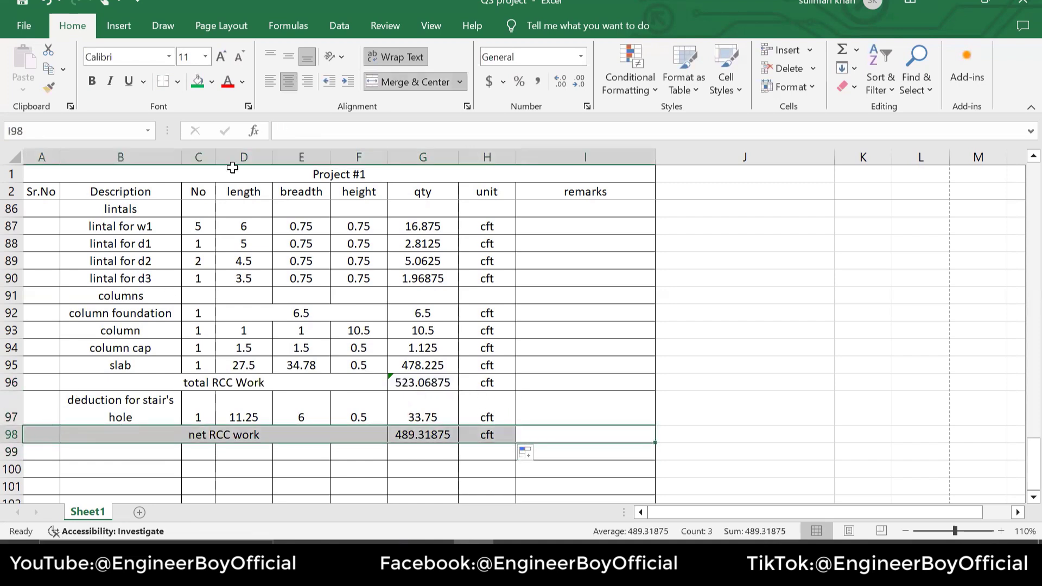
pyautogui.click(211, 82)
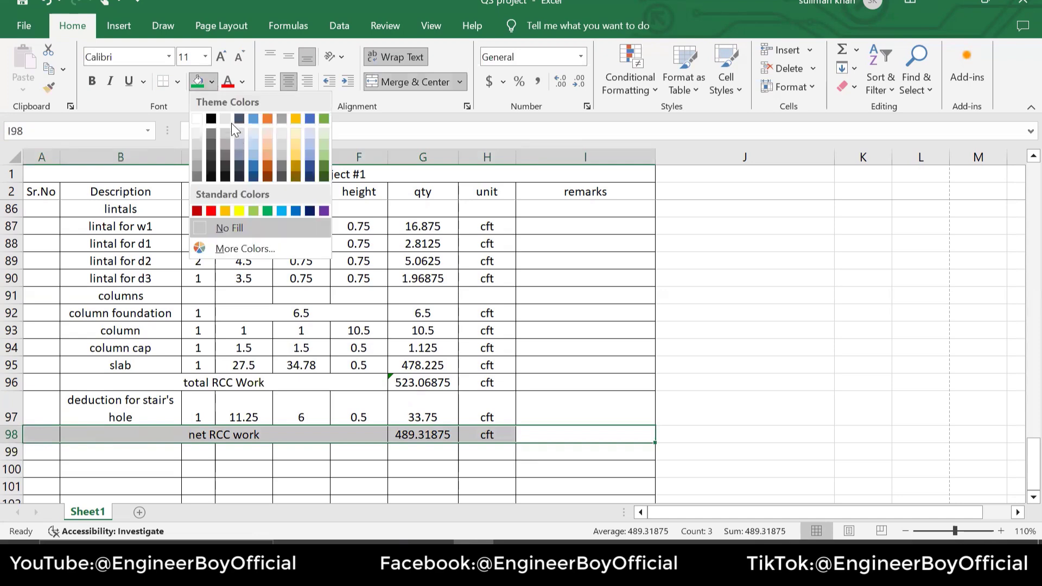
pyautogui.click(241, 210)
pyautogui.click(325, 313)
# - Fill the serial number 6 and the RCC work 1:2:4 heading cells with green
pyautogui.scroll(3, 217, 358)
pyautogui.moveTo(163, 349); pyautogui.dragTo(40, 347)
pyautogui.click(212, 81)
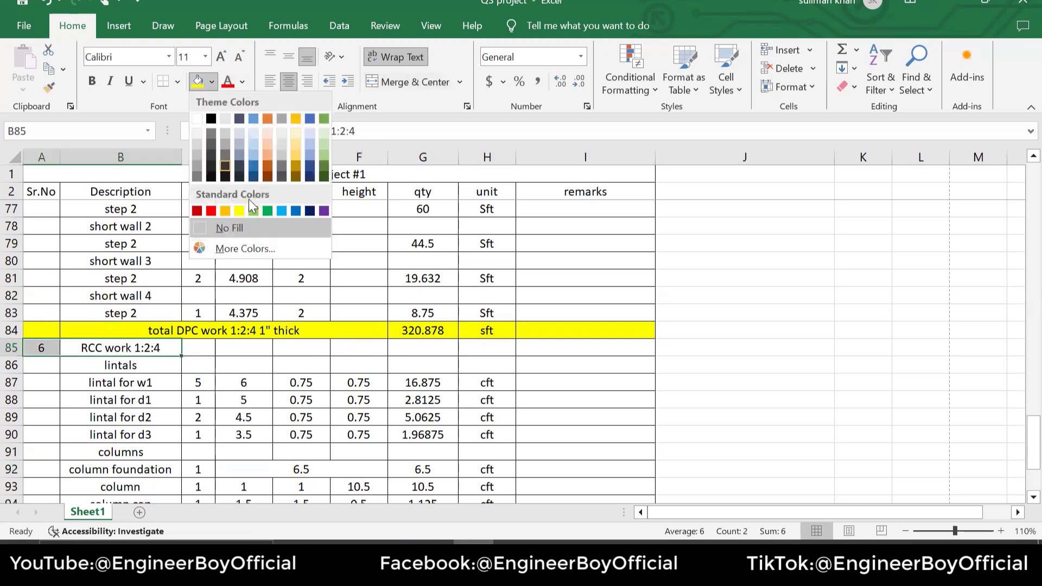
pyautogui.click(265, 207)
pyautogui.press('Up')
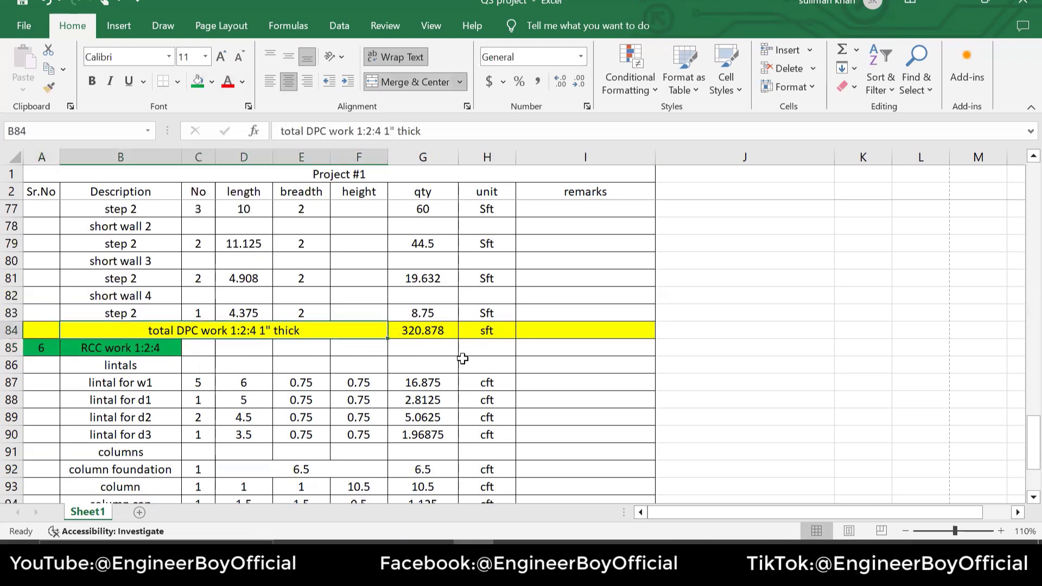
# - Switch to AutoCAD to examine the roof edge in the front elevation, and return to the Excel estimate
pyautogui.scroll(-6, 457, 369)
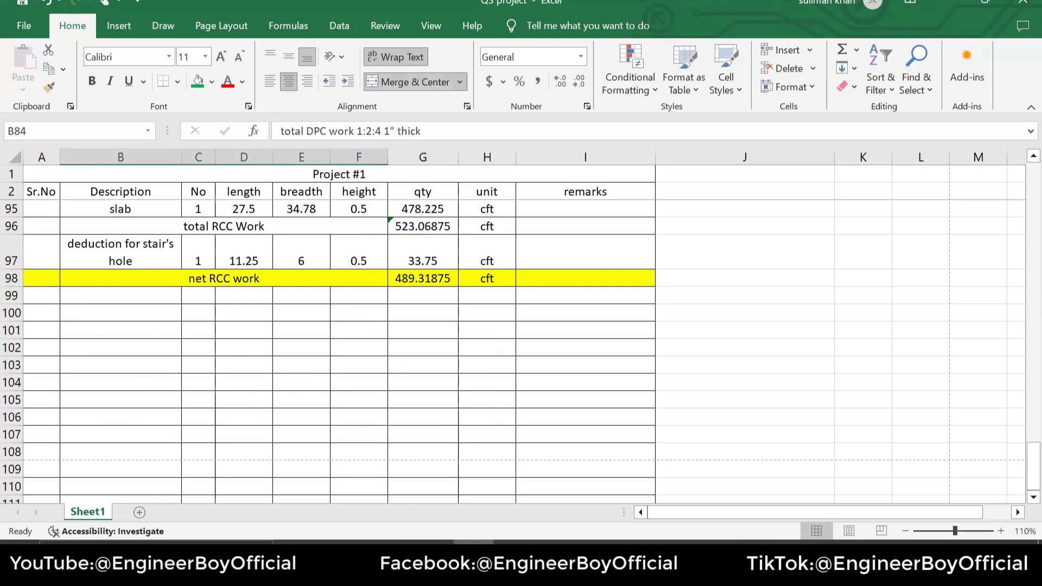
pyautogui.hotkey('alt', 'Tab')
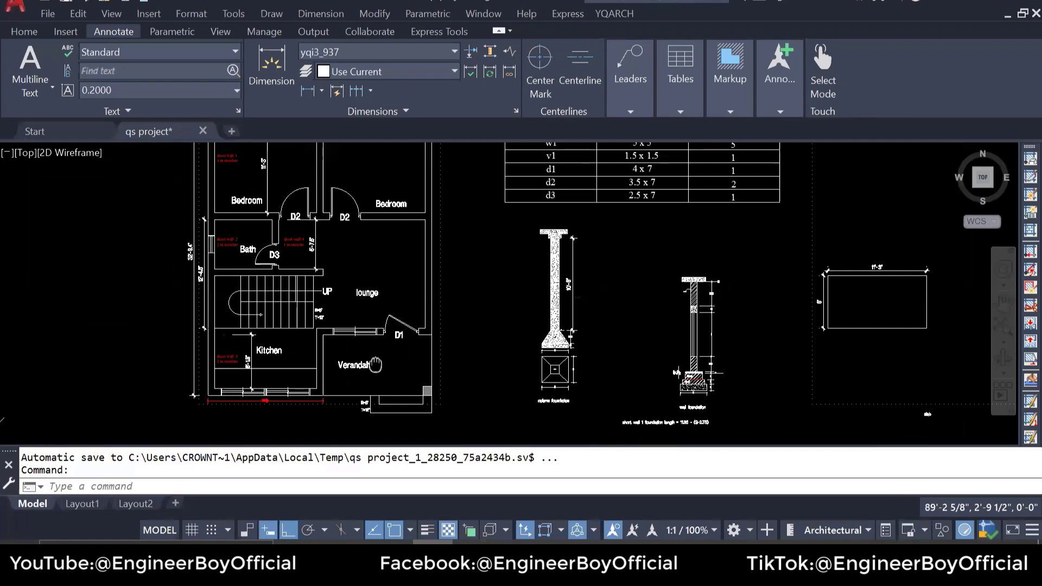
pyautogui.scroll(-2, 344, 362)
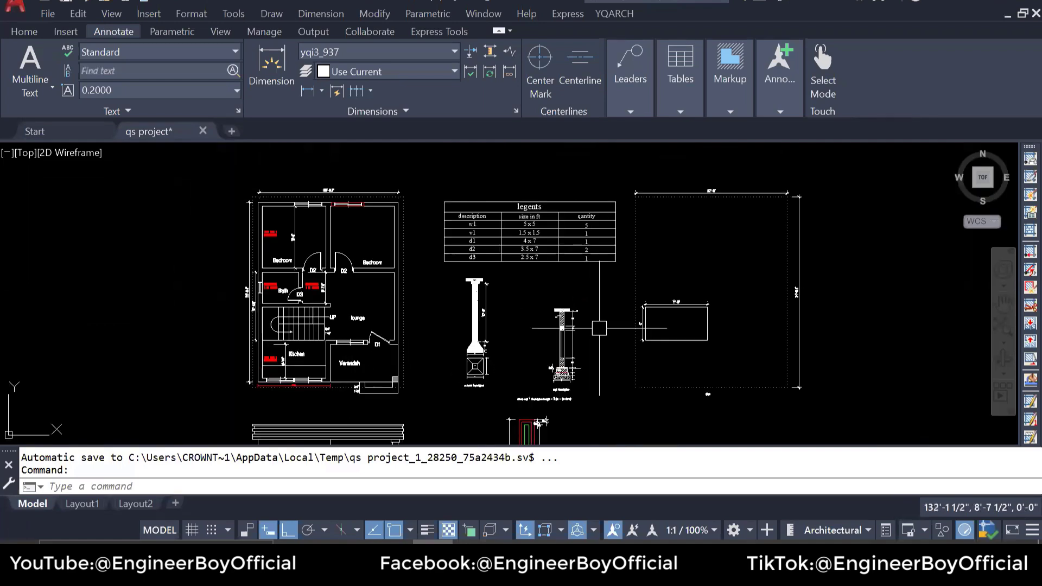
pyautogui.moveTo(580, 317); pyautogui.dragTo(511, 221)
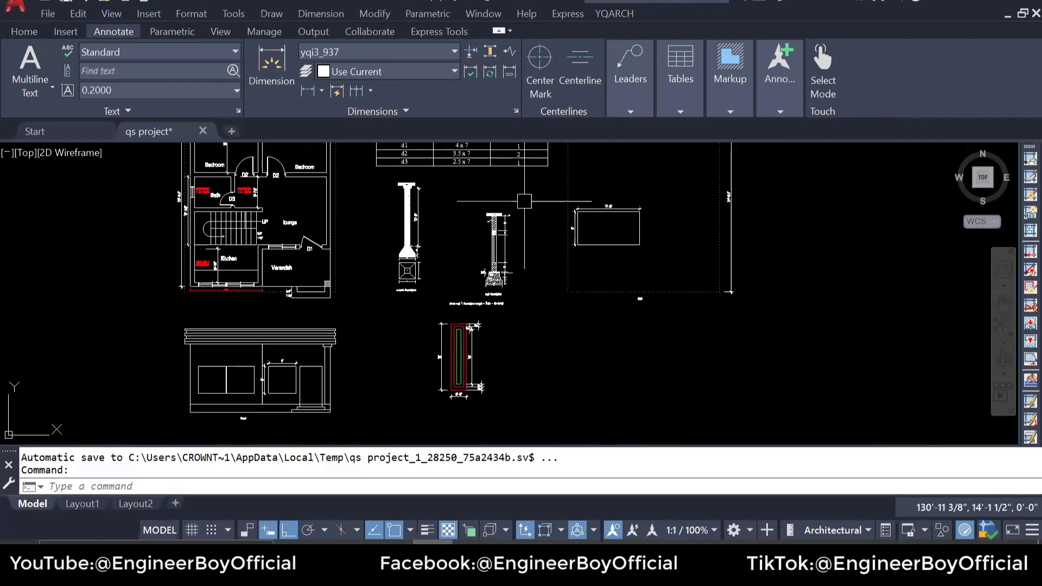
pyautogui.scroll(4, 230, 347)
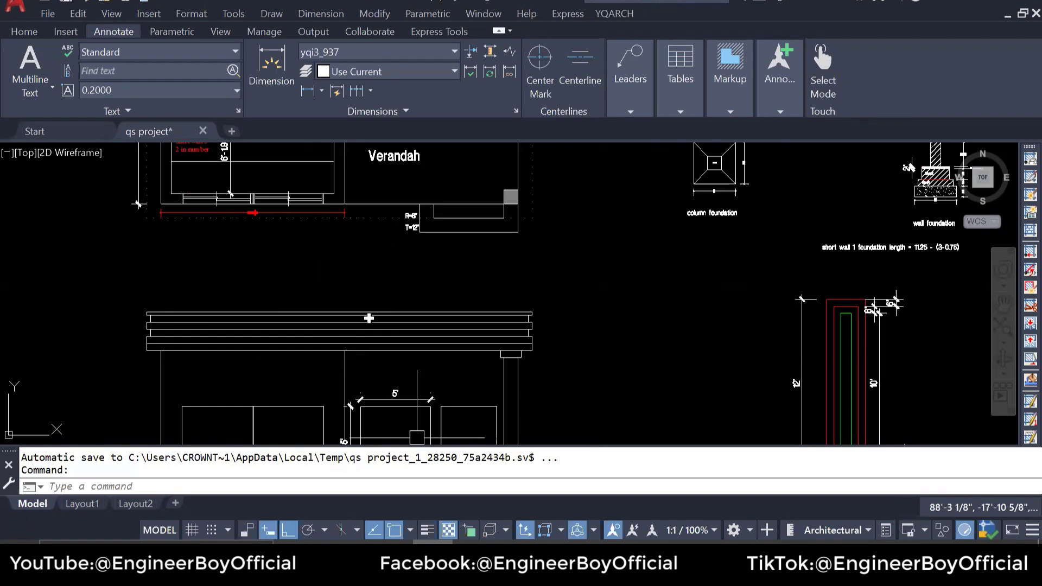
pyautogui.hotkey('alt', 'Tab')
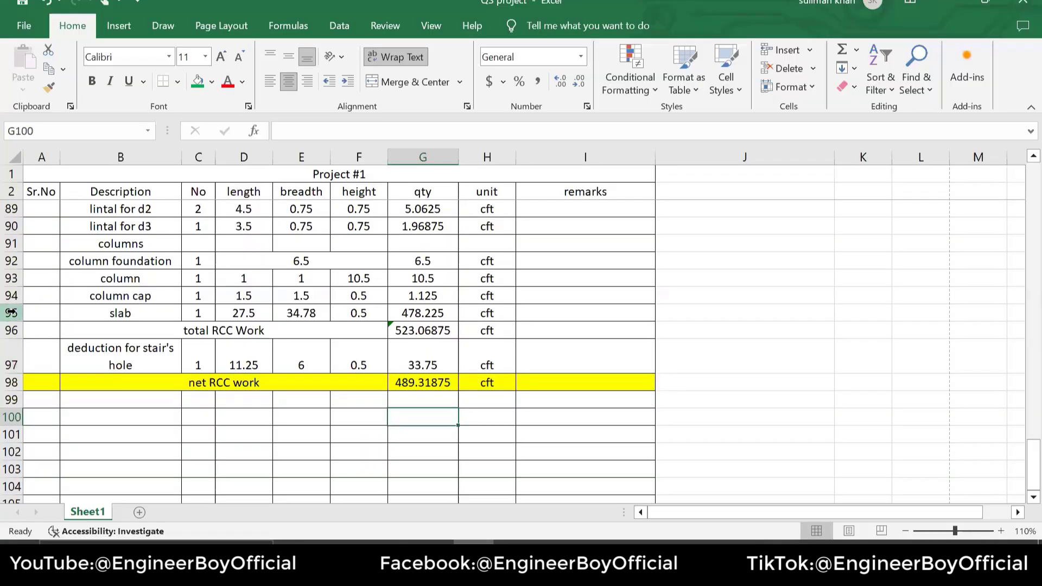
pyautogui.click(11, 313)
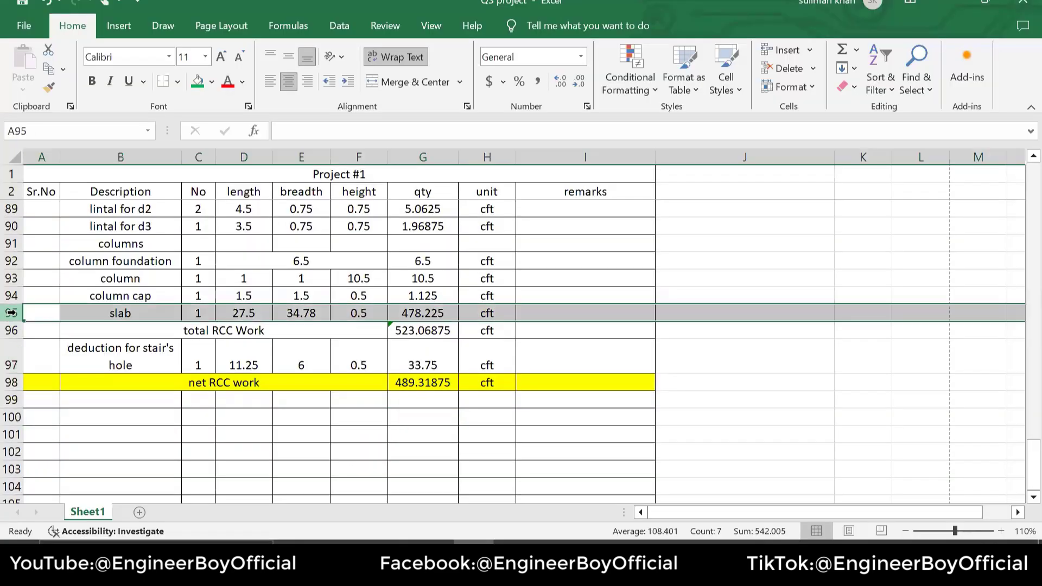
pyautogui.click(12, 296)
pyautogui.rightClick(12, 296)
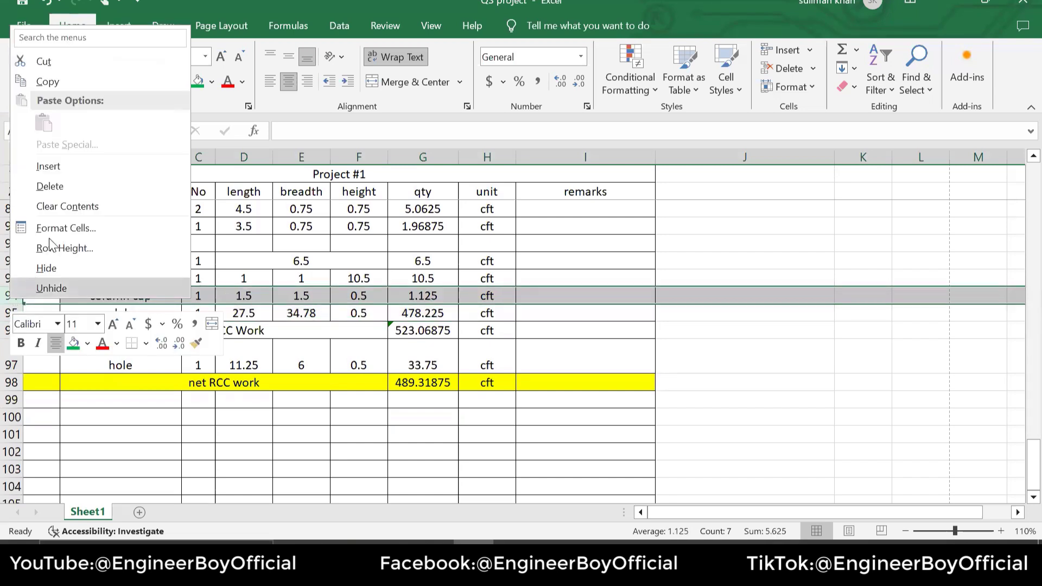
pyautogui.click(80, 167)
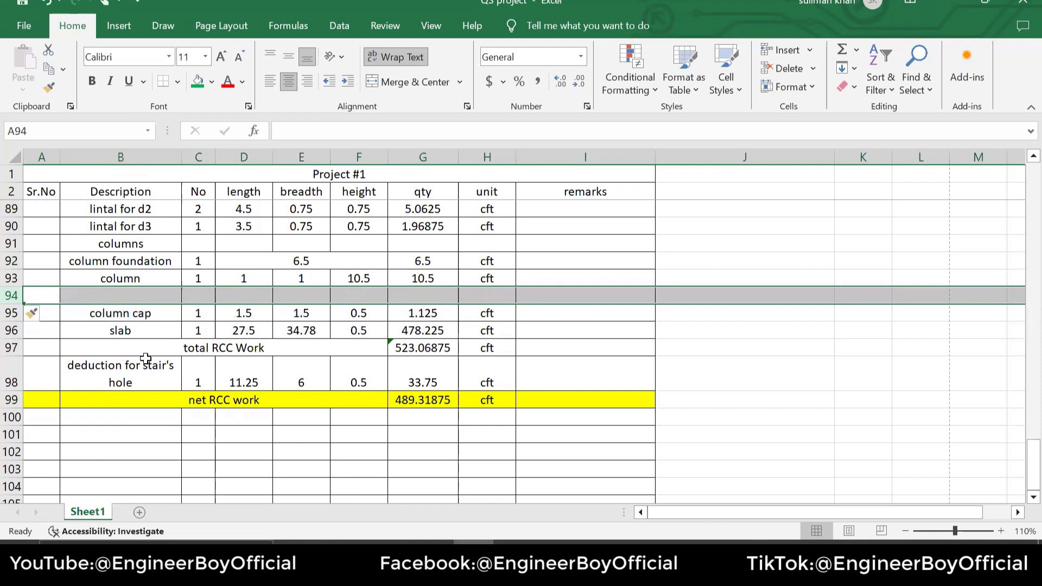
pyautogui.hotkey('ctrl', 'z')
# - Insert a blank row between the column cap row and the slab row
pyautogui.click(18, 319)
pyautogui.rightClick(18, 320)
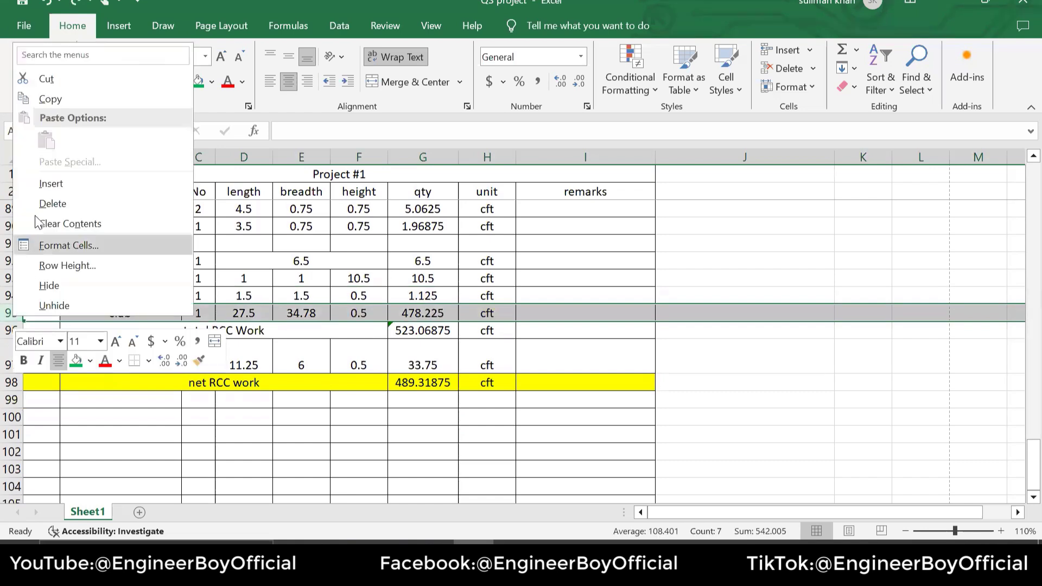
pyautogui.click(70, 187)
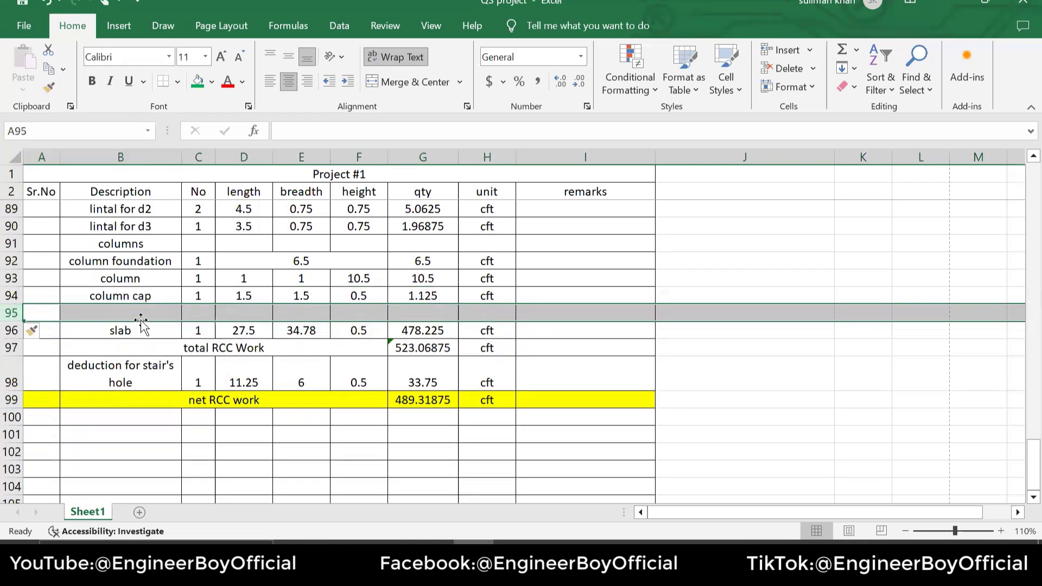
# - Enter the description RCc stair in the blank row between the column cap and slab rows
pyautogui.click(143, 311)
pyautogui.write('RCc stair')
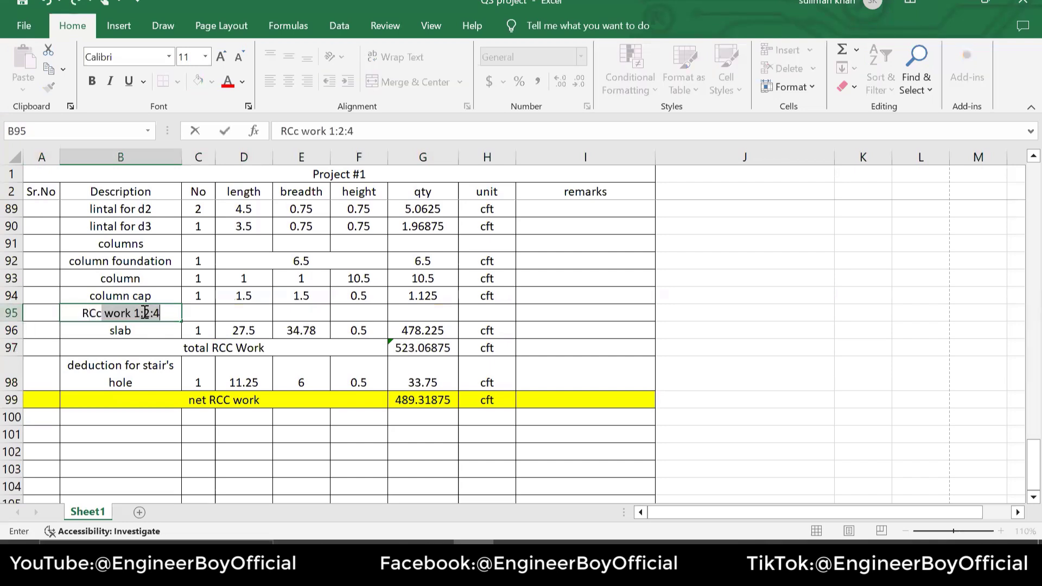
pyautogui.click(478, 311)
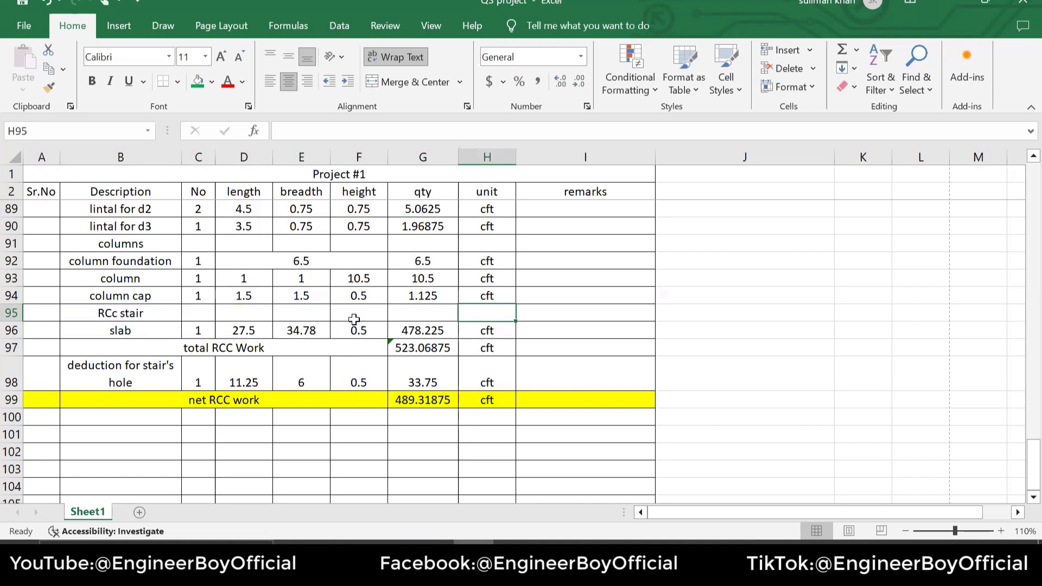
# - Clear the quantity cells of the total RCC Work and net RCC work rows
pyautogui.click(428, 349)
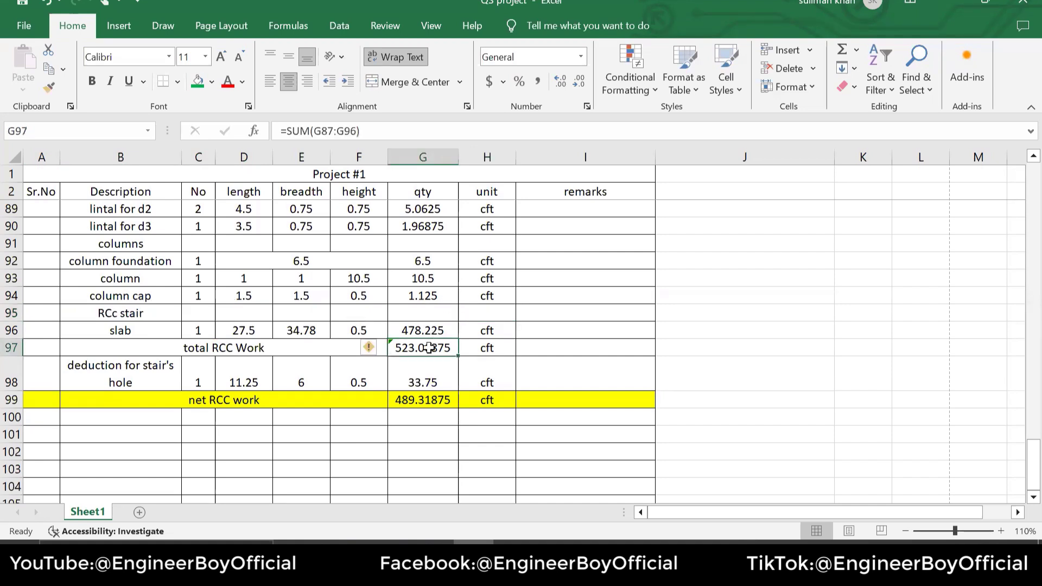
pyautogui.press('Delete')
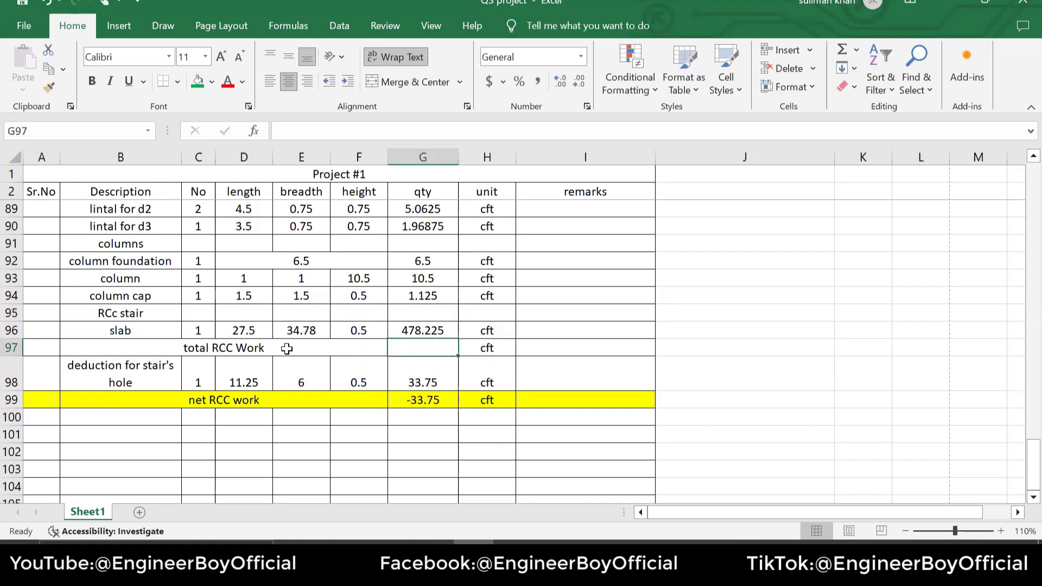
pyautogui.click(420, 402)
pyautogui.press('Delete')
pyautogui.click(462, 439)
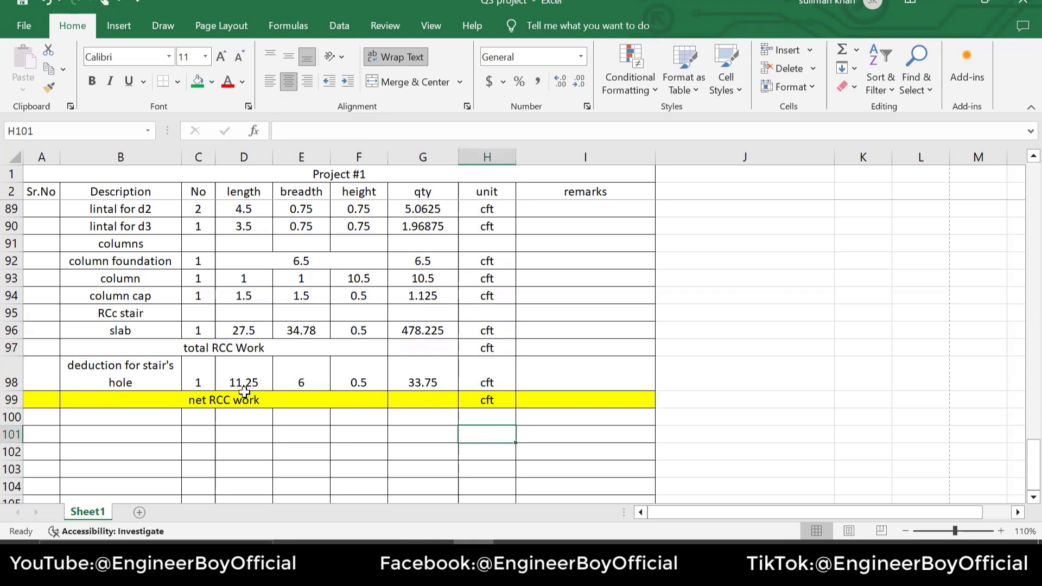
# - Add item 7 with the description chajja (parapet wall) in the row below net RCC work
pyautogui.click(48, 416)
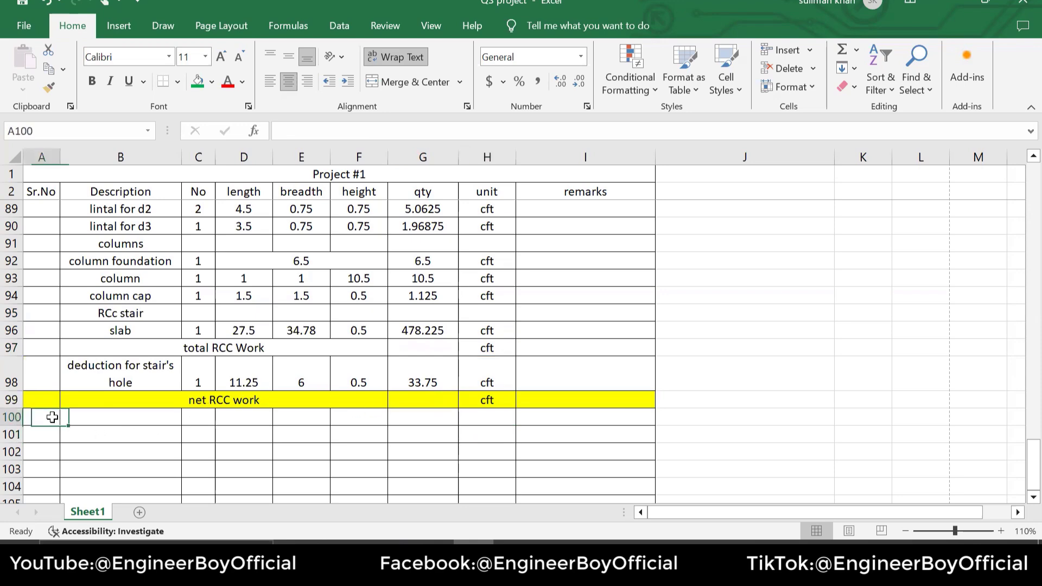
pyautogui.scroll(2, 106, 406)
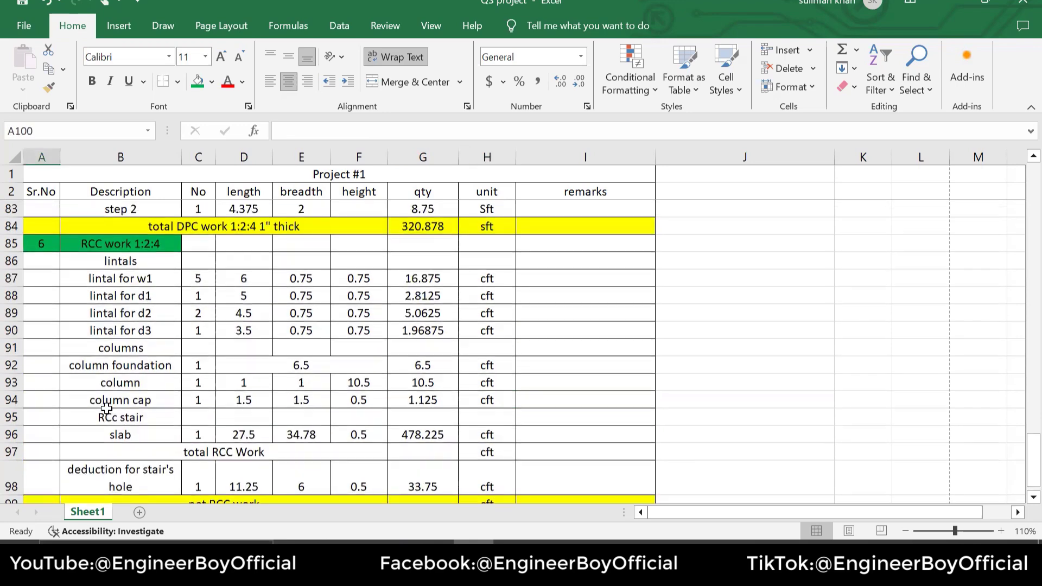
pyautogui.scroll(-3, 101, 408)
pyautogui.write('7')
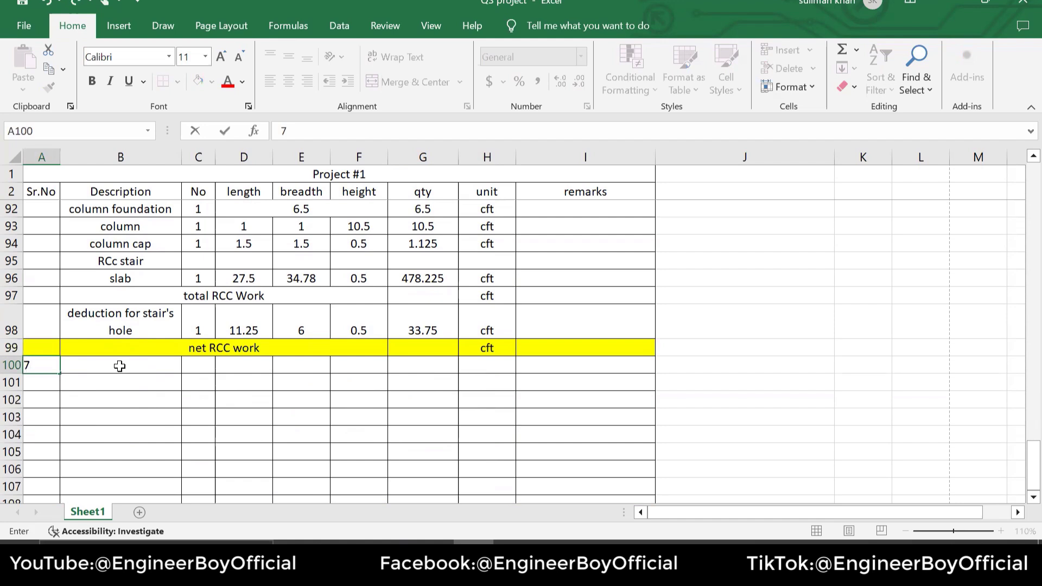
pyautogui.click(119, 366)
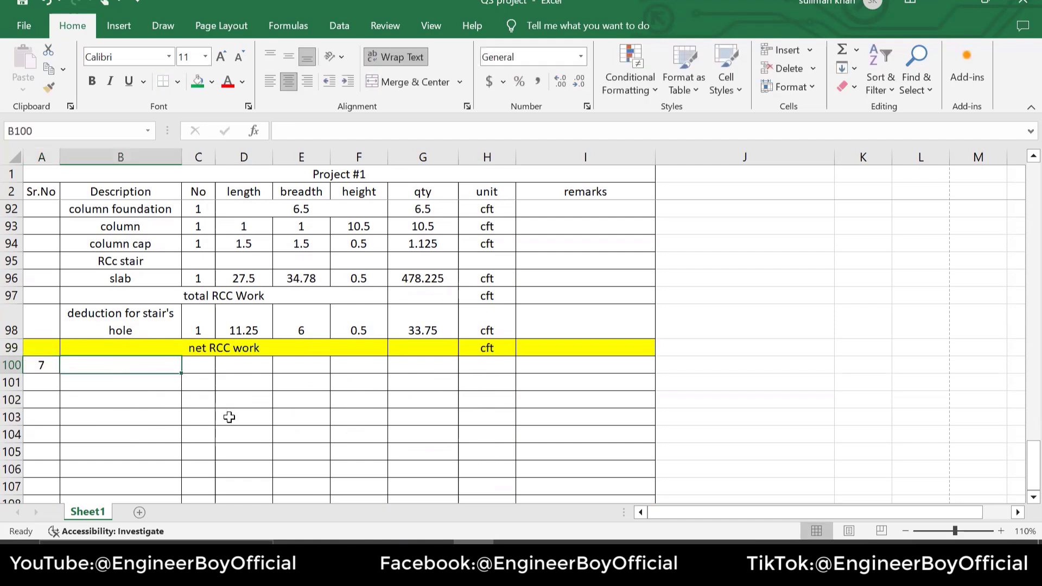
pyautogui.write('chajj')
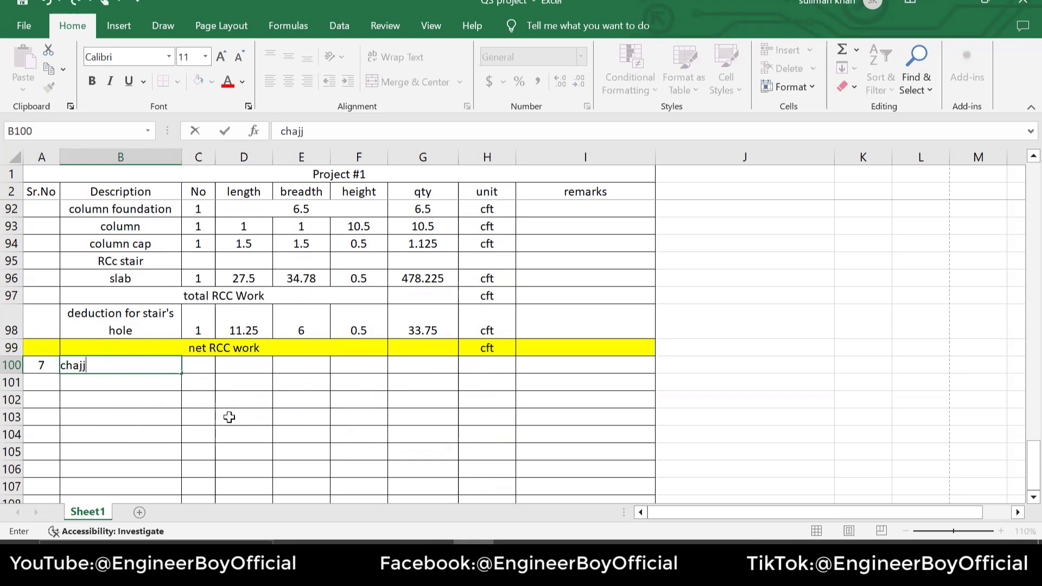
pyautogui.write('a (parapet wall)')
pyautogui.click(356, 487)
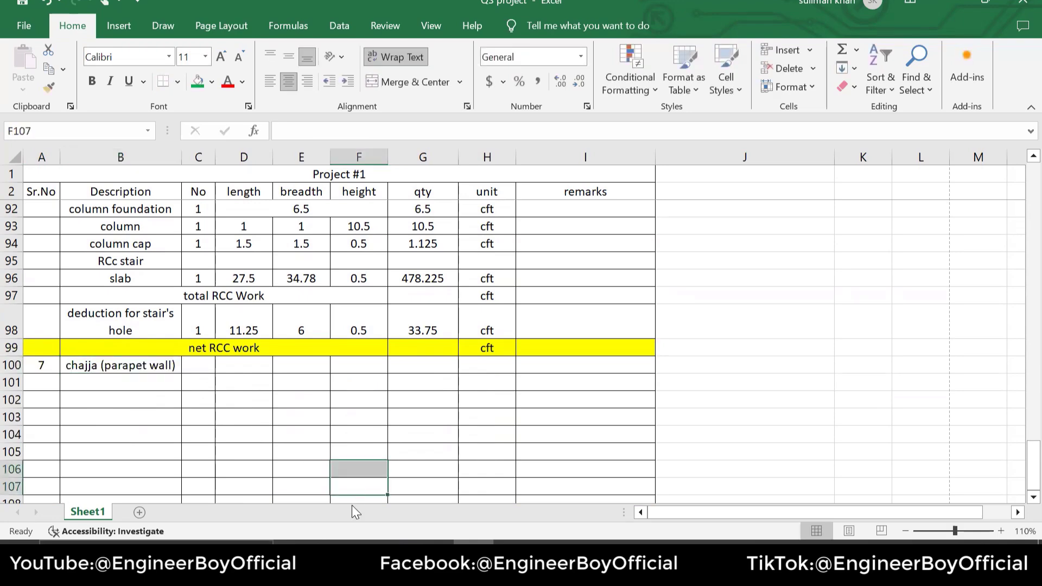
# - Switch to AutoCAD to examine the projecting roof edge in the front elevation
pyautogui.hotkey('alt', 'Tab')
pyautogui.scroll(2, 489, 245)
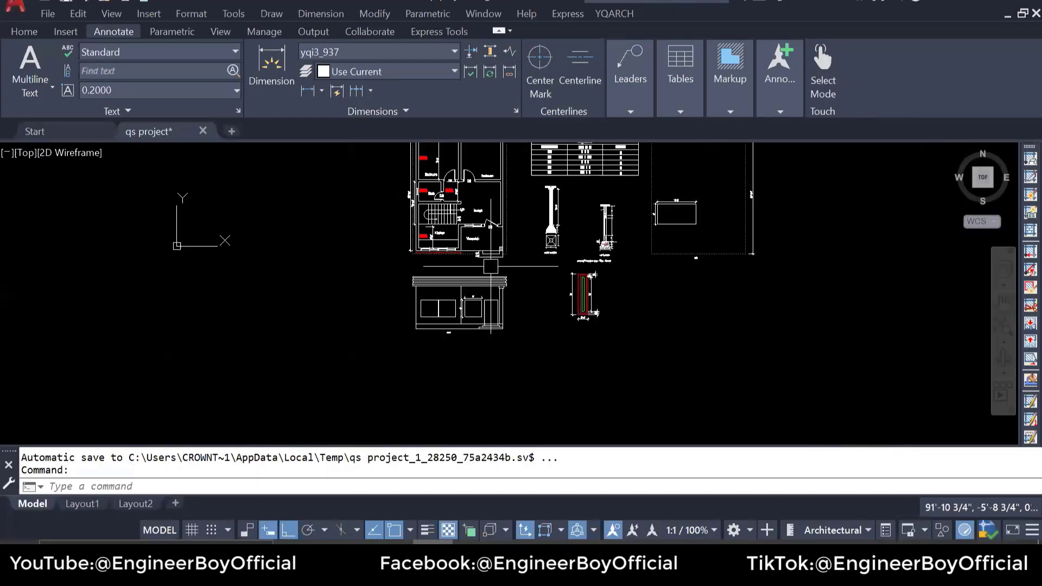
pyautogui.scroll(8, 498, 280)
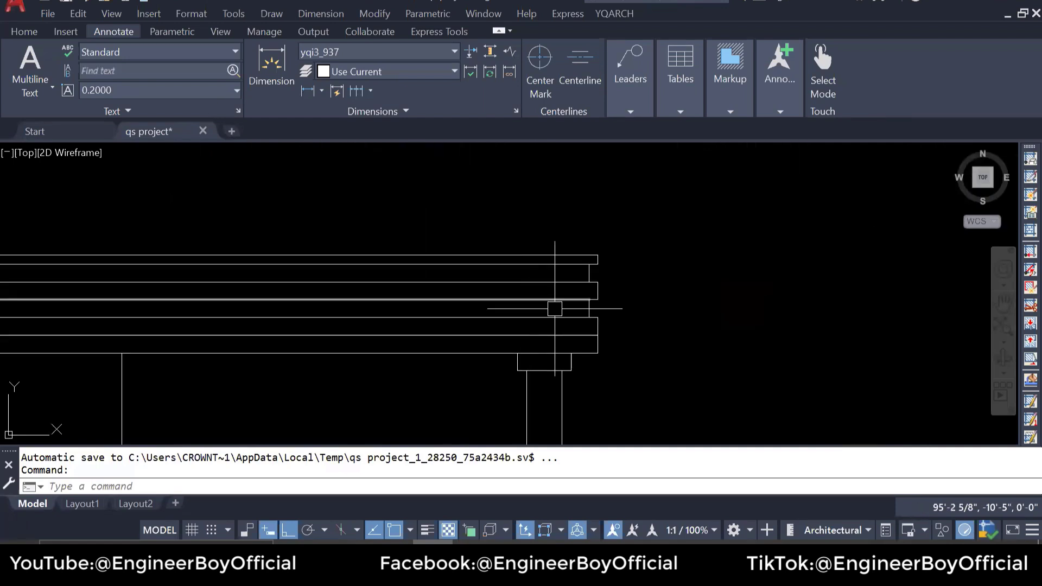
pyautogui.write('c')
pyautogui.press('Return')
pyautogui.click(633, 226)
pyautogui.press('Escape')
# - Look up the total length of the dotted slab outline in its properties, then deselect it
pyautogui.scroll(-10, 510, 304)
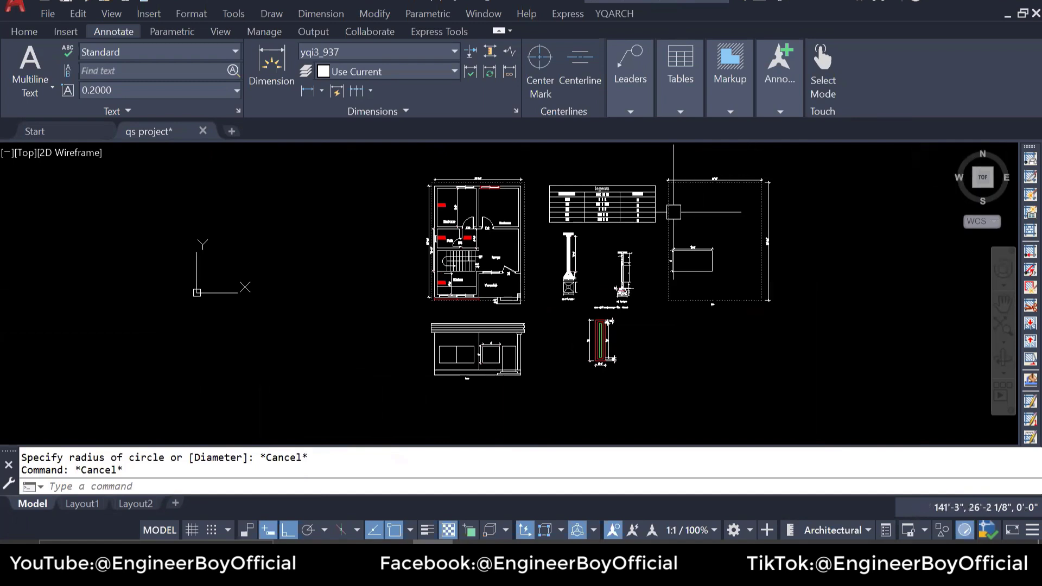
pyautogui.scroll(5, 785, 226)
pyautogui.click(789, 225)
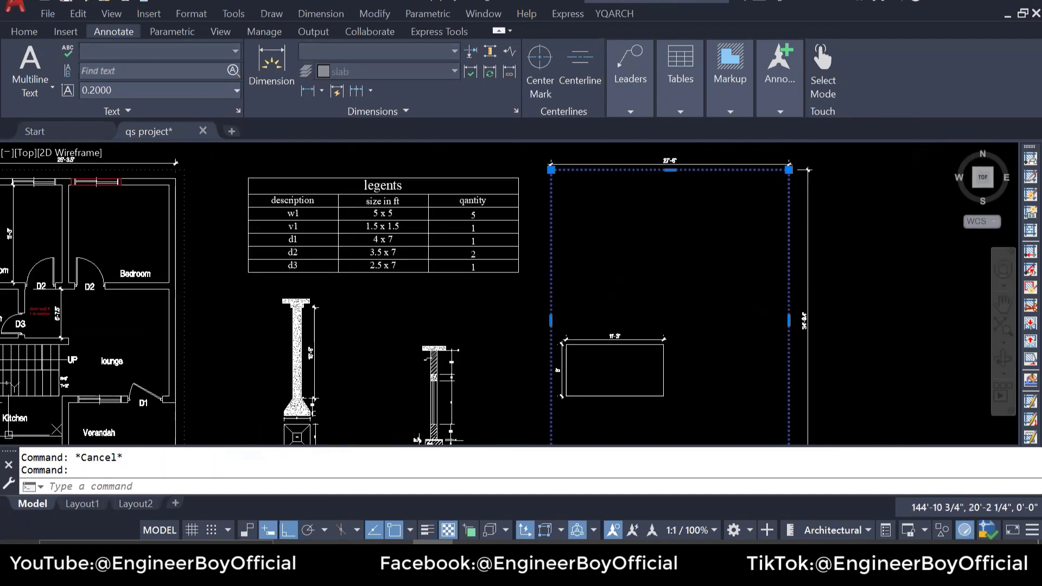
pyautogui.hotkey('ctrl', '1')
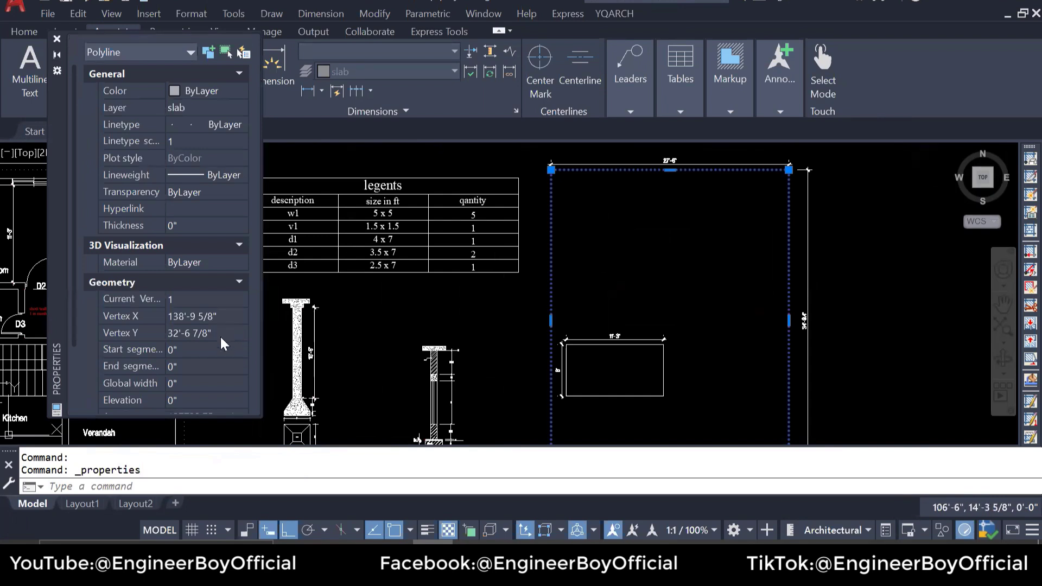
pyautogui.scroll(-3, 220, 336)
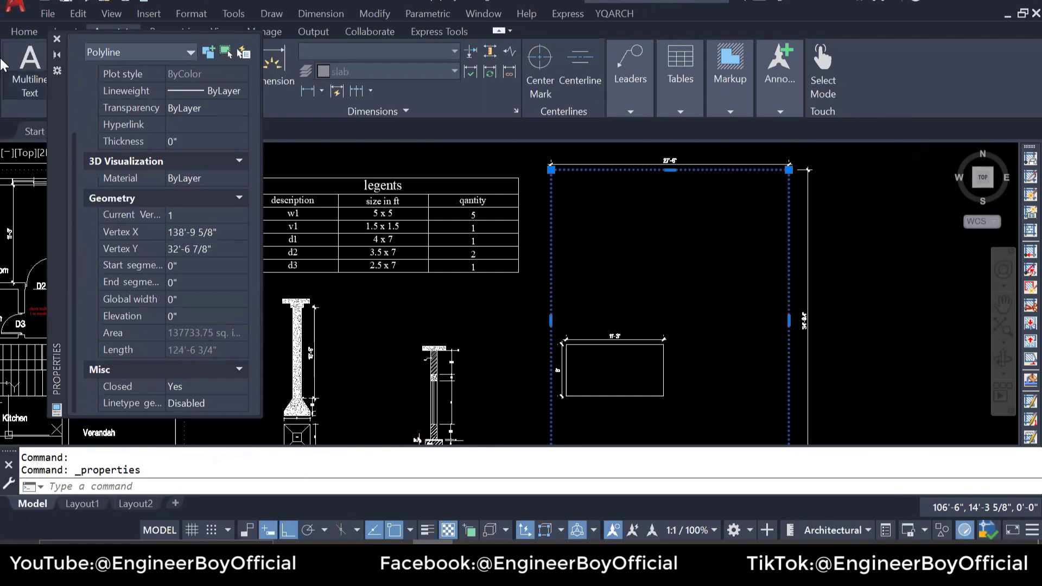
pyautogui.click(57, 41)
pyautogui.press('Escape')
# - Examine the length and width dimensions of the slab plan
pyautogui.scroll(-4, 427, 265)
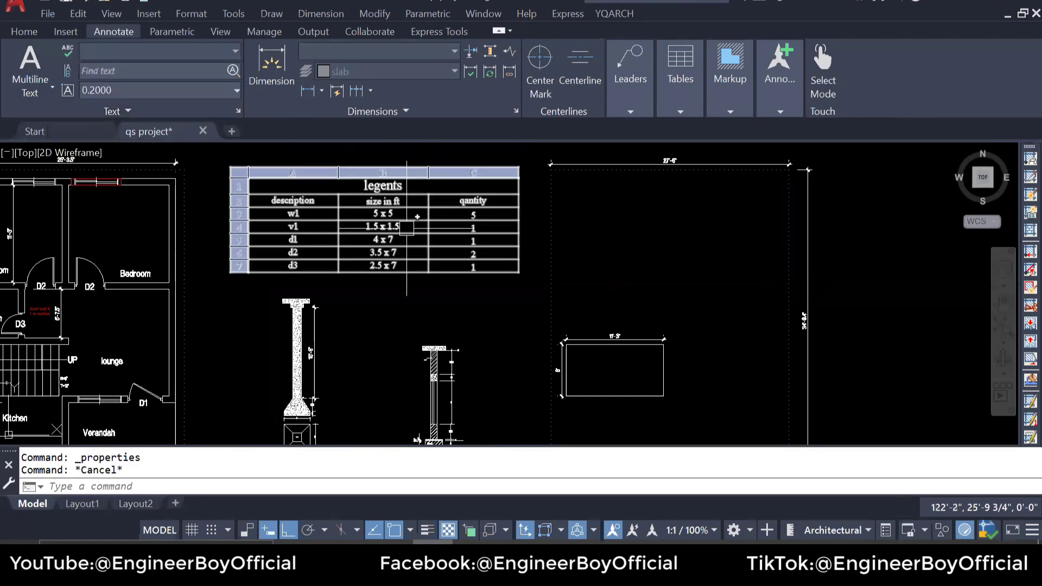
pyautogui.press('Escape')
pyautogui.scroll(3, 426, 266)
pyautogui.scroll(2, 453, 280)
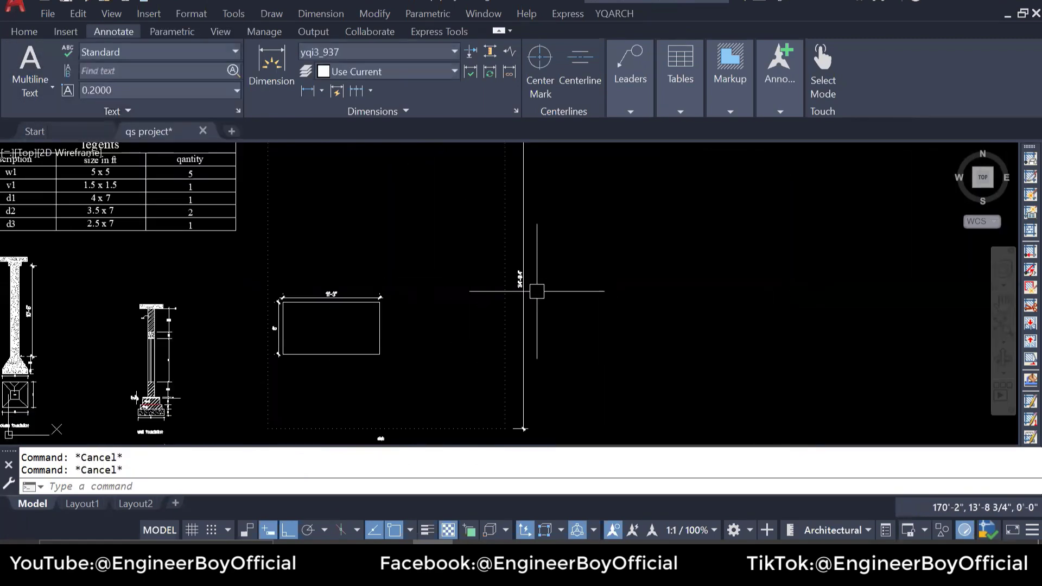
pyautogui.scroll(8, 536, 309)
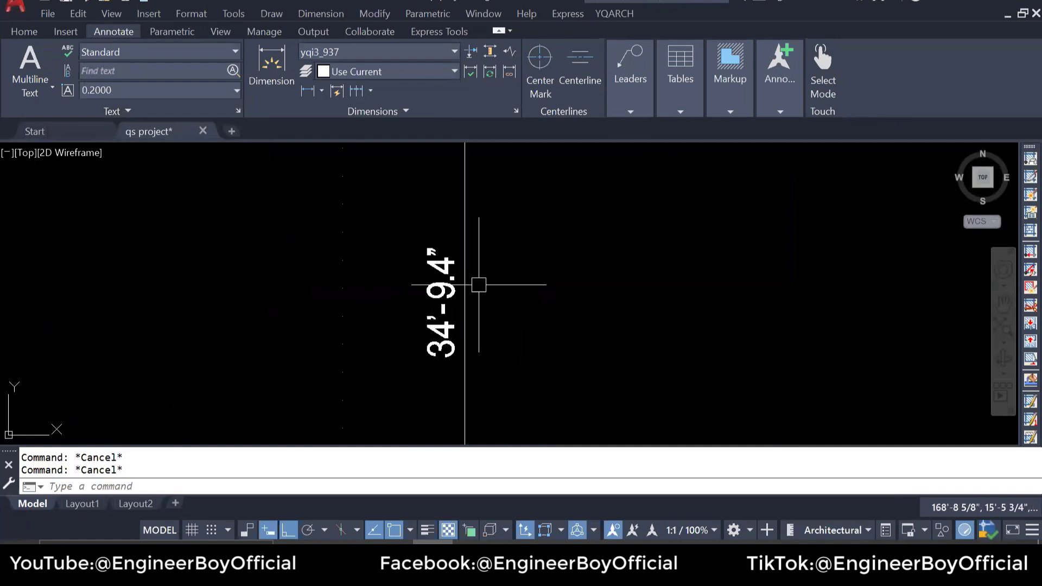
pyautogui.scroll(-10, 517, 291)
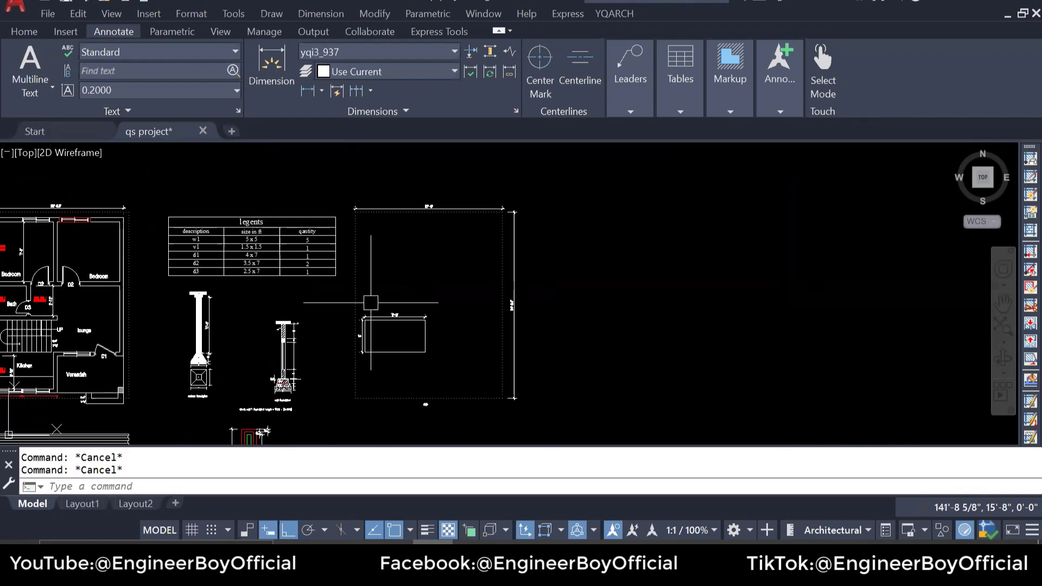
pyautogui.scroll(8, 429, 208)
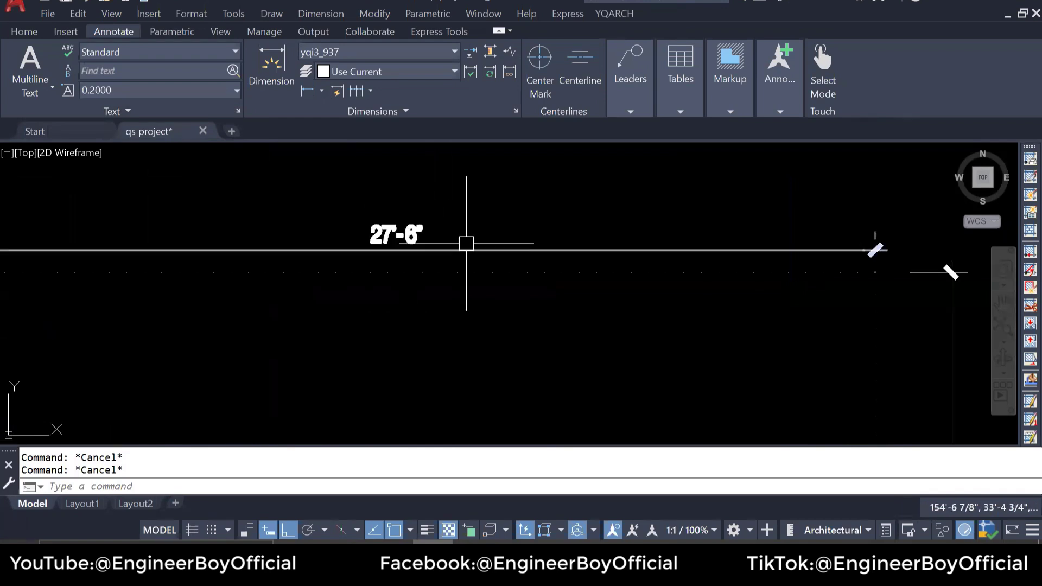
pyautogui.moveTo(388, 250)
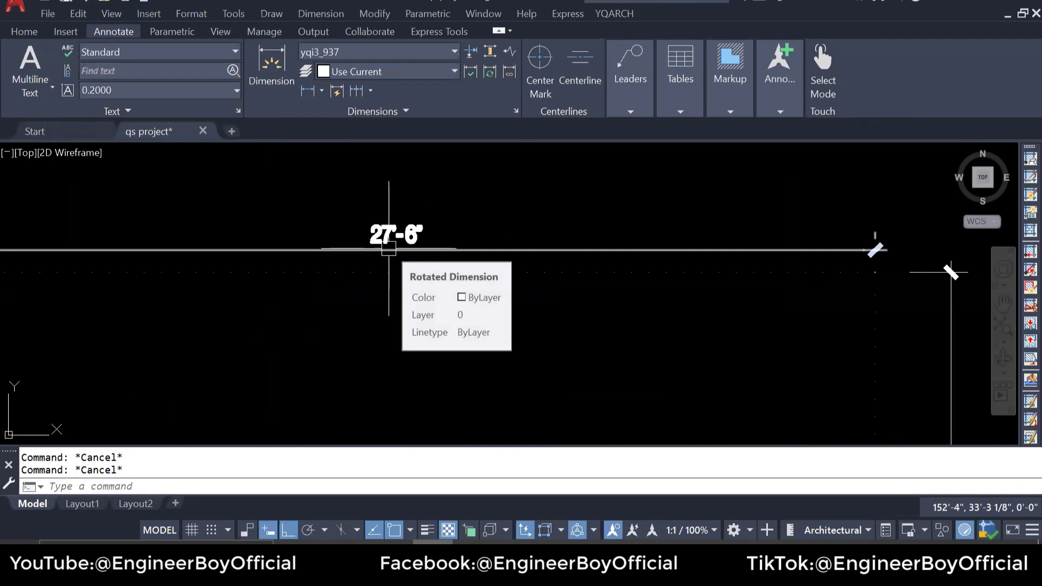
pyautogui.scroll(-8, 558, 247)
pyautogui.scroll(6, 461, 369)
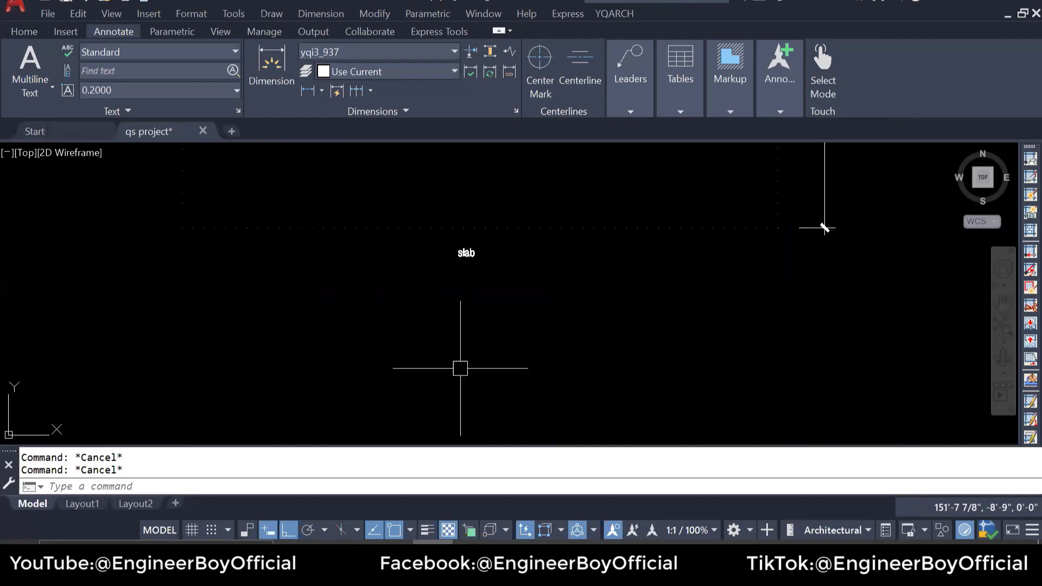
pyautogui.scroll(3, 475, 224)
pyautogui.scroll(-8, 472, 220)
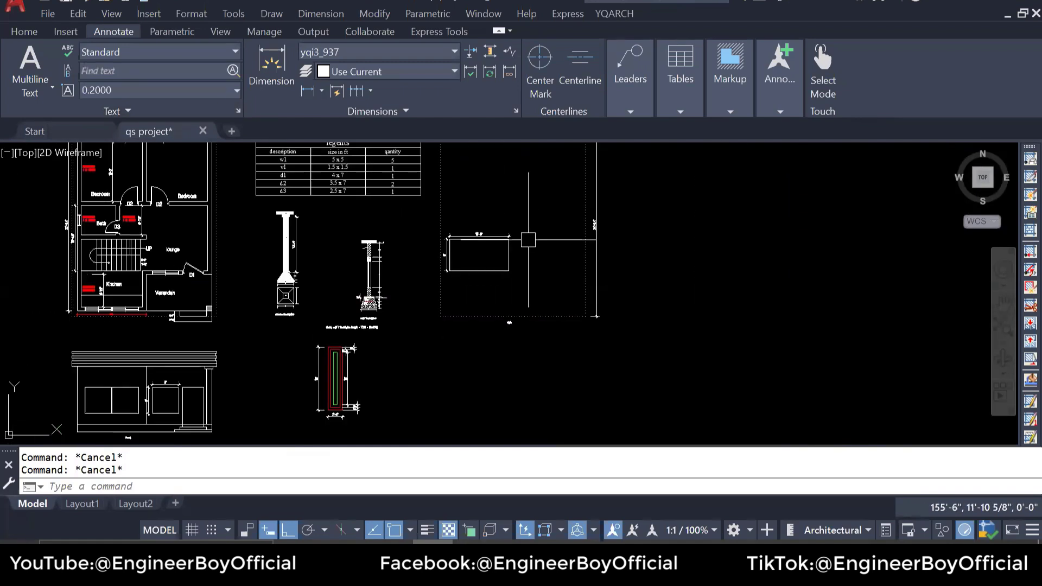
pyautogui.scroll(6, 528, 240)
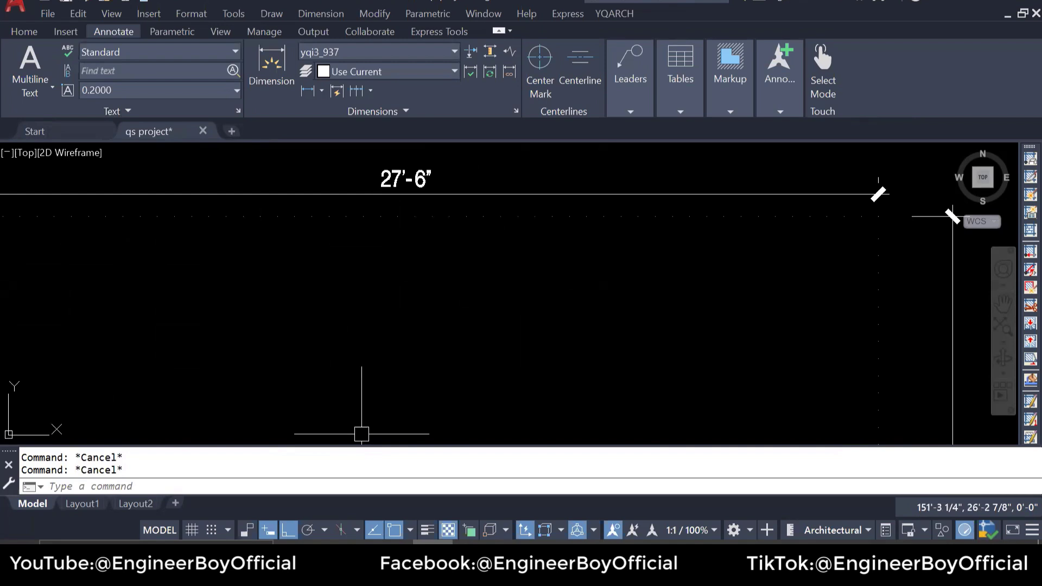
# - Return to the Excel estimate and enter number 1 and length 124.5 for the chajja (parapet wall) item
pyautogui.hotkey('alt', 'Tab')
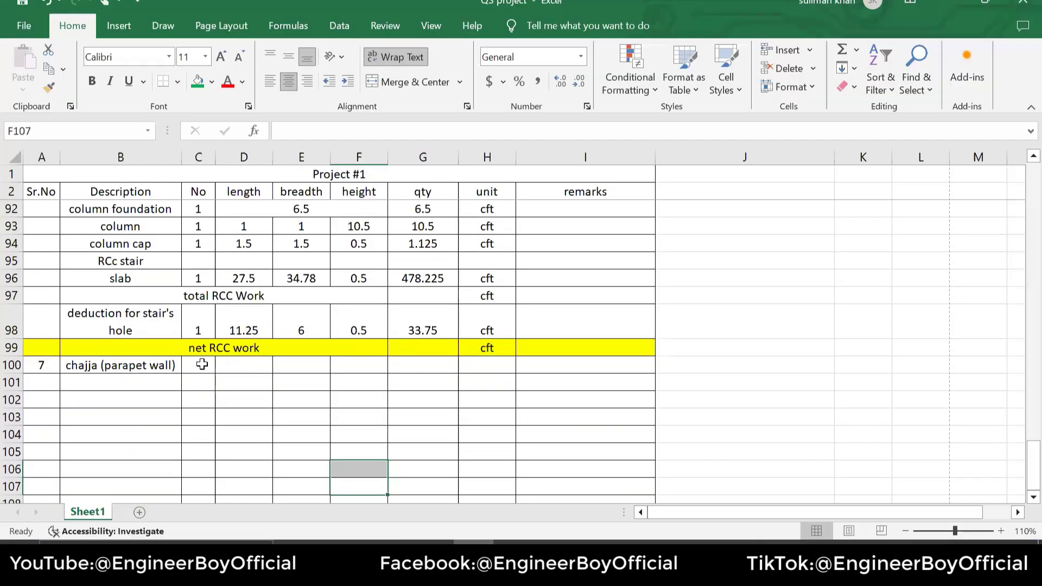
pyautogui.click(209, 367)
pyautogui.write('1')
pyautogui.press('Tab')
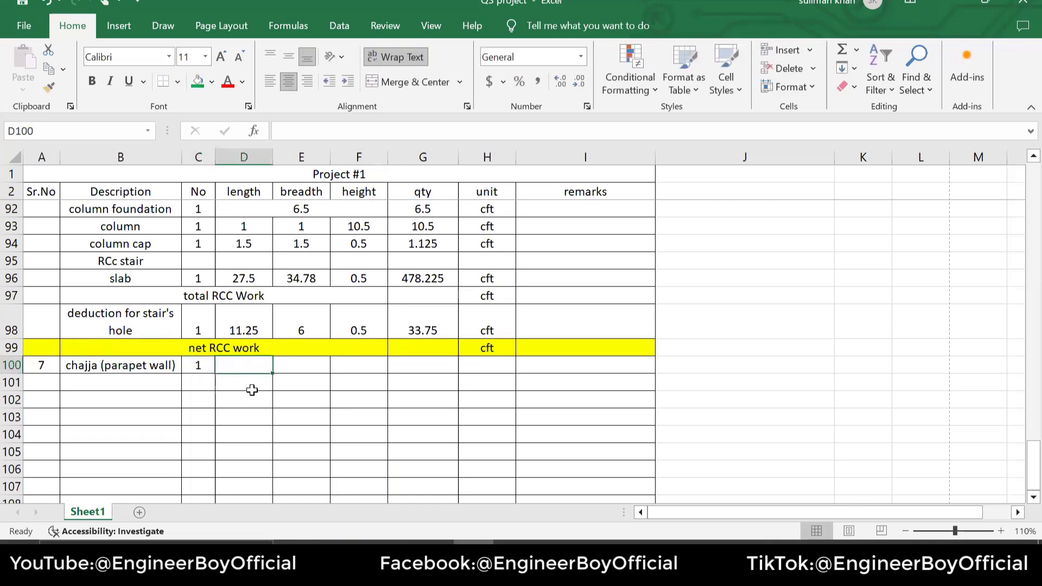
pyautogui.hotkey('alt', 'Tab')
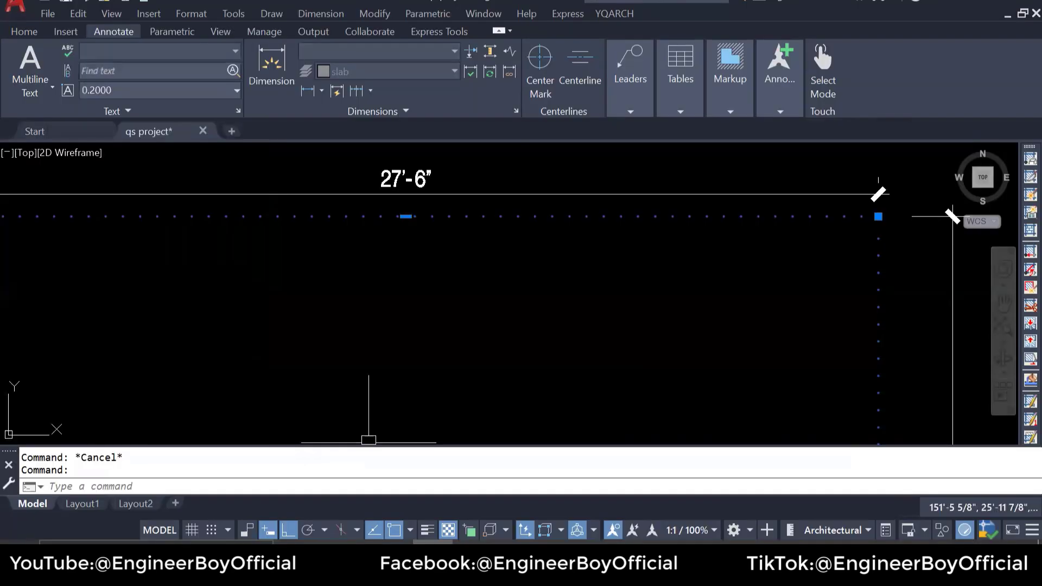
pyautogui.hotkey('alt', 'Tab')
pyautogui.write('124.')
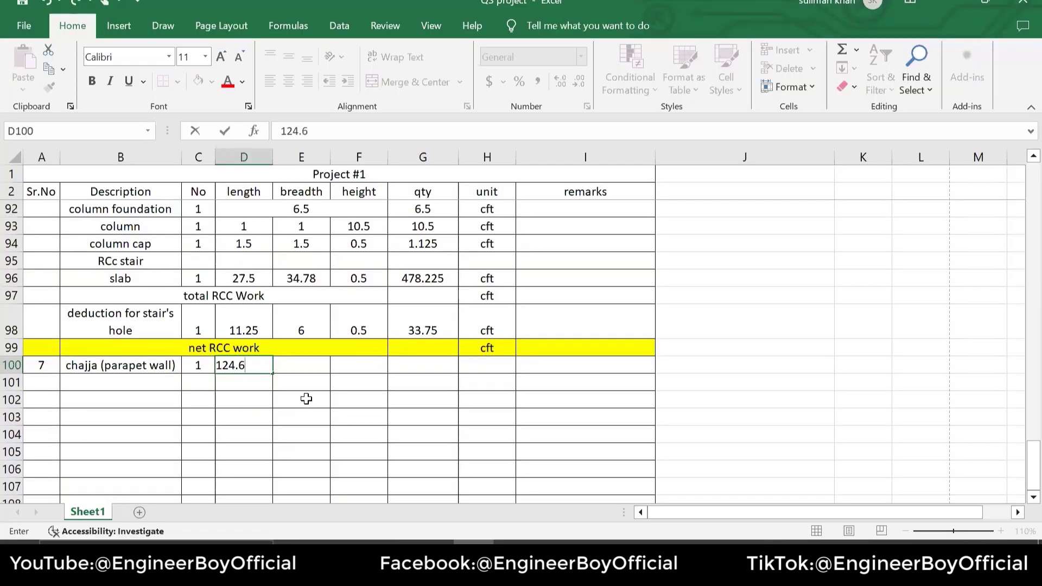
pyautogui.write('5')
# - Set the unit of the chajja (parapet wall) item to RFt
pyautogui.click(487, 364)
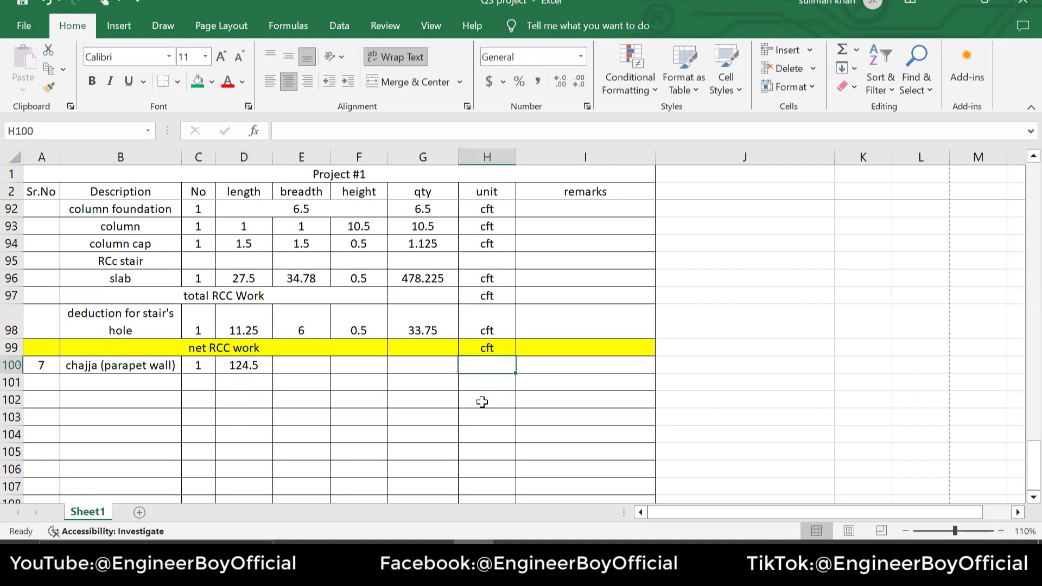
pyautogui.write('RFt')
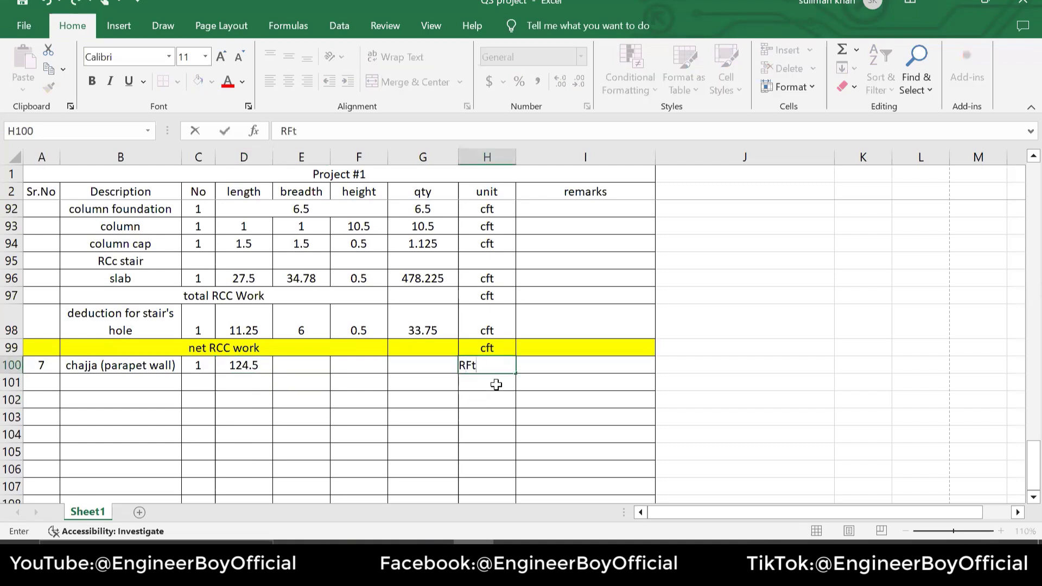
pyautogui.press('Return')
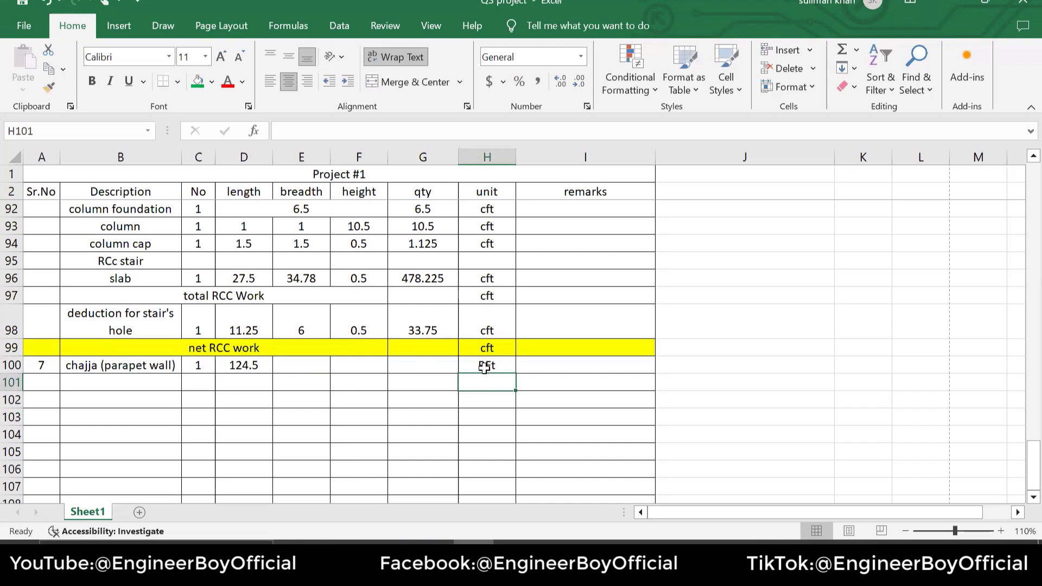
pyautogui.click(400, 433)
pyautogui.scroll(2, 428, 432)
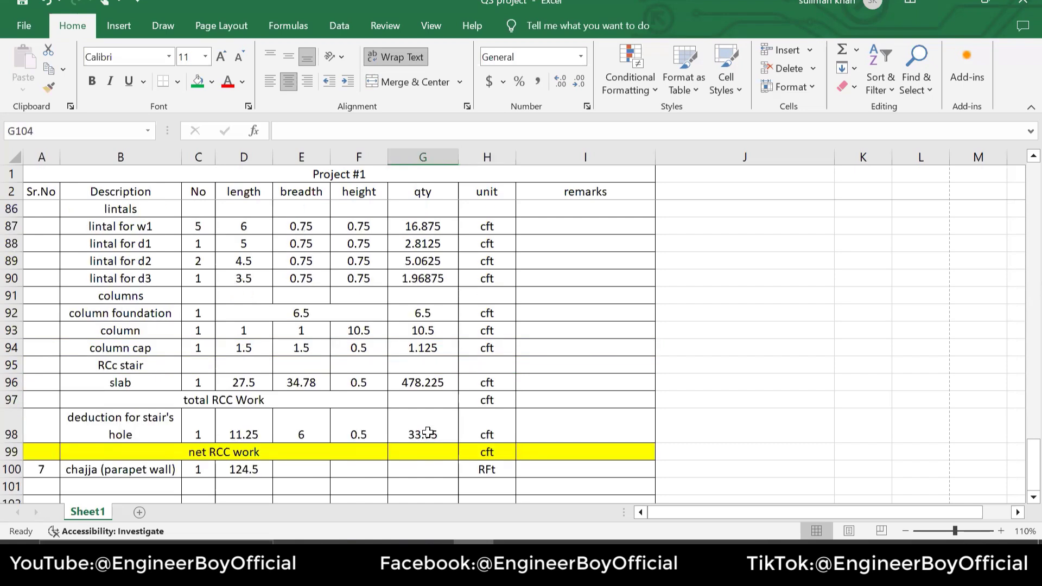
pyautogui.scroll(2, 428, 432)
pyautogui.scroll(5, 428, 432)
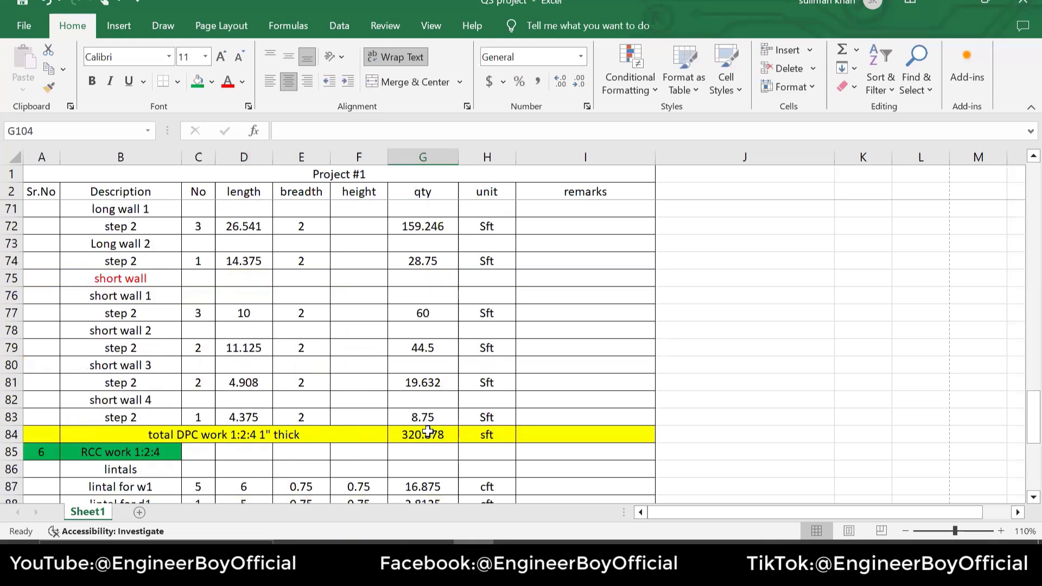
# - Add item 8 with the description Plaster in the row below the chajja (parapet wall) item
pyautogui.scroll(-3, 423, 434)
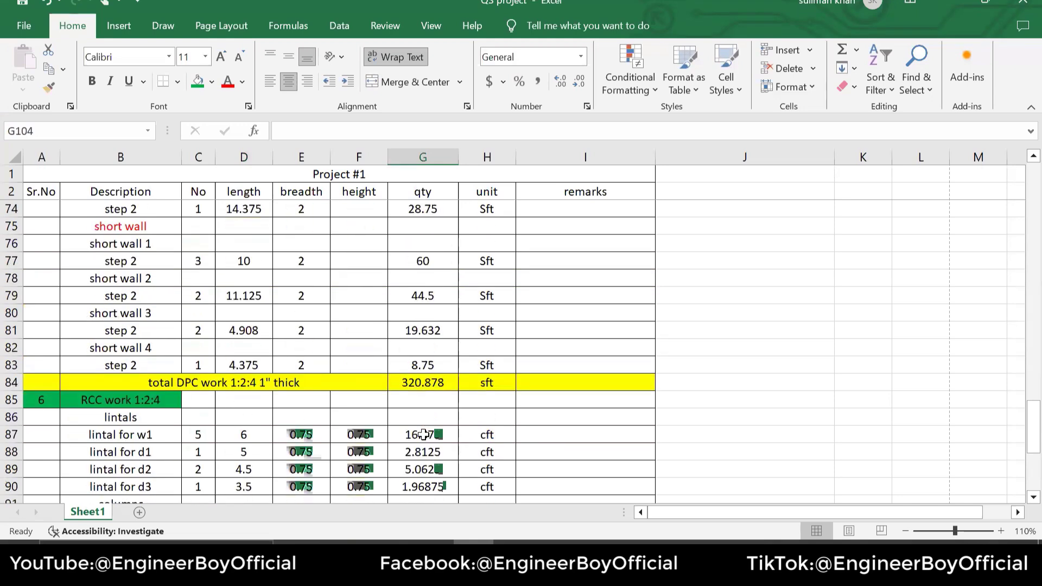
pyautogui.scroll(-7, 423, 434)
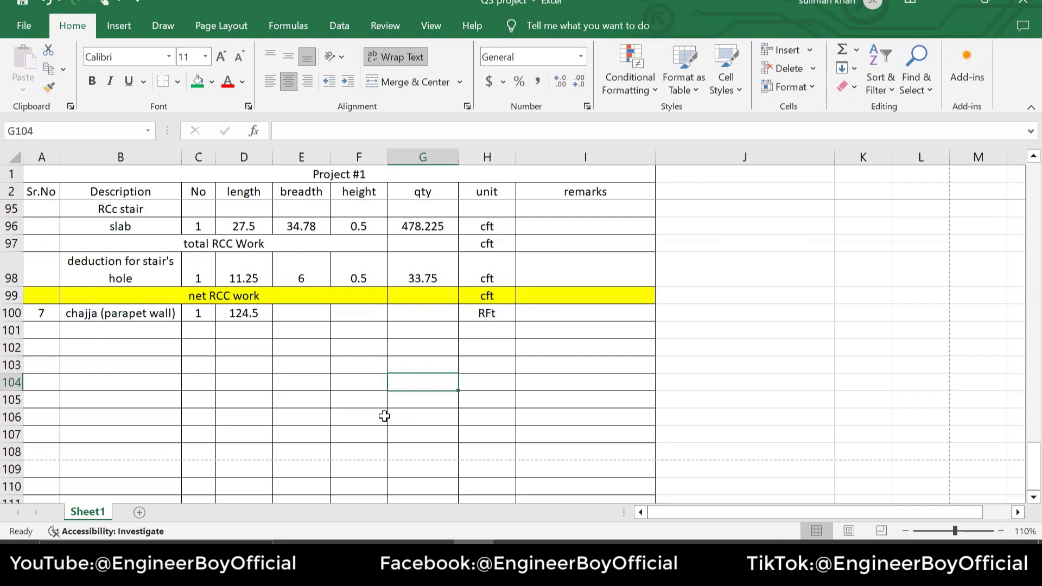
pyautogui.click(125, 210)
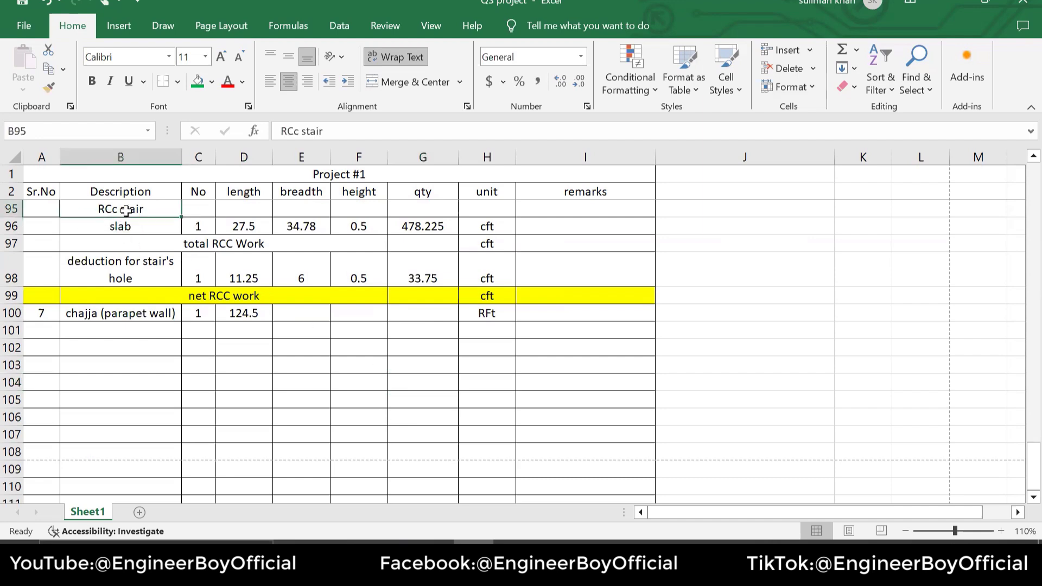
pyautogui.scroll(1, 192, 301)
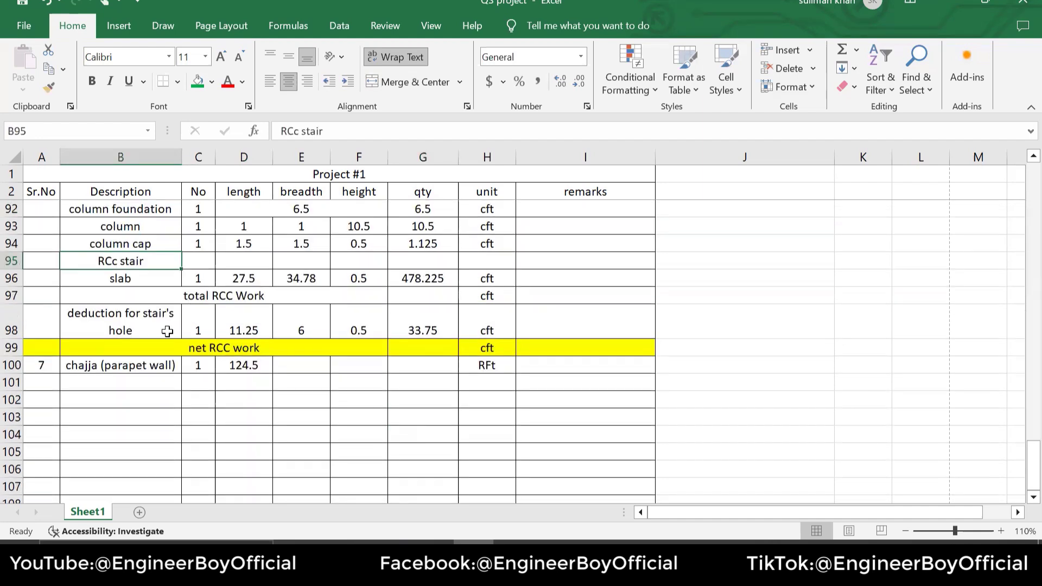
pyautogui.click(48, 382)
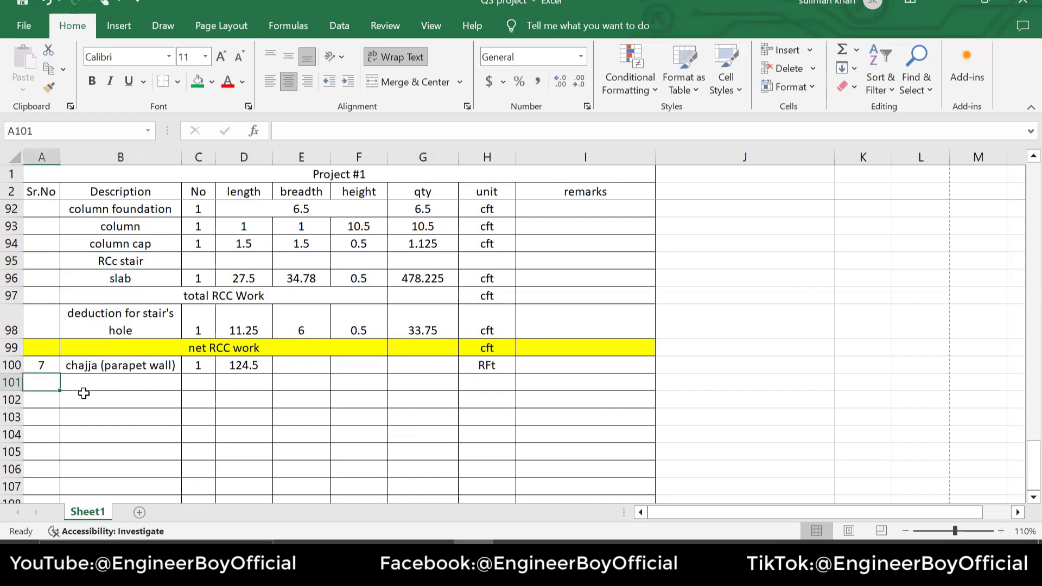
pyautogui.write('8')
pyautogui.press('Tab')
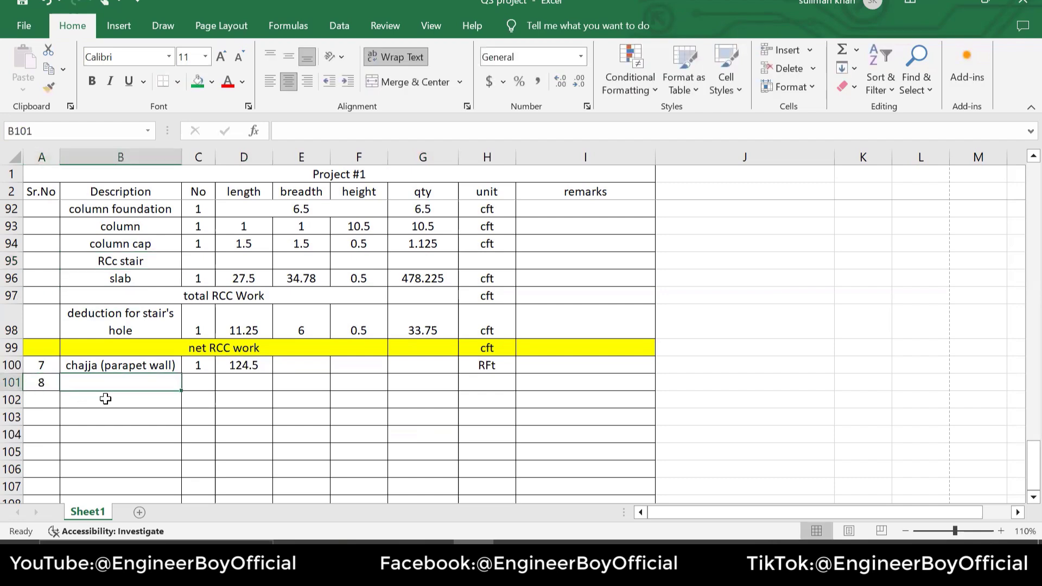
pyautogui.write('Pla')
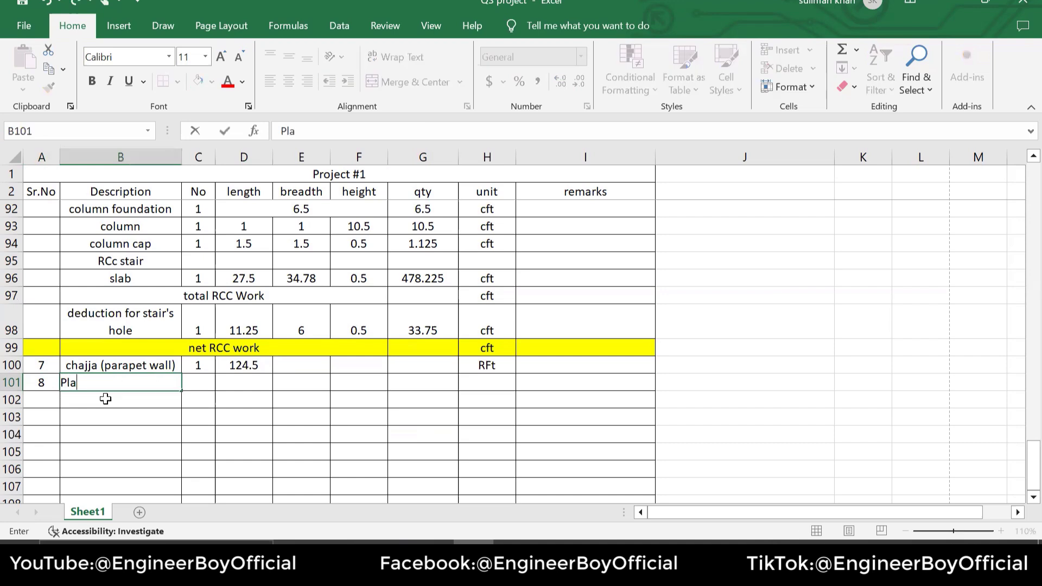
pyautogui.write('ster')
# - Add serial number 10 with the description white wash/paint in the row below the Plaster item
pyautogui.click(50, 400)
pyautogui.write('10')
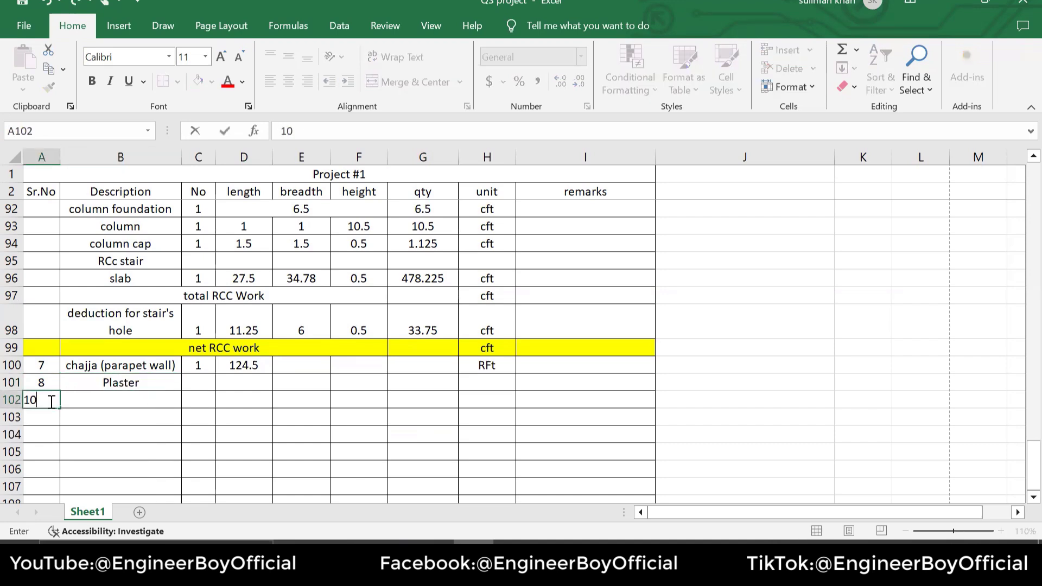
pyautogui.click(93, 400)
pyautogui.write('whi')
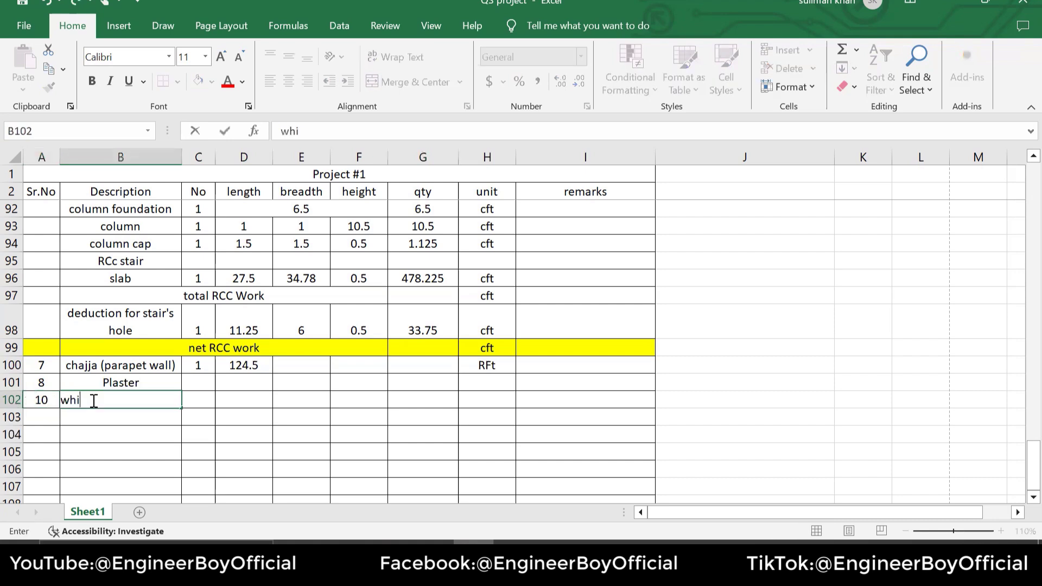
pyautogui.write('te wash/')
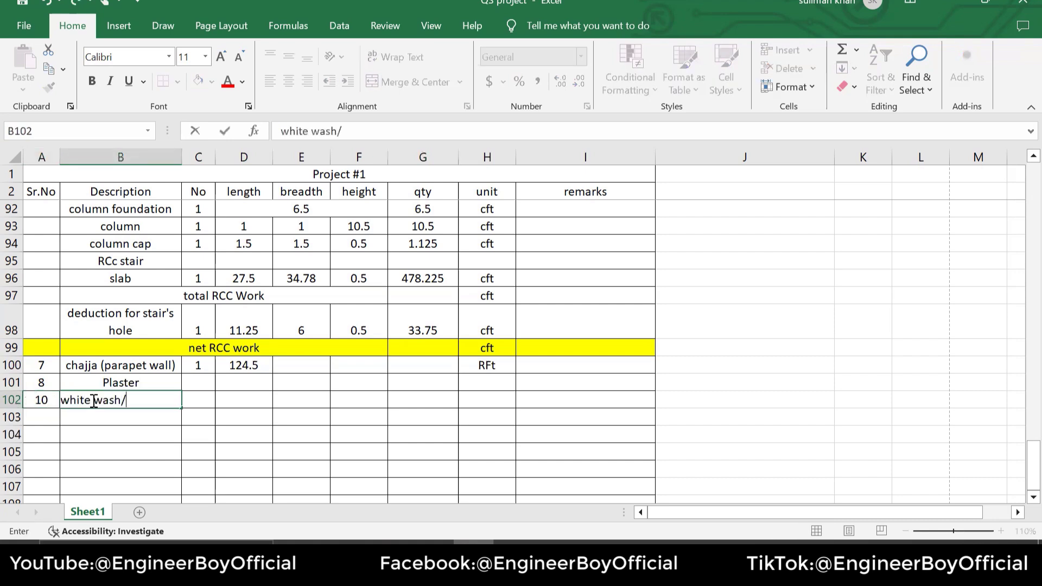
pyautogui.write('paint')
pyautogui.click(151, 437)
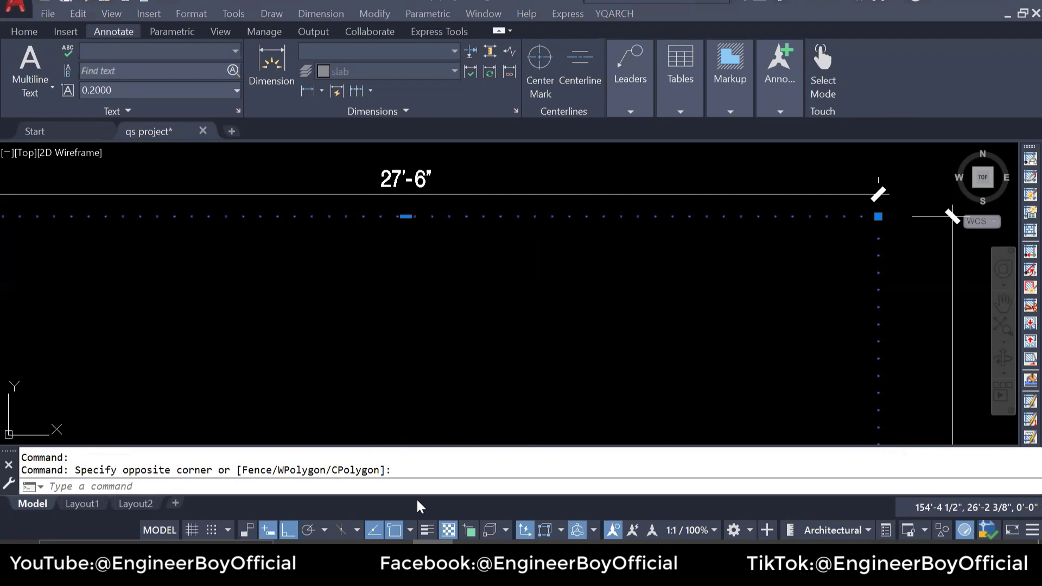
# - Switch to the AutoCAD drawing and examine the slab plan's dotted outline and its width and length dimensions
pyautogui.scroll(-3, 520, 245)
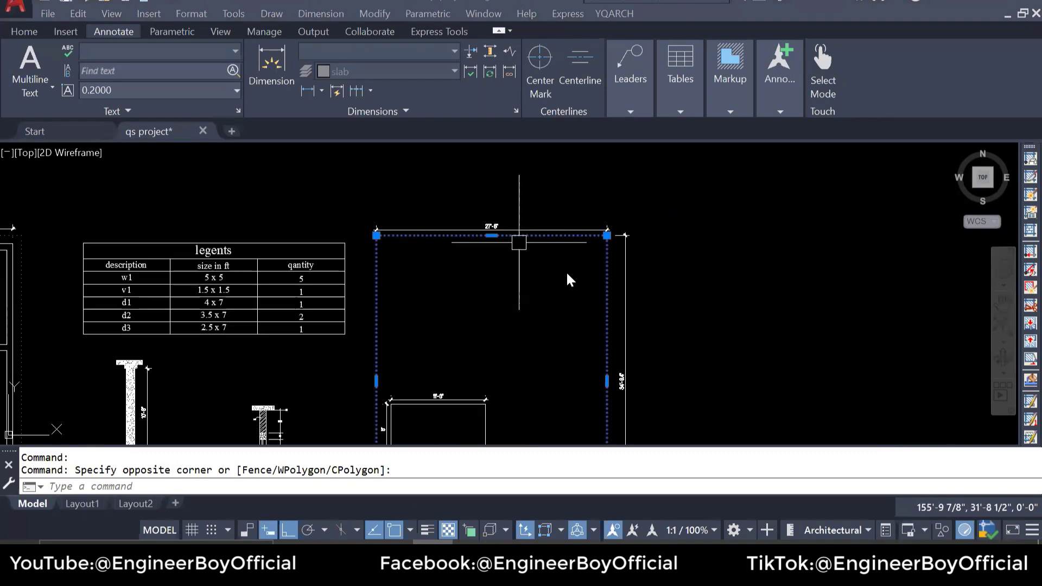
pyautogui.press('Escape')
pyautogui.press('Escape')
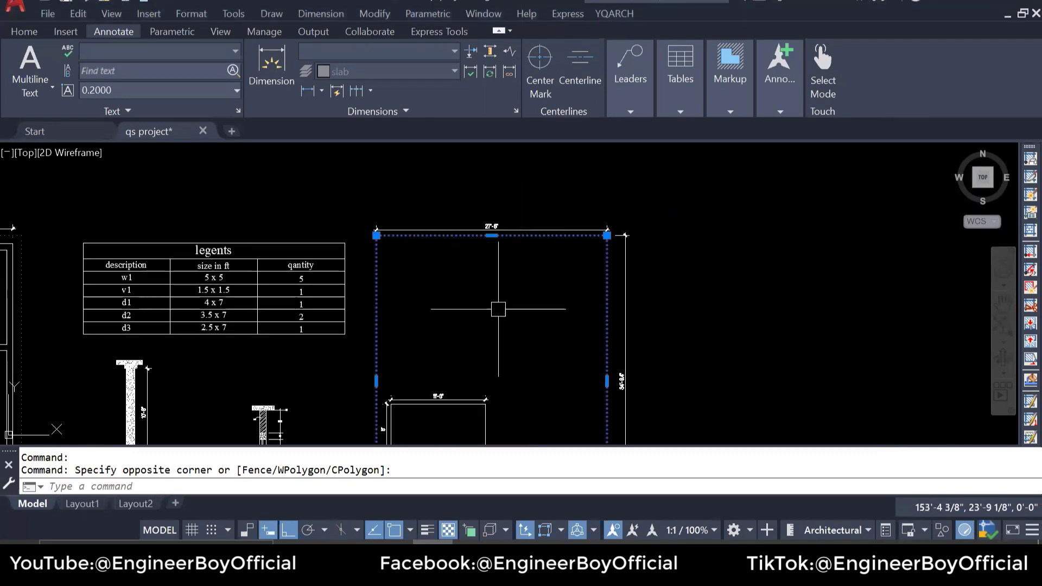
pyautogui.moveTo(533, 280); pyautogui.dragTo(488, 225)
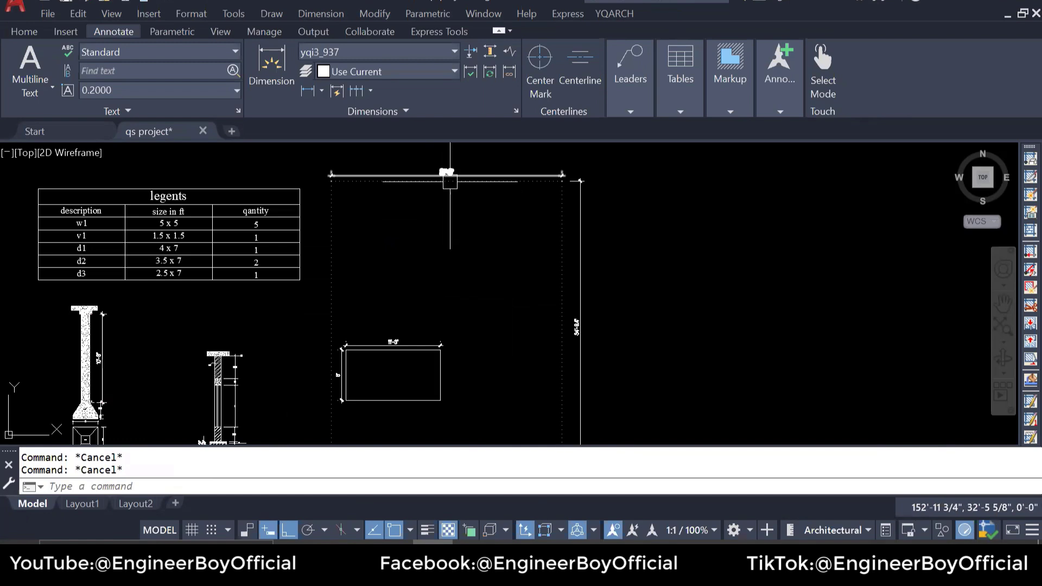
pyautogui.click(446, 176)
pyautogui.press('Escape')
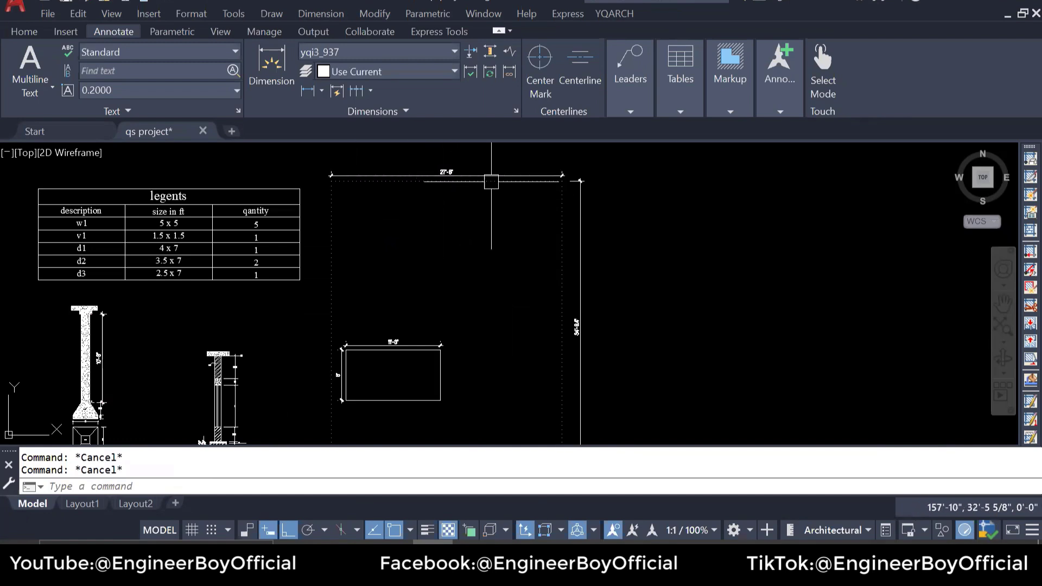
pyautogui.scroll(2, 493, 181)
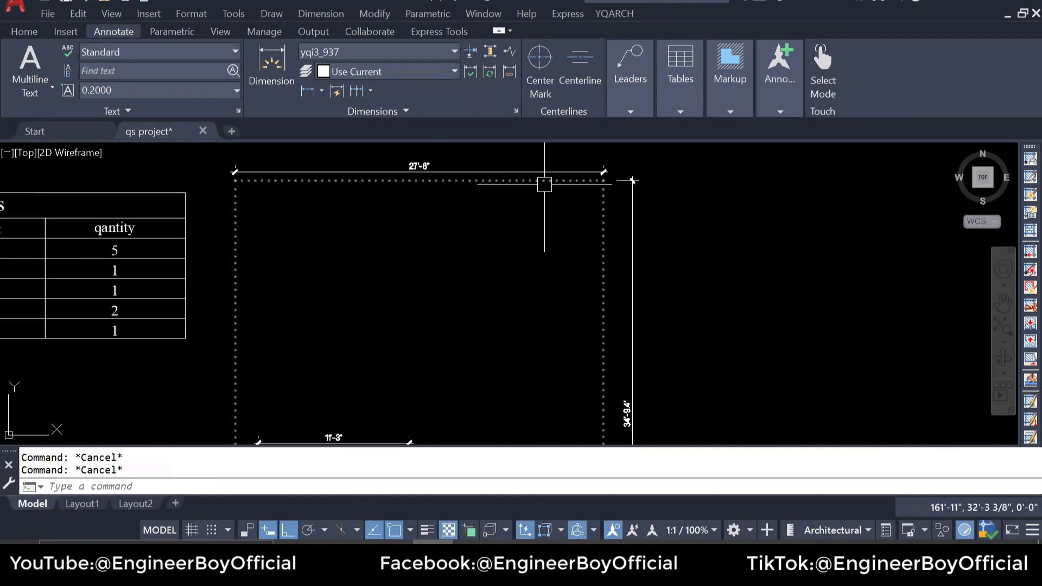
pyautogui.click(436, 181)
pyautogui.scroll(-2, 358, 183)
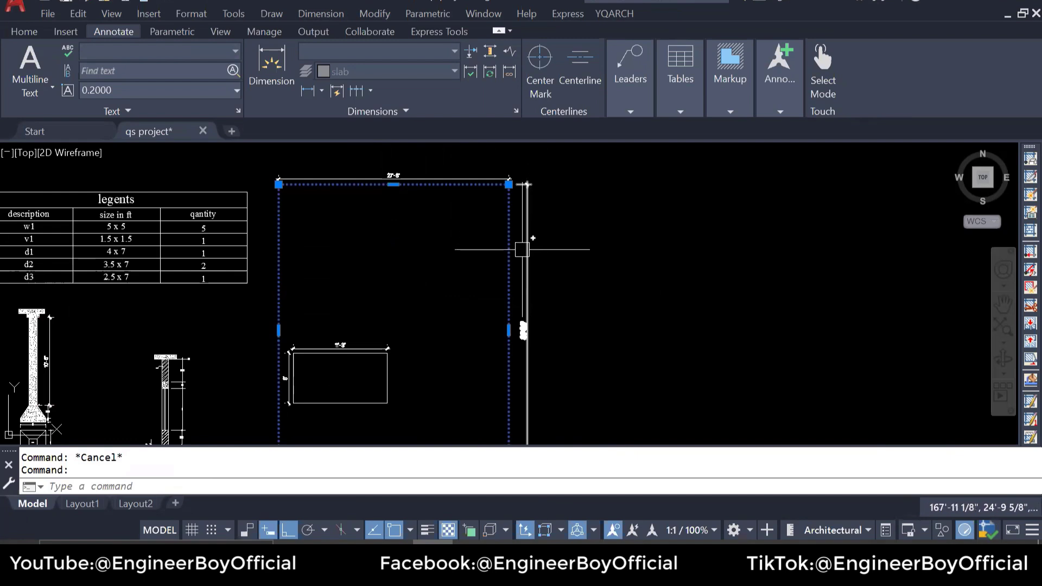
pyautogui.press('Escape')
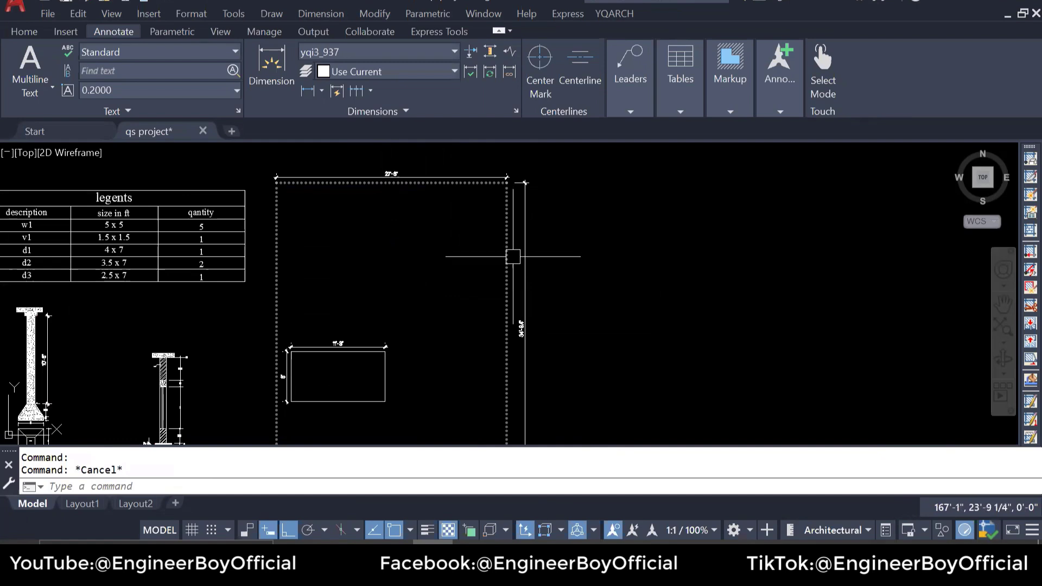
pyautogui.moveTo(513, 256)
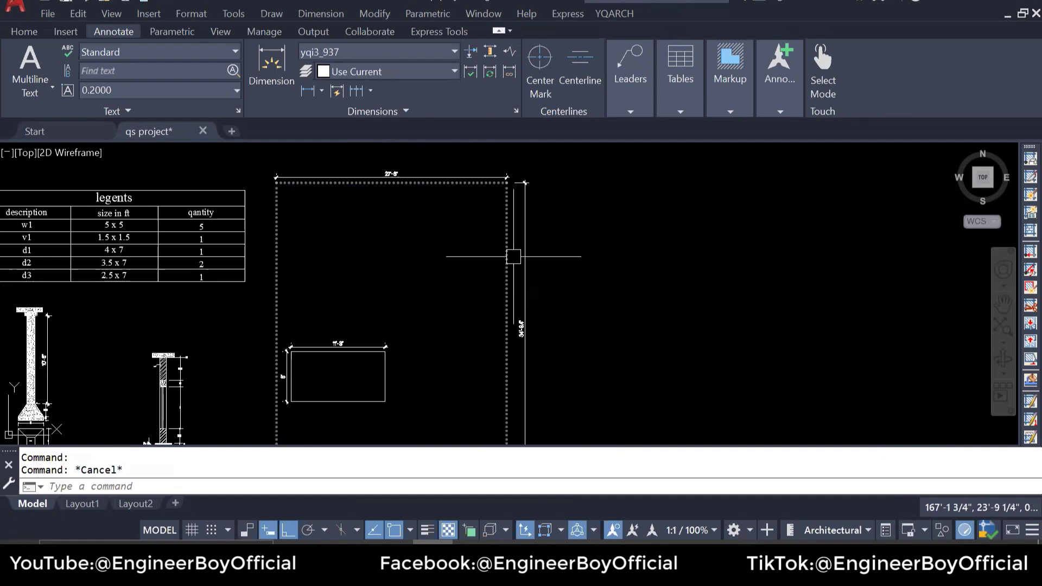